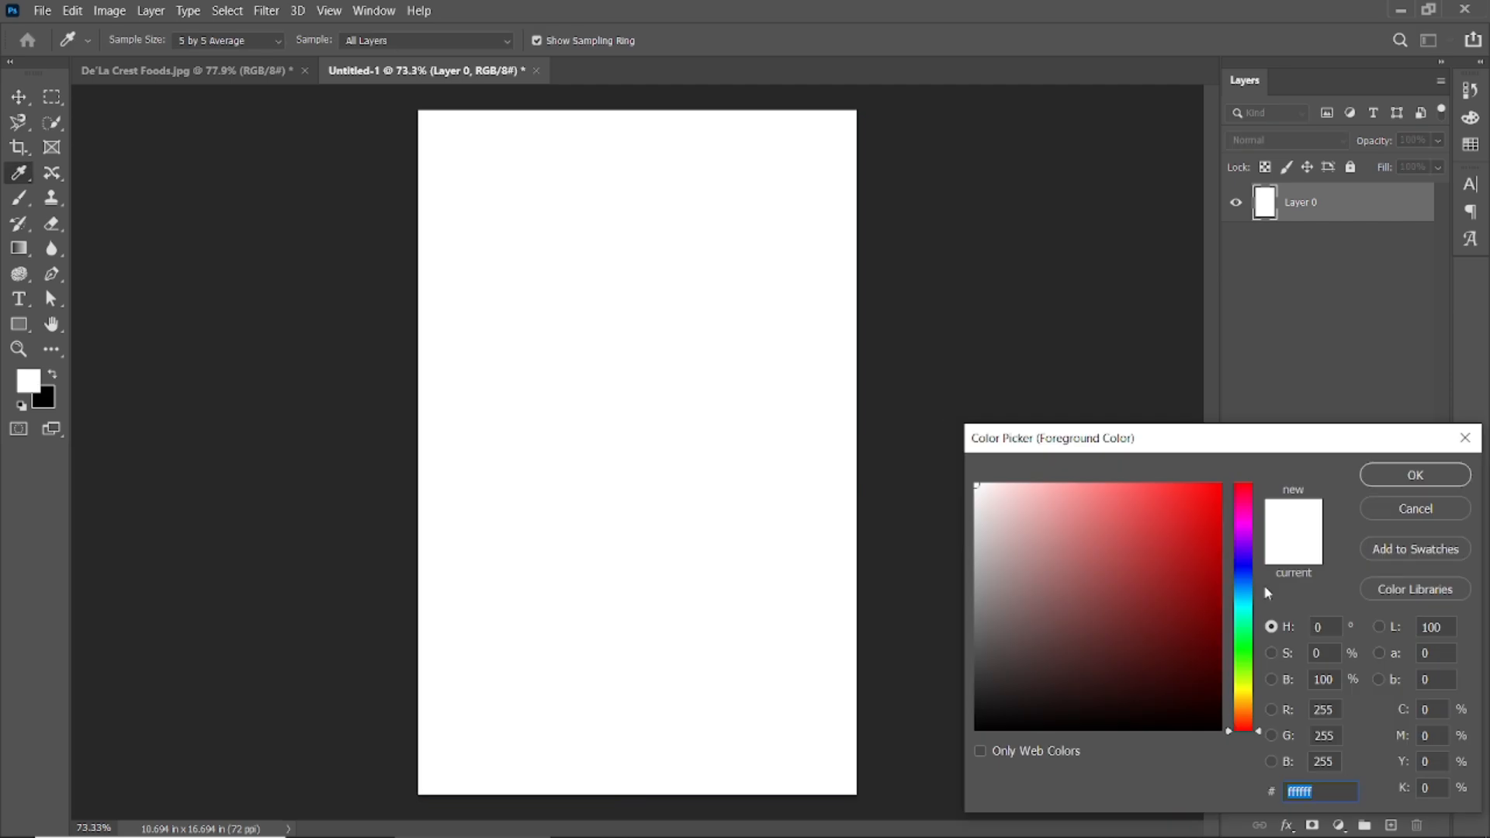
Fill the whole canvas with orange #ffc107.
{"action": "type", "text": "ffc107"}
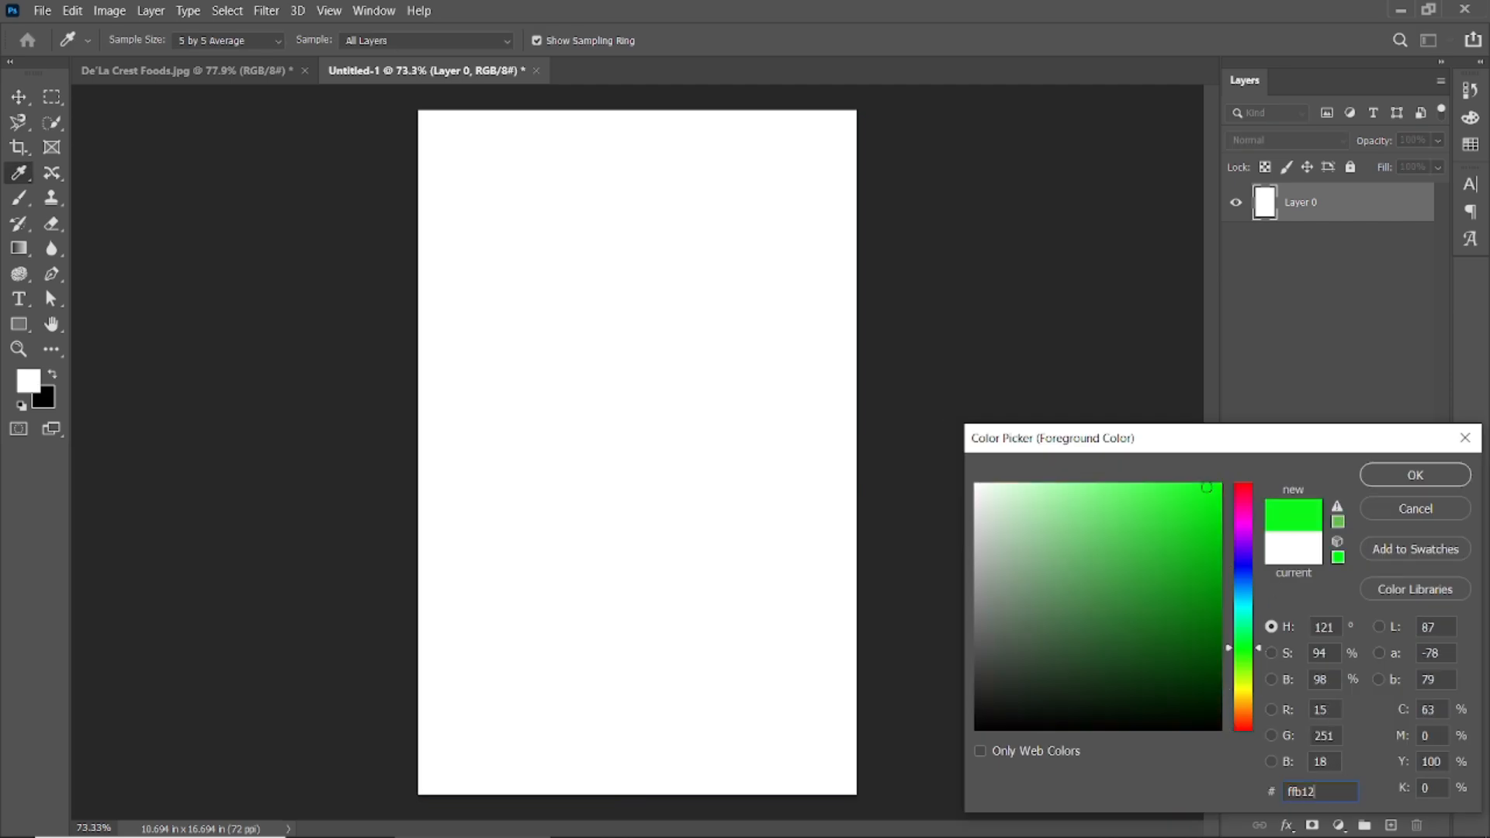
{"action": "left_click", "coordinate": [1414, 475]}
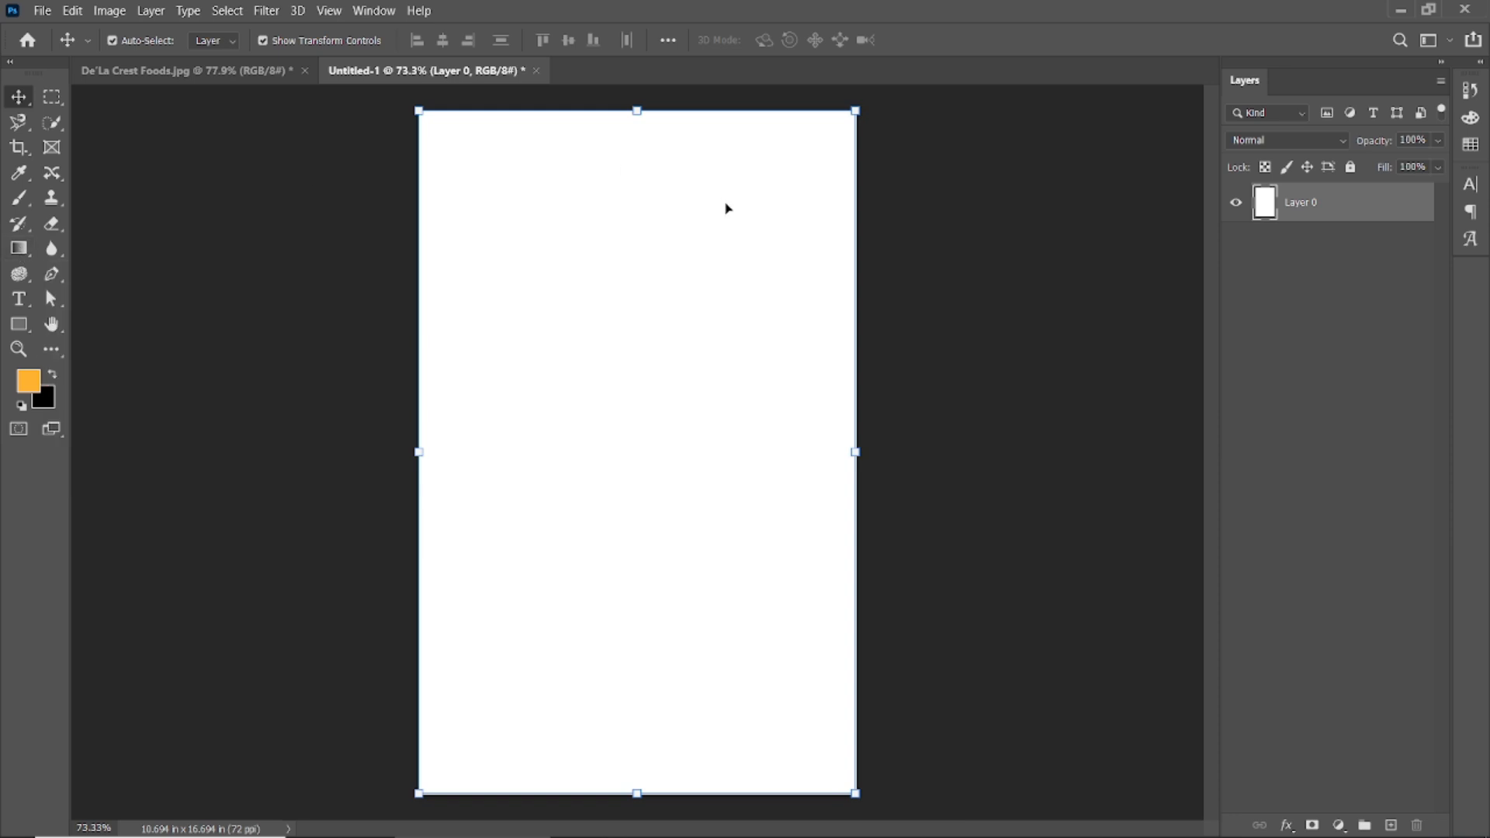
{"action": "key", "text": "alt+BackSpace"}
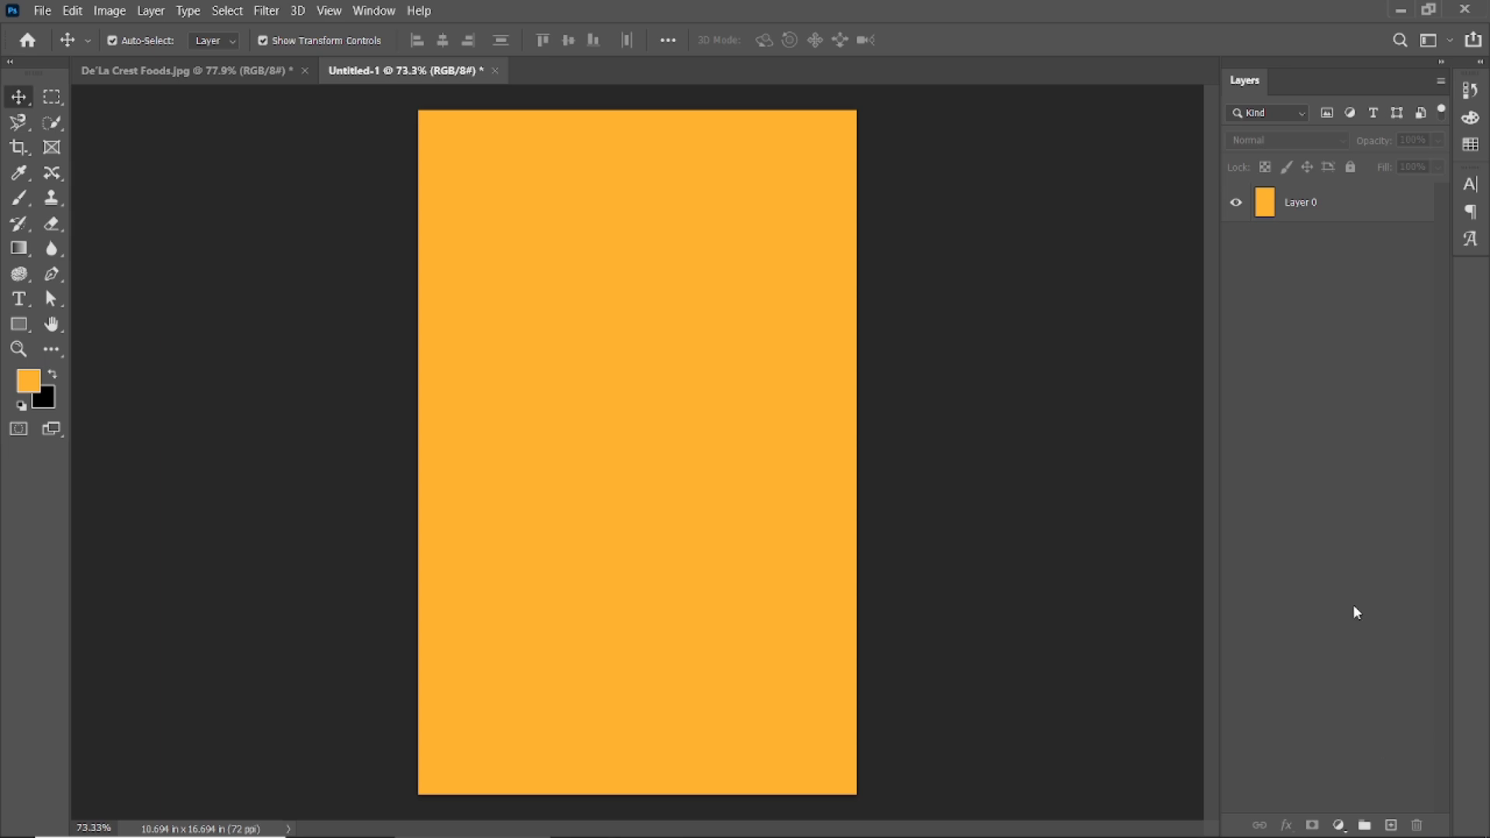
Add an empty layer and set the foreground colour to pale cream #fee4bb.
{"action": "left_click", "coordinate": [1391, 824]}
{"action": "left_click", "coordinate": [27, 380]}
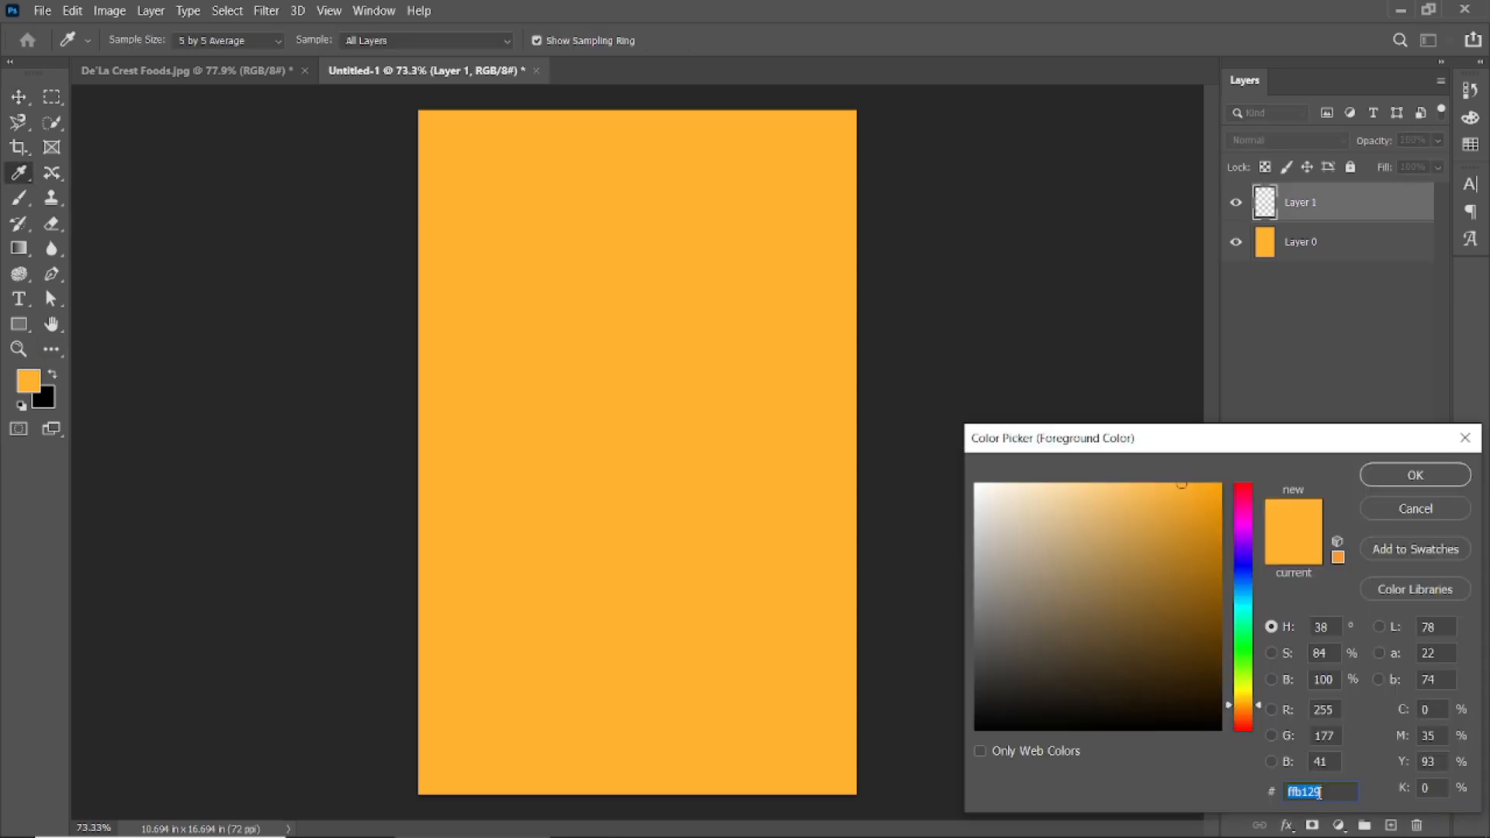
{"action": "type", "text": "fee"}
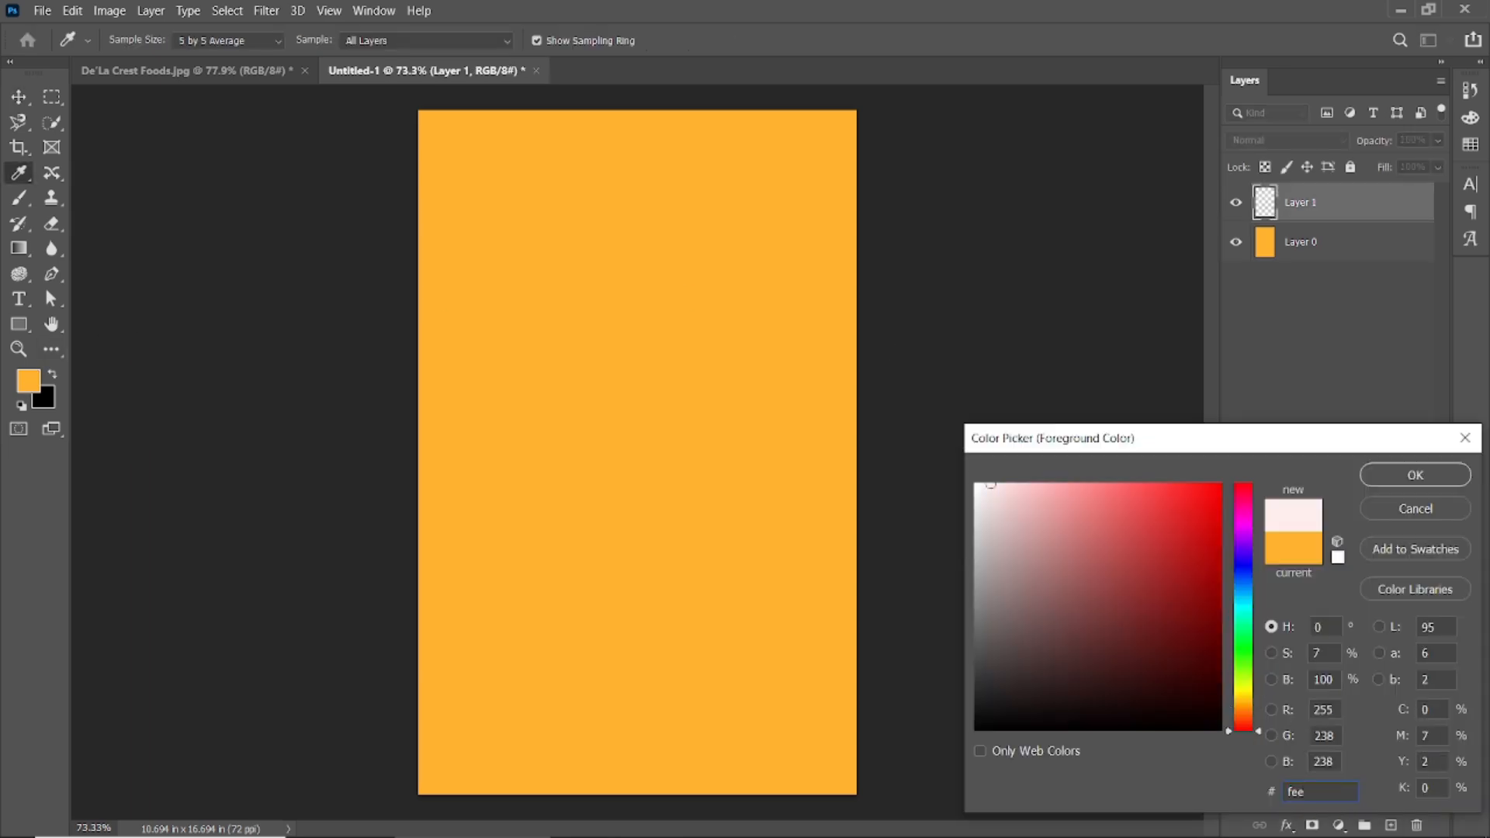
{"action": "type", "text": "4bb"}
{"action": "left_click", "coordinate": [1444, 473]}
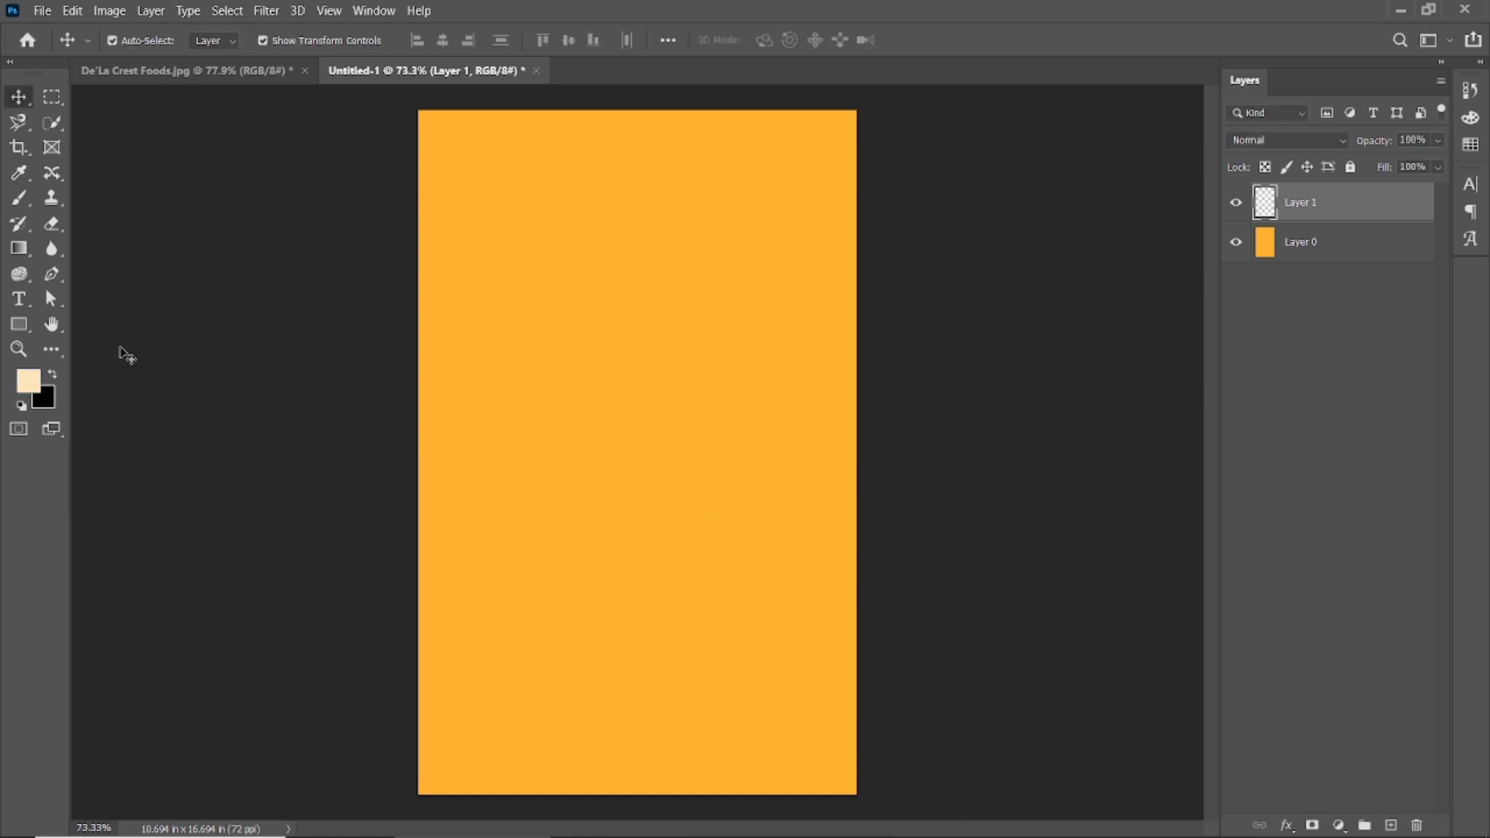
{"action": "left_click", "coordinate": [19, 249]}
Draw a cream-to-orange gradient rising from the poster's bottom edge on the new layer.
{"action": "key", "text": "ctrl+minus"}
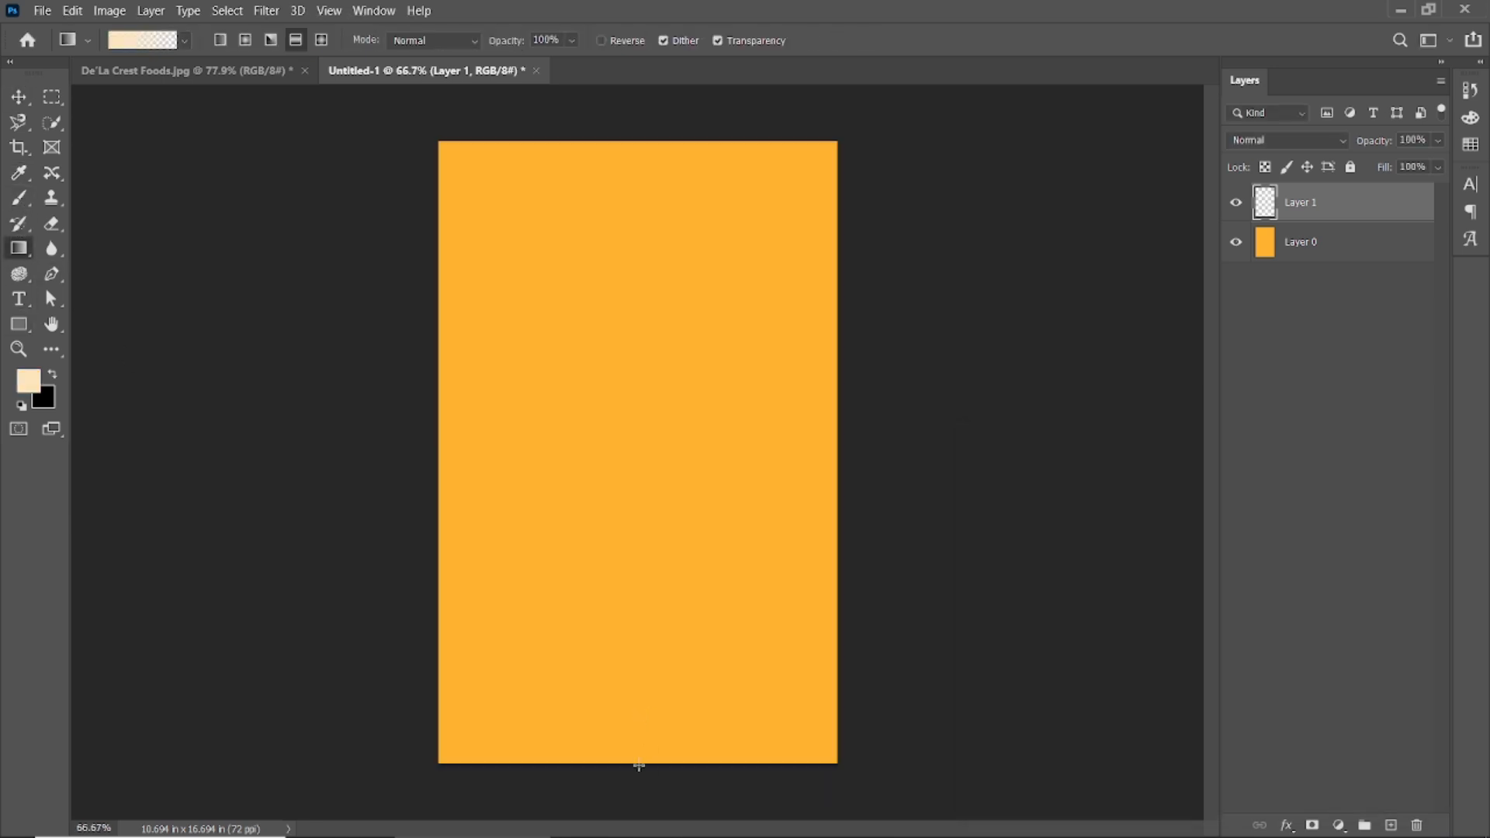
{"action": "left_click_drag", "start_coordinate": [627, 398], "coordinate": [631, 333]}
{"action": "key", "text": "ctrl+z"}
{"action": "left_click_drag", "start_coordinate": [619, 768], "coordinate": [636, 267]}
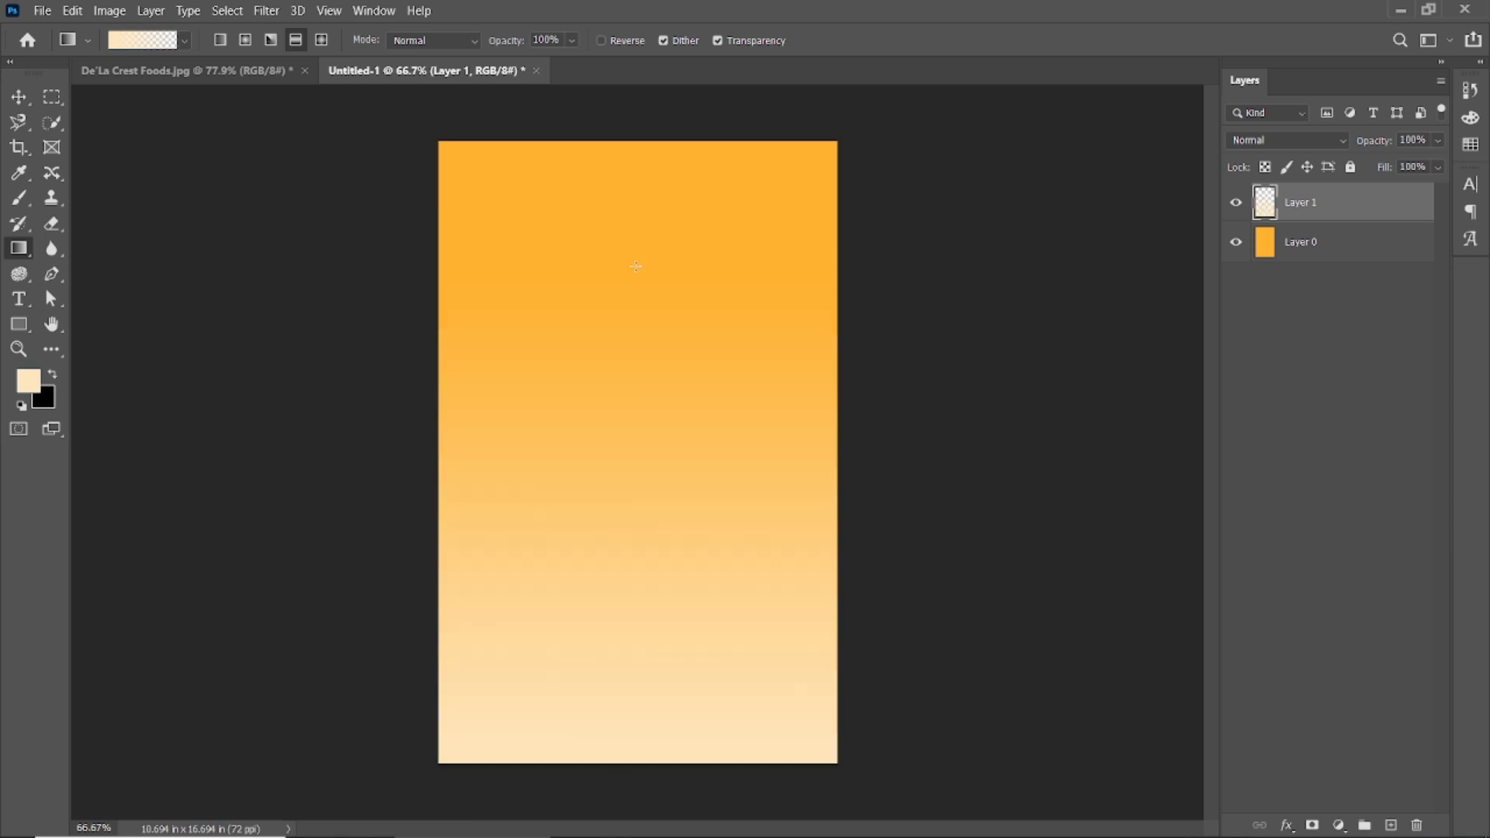
{"action": "key", "text": "ctrl+z"}
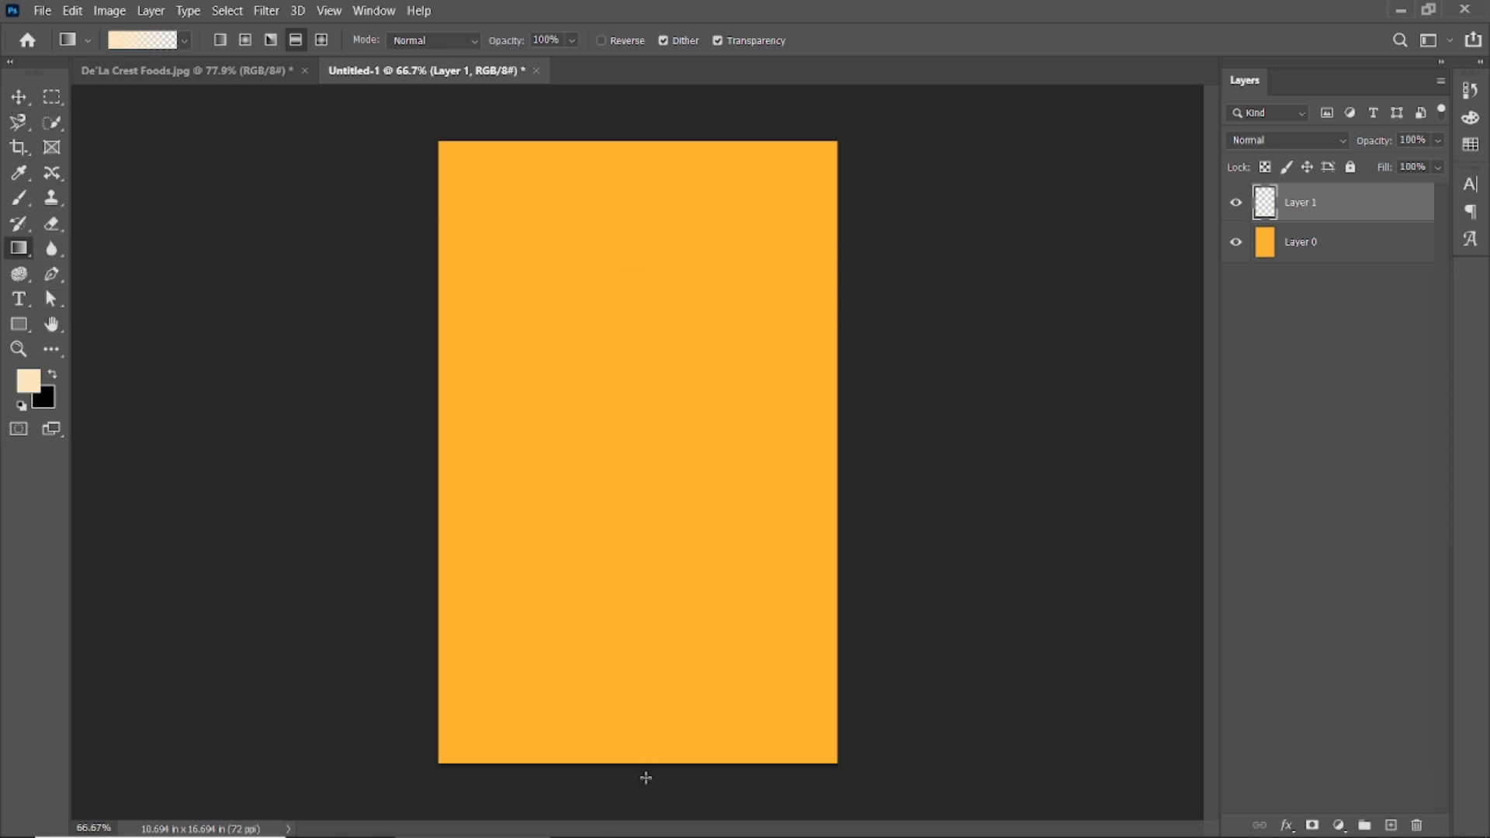
{"action": "left_click_drag", "start_coordinate": [649, 778], "coordinate": [682, 525]}
Place the burger image into the poster.
{"action": "left_click", "coordinate": [19, 97]}
{"action": "left_click", "coordinate": [217, 357]}
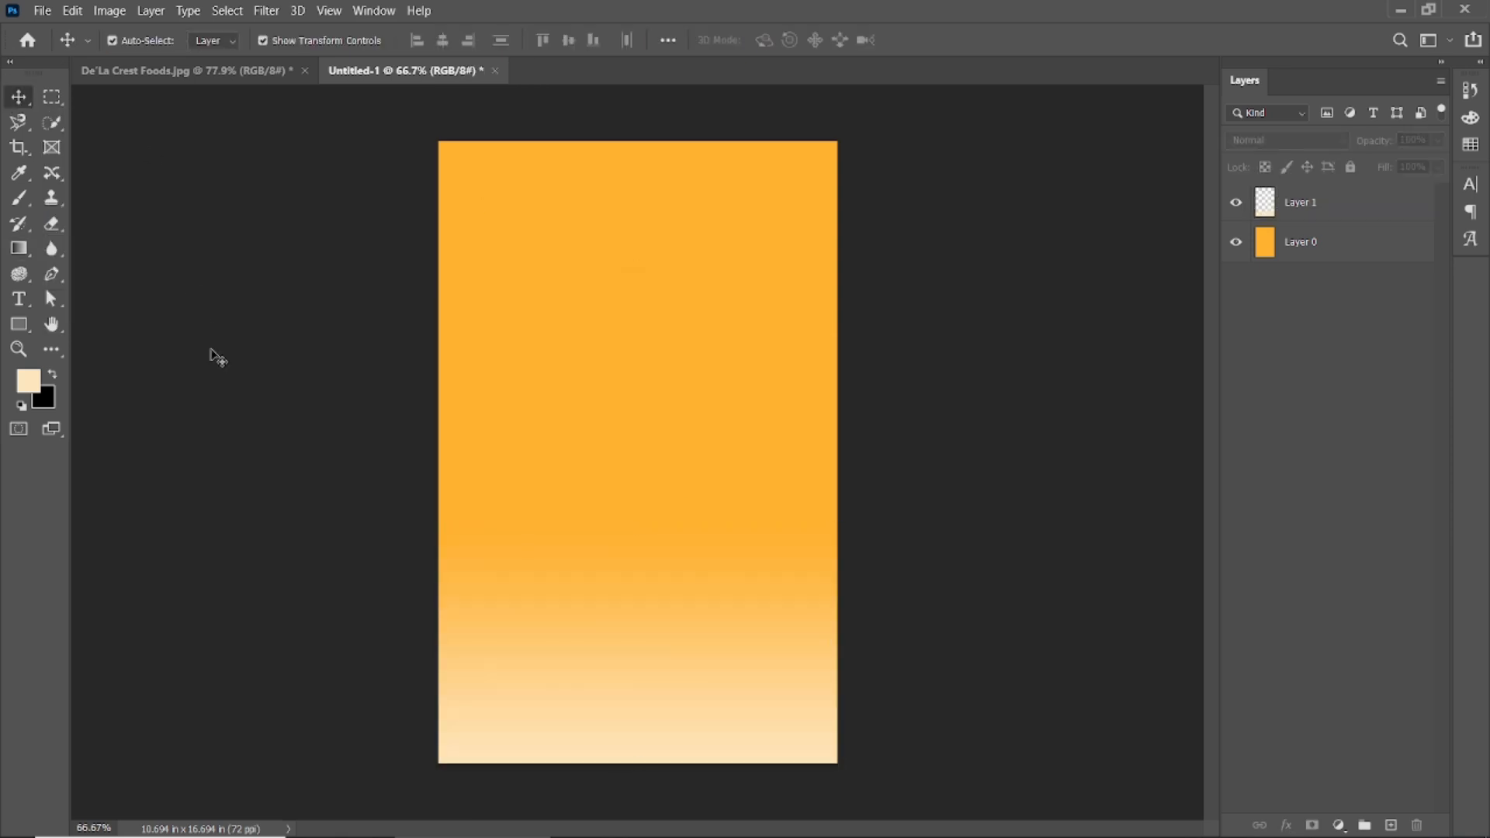
{"action": "left_click", "coordinate": [51, 14]}
{"action": "left_click", "coordinate": [120, 376]}
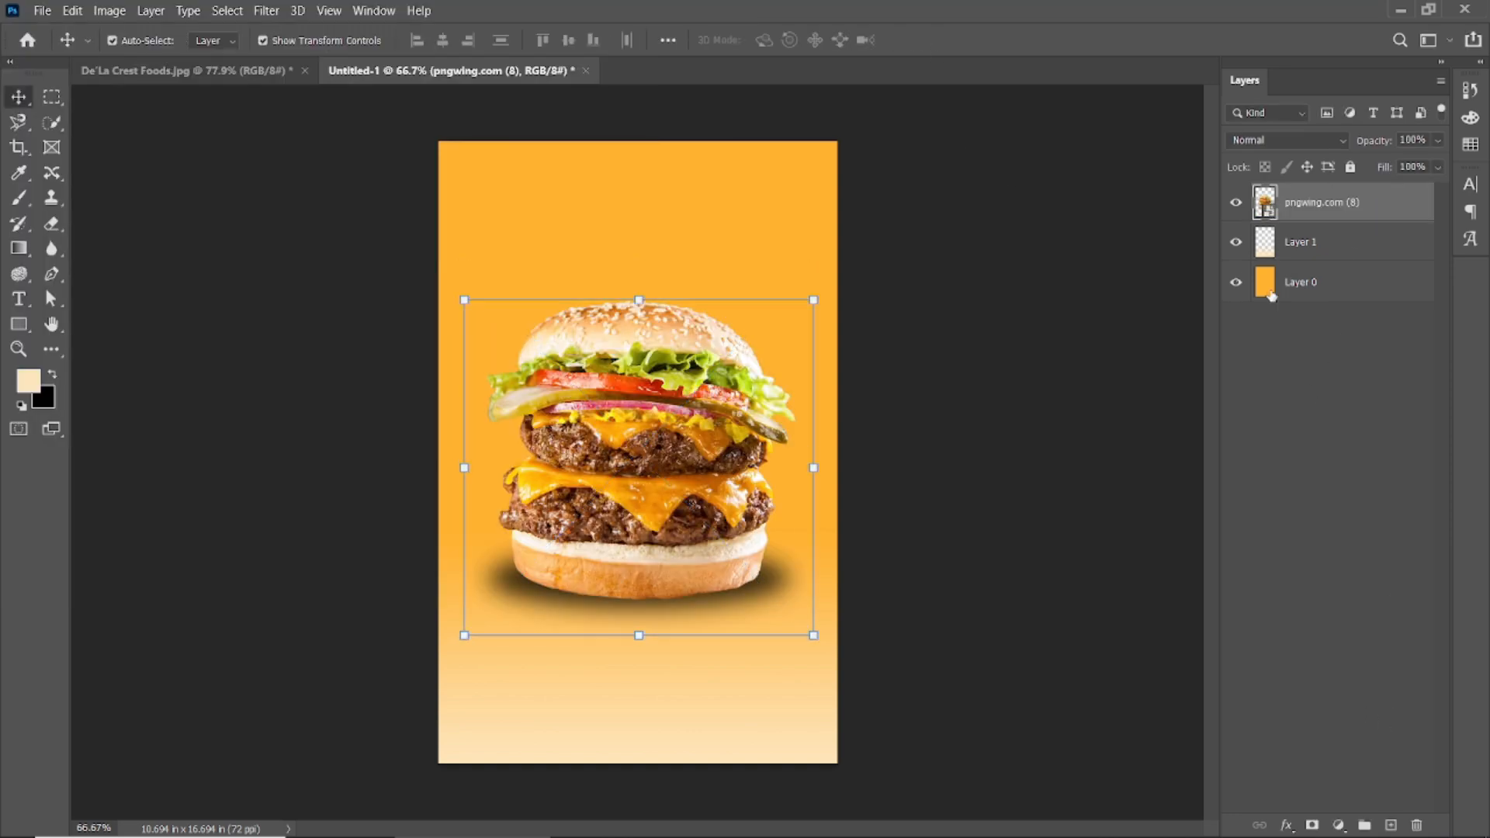
Create a new blank document, then nudge the placed burger slightly upward.
{"action": "key", "text": "ctrl+n"}
{"action": "left_click", "coordinate": [1087, 685]}
{"action": "left_click", "coordinate": [508, 72]}
{"action": "left_click_drag", "start_coordinate": [649, 386], "coordinate": [656, 419]}
Select the burger with Quick Selection and rasterize its layer.
{"action": "left_click", "coordinate": [51, 122]}
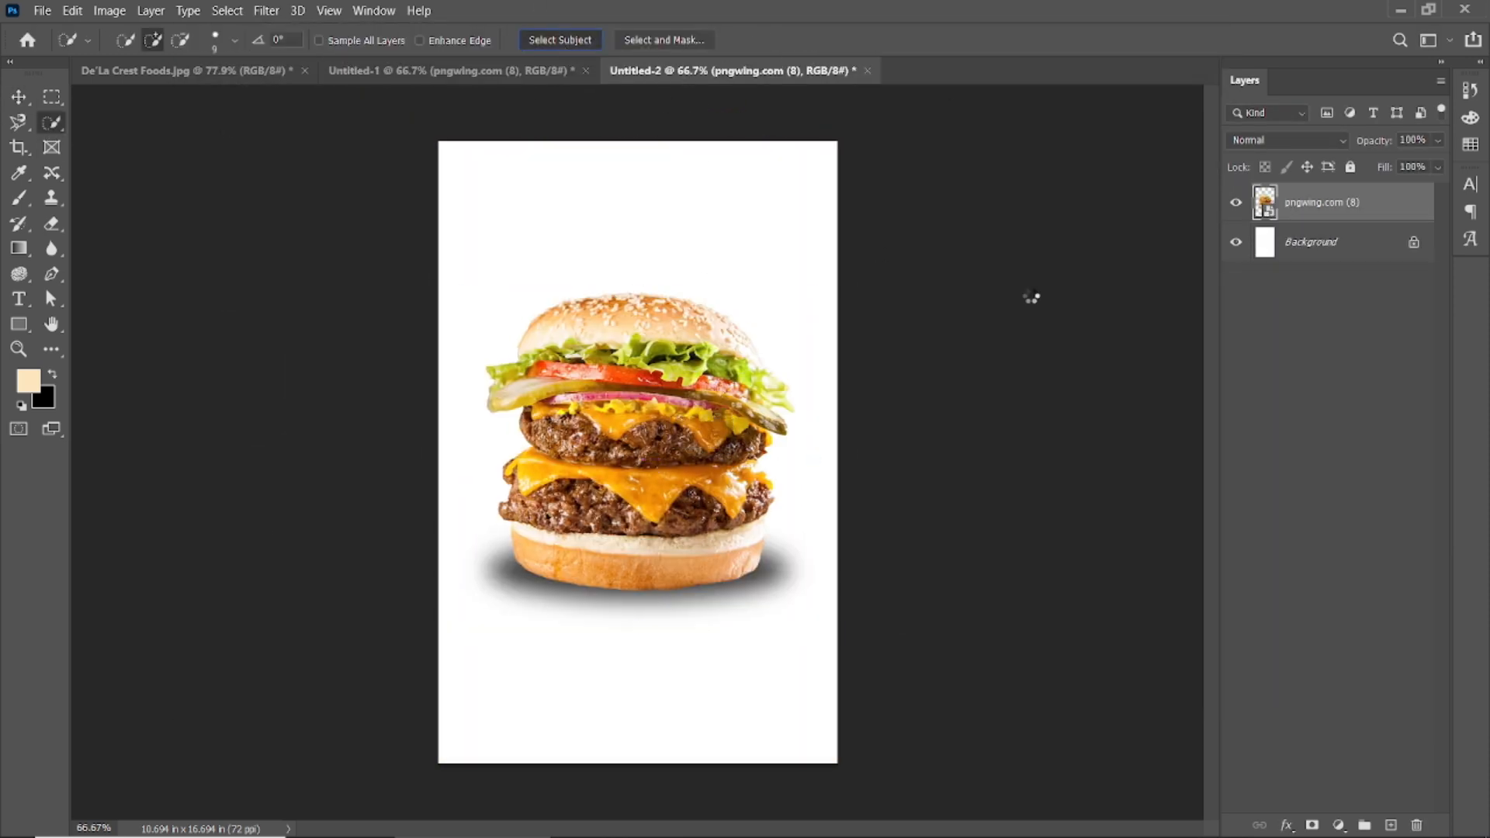
{"action": "right_click", "coordinate": [1354, 203]}
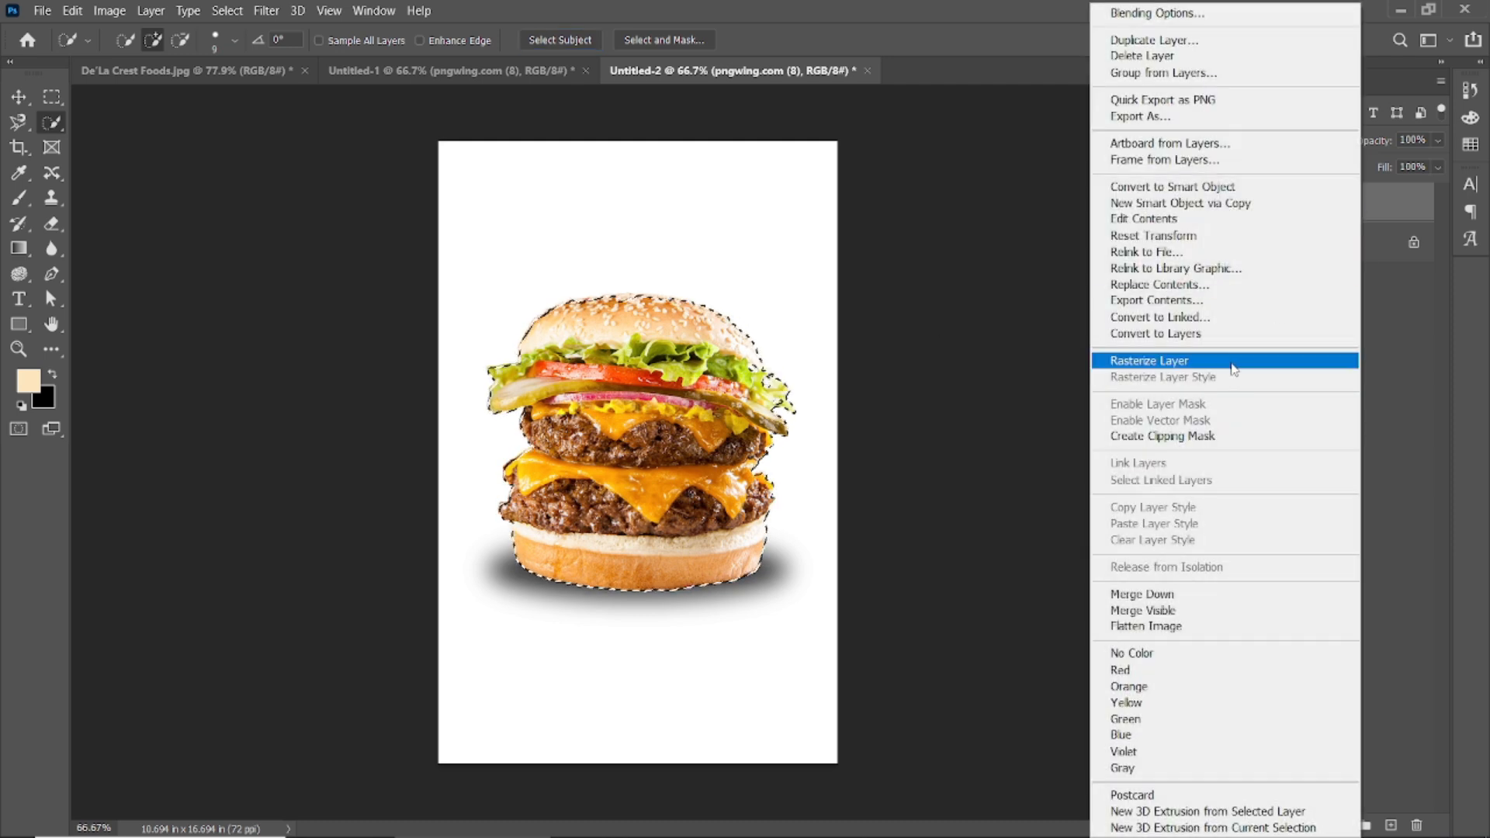
{"action": "left_click", "coordinate": [1140, 359]}
{"action": "scroll", "coordinate": [588, 336], "scroll_direction": "up", "scroll_amount": 3}
{"action": "scroll", "coordinate": [671, 256], "scroll_direction": "up", "scroll_amount": 5}
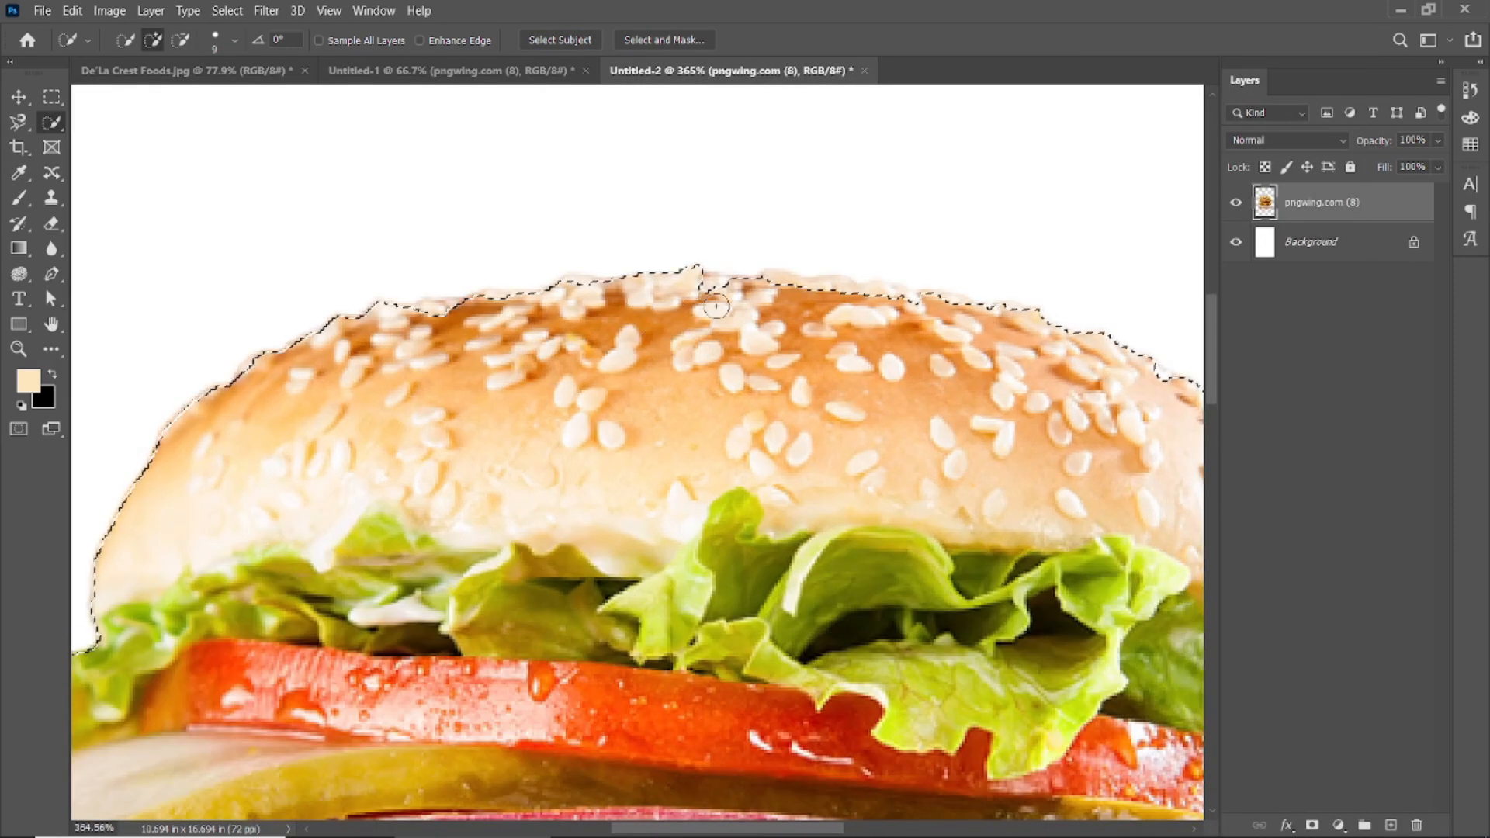
{"action": "scroll", "coordinate": [731, 341], "scroll_direction": "down", "scroll_amount": 3}
Refine the burger selection along its lower patties, bun bottom and side edges.
{"action": "left_click_drag", "start_coordinate": [1032, 675], "coordinate": [783, 377]}
{"action": "scroll", "coordinate": [842, 594], "scroll_direction": "up", "scroll_amount": 3}
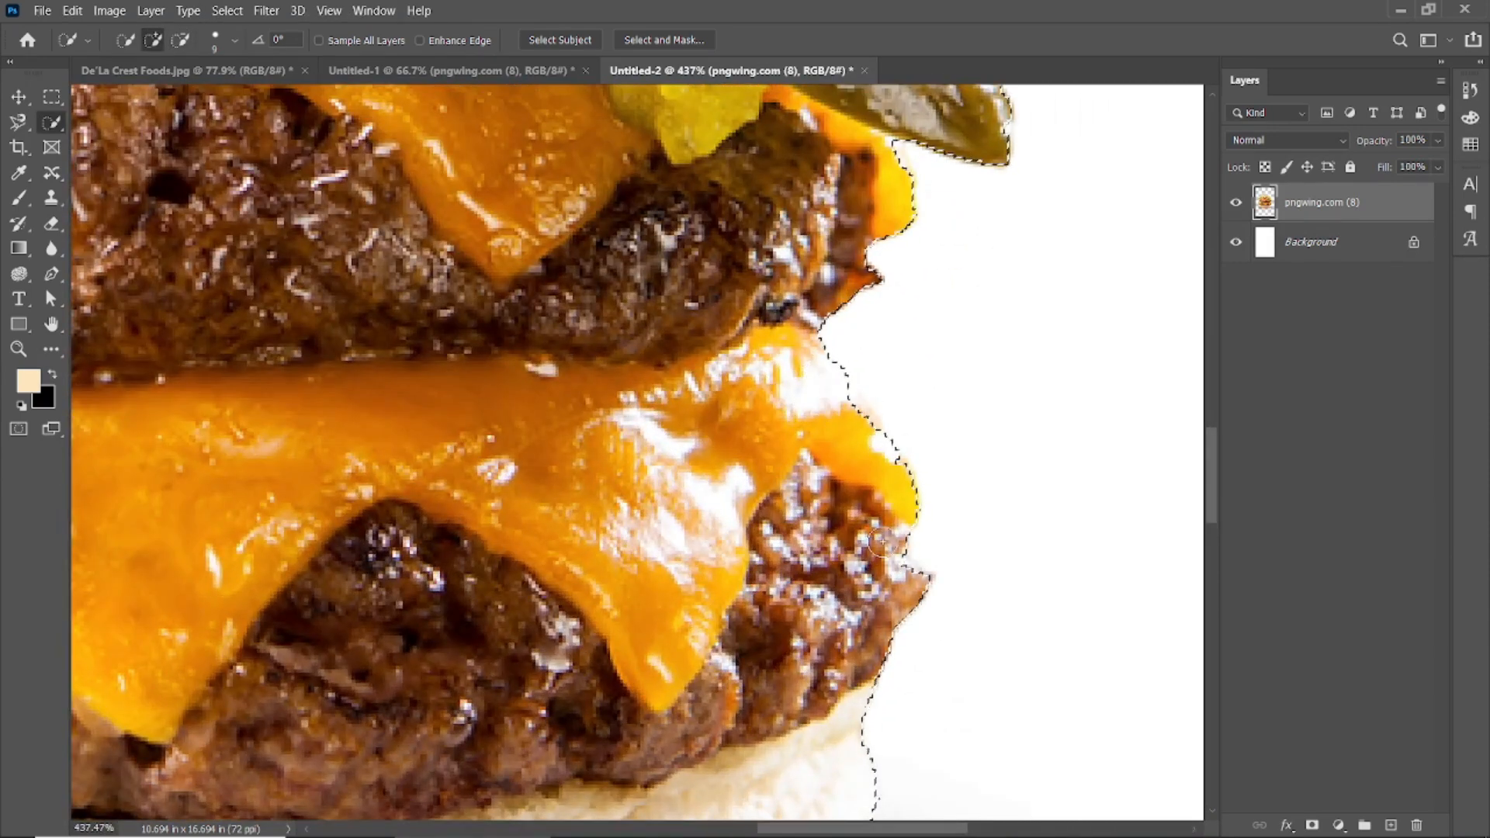
{"action": "scroll", "coordinate": [800, 565], "scroll_direction": "down", "scroll_amount": 2}
{"action": "left_click_drag", "start_coordinate": [801, 565], "coordinate": [967, 777]}
{"action": "key", "text": "ctrl+d"}
{"action": "left_click_drag", "start_coordinate": [435, 605], "coordinate": [859, 555]}
{"action": "left_click_drag", "start_coordinate": [688, 811], "coordinate": [426, 324]}
{"action": "left_click_drag", "start_coordinate": [901, 462], "coordinate": [617, 694]}
{"action": "scroll", "coordinate": [861, 400], "scroll_direction": "up", "scroll_amount": 4}
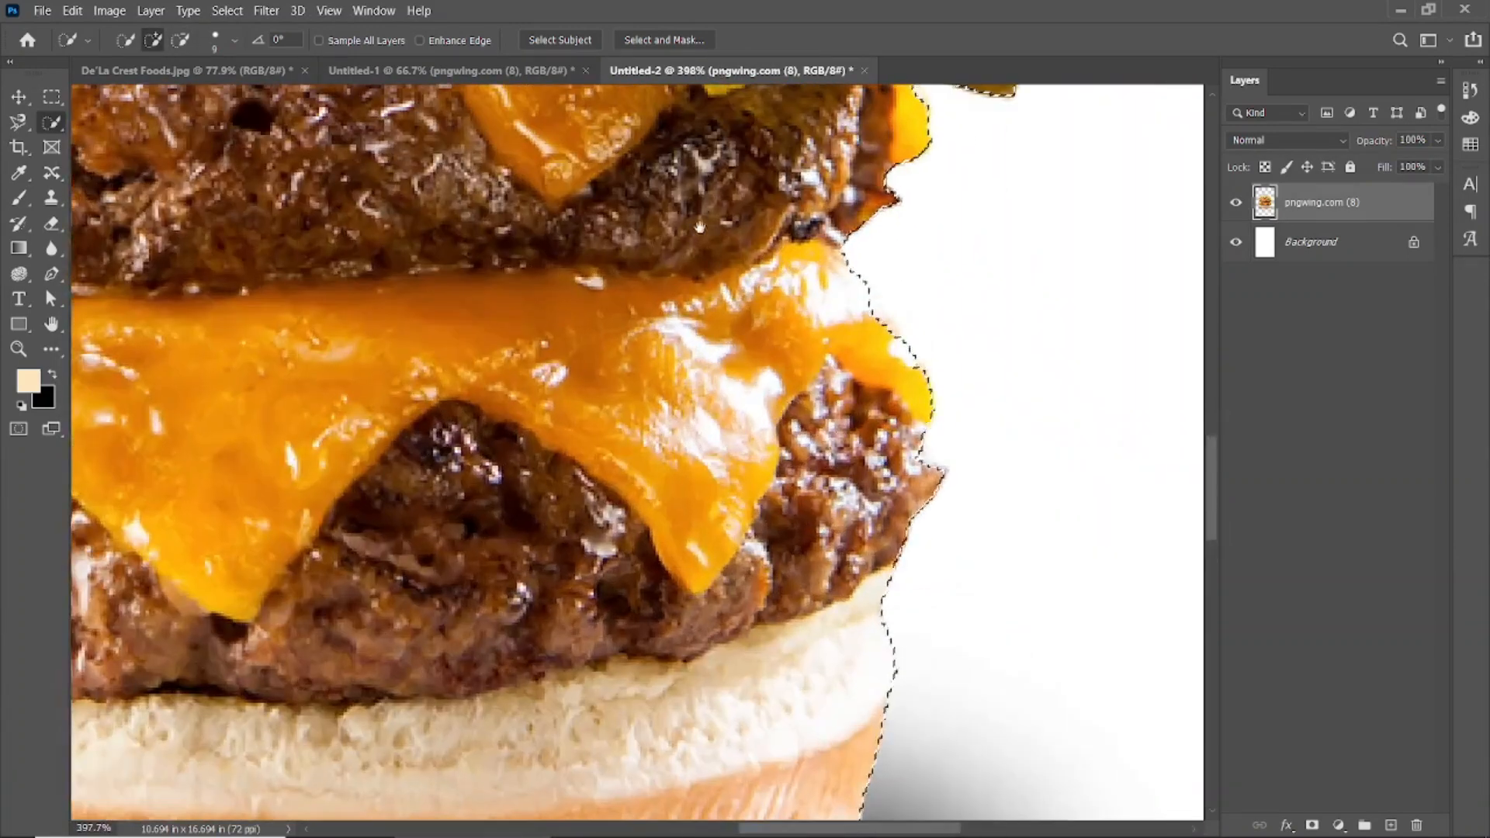
{"action": "left_click_drag", "start_coordinate": [865, 344], "coordinate": [821, 574]}
{"action": "scroll", "coordinate": [765, 306], "scroll_direction": "down", "scroll_amount": 5}
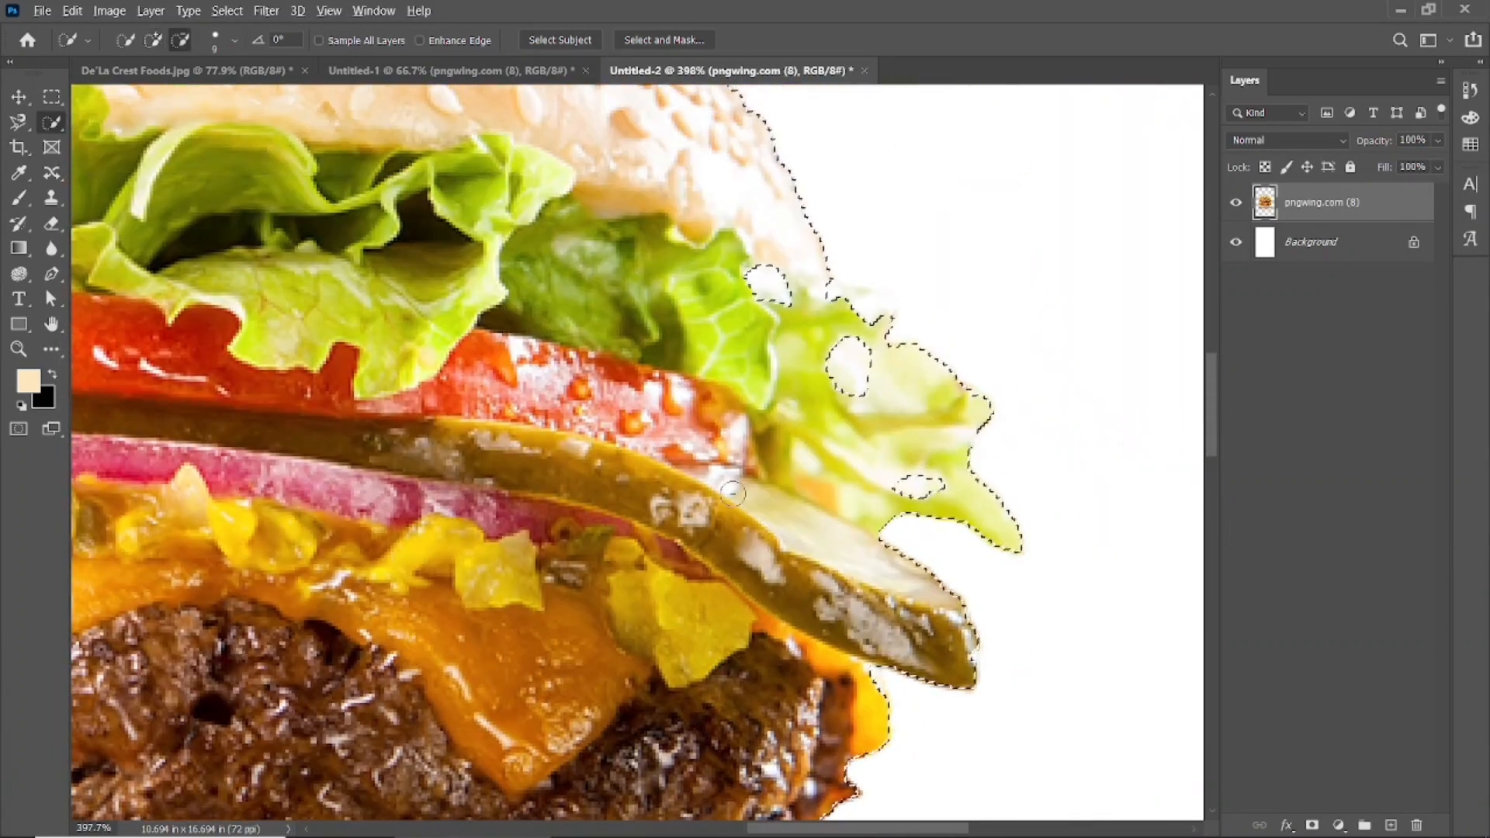
{"action": "scroll", "coordinate": [645, 464], "scroll_direction": "down", "scroll_amount": 2}
{"action": "scroll", "coordinate": [549, 440], "scroll_direction": "down", "scroll_amount": 1}
Invert the selection, delete the white background and shadow, and hide the Background layer.
{"action": "key", "text": "ctrl+shift+i"}
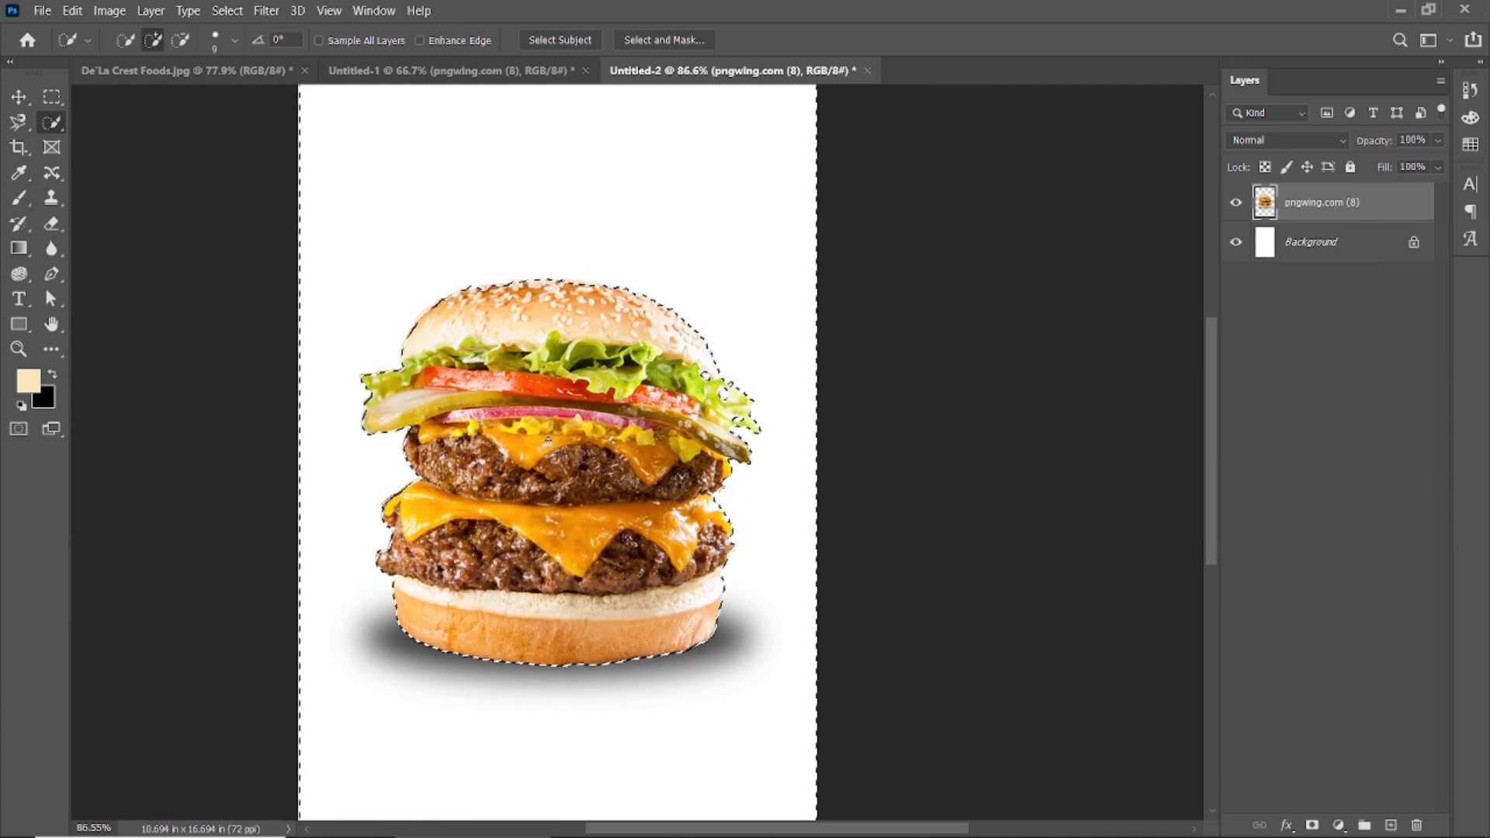
{"action": "key", "text": "Delete"}
{"action": "left_click", "coordinate": [20, 98]}
{"action": "left_click", "coordinate": [1236, 242]}
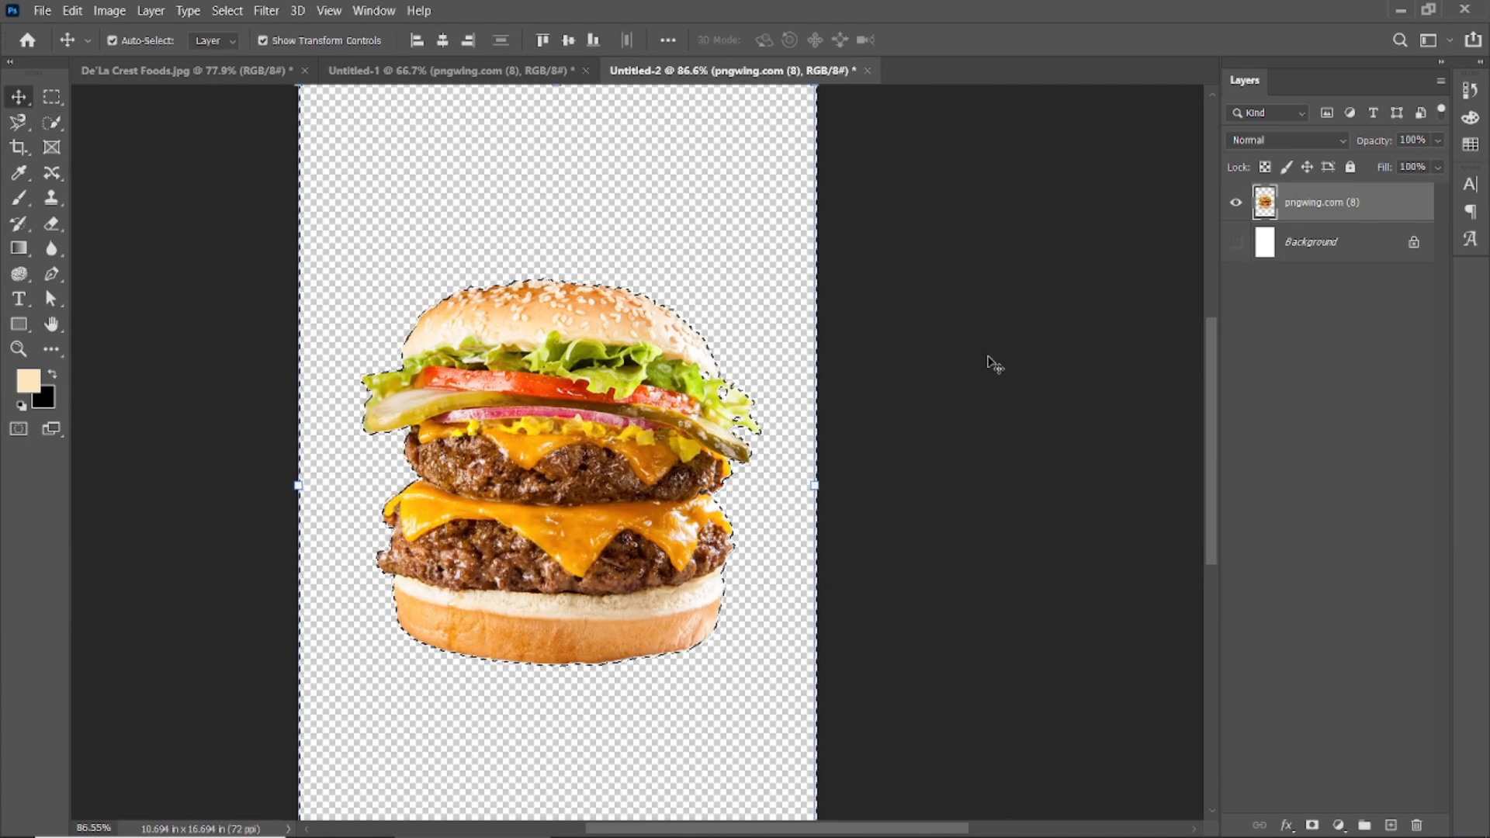
{"action": "key", "text": "ctrl+d"}
{"action": "left_click", "coordinate": [905, 348]}
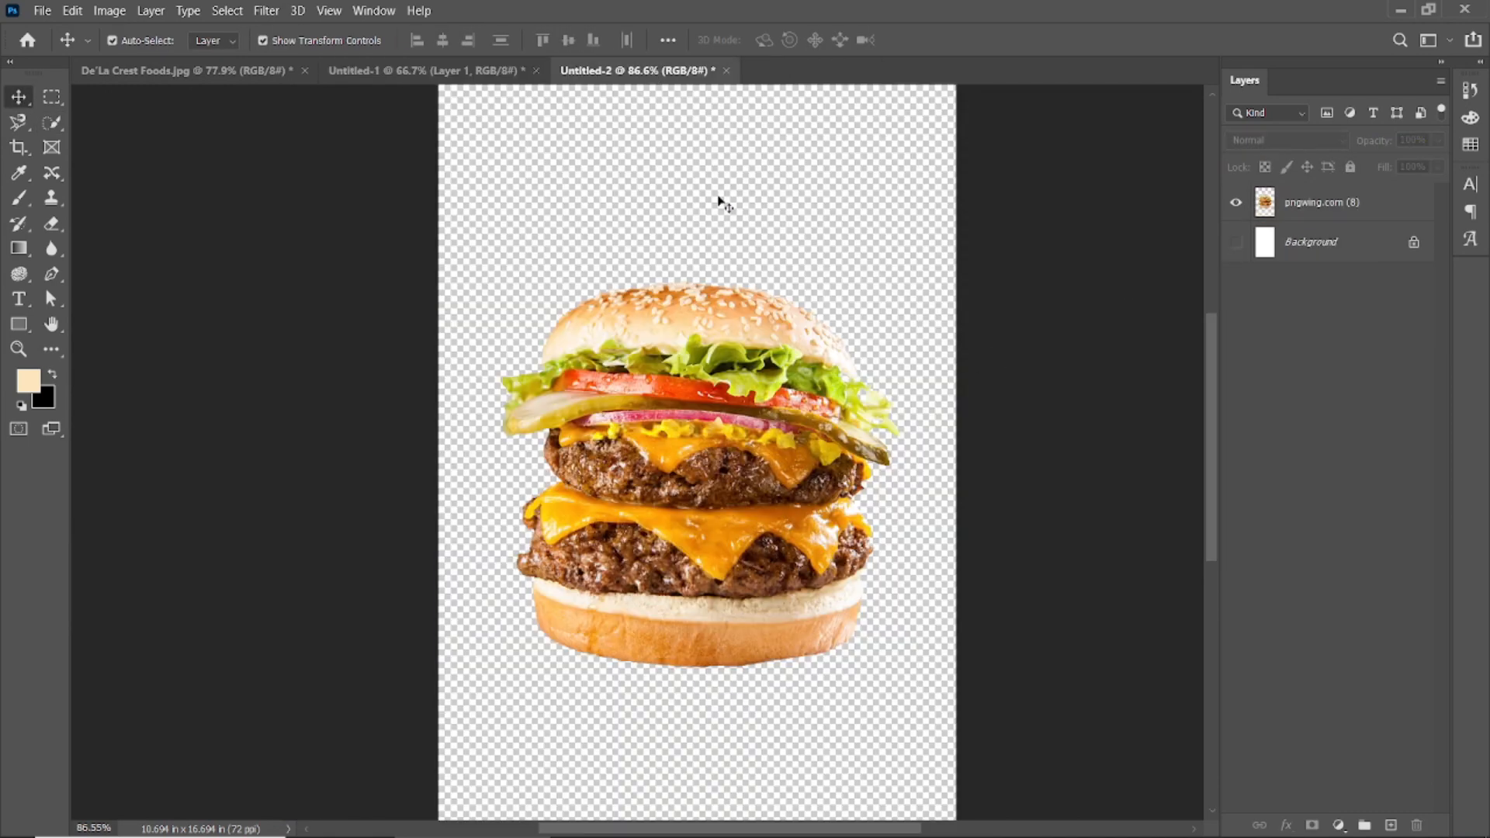
Drag the cut-out burger onto the orange poster and centre it horizontally.
{"action": "left_click", "coordinate": [691, 346]}
{"action": "left_click_drag", "start_coordinate": [690, 346], "coordinate": [605, 346]}
{"action": "left_click", "coordinate": [962, 472]}
{"action": "left_click_drag", "start_coordinate": [643, 430], "coordinate": [673, 483]}
{"action": "left_click", "coordinate": [944, 482]}
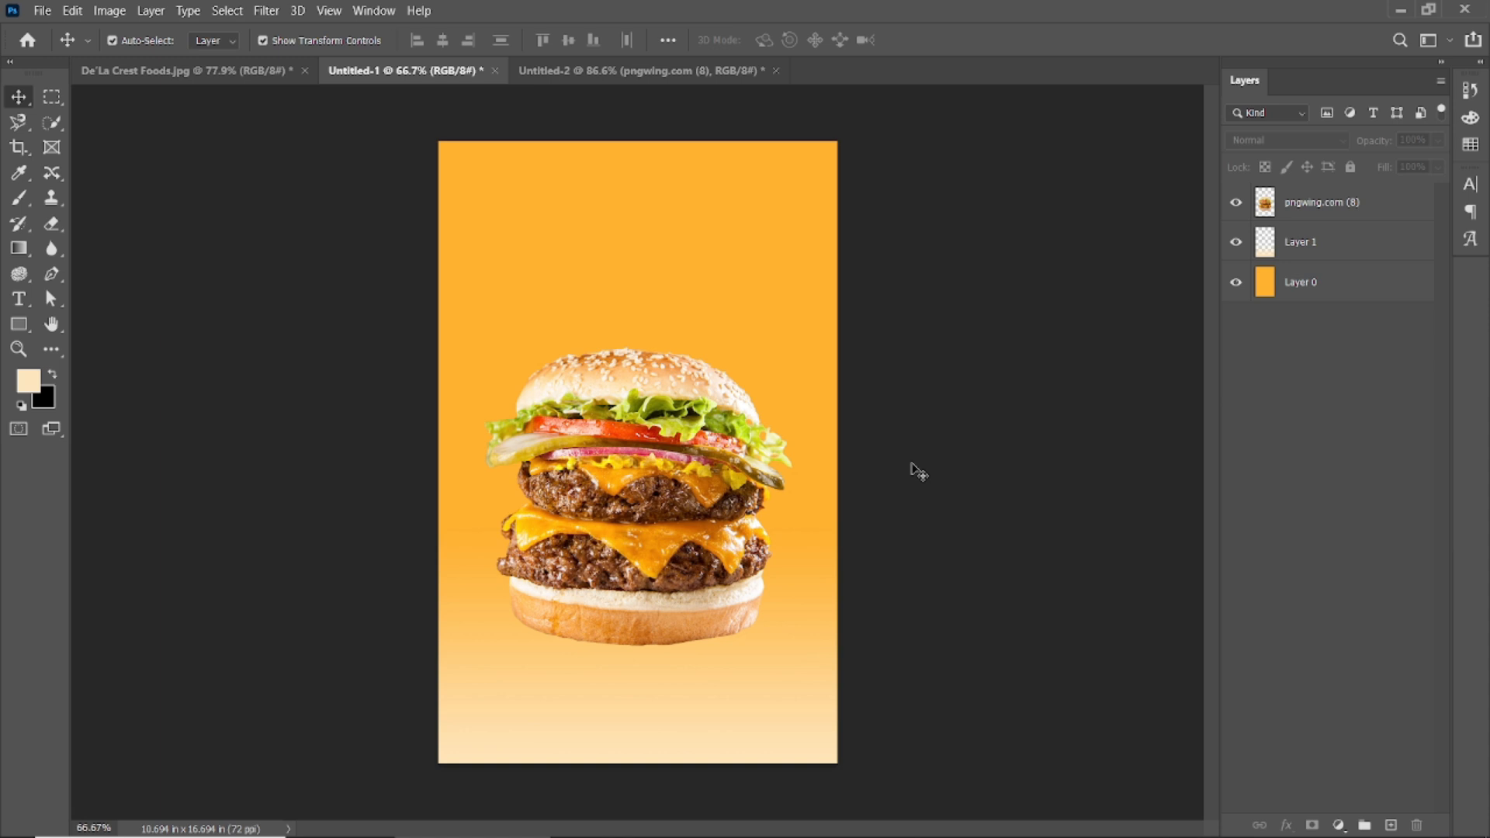
Scale the burger to 95.12% and move it down into the lower middle.
{"action": "scroll", "coordinate": [942, 463], "scroll_direction": "up", "scroll_amount": 1}
{"action": "left_click", "coordinate": [658, 460]}
{"action": "mouse_move", "coordinate": [809, 336]}
{"action": "left_mouse_down"}
{"action": "mouse_move", "coordinate": [829, 317]}
{"action": "mouse_move", "coordinate": [798, 343]}
{"action": "left_mouse_up"}
{"action": "key", "text": "Return"}
{"action": "left_click", "coordinate": [915, 450]}
{"action": "left_click", "coordinate": [575, 488]}
{"action": "key", "text": "Return"}
{"action": "left_click_drag", "start_coordinate": [689, 417], "coordinate": [690, 452]}
{"action": "left_click", "coordinate": [1024, 386]}
{"action": "left_click", "coordinate": [695, 471]}
{"action": "left_click_drag", "start_coordinate": [799, 378], "coordinate": [792, 385]}
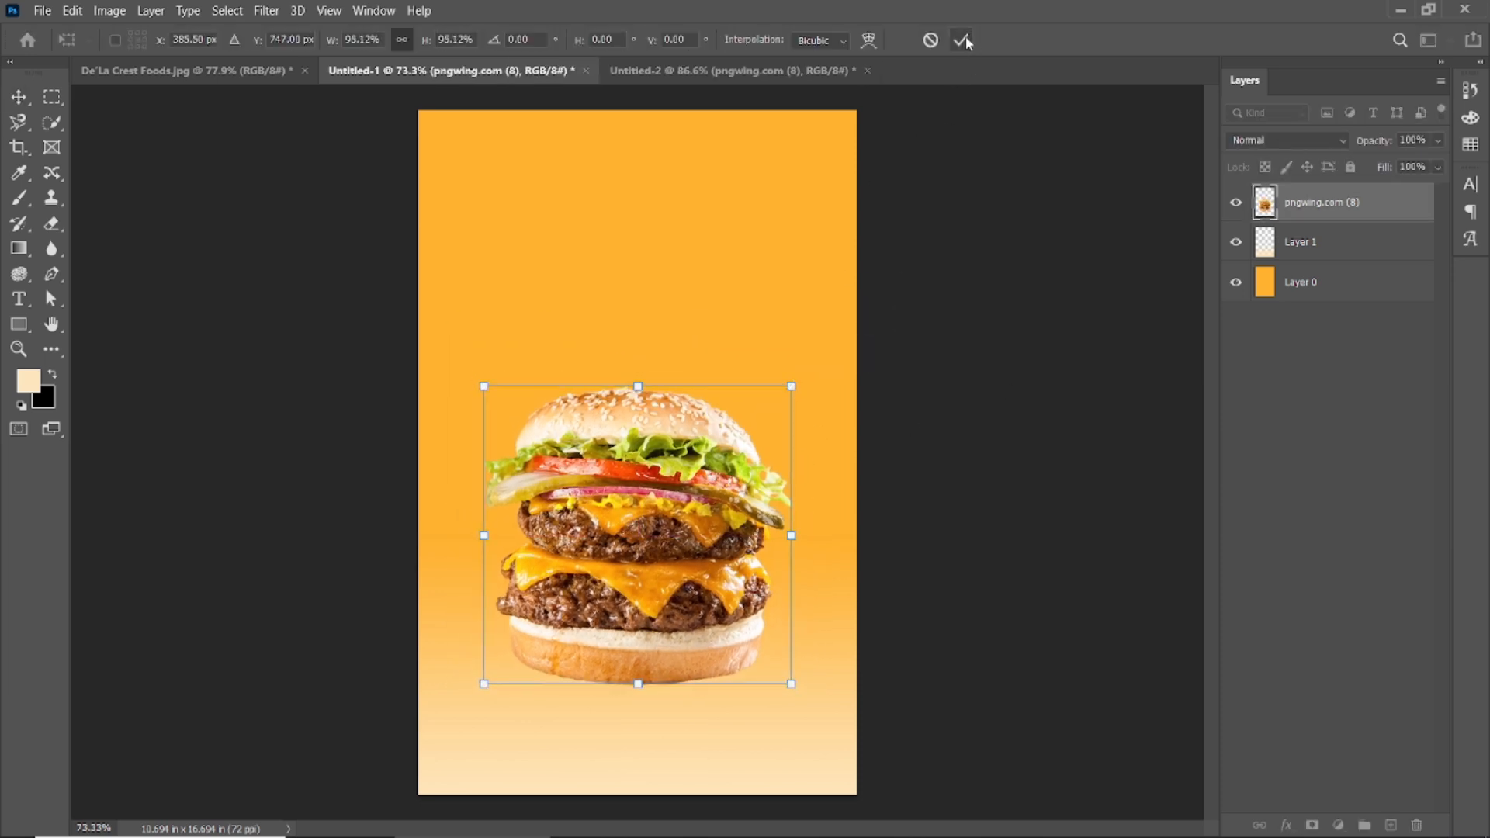
{"action": "left_click", "coordinate": [961, 40]}
{"action": "left_click", "coordinate": [1337, 825]}
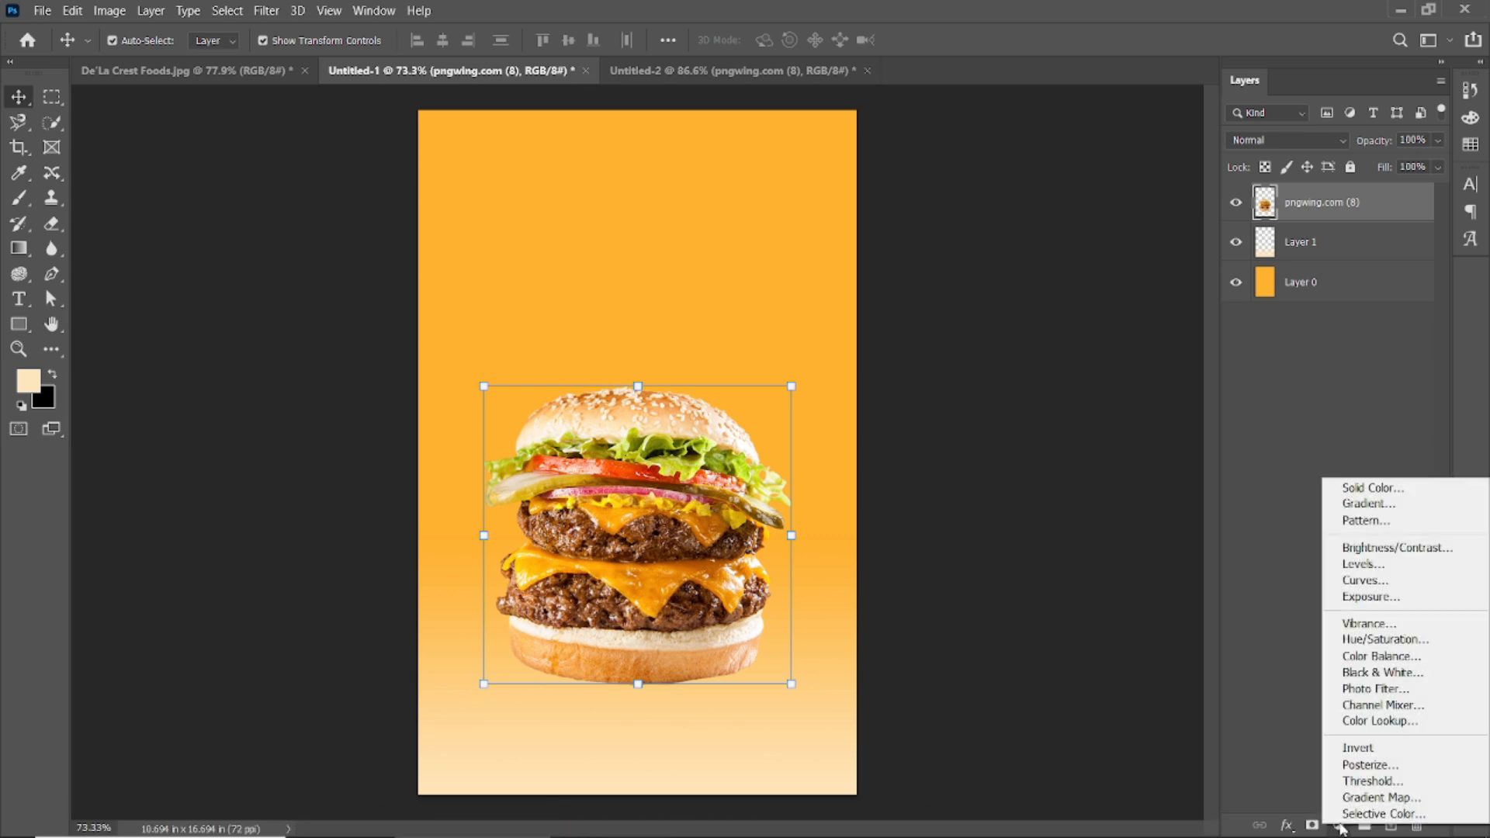
Add a Curves S-curve darkening shadows and lifting highlights, clipped to the burger layer.
{"action": "left_click", "coordinate": [1365, 579]}
{"action": "mouse_move", "coordinate": [225, 343]}
{"action": "left_mouse_down"}
{"action": "mouse_move", "coordinate": [228, 359]}
{"action": "mouse_move", "coordinate": [233, 345]}
{"action": "left_mouse_up"}
{"action": "left_click", "coordinate": [223, 417]}
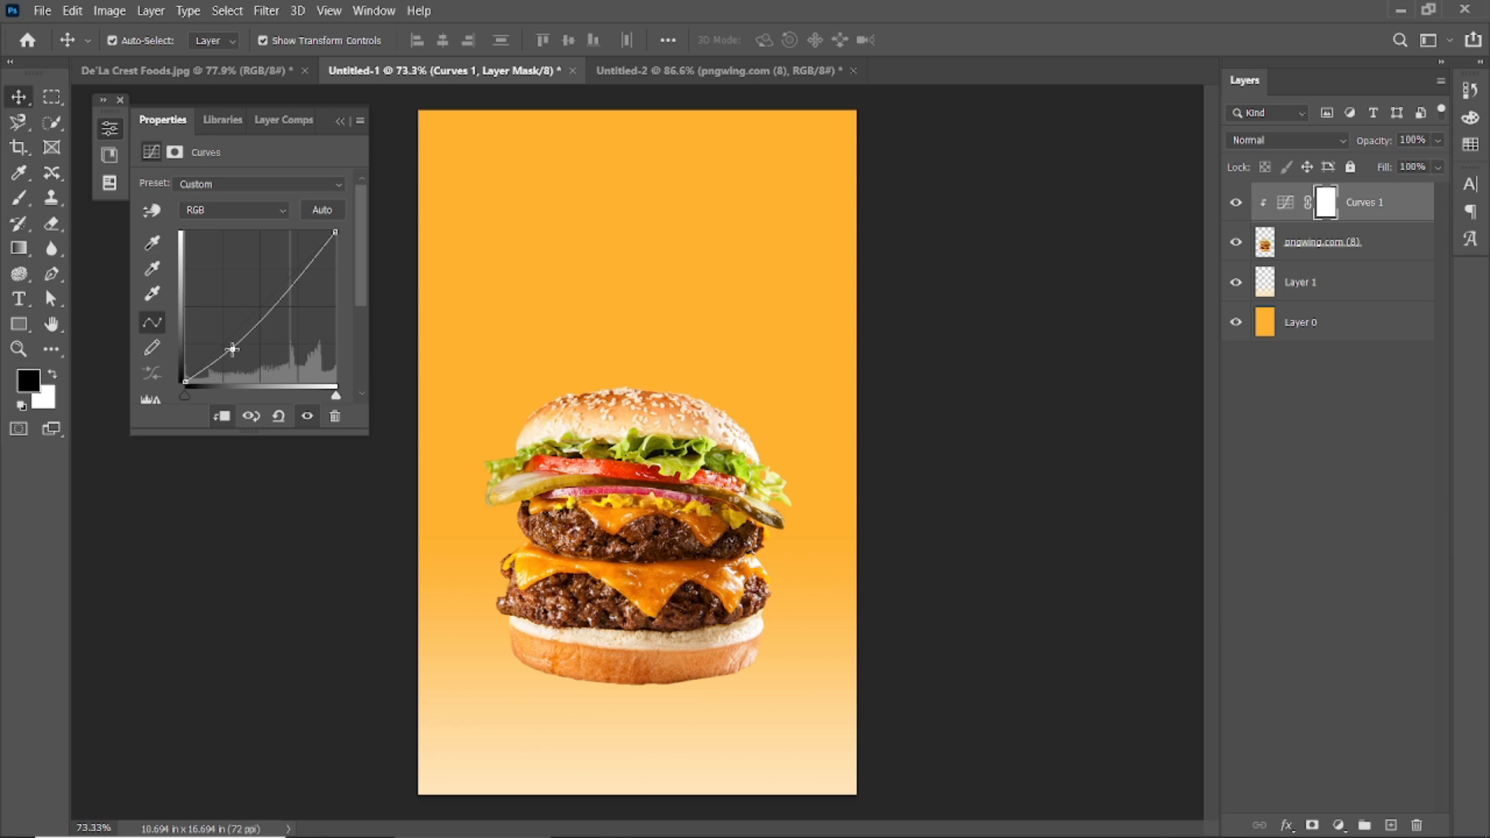
{"action": "left_click_drag", "start_coordinate": [301, 271], "coordinate": [302, 264]}
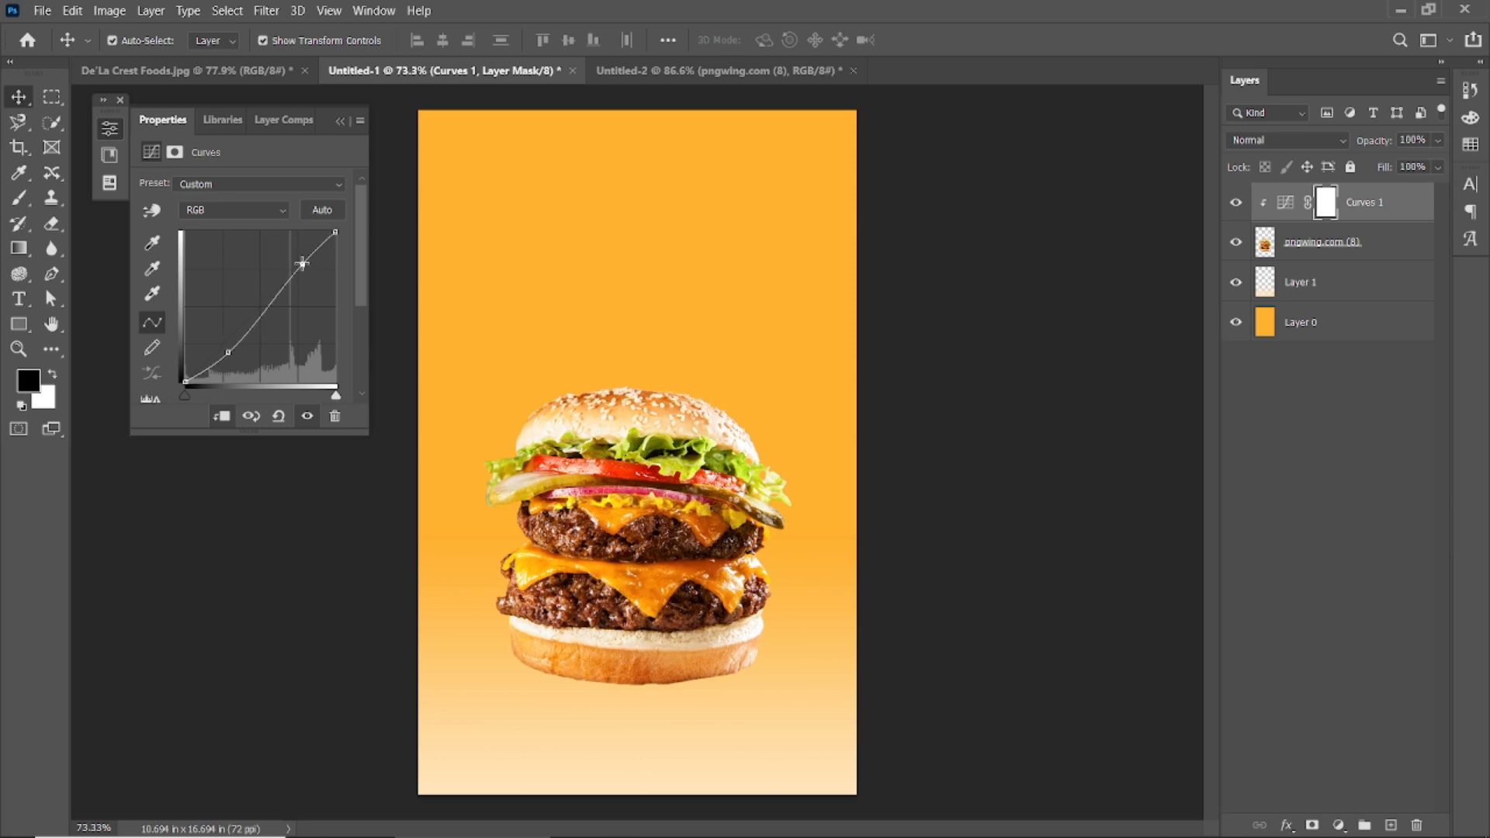
{"action": "left_click_drag", "start_coordinate": [231, 352], "coordinate": [228, 353]}
{"action": "left_click", "coordinate": [307, 416]}
{"action": "left_click", "coordinate": [307, 417]}
{"action": "left_click", "coordinate": [340, 120]}
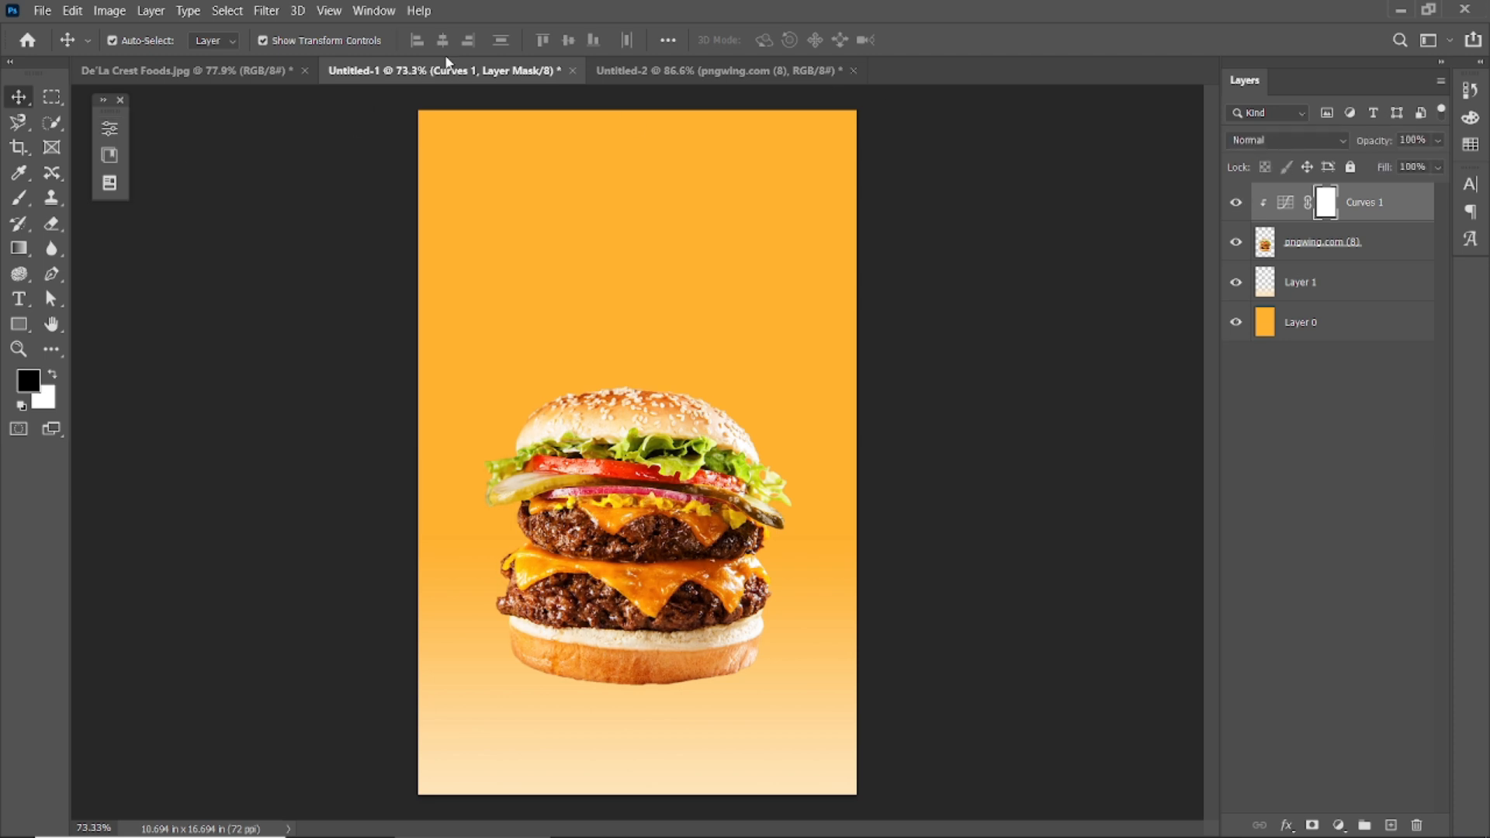
{"action": "left_click", "coordinate": [120, 103]}
{"action": "left_click", "coordinate": [658, 545]}
Apply a Sharpen filter to the burger.
{"action": "left_click", "coordinate": [268, 11]}
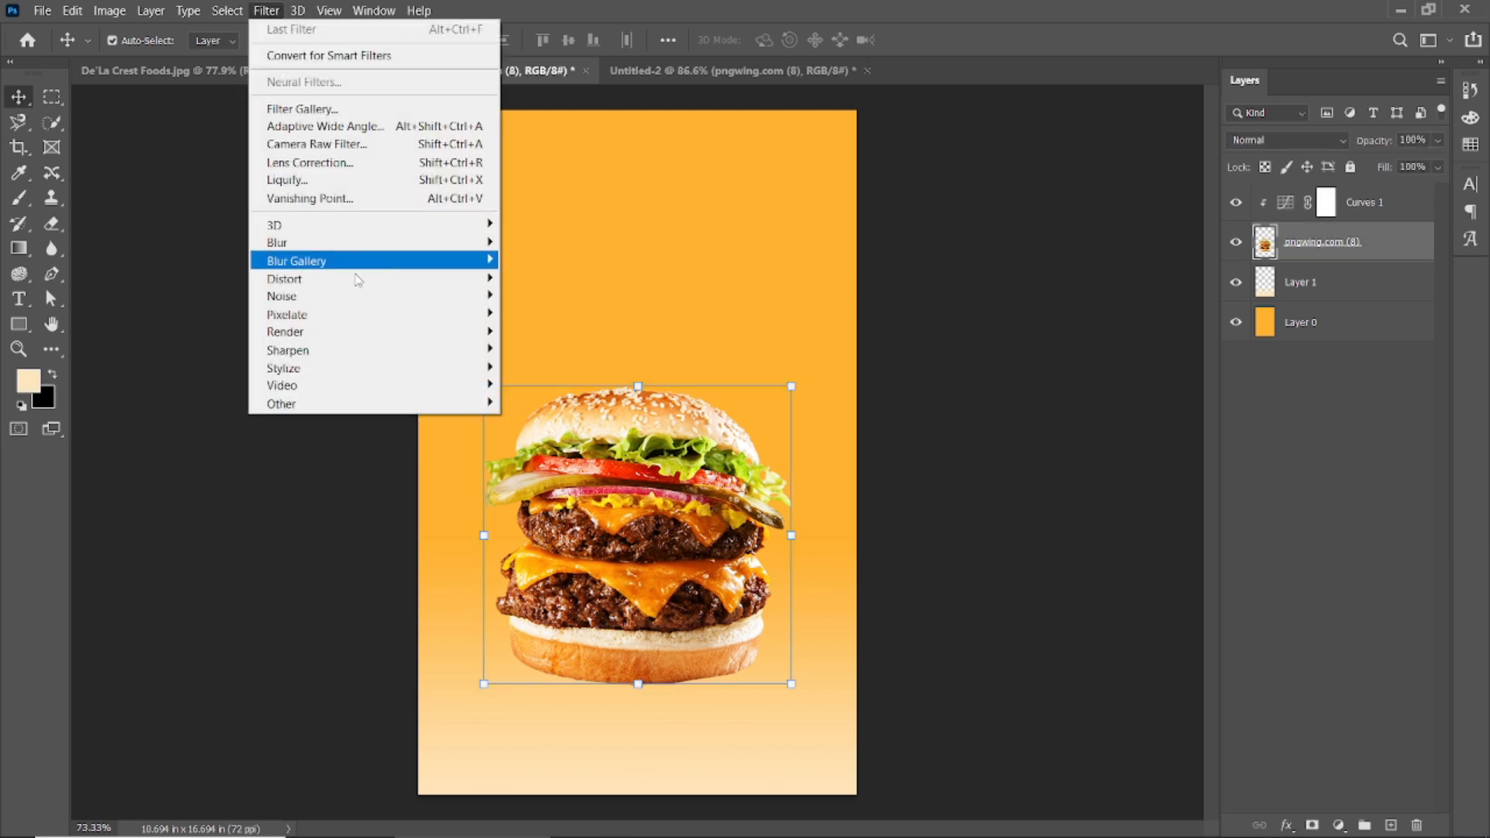
{"action": "mouse_move", "coordinate": [450, 346]}
{"action": "left_click", "coordinate": [536, 364]}
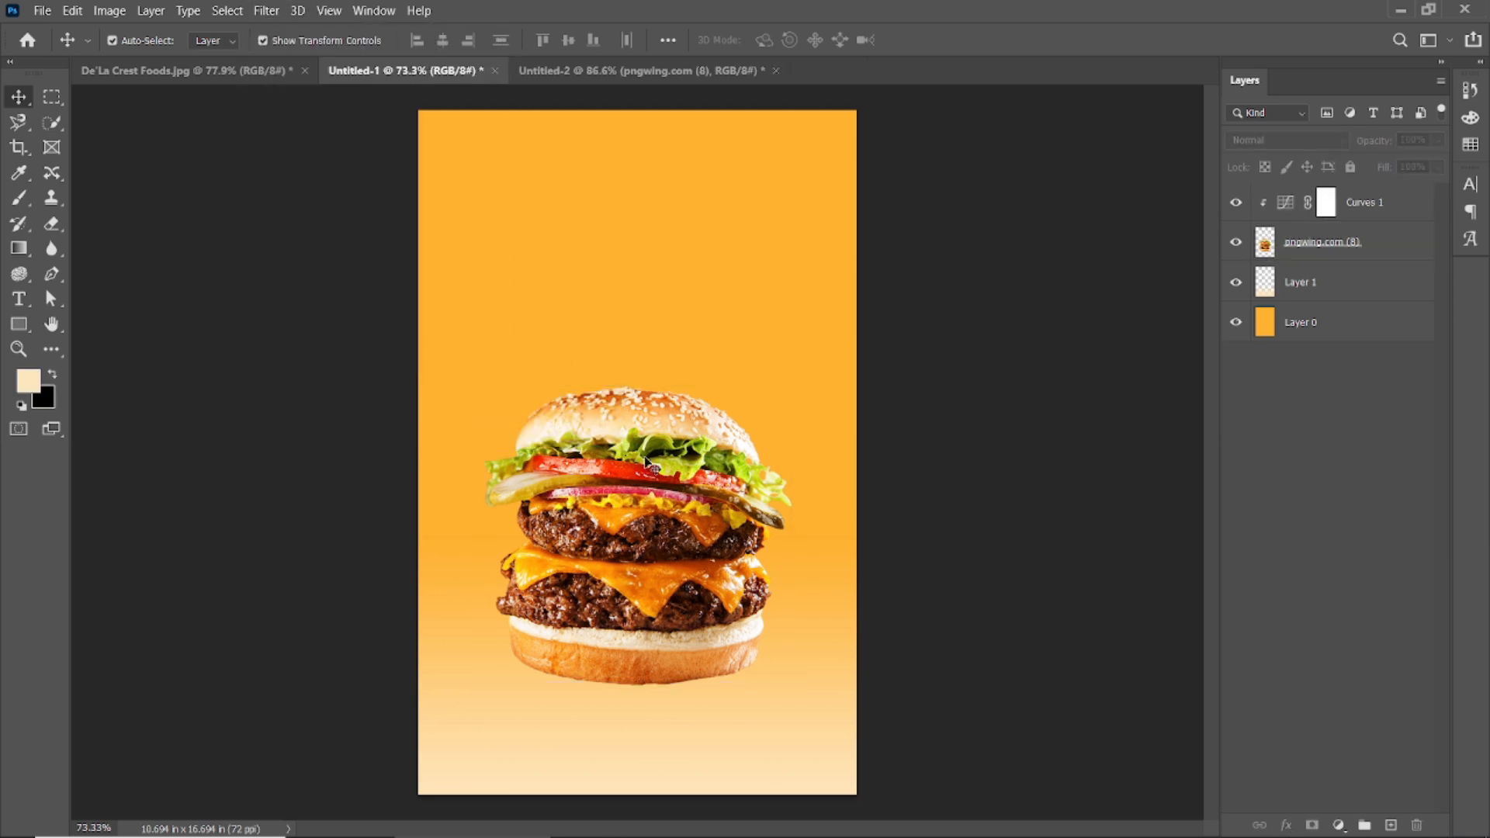
{"action": "left_click_drag", "start_coordinate": [608, 501], "coordinate": [607, 491]}
Add Layer 2 beneath the burger and paint a soft cream glow around it.
{"action": "left_click", "coordinate": [1393, 825]}
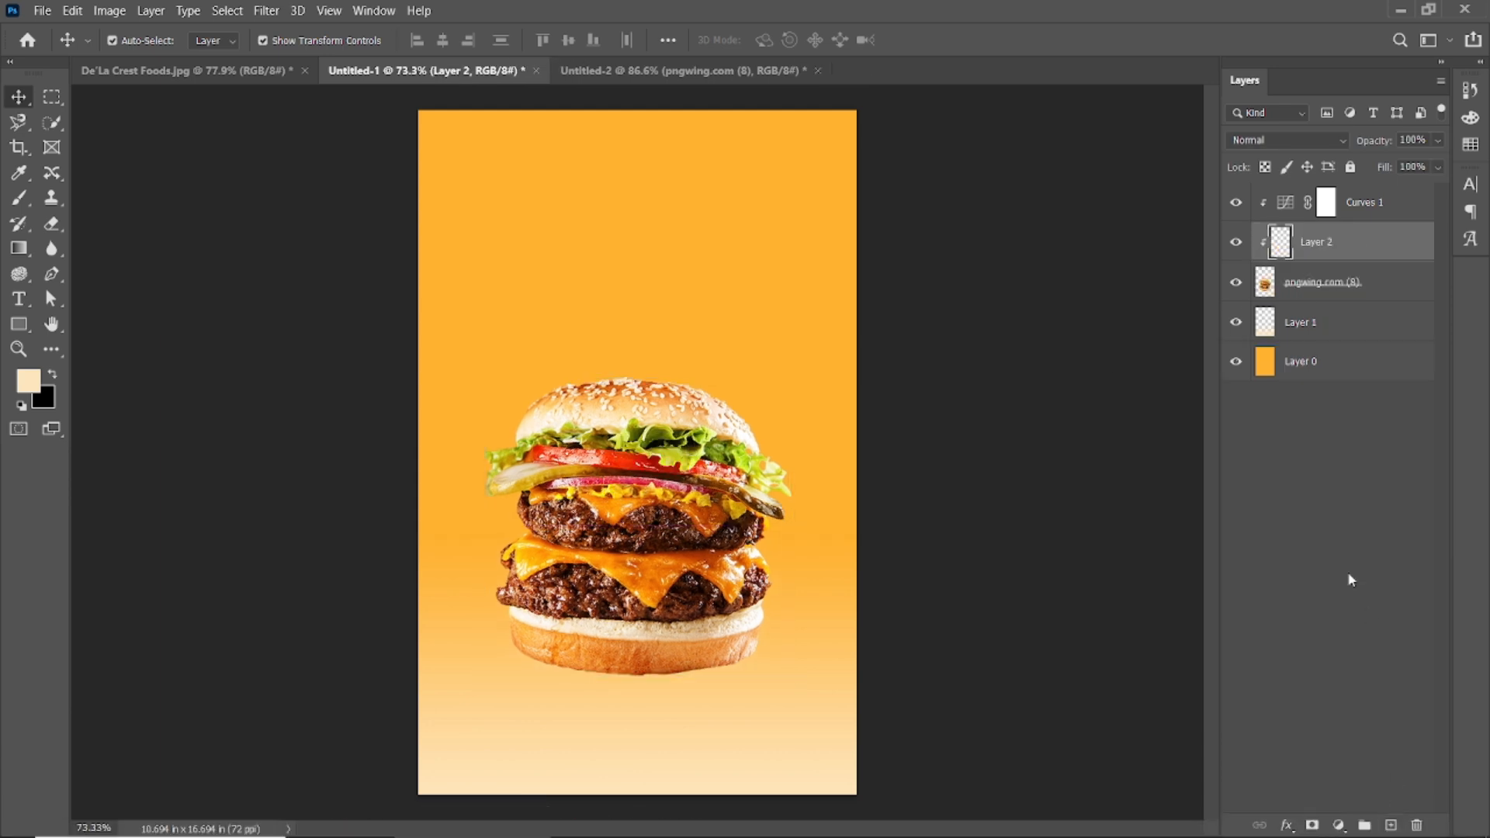
{"action": "left_click_drag", "start_coordinate": [1364, 274], "coordinate": [1364, 302]}
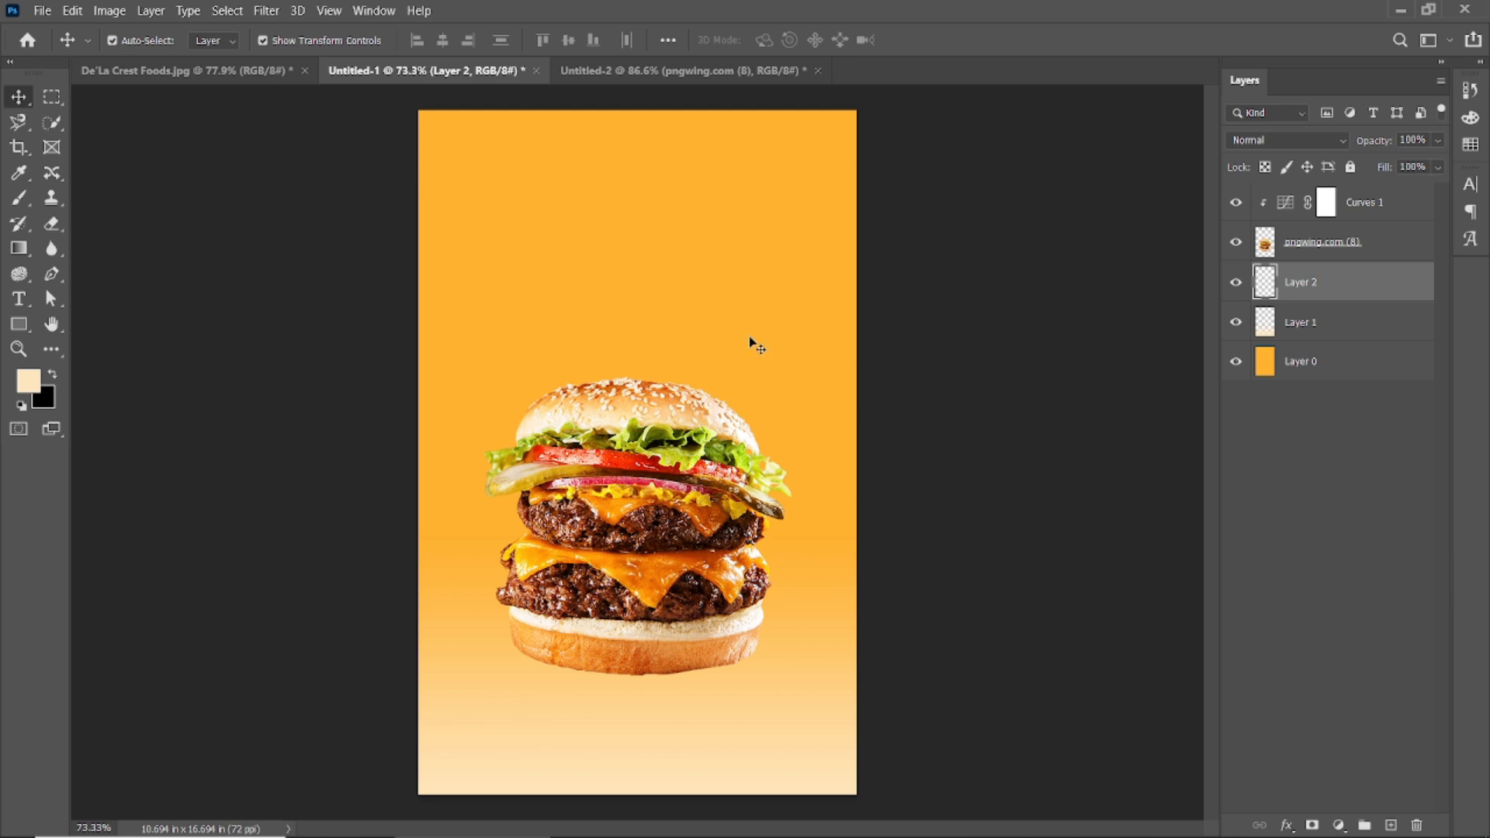
{"action": "key", "text": "b"}
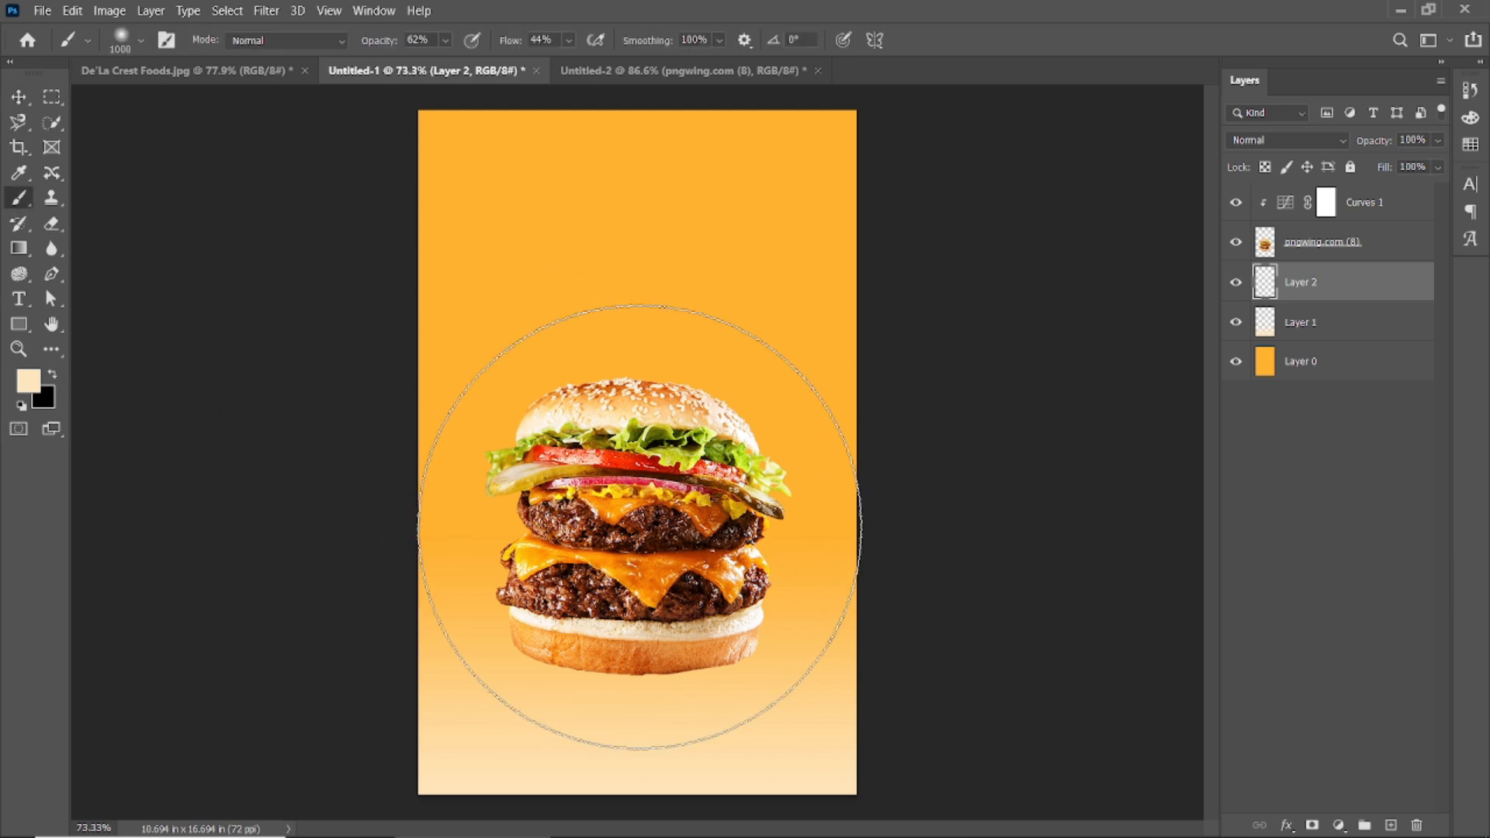
{"action": "left_click", "coordinate": [634, 527]}
Scale the burger and glow layers down together around the centre.
{"action": "left_click", "coordinate": [20, 98]}
{"action": "left_click", "coordinate": [167, 269]}
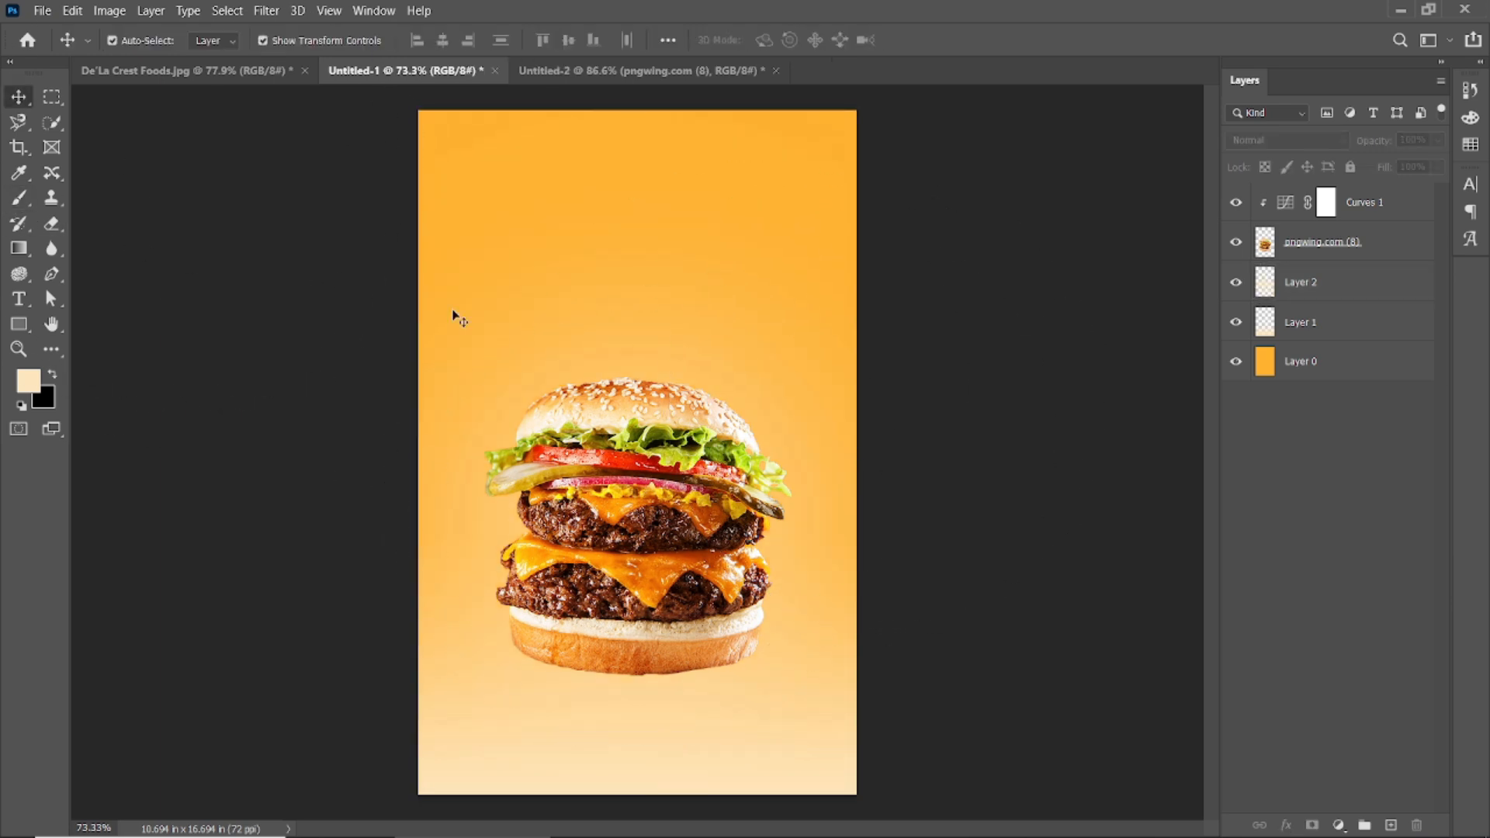
{"action": "left_click", "coordinate": [1332, 284]}
{"action": "left_click", "coordinate": [1334, 243], "text": "shift"}
{"action": "left_click", "coordinate": [1331, 208], "text": "shift"}
{"action": "mouse_move", "coordinate": [660, 496]}
{"action": "left_mouse_down"}
{"action": "mouse_move", "coordinate": [660, 509]}
{"action": "mouse_move", "coordinate": [660, 495]}
{"action": "left_mouse_up"}
{"action": "left_click", "coordinate": [1319, 243]}
{"action": "left_click", "coordinate": [1310, 294], "text": "shift"}
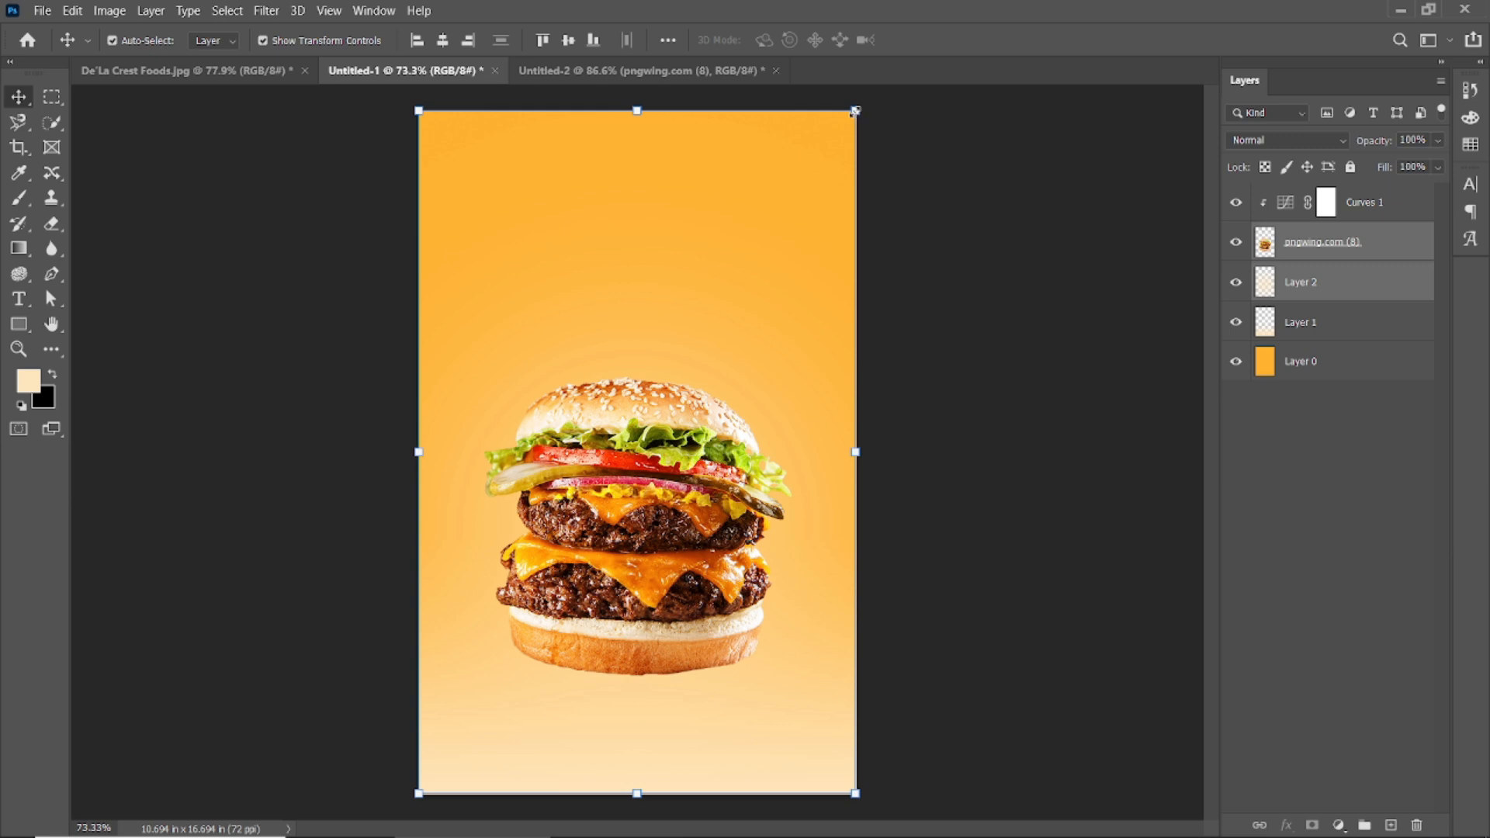
{"action": "left_click_drag", "start_coordinate": [854, 111], "coordinate": [836, 142]}
{"action": "key", "text": "Return"}
Delete the glow layer and shrink the burger to 95.79%, nudging it into the lower middle.
{"action": "left_click", "coordinate": [1057, 342]}
{"action": "left_click", "coordinate": [820, 455]}
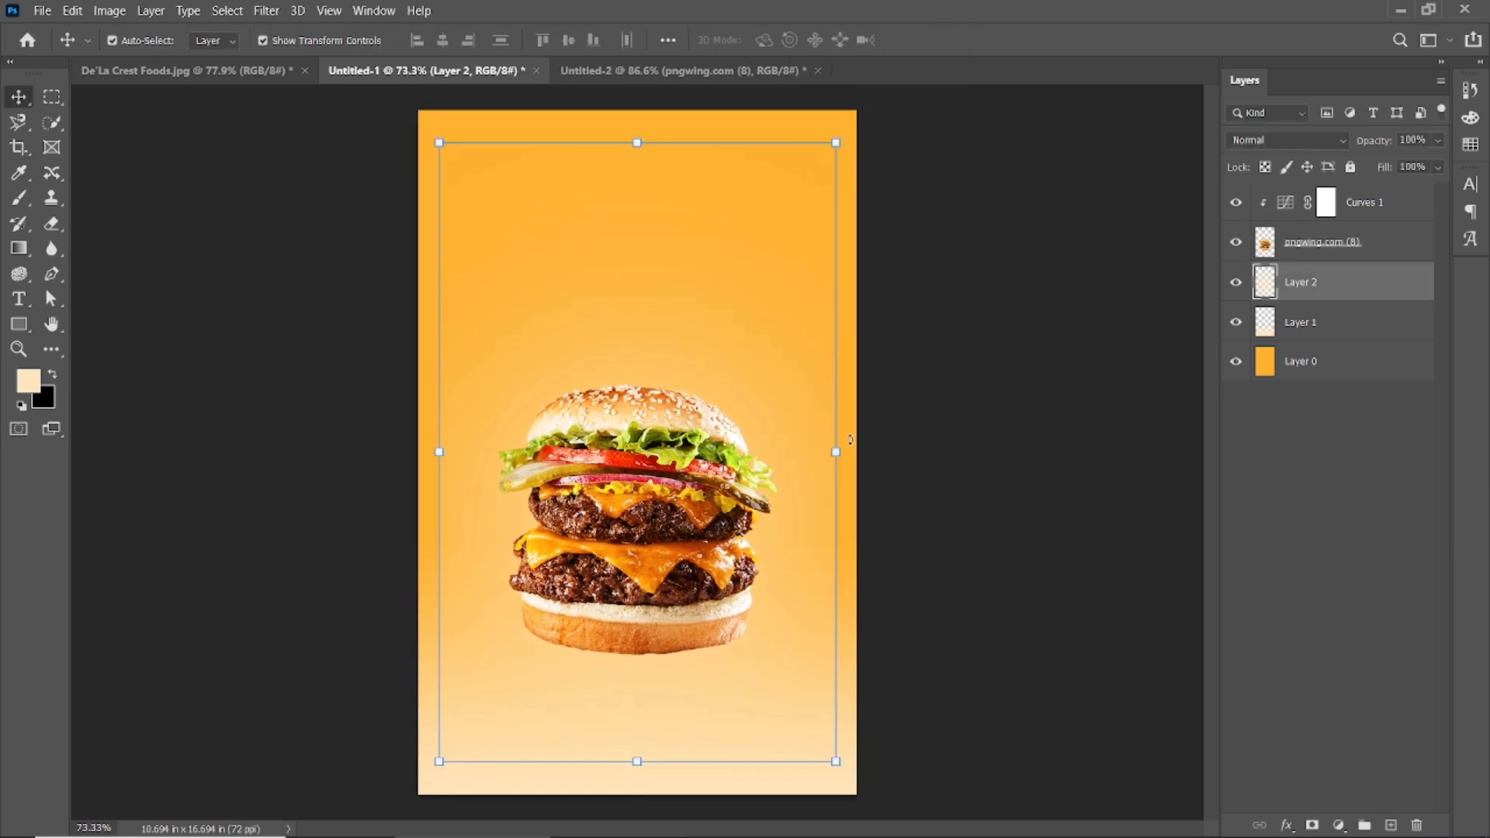
{"action": "key", "text": "Delete"}
{"action": "left_click", "coordinate": [691, 528]}
{"action": "key", "text": "ctrl+t"}
{"action": "left_click_drag", "start_coordinate": [784, 376], "coordinate": [776, 385]}
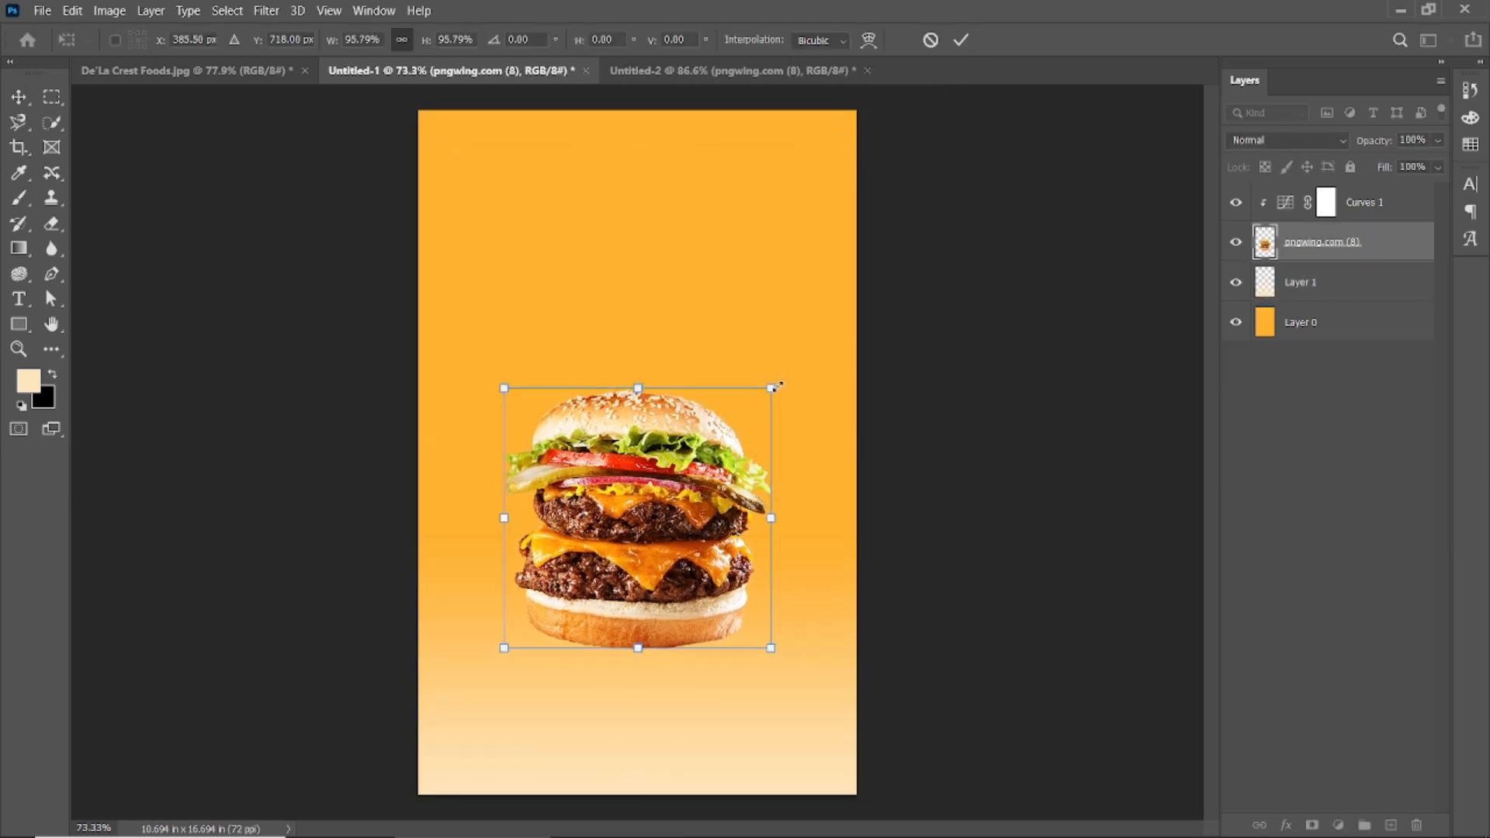
{"action": "left_click", "coordinate": [960, 40]}
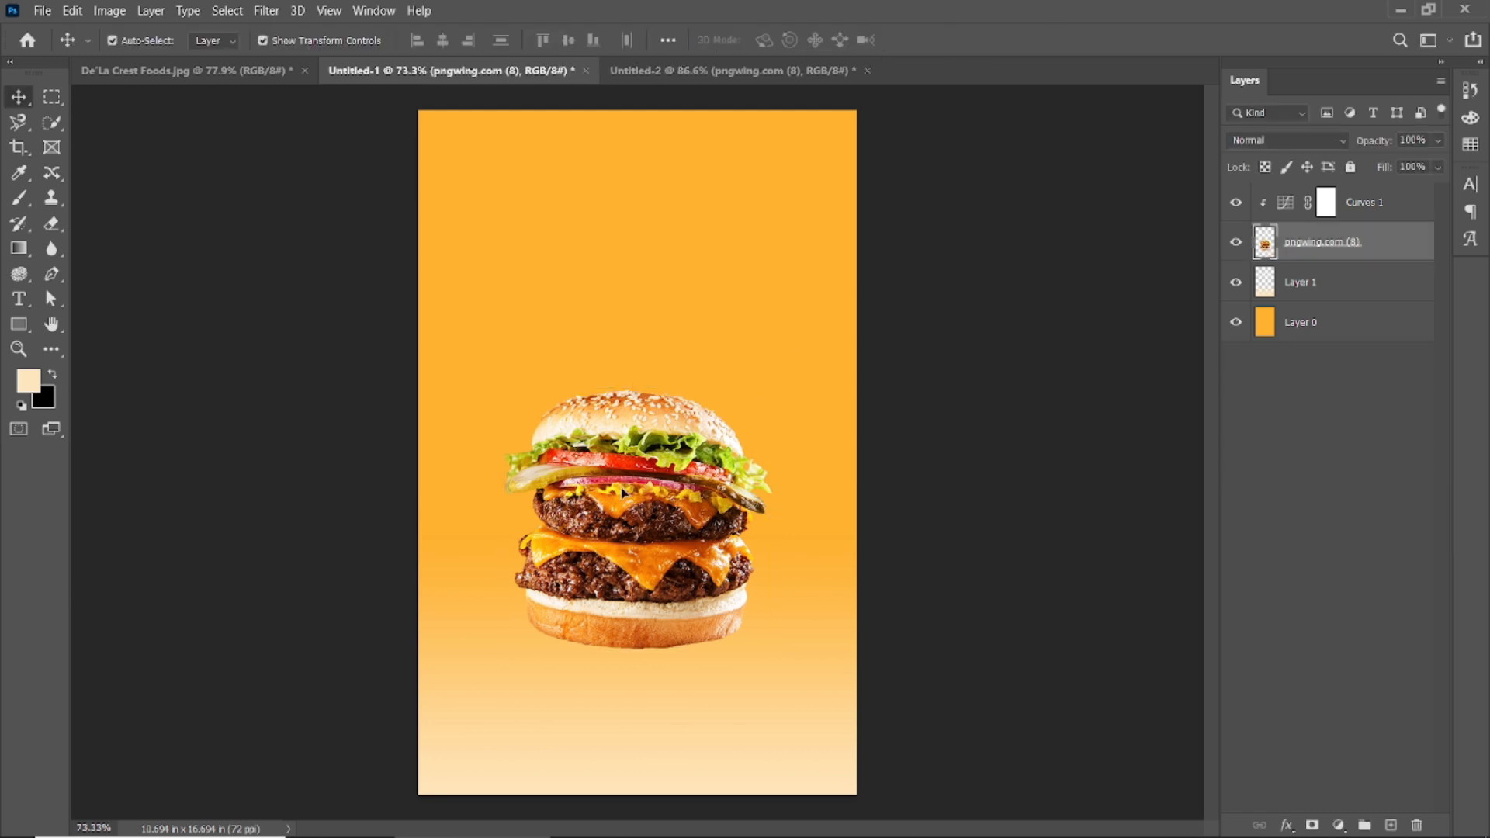
{"action": "key", "text": "shift+Down"}
{"action": "key", "text": "shift+Down"}
{"action": "key", "text": "shift+Down"}
{"action": "key", "text": "shift+Up"}
{"action": "key", "text": "shift+Up"}
{"action": "key", "text": "shift+Up"}
{"action": "left_click", "coordinate": [18, 298]}
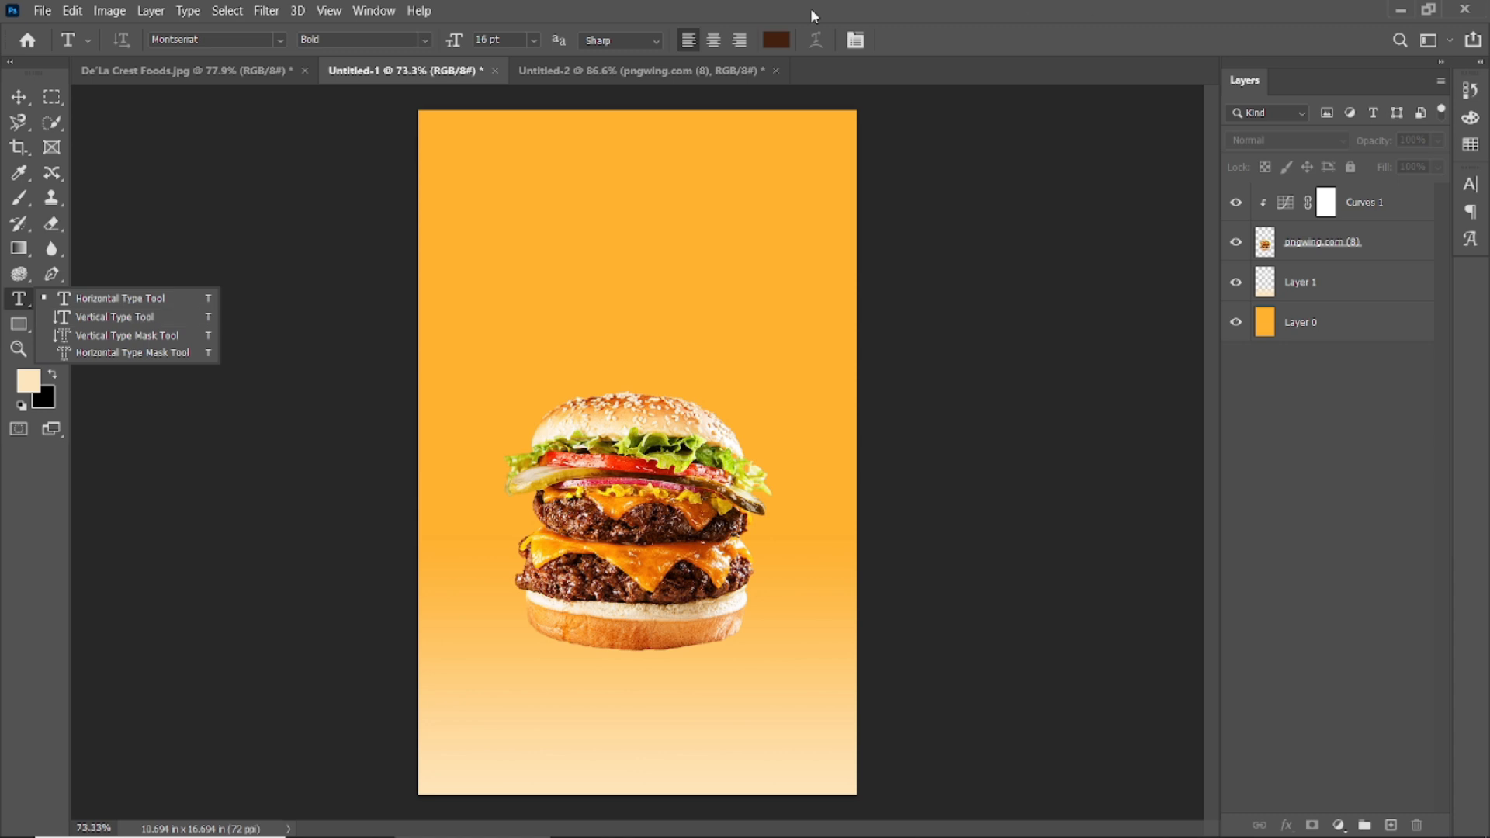
Start a text layer near the top in Beauty Mountains at 41 pt with All Caps off.
{"action": "left_click", "coordinate": [826, 47]}
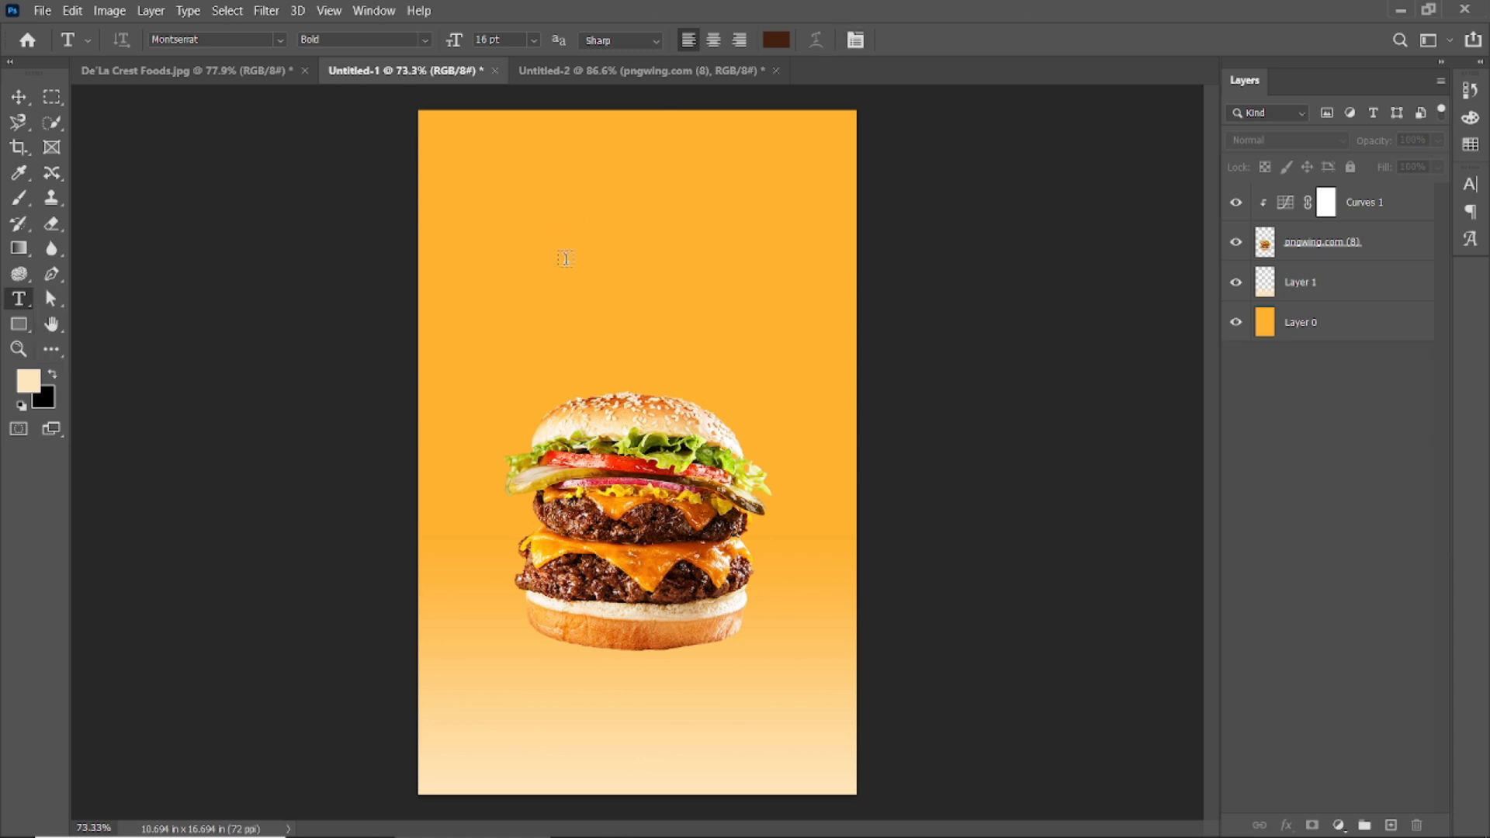
{"action": "left_click", "coordinate": [557, 228]}
{"action": "left_click_drag", "start_coordinate": [454, 39], "coordinate": [484, 43]}
{"action": "type", "text": "beau"}
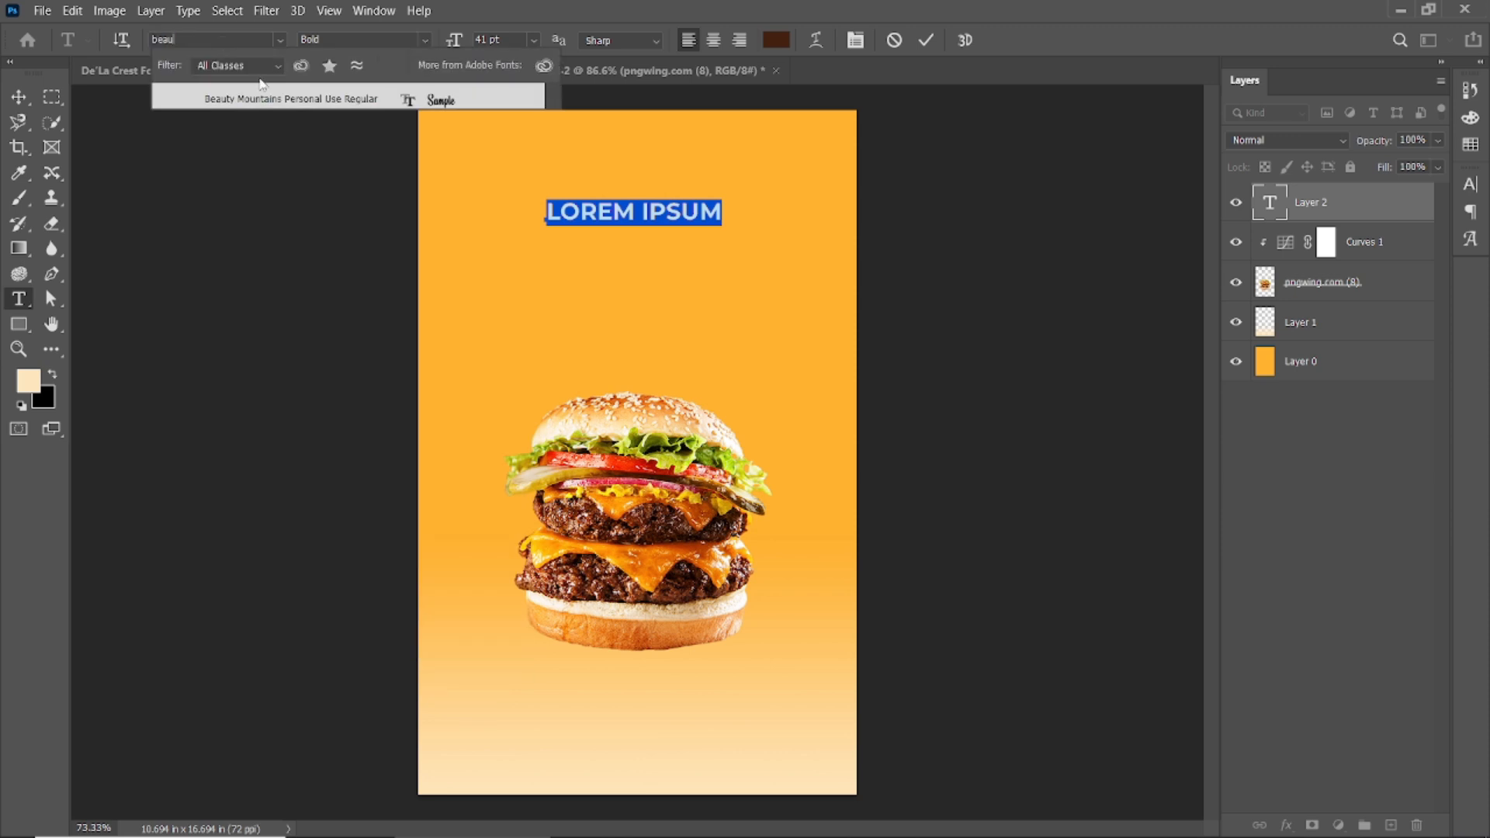
{"action": "key", "text": "Return"}
{"action": "key", "text": "ctrl+t"}
{"action": "left_click", "coordinate": [1311, 319]}
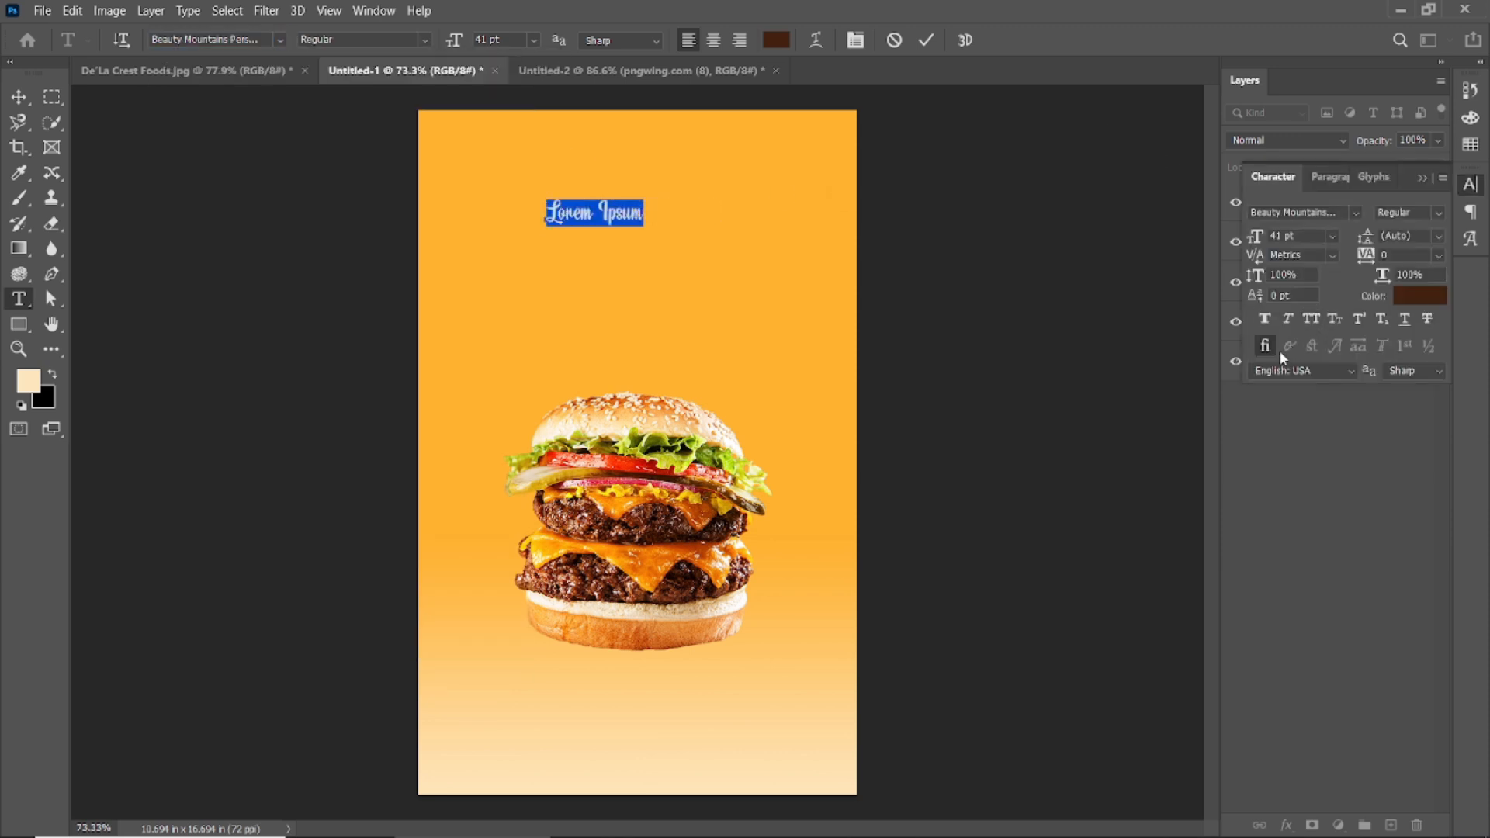
{"action": "left_click", "coordinate": [1260, 319]}
{"action": "left_click", "coordinate": [1260, 319]}
{"action": "left_click", "coordinate": [927, 40]}
{"action": "left_click", "coordinate": [17, 97]}
{"action": "left_click", "coordinate": [1423, 177]}
Replace the placeholder text with the word 'Delicious'.
{"action": "double_click", "coordinate": [1269, 202]}
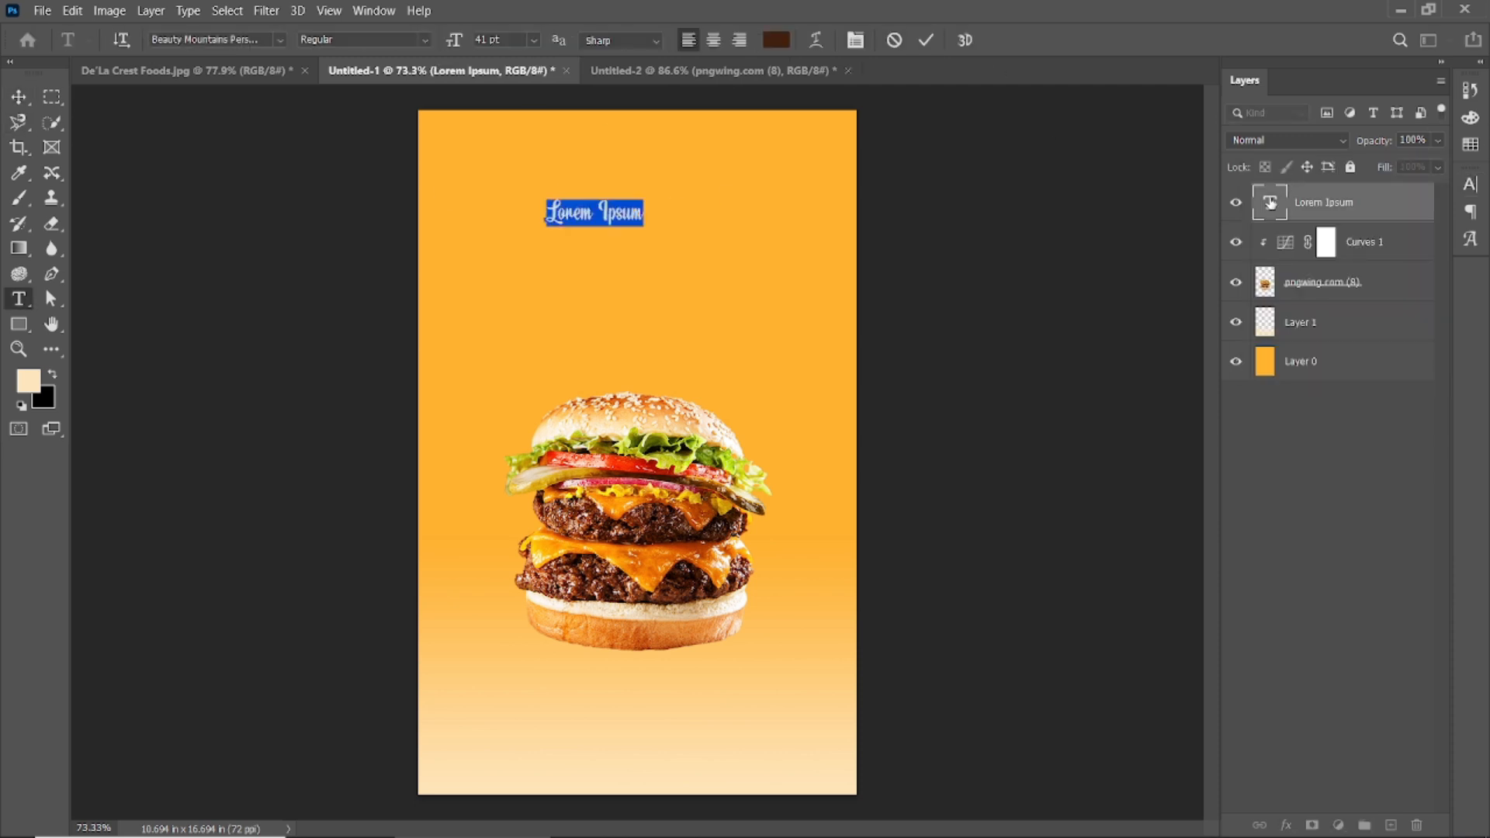
{"action": "type", "text": "Delicious"}
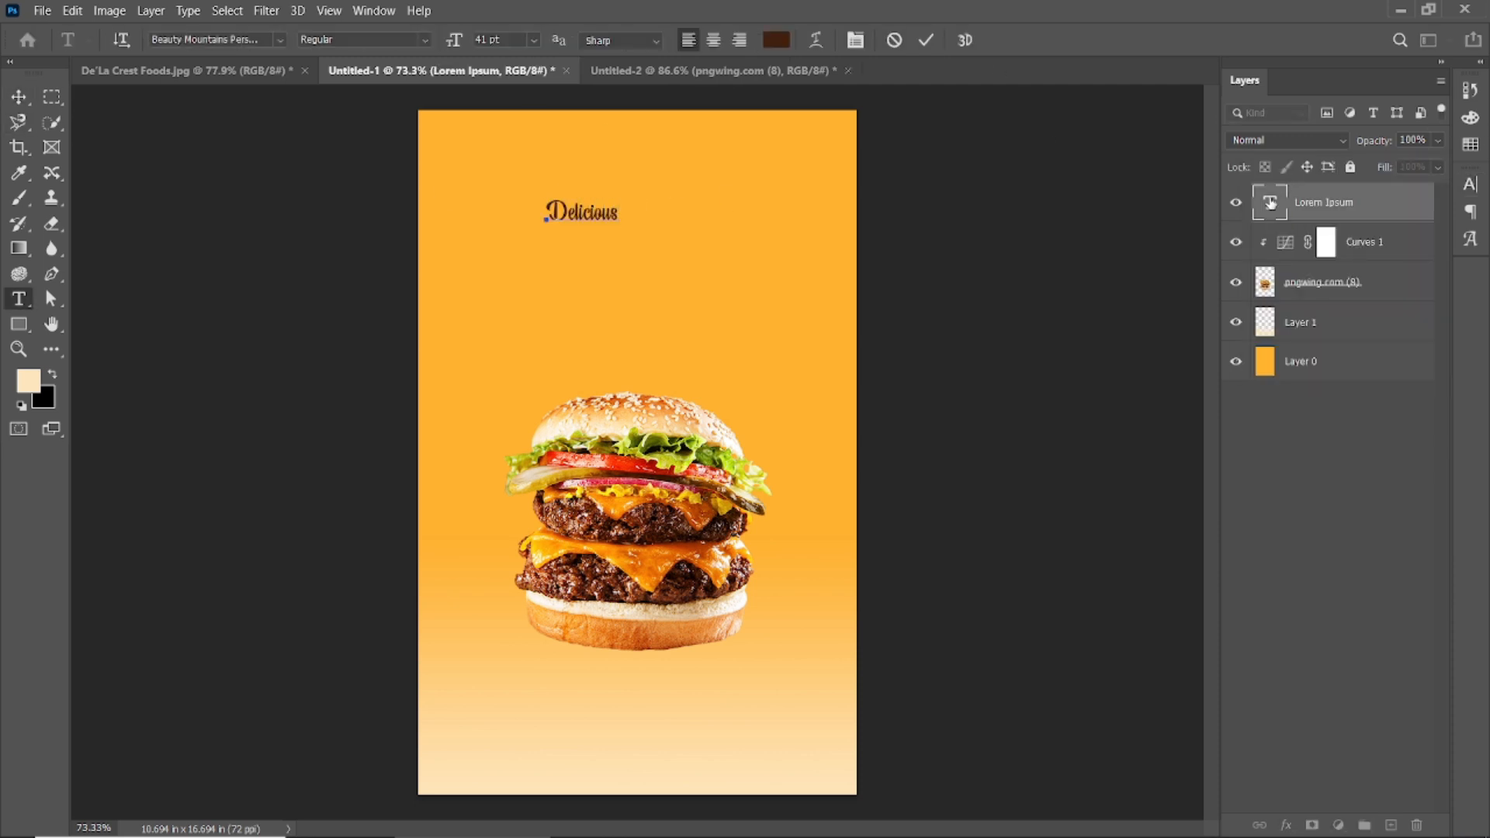
{"action": "left_click", "coordinate": [926, 39]}
{"action": "left_click", "coordinate": [18, 97]}
{"action": "double_click", "coordinate": [1269, 204]}
{"action": "left_click", "coordinate": [1469, 185]}
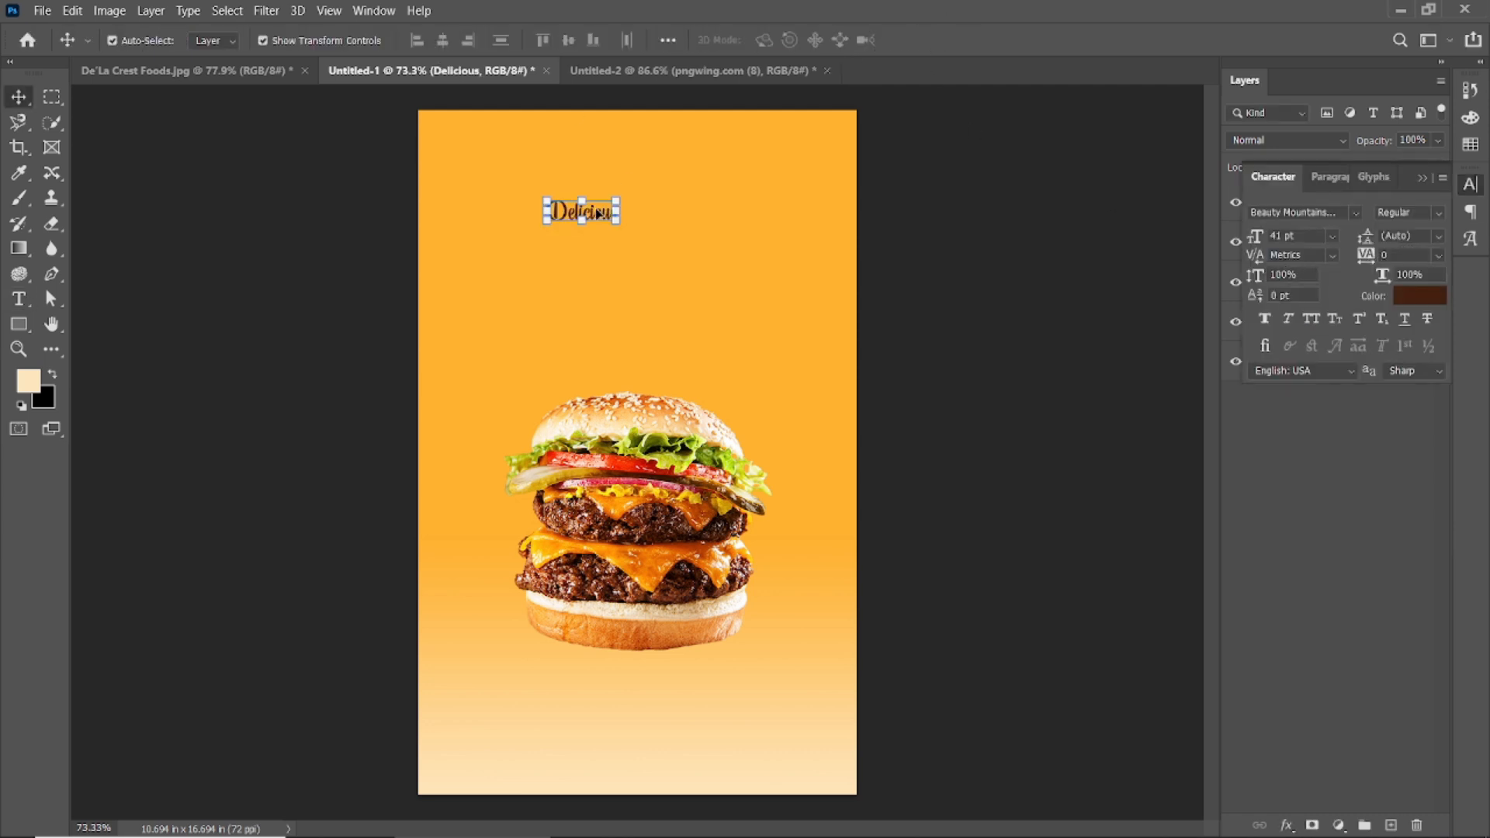
Enlarge the 'Delicious' text and give it an Arc warp with a +17 bend.
{"action": "left_click_drag", "start_coordinate": [456, 47], "coordinate": [475, 49]}
{"action": "left_click", "coordinate": [815, 39]}
{"action": "left_click_drag", "start_coordinate": [714, 178], "coordinate": [1036, 179]}
{"action": "left_click", "coordinate": [1086, 204]}
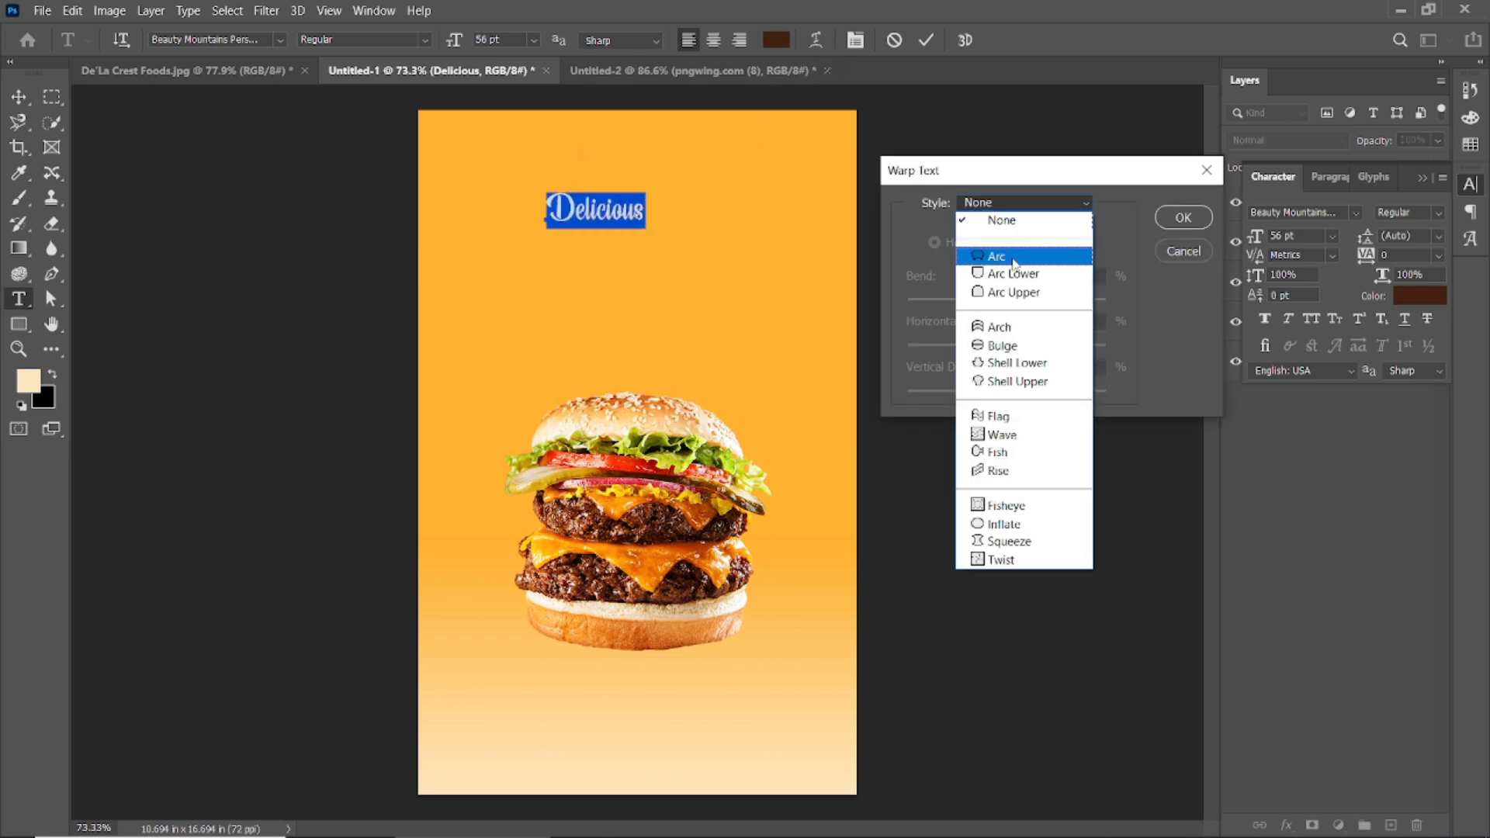
{"action": "left_click", "coordinate": [996, 256]}
{"action": "left_click_drag", "start_coordinate": [1042, 300], "coordinate": [1002, 352]}
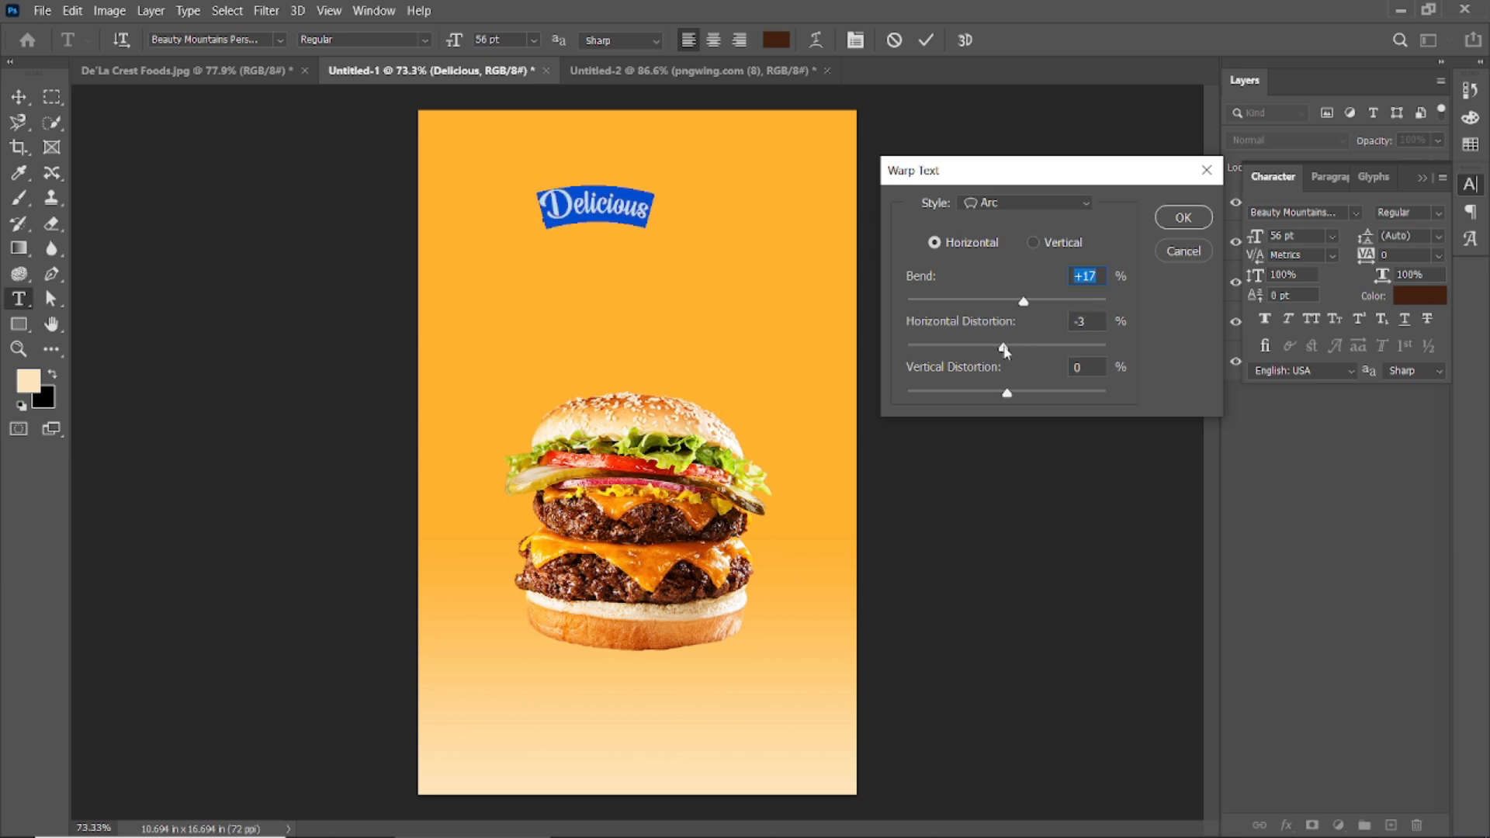
{"action": "left_click", "coordinate": [1179, 221]}
{"action": "left_click", "coordinate": [926, 39]}
Duplicate 'Delicious' below itself, retype the copy as 'Burger', and set it to 107 pt.
{"action": "key", "text": "v"}
{"action": "left_click_drag", "start_coordinate": [616, 208], "coordinate": [616, 233]}
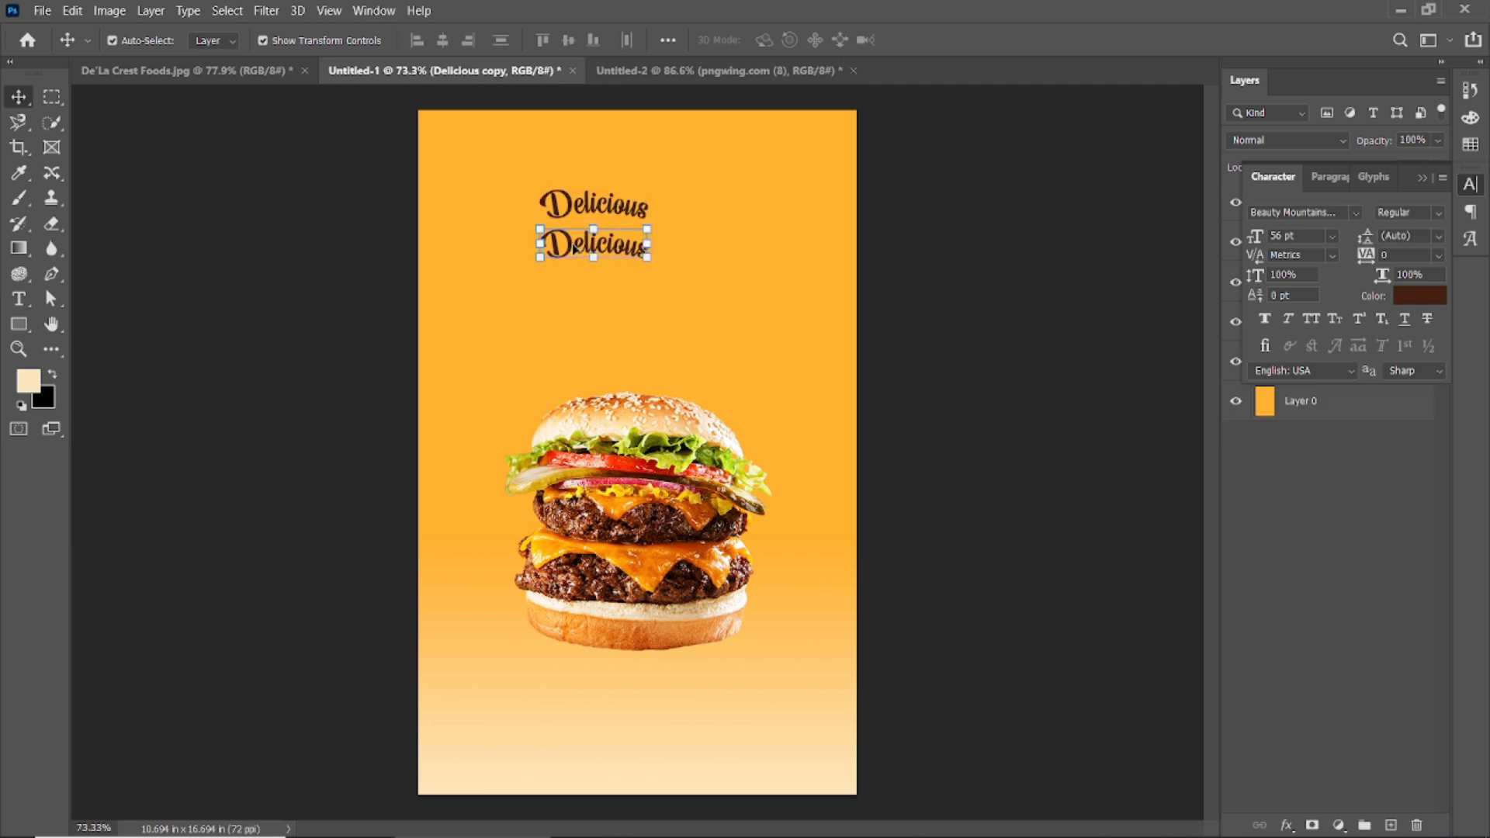
{"action": "double_click", "coordinate": [598, 231]}
{"action": "type", "text": "Burger"}
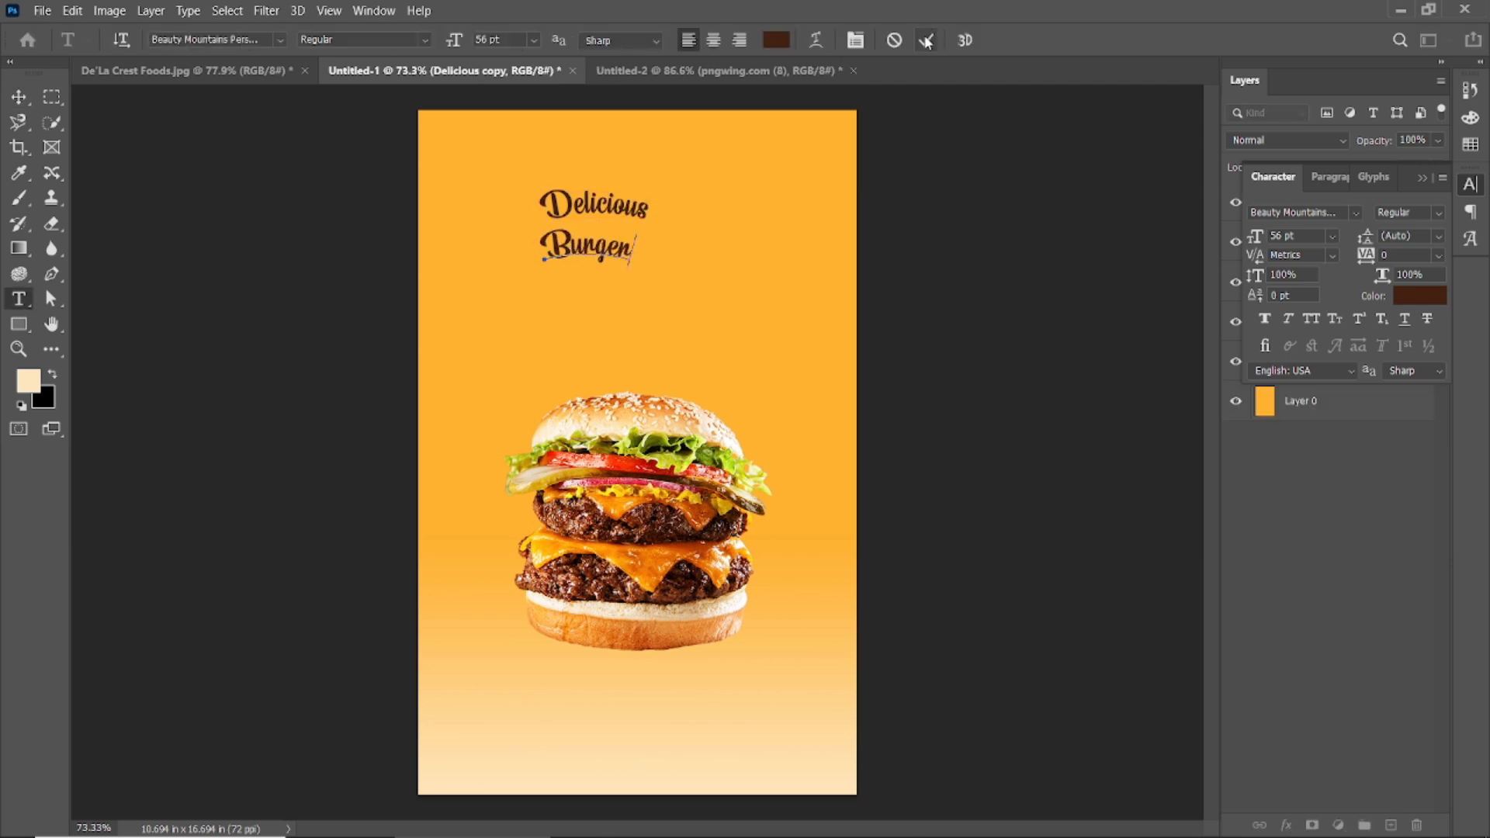
{"action": "left_click", "coordinate": [926, 39]}
{"action": "double_click", "coordinate": [578, 247]}
{"action": "left_click_drag", "start_coordinate": [459, 43], "coordinate": [501, 42]}
{"action": "left_click", "coordinate": [926, 39]}
Arrange 'Burger' under 'Delicious', with 'Delicious' centred above it.
{"action": "key", "text": "v"}
{"action": "left_click_drag", "start_coordinate": [620, 236], "coordinate": [592, 253]}
{"action": "left_click", "coordinate": [596, 299]}
{"action": "left_click_drag", "start_coordinate": [597, 199], "coordinate": [678, 264]}
{"action": "left_click", "coordinate": [591, 295]}
{"action": "scroll", "coordinate": [587, 252], "scroll_direction": "up", "scroll_amount": 2}
{"action": "left_click", "coordinate": [585, 249]}
{"action": "left_click", "coordinate": [1421, 177]}
{"action": "left_click", "coordinate": [1332, 246], "text": "shift"}
{"action": "left_click", "coordinate": [1012, 264]}
{"action": "left_click", "coordinate": [615, 247]}
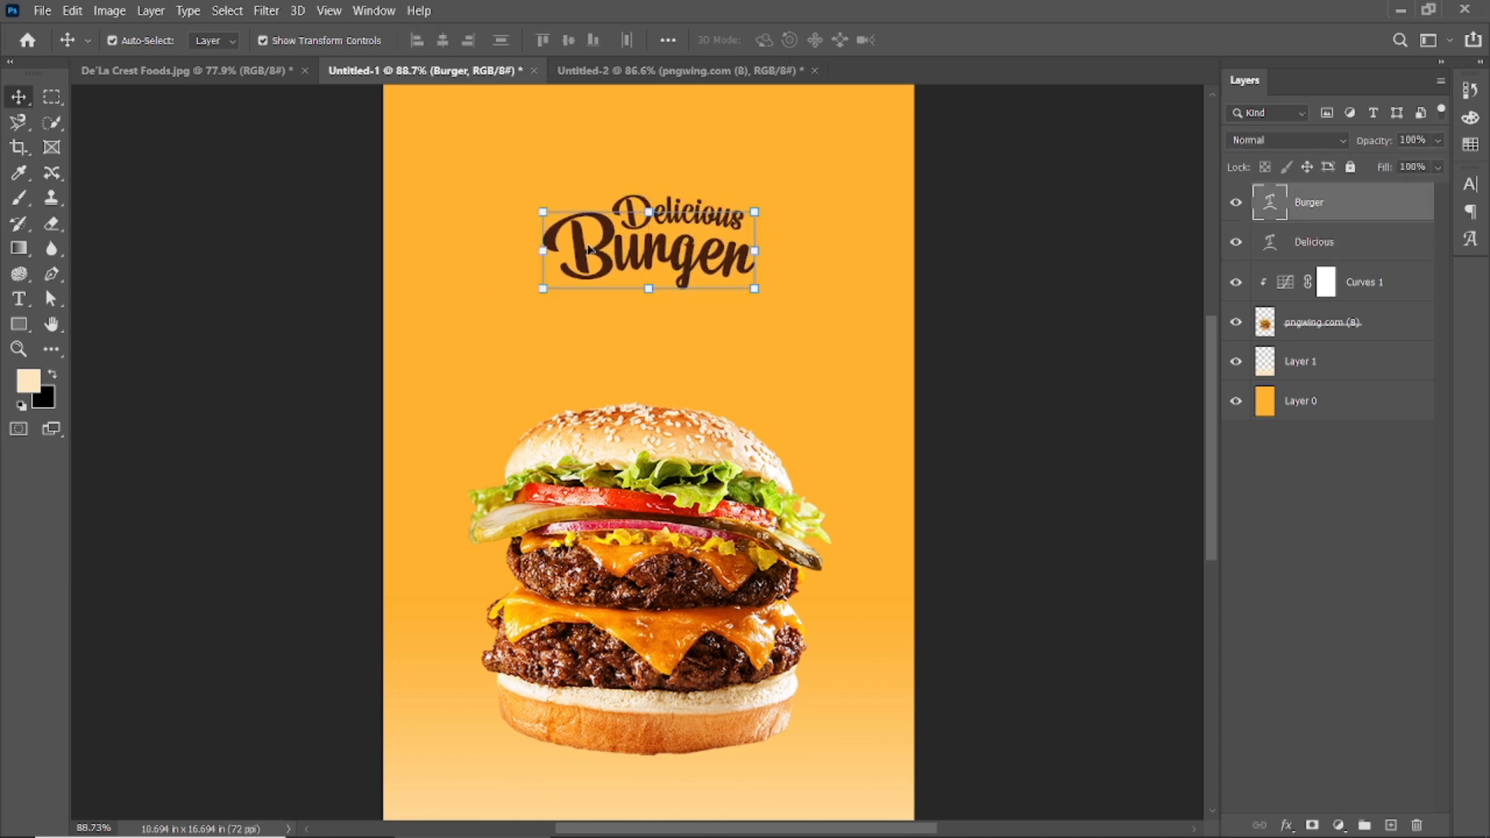
Fine-tune the sizes: shrink 'Delicious' slightly and keep 'Burger' large.
{"action": "key", "text": "ctrl+t"}
{"action": "key", "text": "Return"}
{"action": "left_click", "coordinate": [1094, 233]}
{"action": "left_click", "coordinate": [689, 214]}
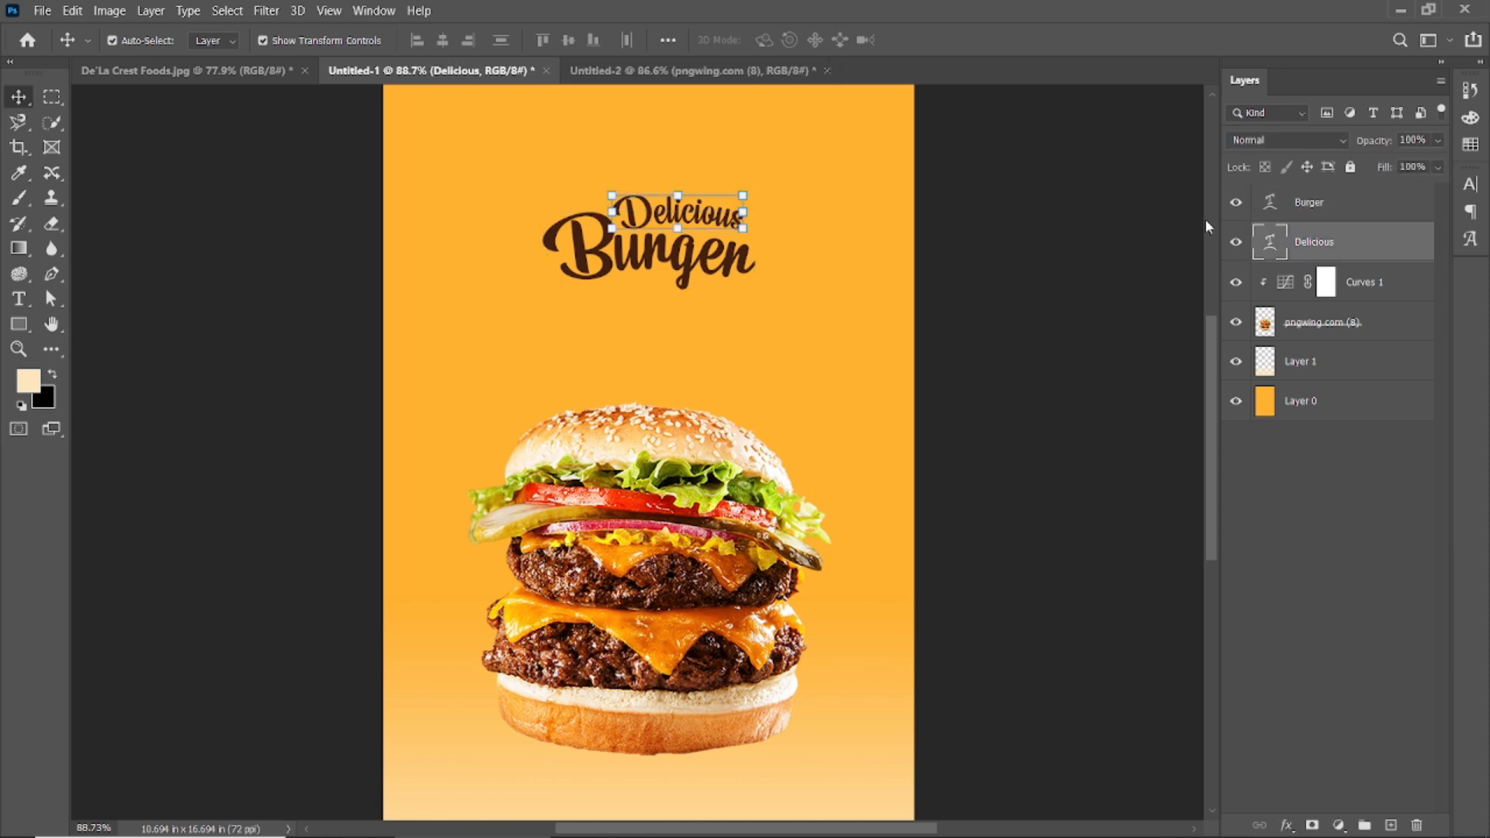
{"action": "double_click", "coordinate": [1269, 243]}
{"action": "left_click_drag", "start_coordinate": [453, 50], "coordinate": [461, 42]}
{"action": "left_click", "coordinate": [1036, 258]}
{"action": "left_click", "coordinate": [1034, 259]}
{"action": "left_click", "coordinate": [684, 252]}
{"action": "double_click", "coordinate": [1269, 203]}
{"action": "left_click", "coordinate": [930, 40]}
{"action": "left_click", "coordinate": [956, 182]}
Shift 'Burger' slightly left and nudge 'Delicious' down a little.
{"action": "left_click_drag", "start_coordinate": [624, 259], "coordinate": [612, 266]}
{"action": "left_click", "coordinate": [1016, 218]}
{"action": "left_click", "coordinate": [1264, 211]}
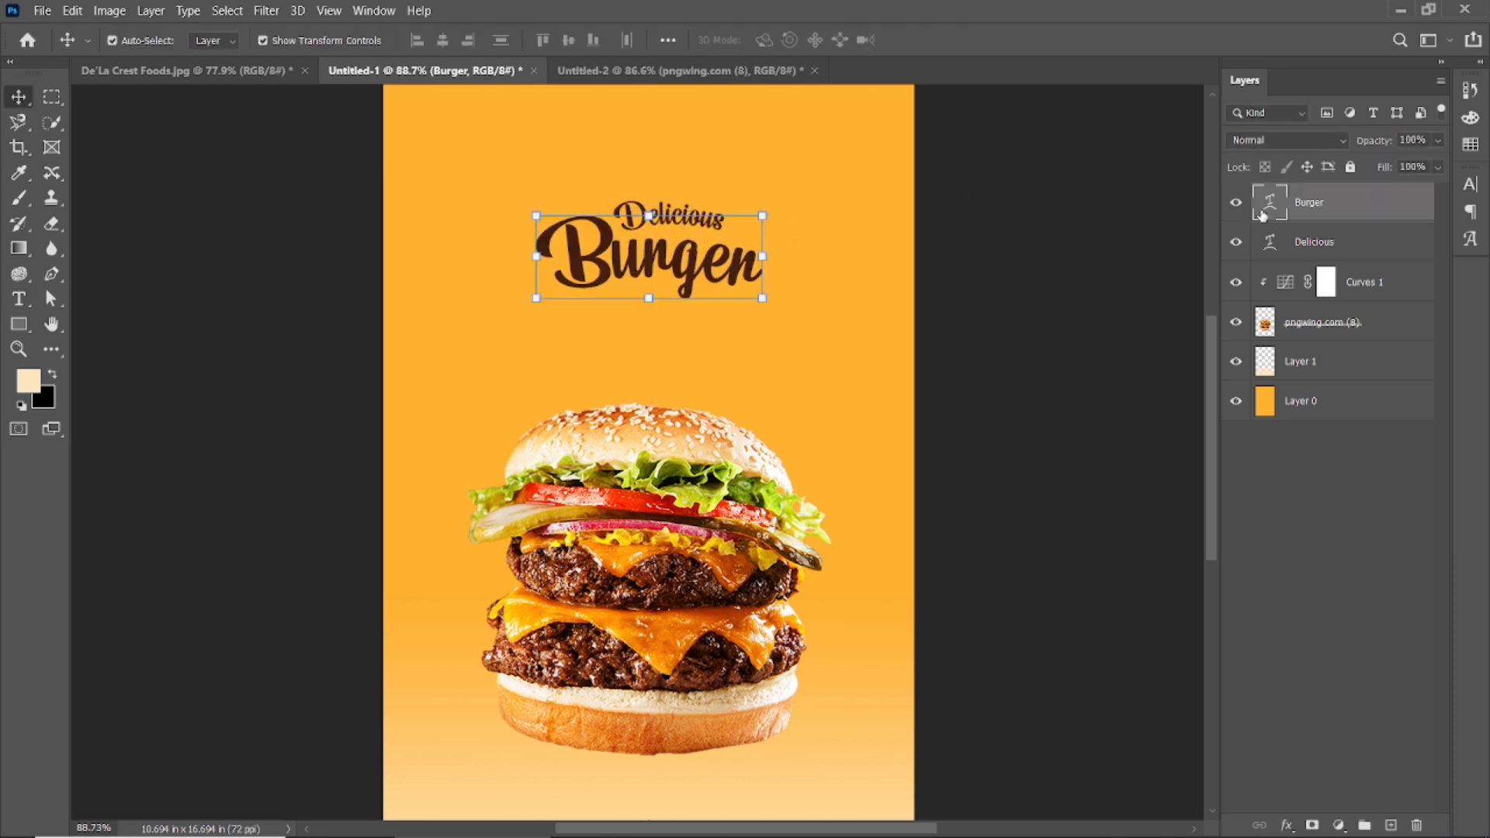
{"action": "left_click", "coordinate": [1266, 237]}
{"action": "key", "text": "ctrl+t"}
{"action": "scroll", "coordinate": [665, 203], "scroll_direction": "up", "scroll_amount": 3}
{"action": "key", "text": "Down"}
{"action": "key", "text": "Down"}
{"action": "key", "text": "Down"}
{"action": "key", "text": "Down"}
{"action": "key", "text": "Down"}
{"action": "key", "text": "Down"}
{"action": "key", "text": "Down"}
{"action": "key", "text": "Down"}
{"action": "left_click", "coordinate": [960, 40]}
{"action": "left_click", "coordinate": [1074, 167]}
Scale the 'Delicious' and 'Burger' layers together by about 137%.
{"action": "scroll", "coordinate": [699, 358], "scroll_direction": "down", "scroll_amount": 4}
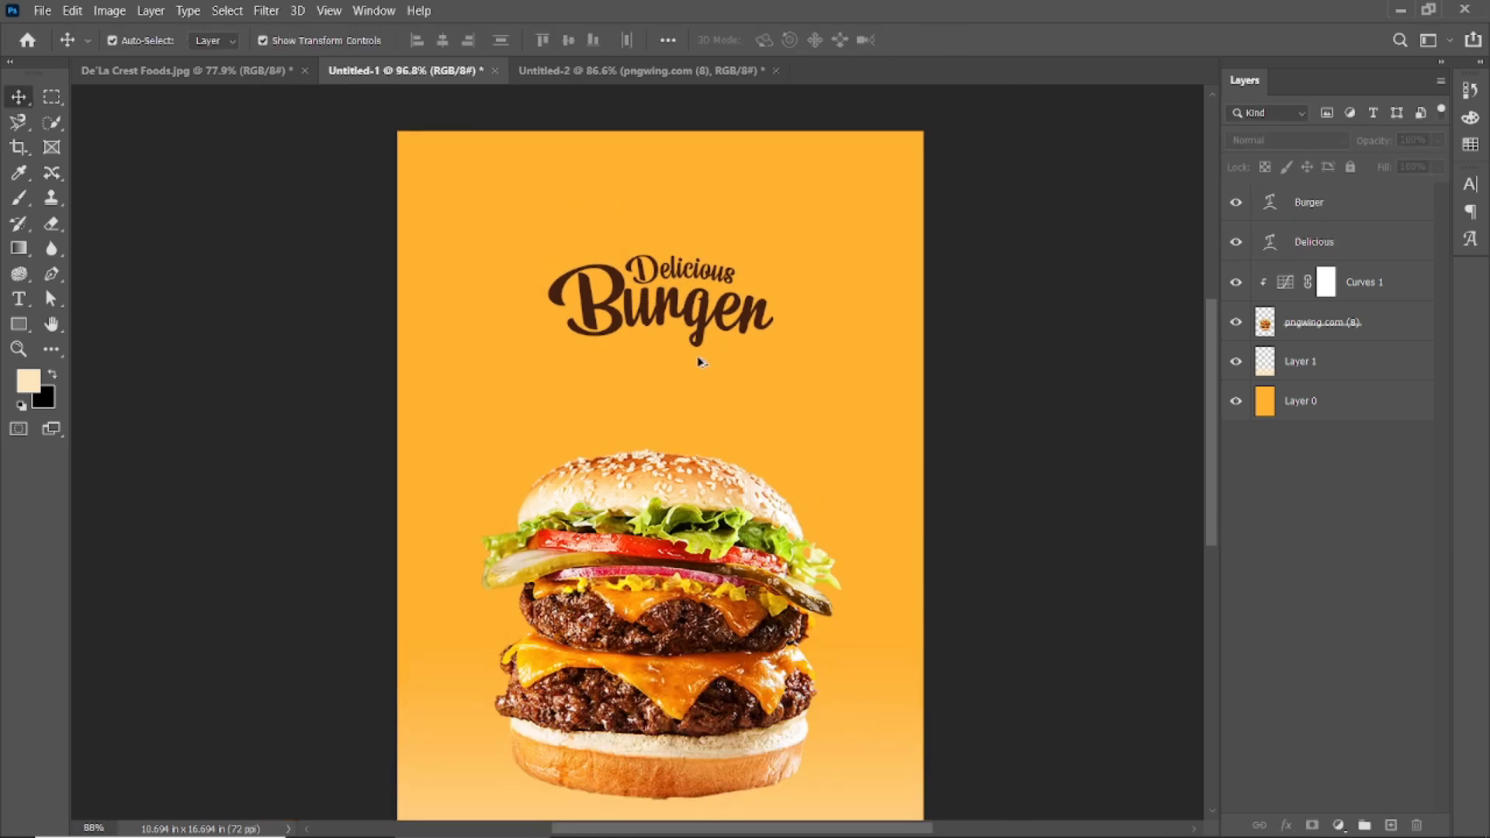
{"action": "scroll", "coordinate": [699, 362], "scroll_direction": "down", "scroll_amount": 1}
{"action": "scroll", "coordinate": [808, 310], "scroll_direction": "down", "scroll_amount": 1}
{"action": "scroll", "coordinate": [640, 453], "scroll_direction": "up", "scroll_amount": 1}
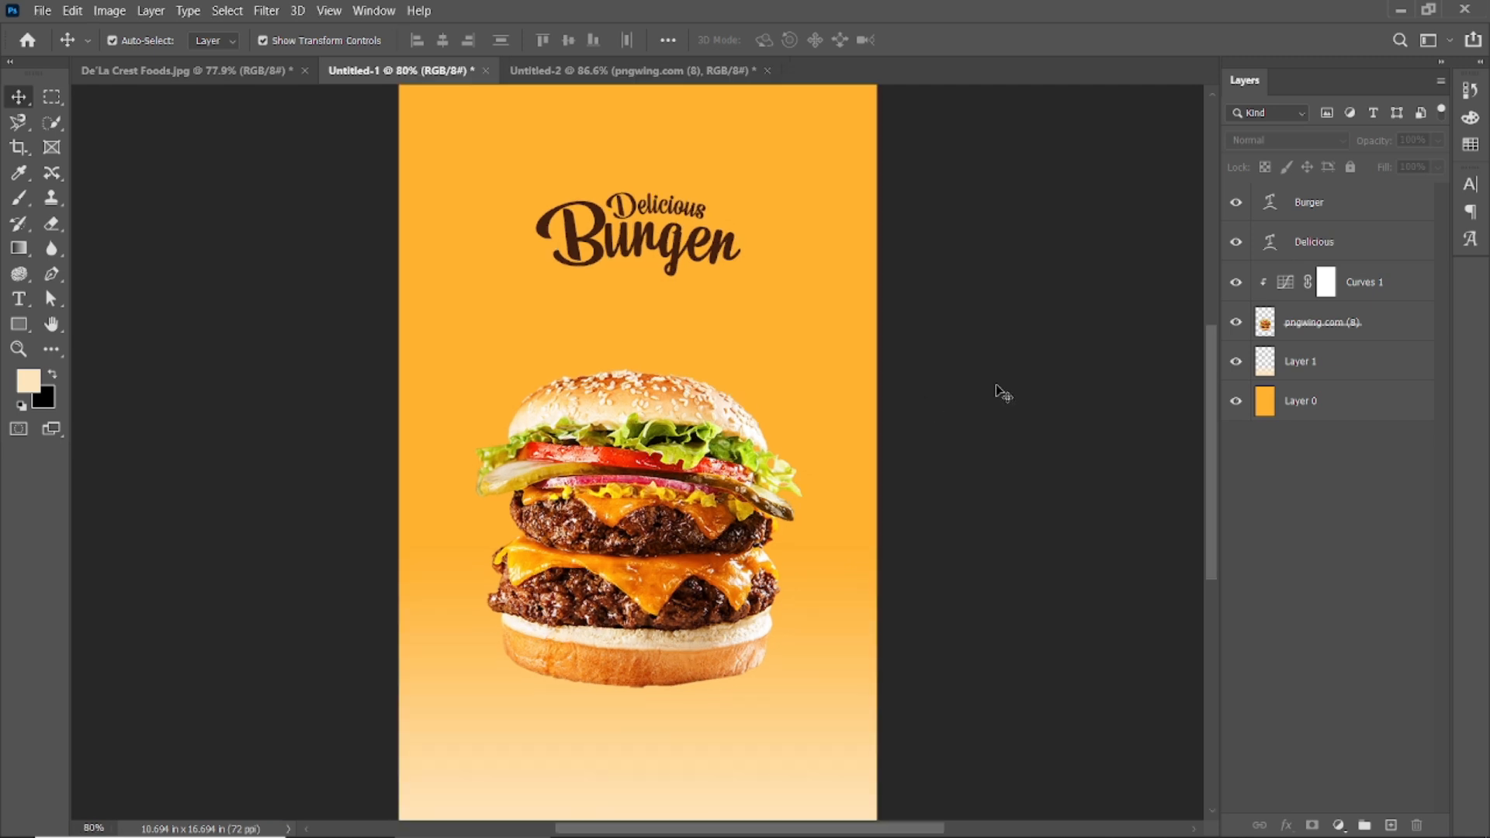
{"action": "left_click", "coordinate": [1337, 255]}
{"action": "left_click", "coordinate": [1319, 203], "text": "shift"}
{"action": "left_click_drag", "start_coordinate": [740, 275], "coordinate": [773, 301]}
{"action": "left_click", "coordinate": [961, 40]}
Draw a short diagonal line to the right of the title with the Line Tool.
{"action": "scroll", "coordinate": [667, 493], "scroll_direction": "down", "scroll_amount": 1}
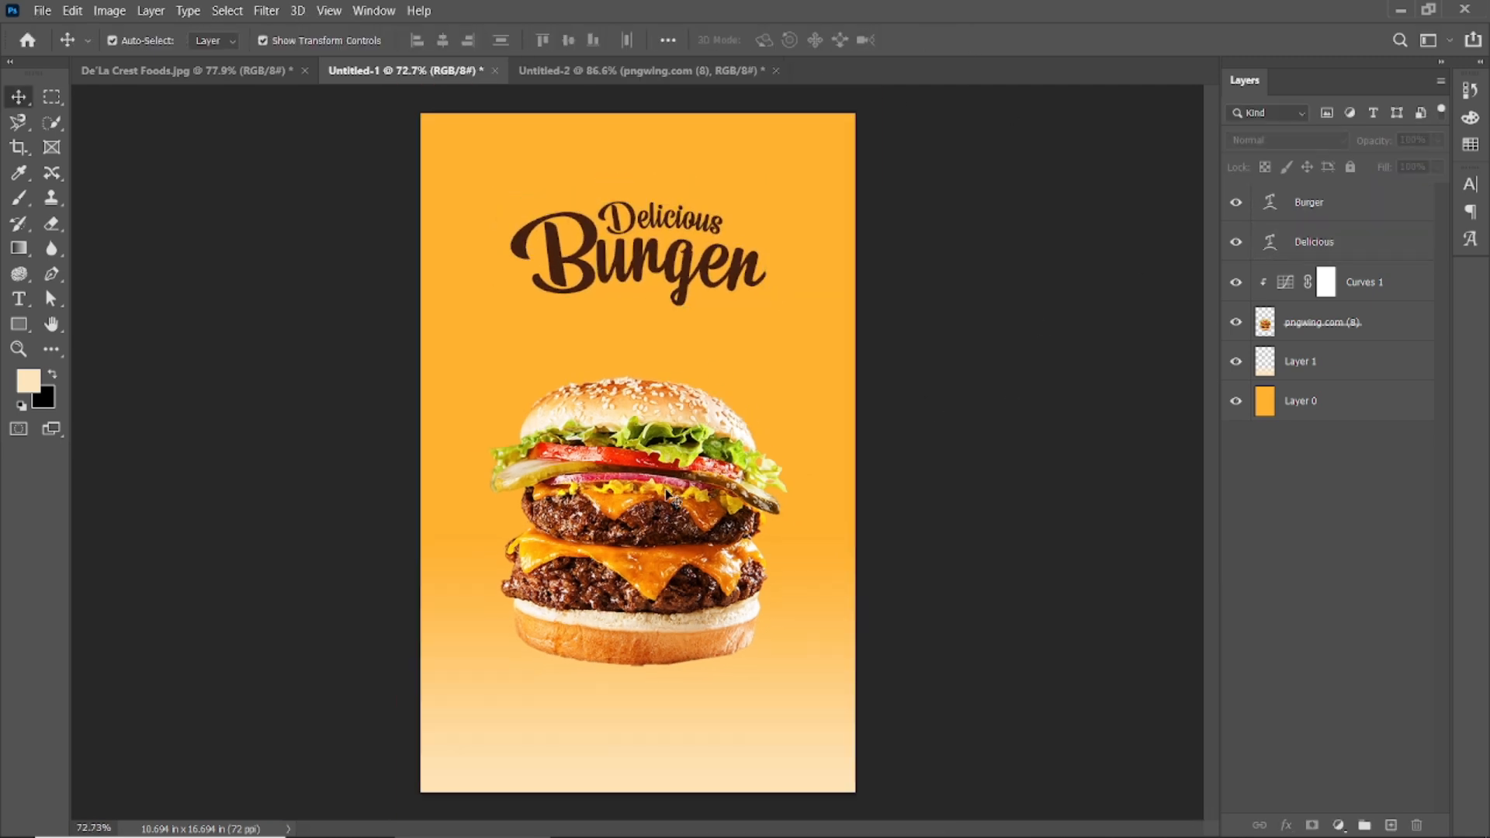
{"action": "scroll", "coordinate": [498, 372], "scroll_direction": "up", "scroll_amount": 5}
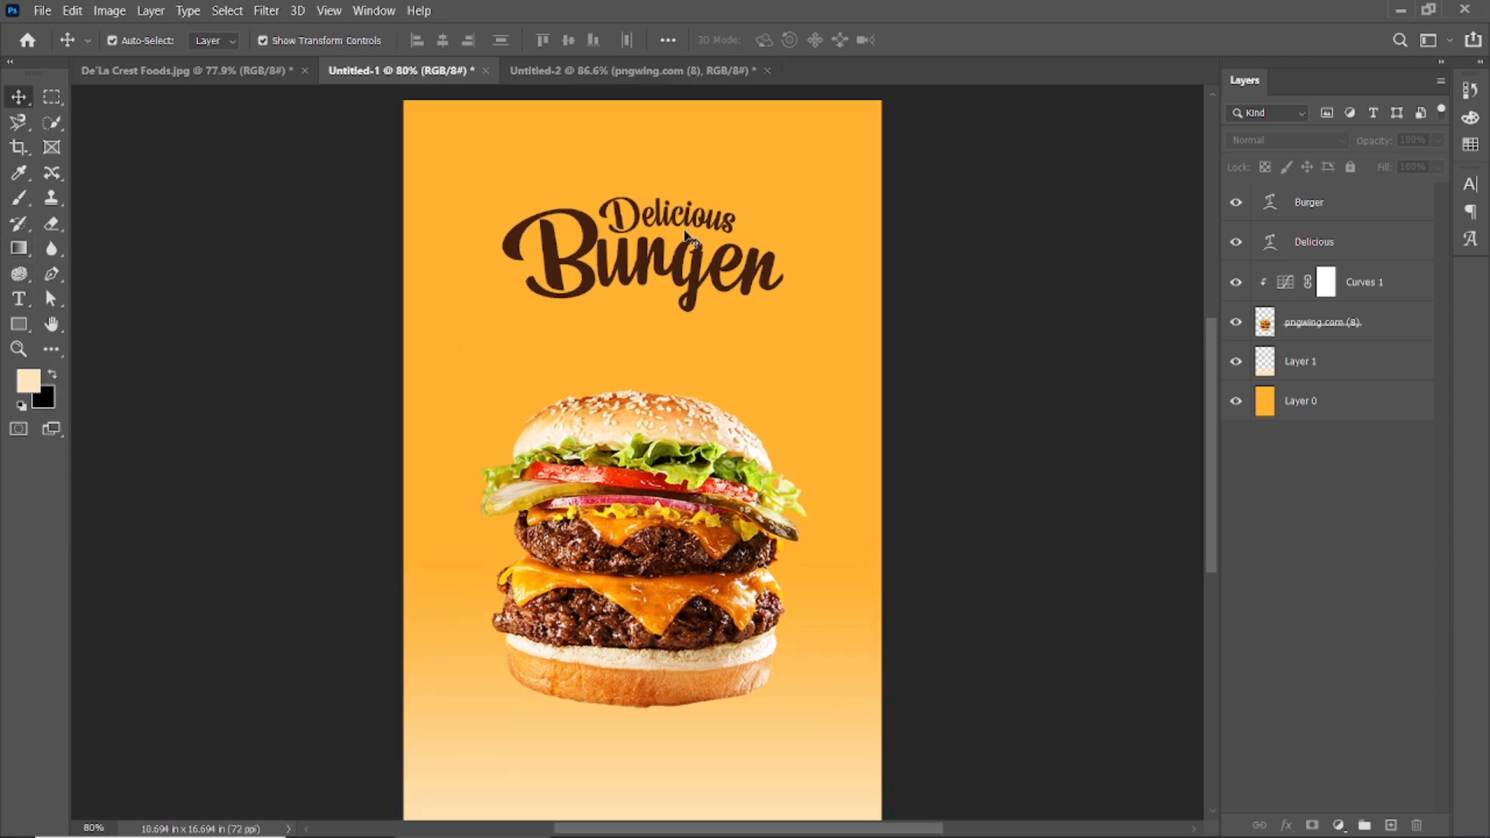
{"action": "left_click", "coordinate": [18, 323]}
{"action": "left_click", "coordinate": [124, 396]}
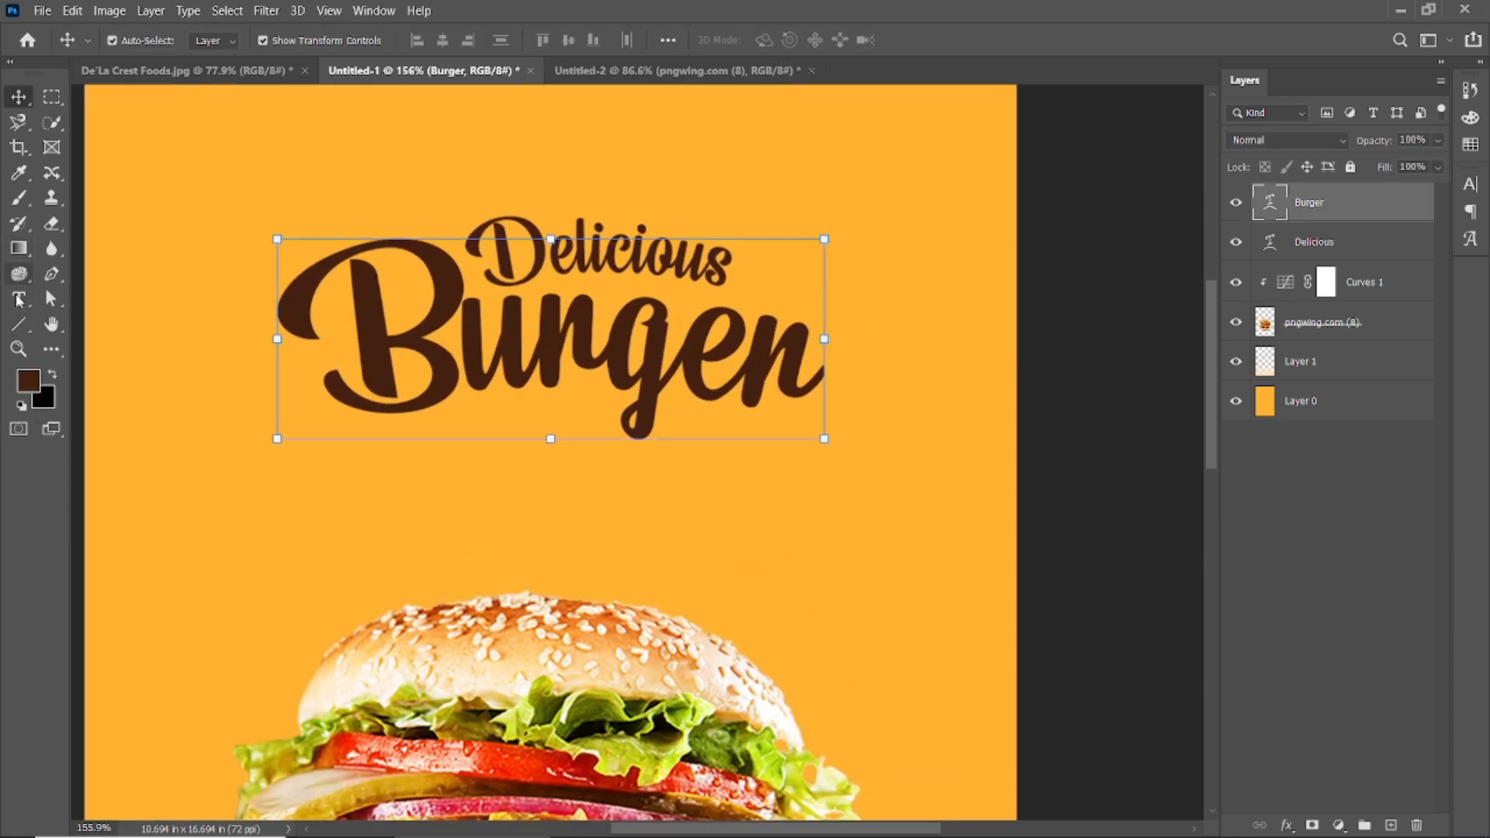
{"action": "left_click_drag", "start_coordinate": [830, 296], "coordinate": [875, 251]}
Give the line a brown, solid, 2 px stroke.
{"action": "left_click", "coordinate": [201, 351]}
{"action": "left_click", "coordinate": [230, 373]}
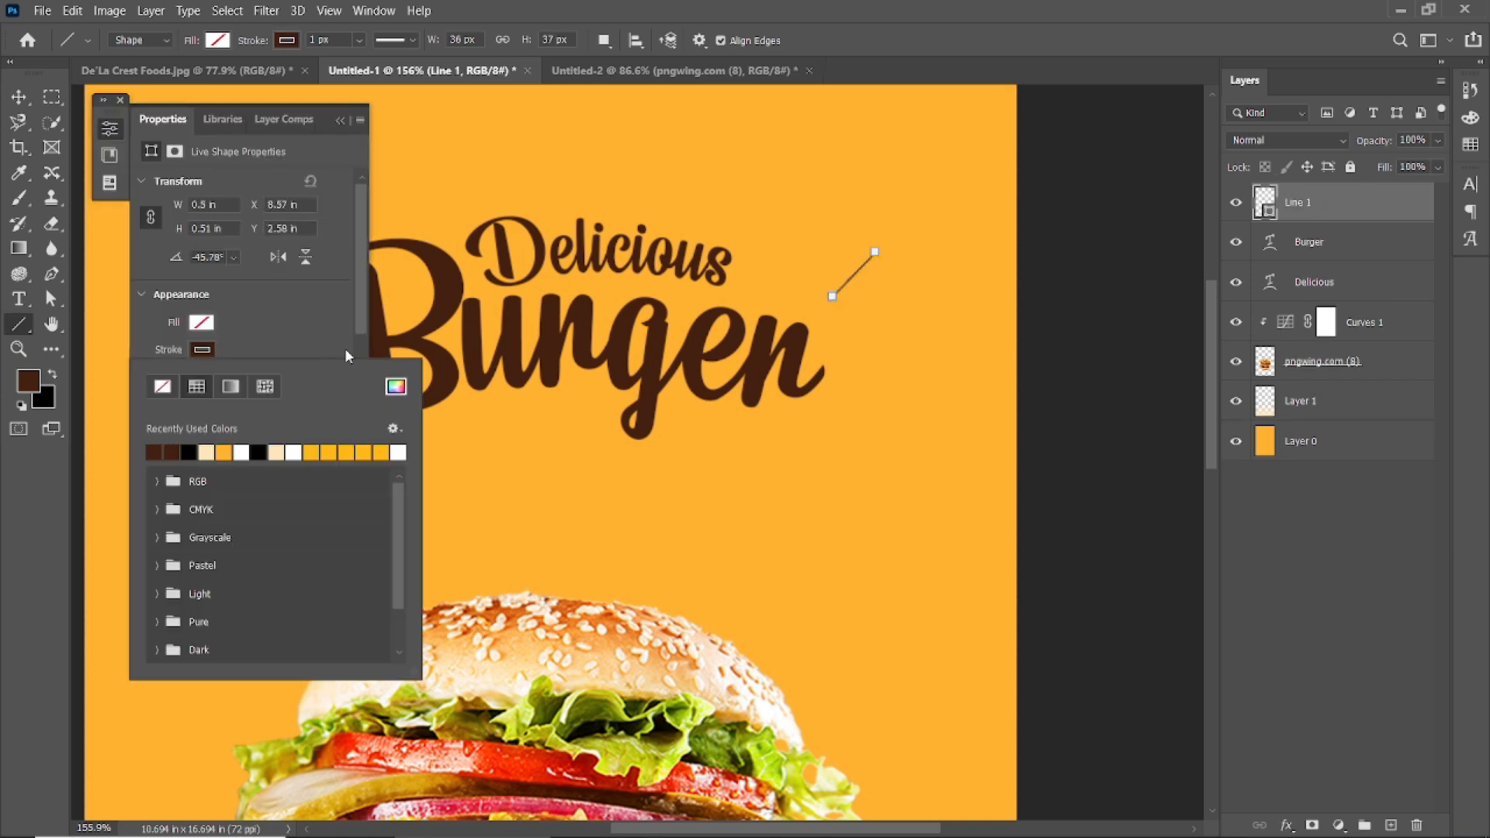
{"action": "left_click", "coordinate": [292, 333]}
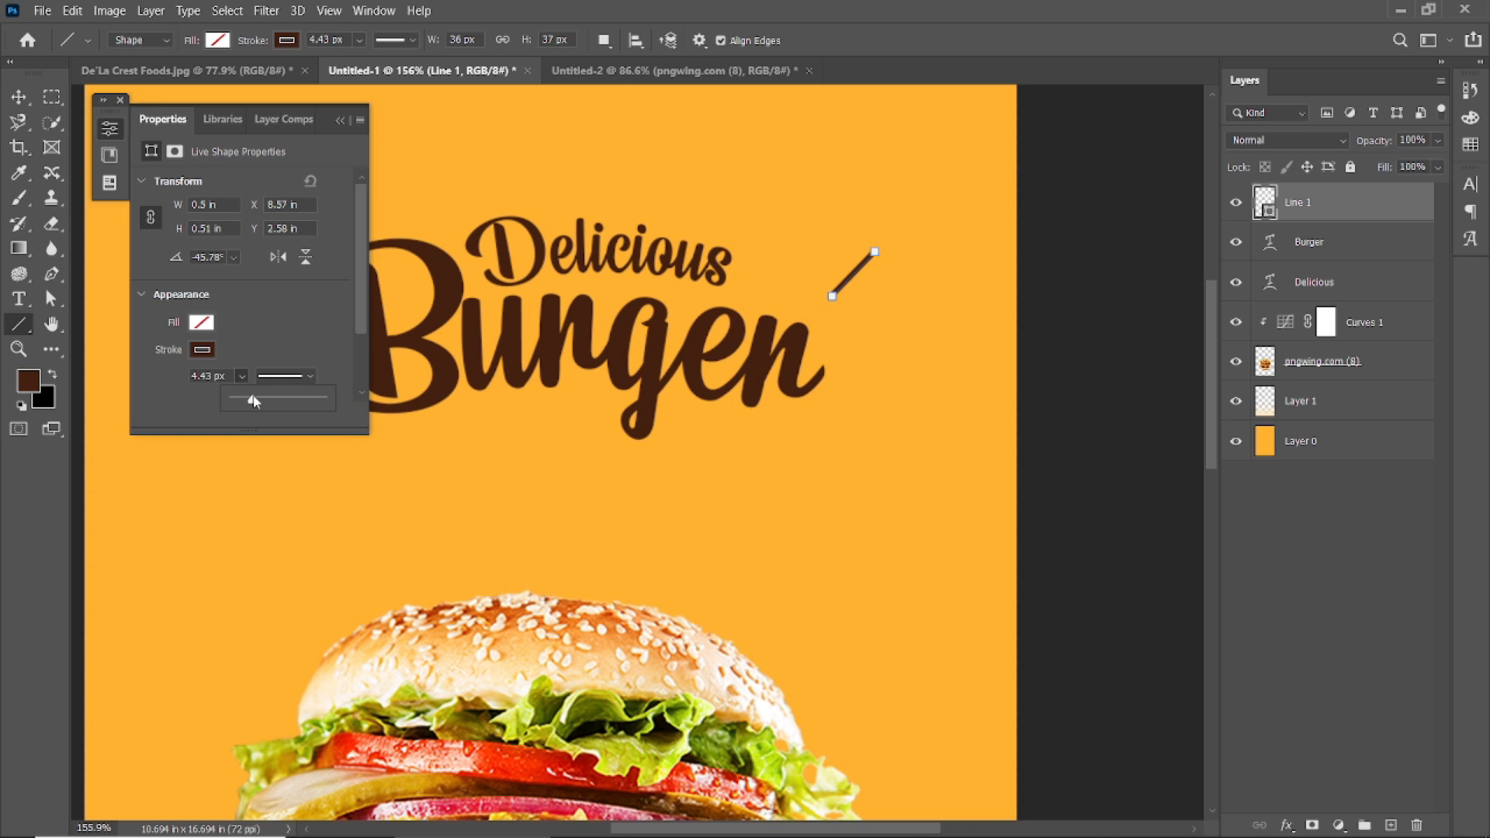
{"action": "left_click", "coordinate": [208, 375]}
{"action": "type", "text": "2px"}
{"action": "left_click", "coordinate": [309, 377]}
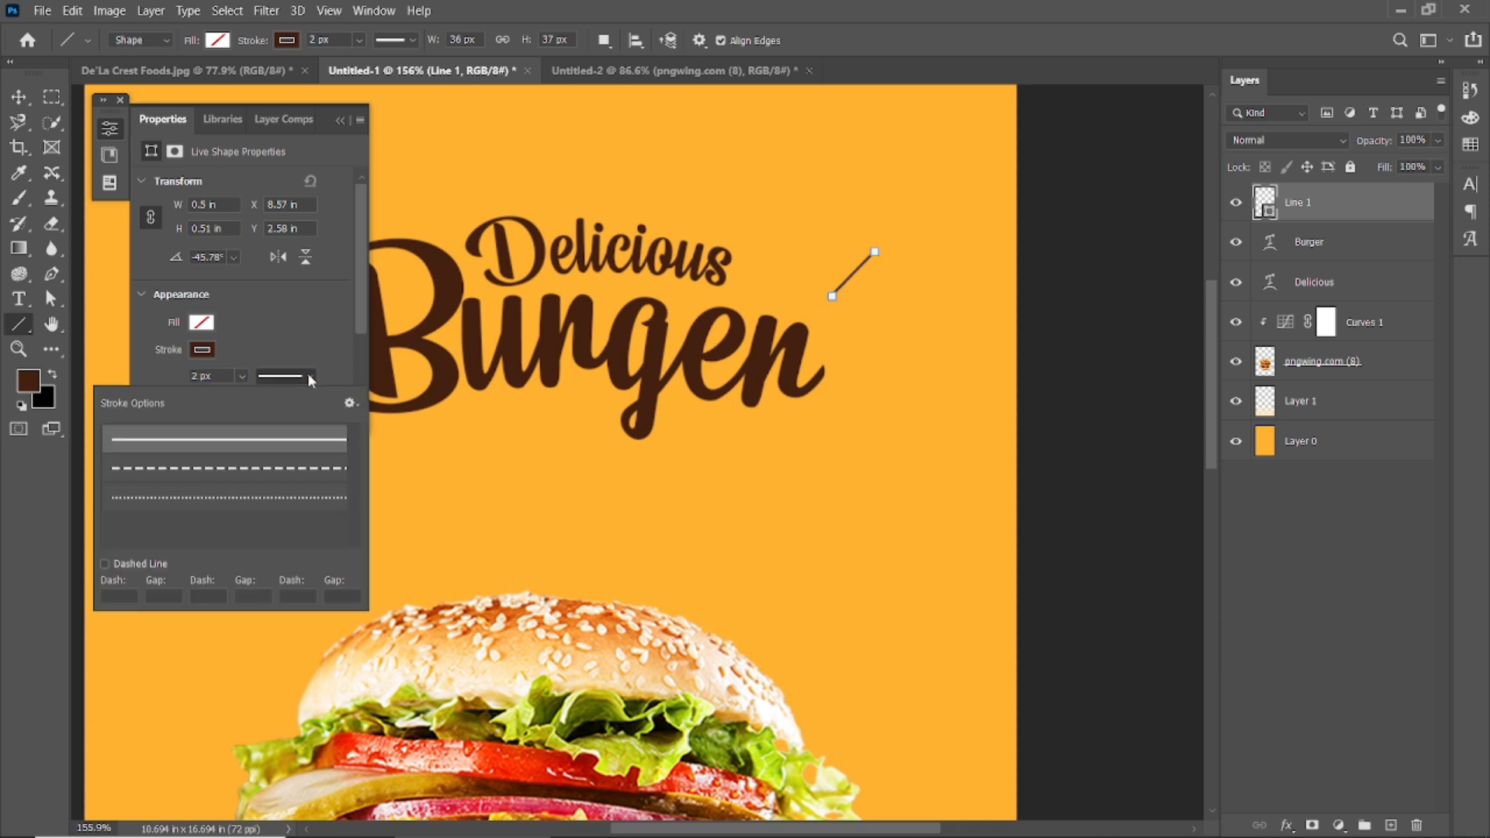
{"action": "left_click", "coordinate": [277, 443]}
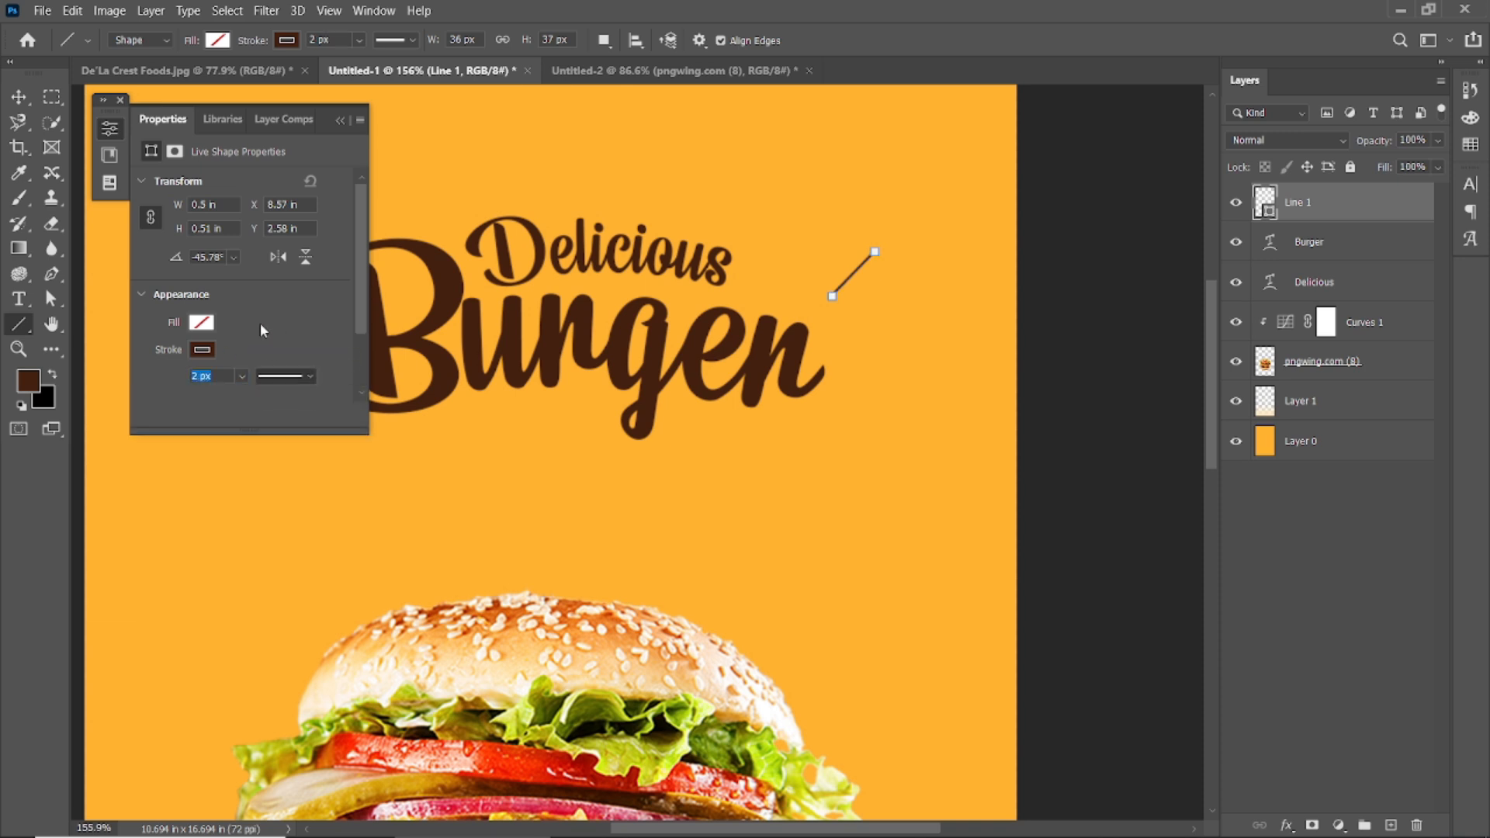
Set the line's stroke cap style to rounded ends.
{"action": "left_click", "coordinate": [212, 121]}
{"action": "left_click", "coordinate": [266, 120]}
{"action": "left_click", "coordinate": [159, 121]}
{"action": "left_click", "coordinate": [286, 39]}
{"action": "left_click", "coordinate": [253, 41]}
{"action": "left_click", "coordinate": [411, 39]}
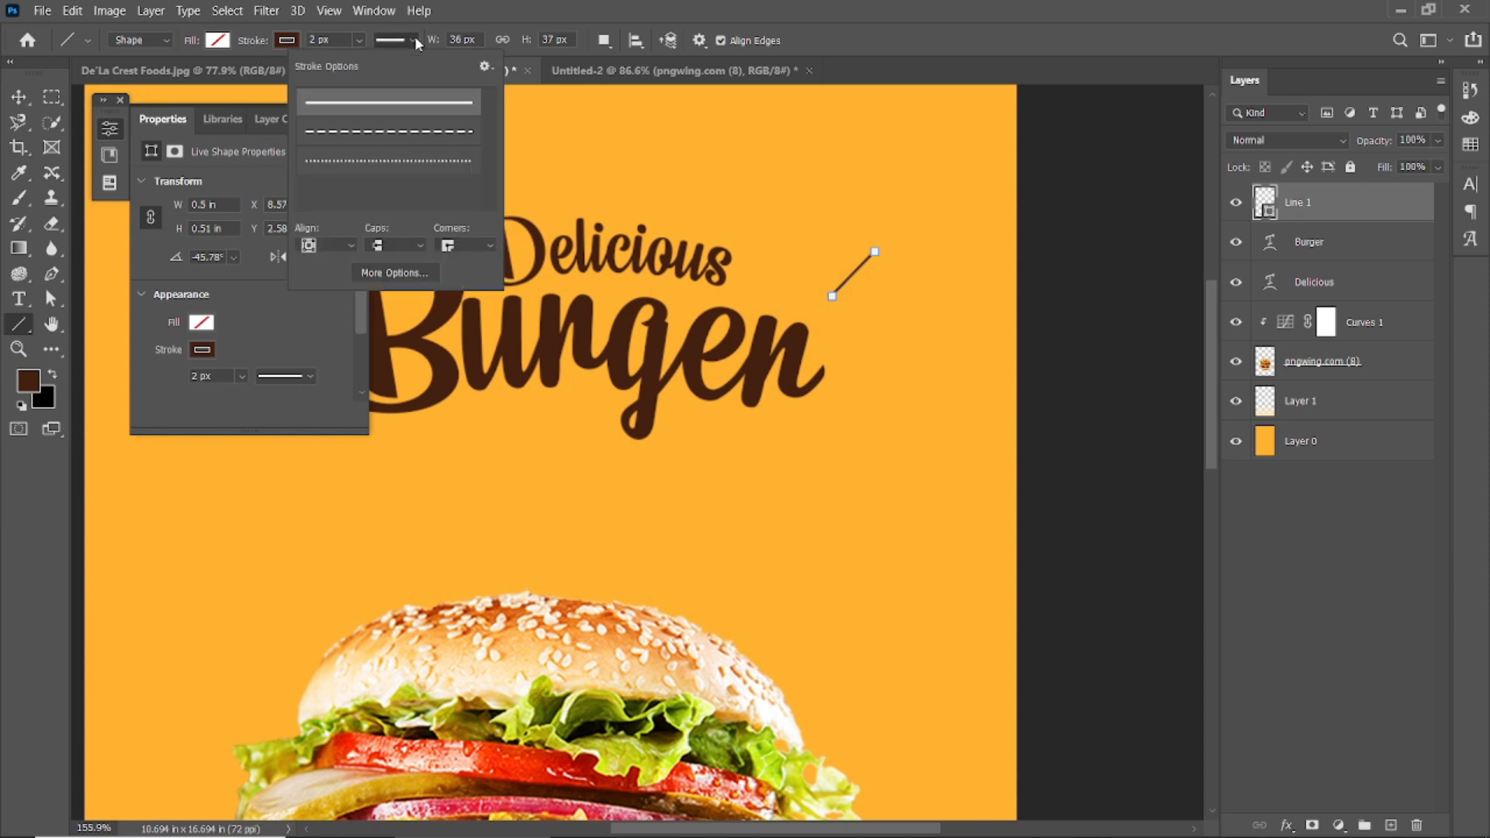
{"action": "left_click", "coordinate": [423, 247]}
{"action": "left_click", "coordinate": [404, 280]}
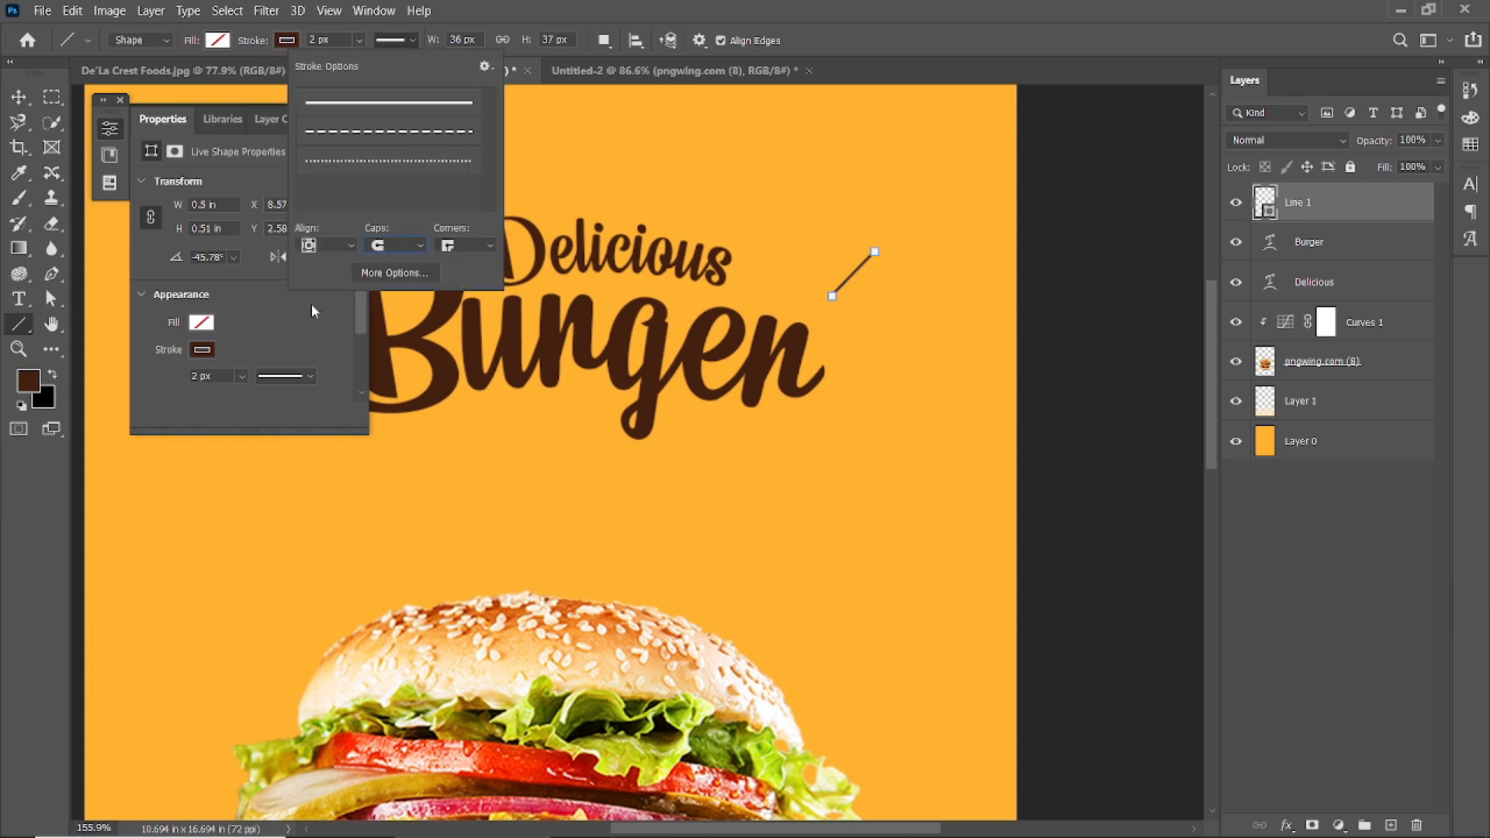
Increase the line's stroke to 3 px, preview it, then collapse the Properties panel.
{"action": "left_click", "coordinate": [194, 375]}
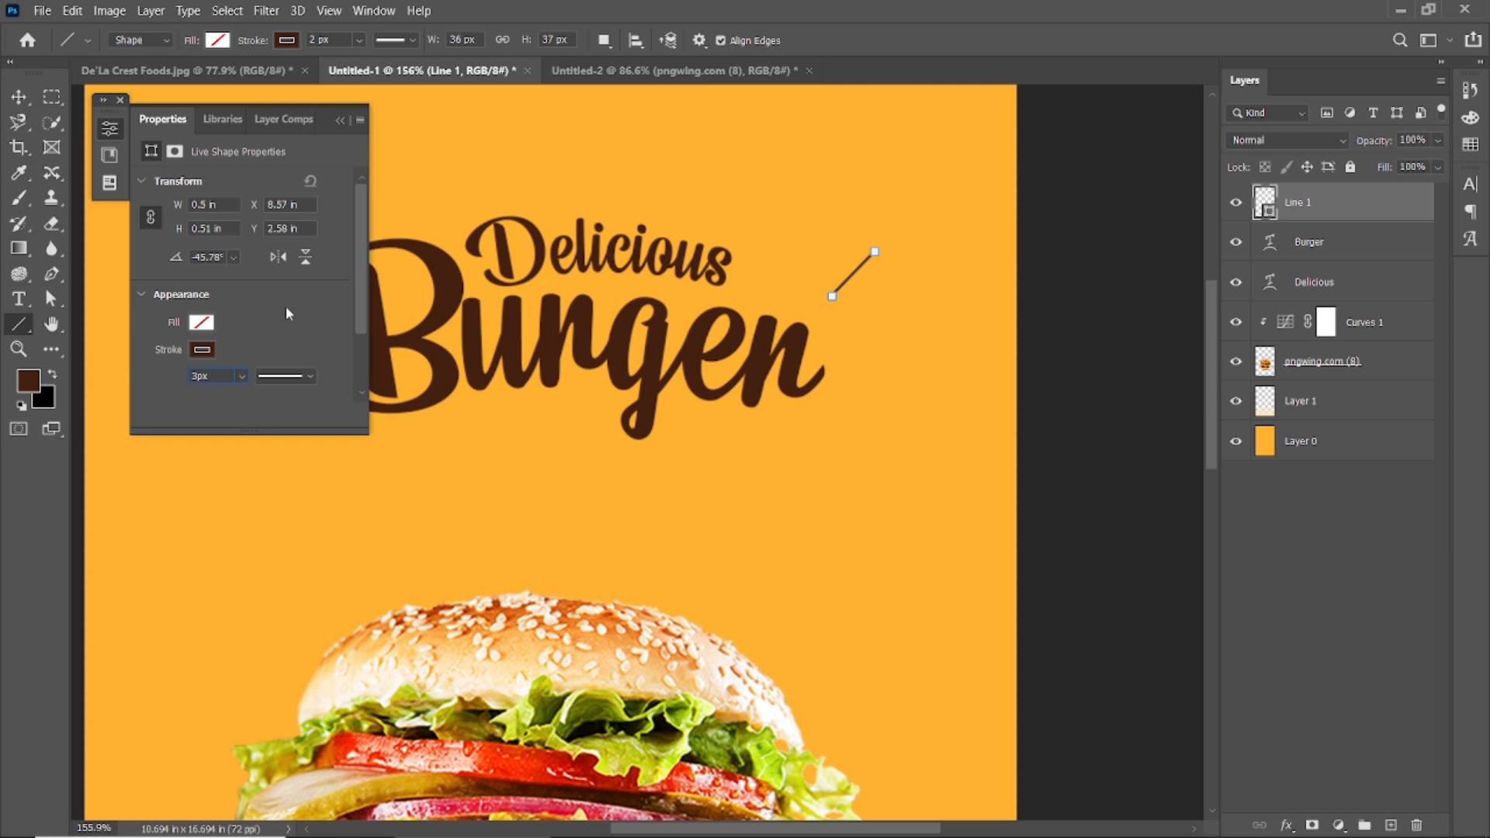
{"action": "scroll", "coordinate": [757, 297], "scroll_direction": "down", "scroll_amount": 8}
{"action": "left_click", "coordinate": [19, 97]}
{"action": "left_click", "coordinate": [395, 174]}
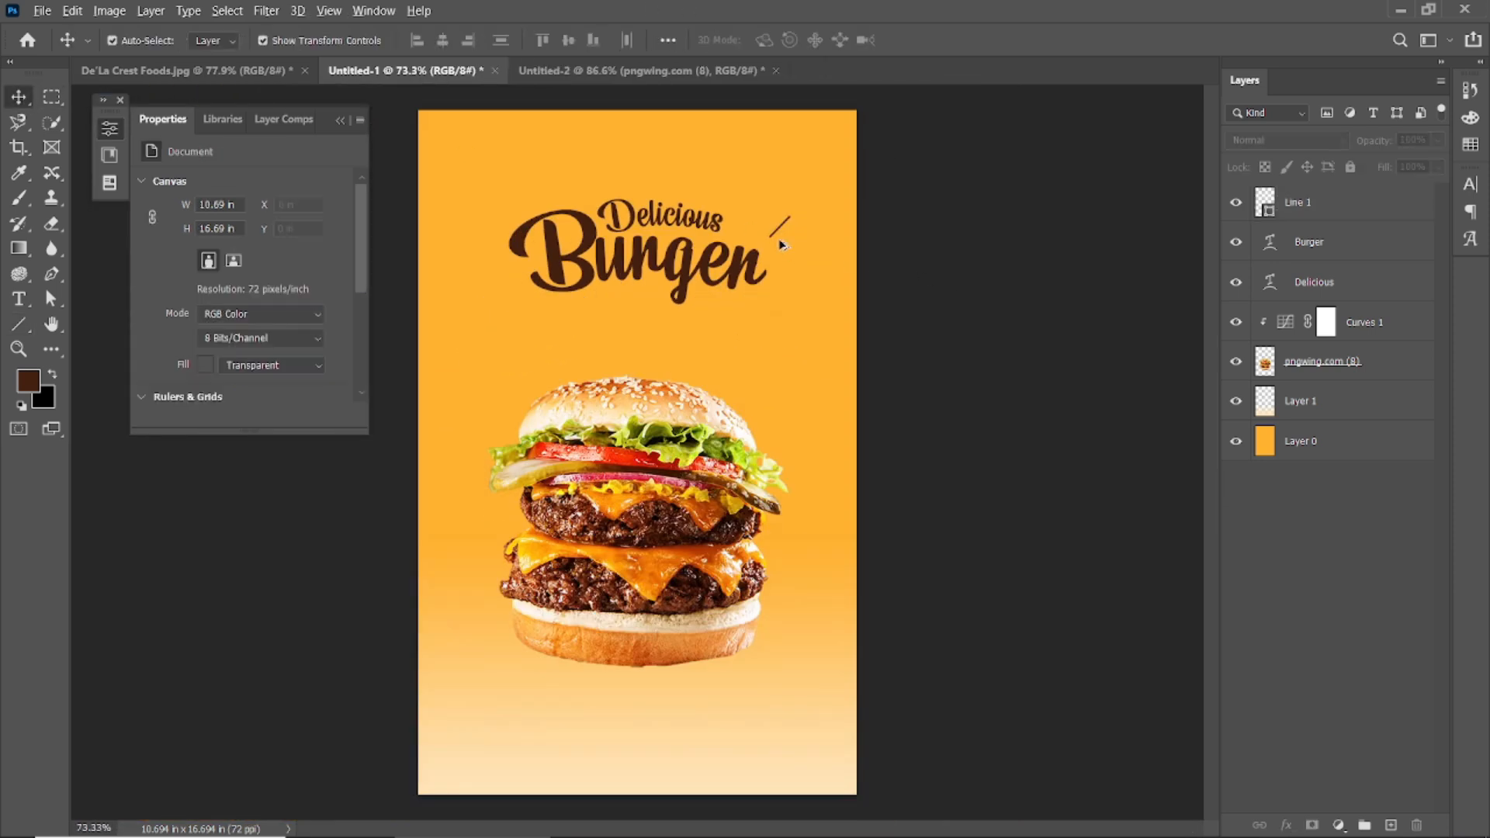
{"action": "scroll", "coordinate": [783, 220], "scroll_direction": "up", "scroll_amount": 12}
{"action": "scroll", "coordinate": [784, 220], "scroll_direction": "up", "scroll_amount": 4}
{"action": "left_click", "coordinate": [773, 246]}
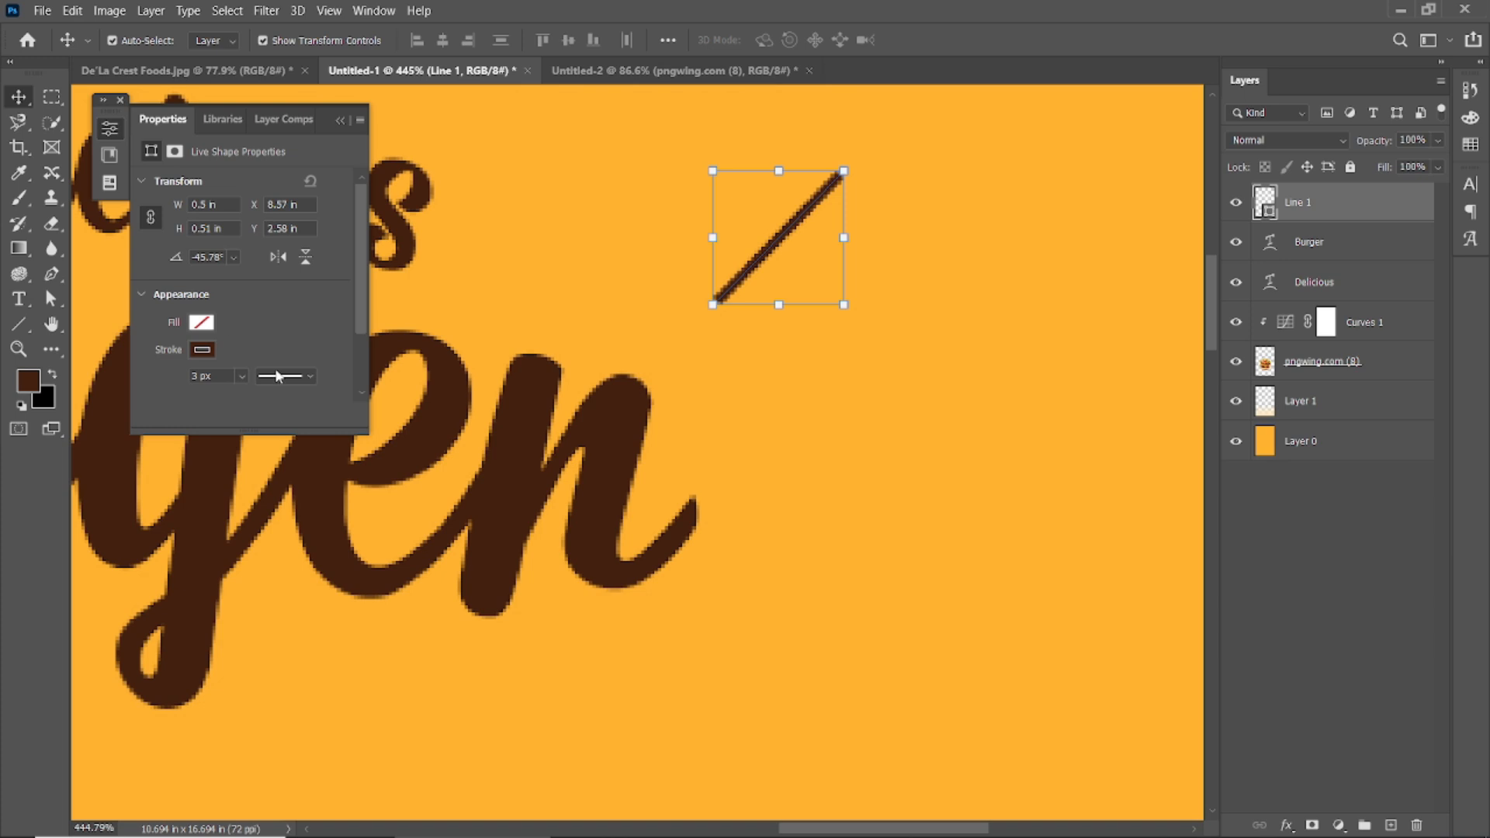
{"action": "left_click", "coordinate": [377, 12]}
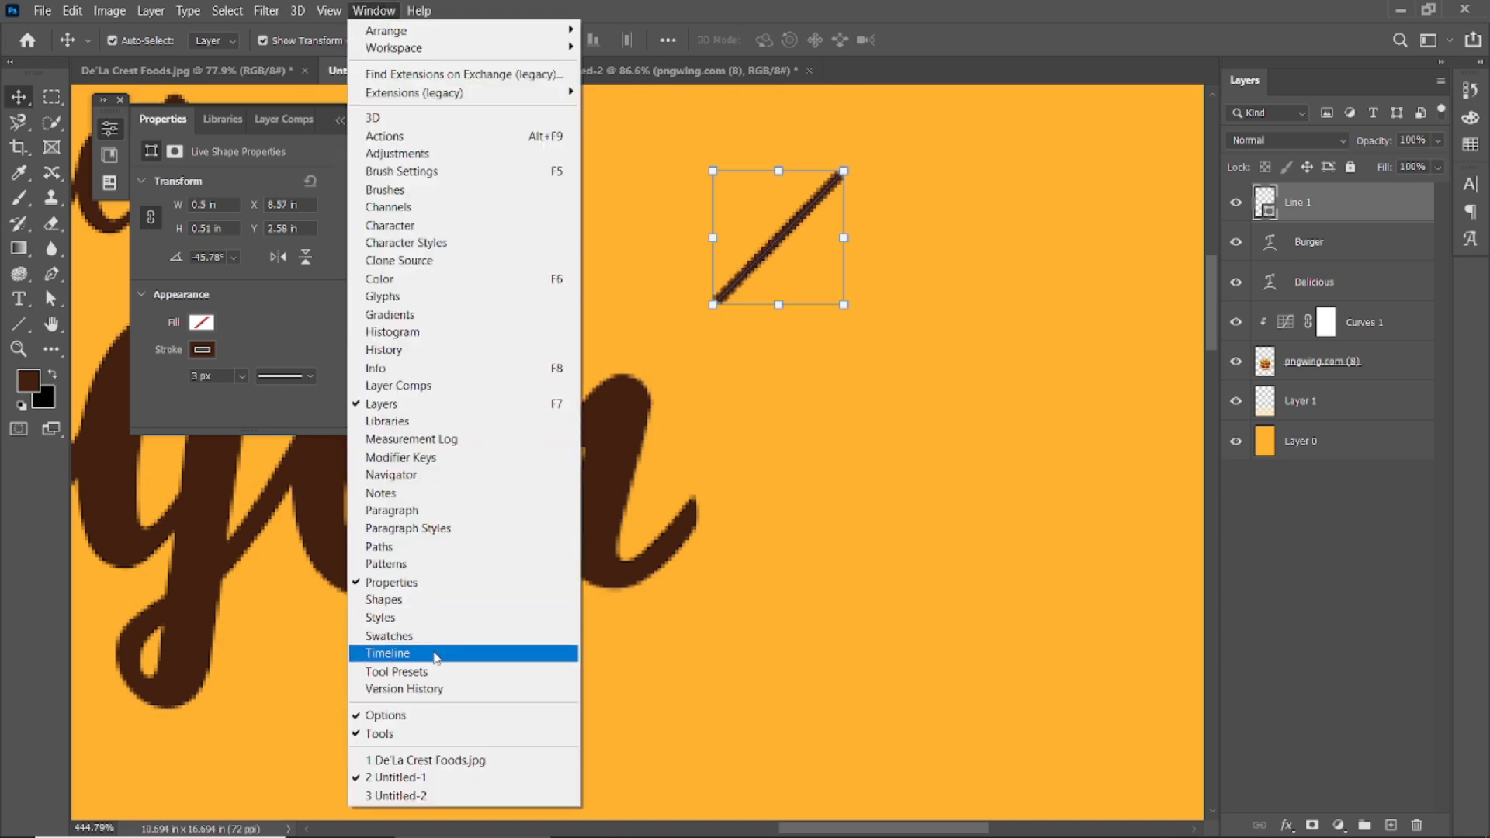
{"action": "left_click", "coordinate": [750, 9]}
{"action": "left_click", "coordinate": [340, 121]}
{"action": "scroll", "coordinate": [697, 272], "scroll_direction": "down", "scroll_amount": 4}
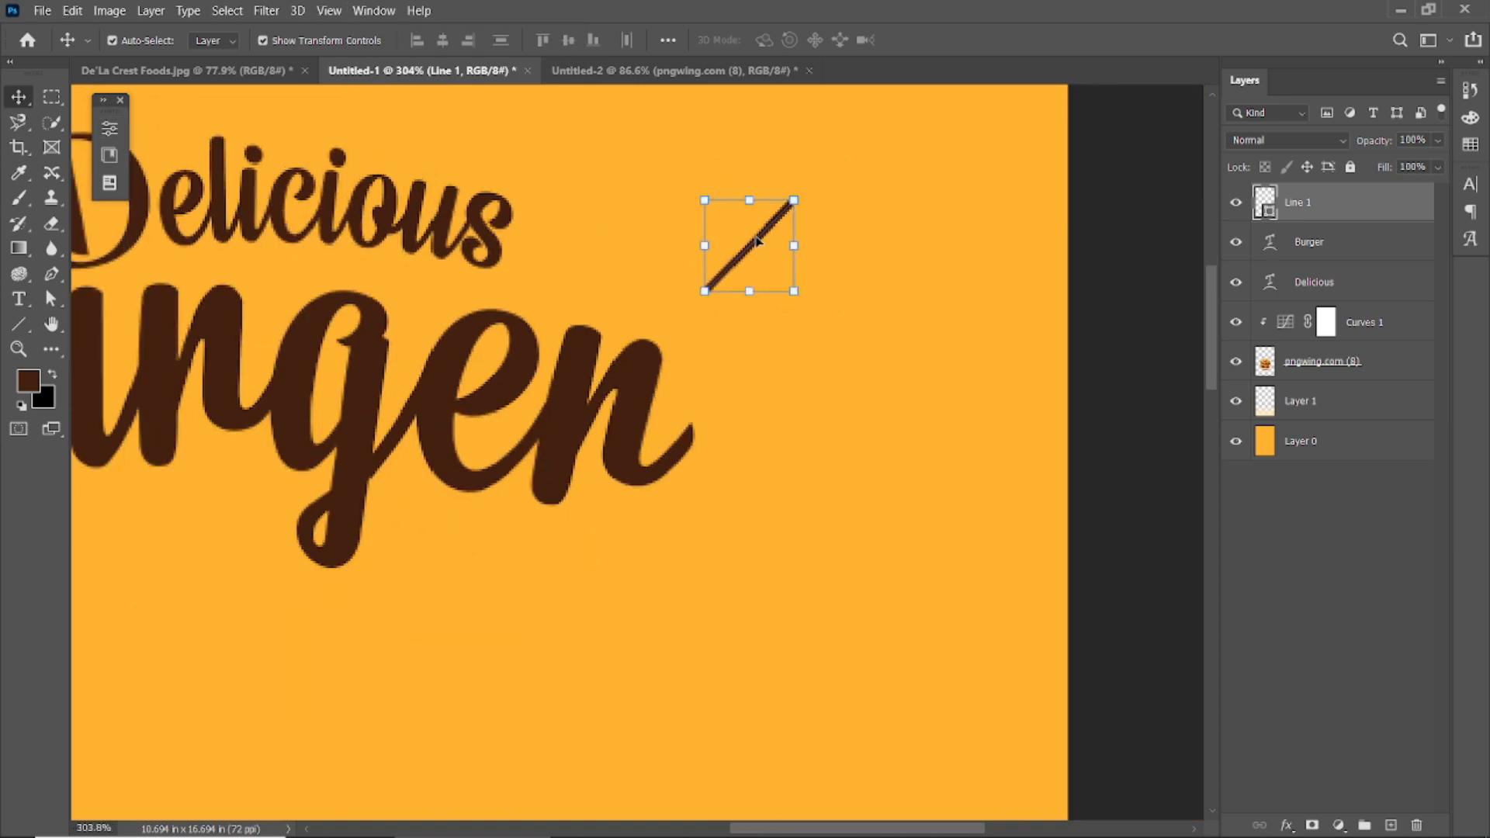
Undo a stray background copy, then duplicate the accent line and move, rotate and shrink the copy.
{"action": "left_click_drag", "start_coordinate": [756, 239], "coordinate": [848, 248]}
{"action": "key", "text": "ctrl+z"}
{"action": "left_click_drag", "start_coordinate": [1347, 209], "coordinate": [1345, 247]}
{"action": "key", "text": "ctrl+t"}
{"action": "left_click_drag", "start_coordinate": [749, 245], "coordinate": [766, 283]}
{"action": "left_click_drag", "start_coordinate": [817, 228], "coordinate": [800, 280]}
{"action": "left_click", "coordinate": [913, 42]}
{"action": "left_click", "coordinate": [772, 345]}
Shrink the original accent line slightly.
{"action": "scroll", "coordinate": [772, 345], "scroll_direction": "down", "scroll_amount": 8}
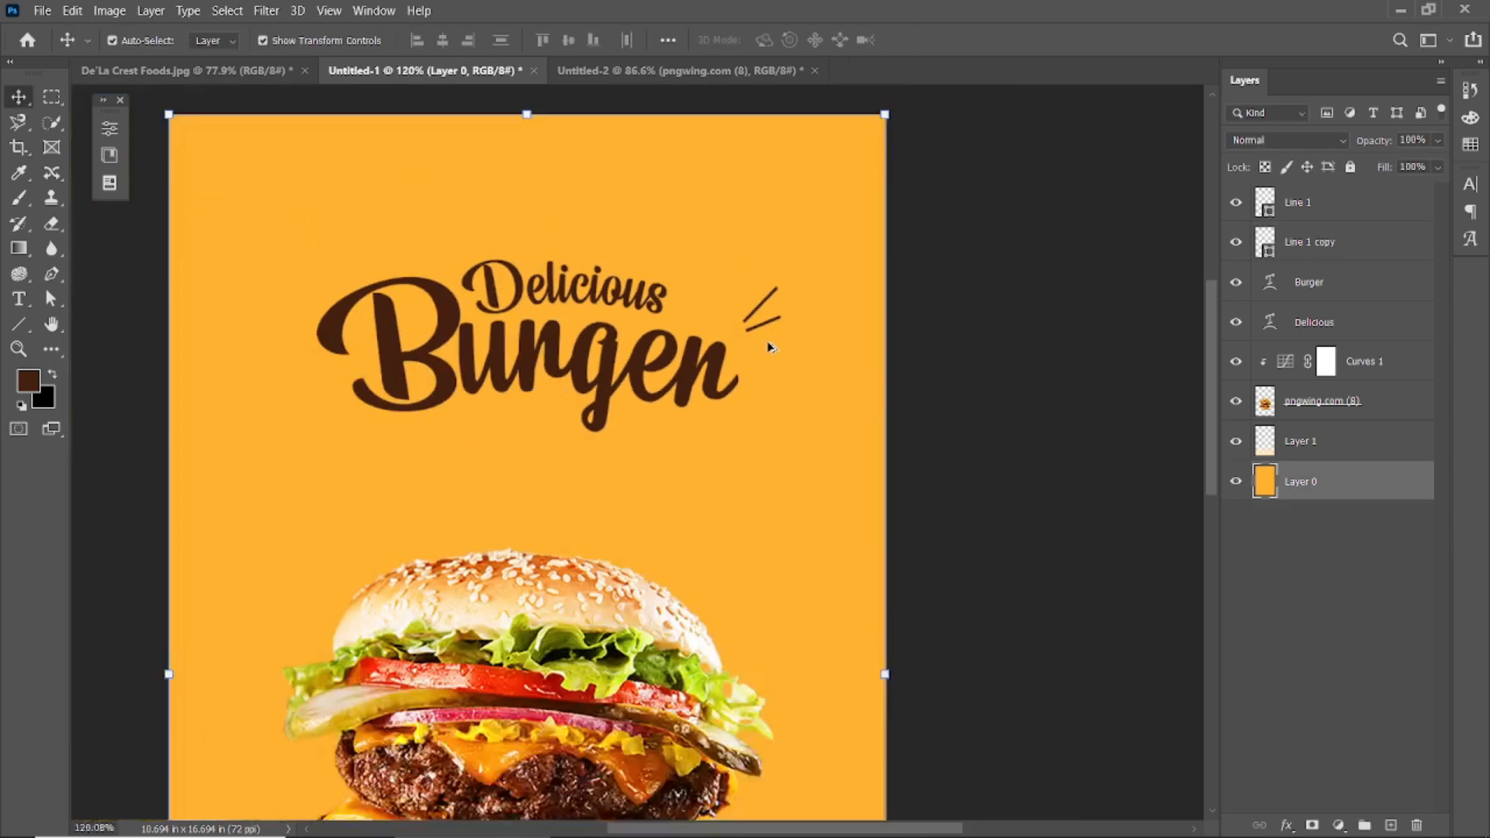
{"action": "scroll", "coordinate": [784, 225], "scroll_direction": "up", "scroll_amount": 10}
{"action": "left_click", "coordinate": [778, 265]}
{"action": "left_click_drag", "start_coordinate": [831, 211], "coordinate": [794, 247]}
{"action": "left_click", "coordinate": [961, 43]}
Resize the copied line smaller and rotate it to a flatter angle.
{"action": "left_click", "coordinate": [840, 323]}
{"action": "left_click", "coordinate": [837, 329]}
{"action": "left_click_drag", "start_coordinate": [843, 329], "coordinate": [787, 347]}
{"action": "key", "text": "Return"}
{"action": "left_click_drag", "start_coordinate": [811, 400], "coordinate": [758, 356]}
{"action": "left_click", "coordinate": [961, 41]}
{"action": "left_click", "coordinate": [762, 373]}
Duplicate the copied line, flip it horizontally and vertically, and move it up and left.
{"action": "left_click_drag", "start_coordinate": [1348, 248], "coordinate": [1390, 825]}
{"action": "key", "text": "ctrl+t"}
{"action": "right_click", "coordinate": [767, 357]}
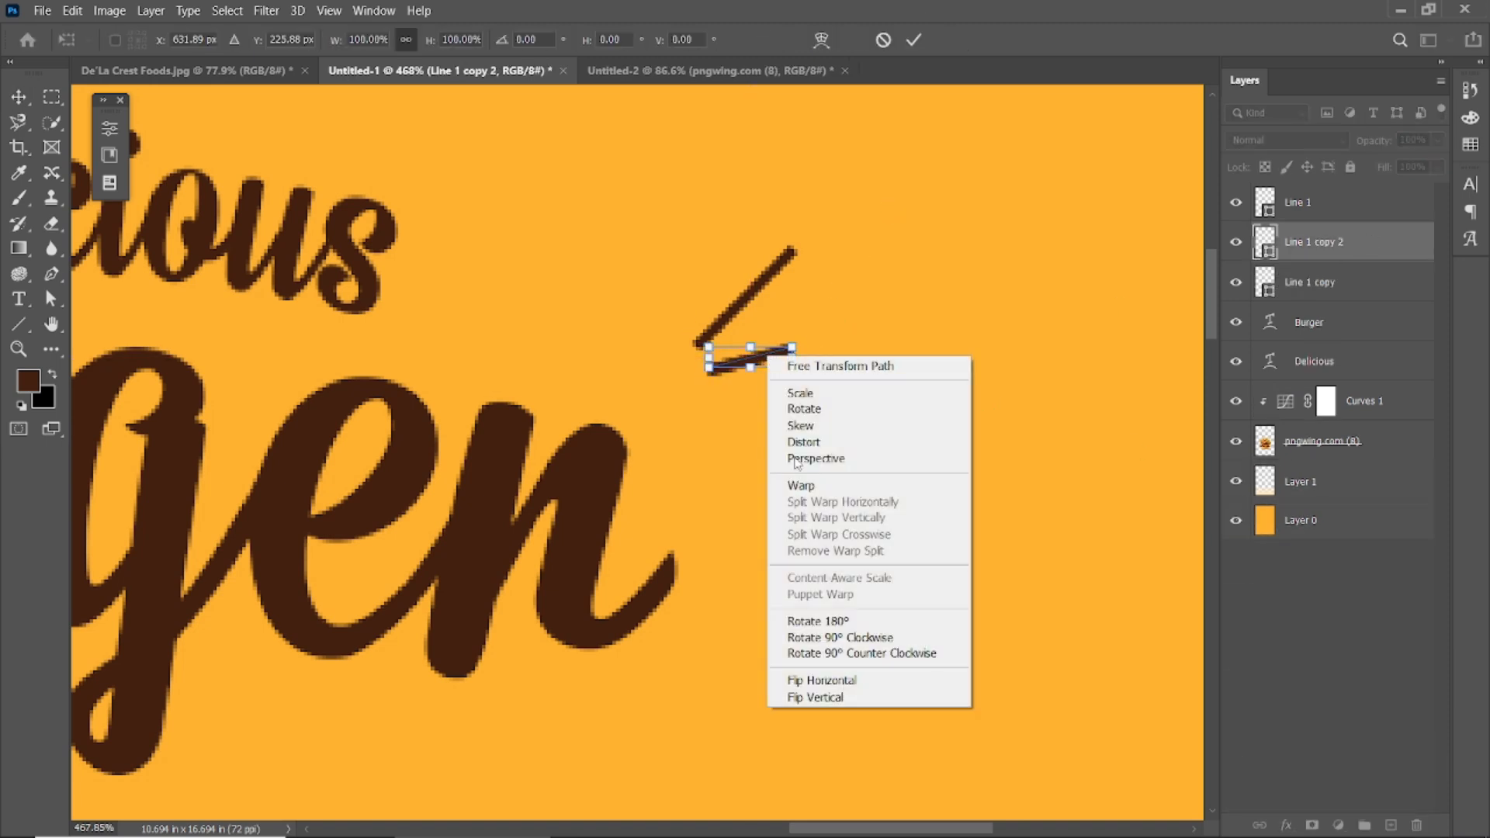
{"action": "left_click", "coordinate": [821, 681]}
{"action": "right_click", "coordinate": [762, 353]}
{"action": "left_click", "coordinate": [787, 692]}
{"action": "left_click", "coordinate": [914, 41]}
{"action": "left_click_drag", "start_coordinate": [793, 371], "coordinate": [688, 318]}
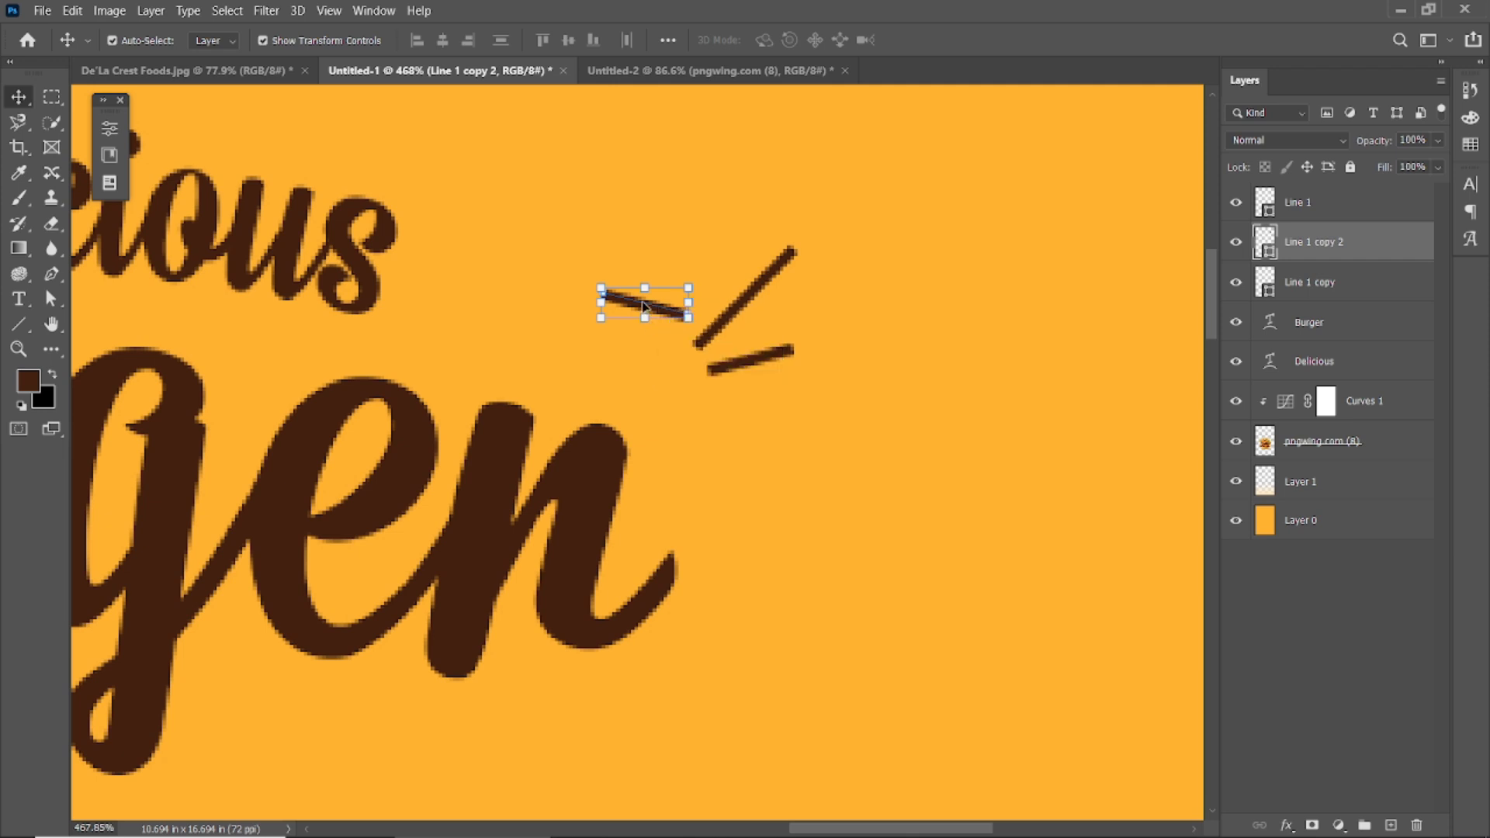
Flip the third line horizontally and rotate it into a steep stroke.
{"action": "key", "text": "ctrl+t"}
{"action": "right_click", "coordinate": [644, 305]}
{"action": "left_click", "coordinate": [741, 625]}
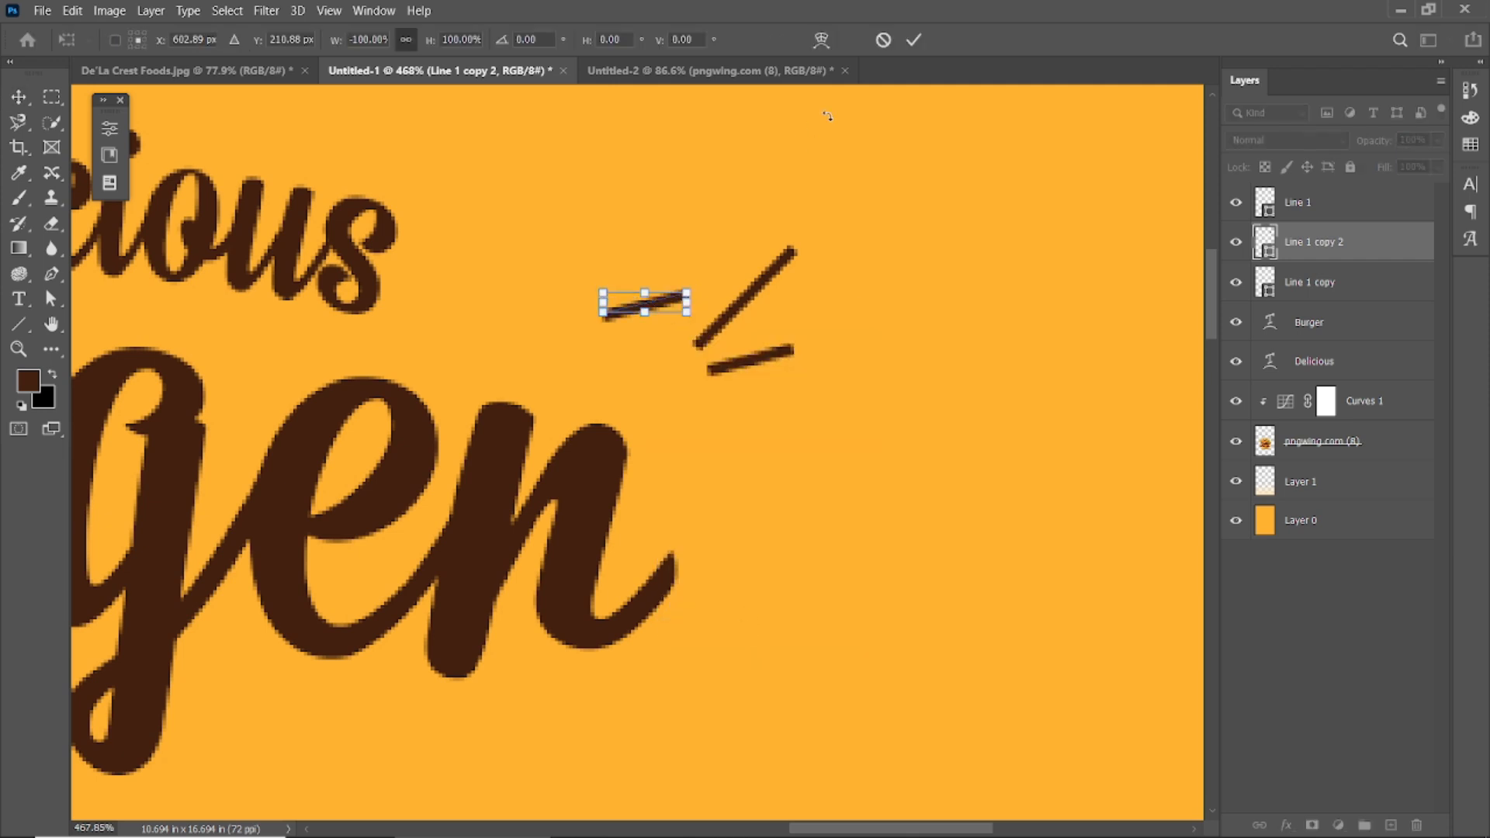
{"action": "left_click", "coordinate": [911, 41]}
{"action": "left_click_drag", "start_coordinate": [703, 331], "coordinate": [695, 282]}
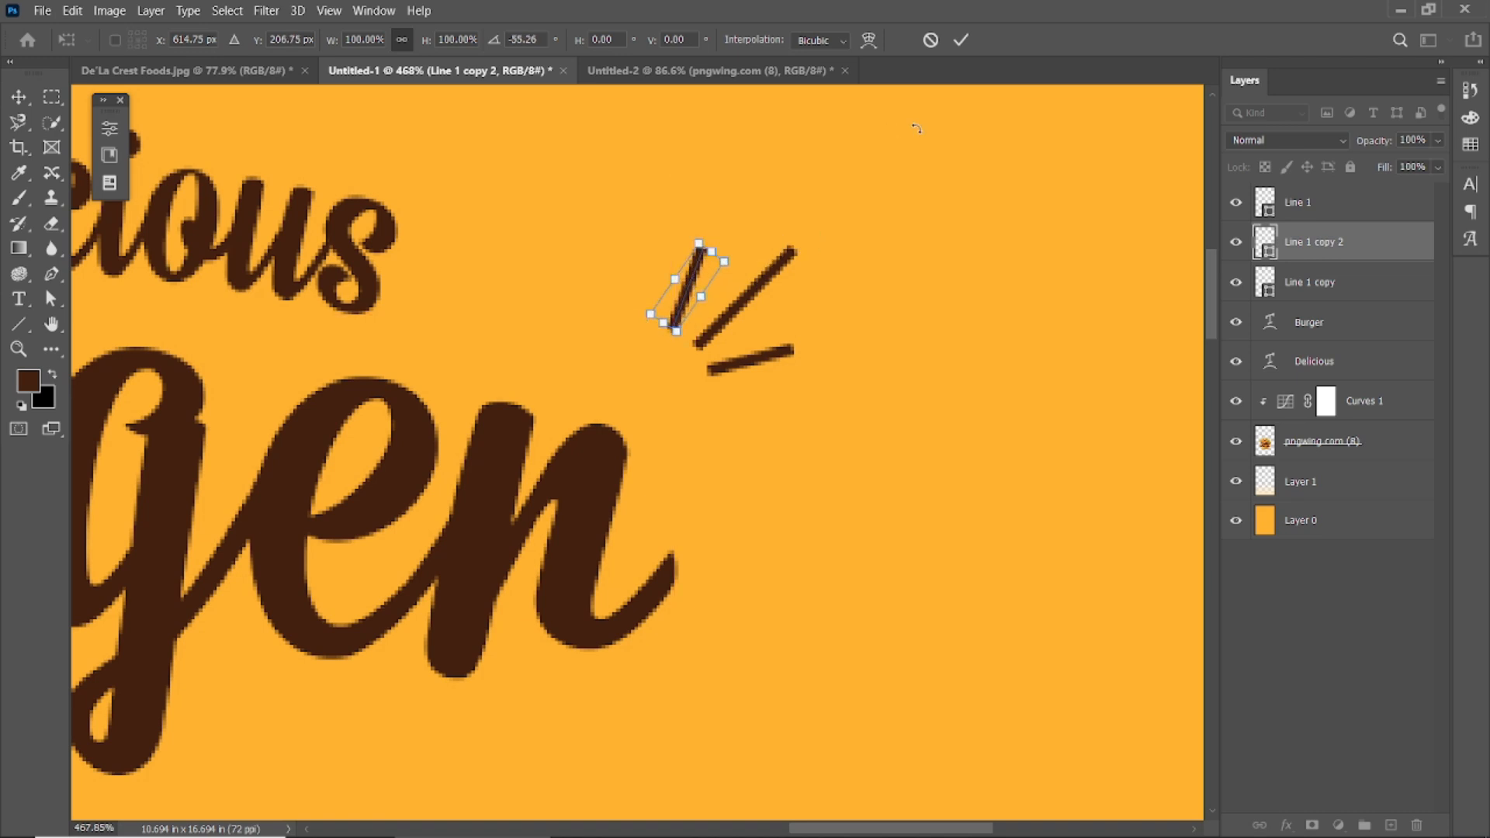
{"action": "left_click", "coordinate": [960, 40]}
{"action": "left_click", "coordinate": [951, 201]}
Lock the title and background layers and select all three accent lines.
{"action": "scroll", "coordinate": [845, 353], "scroll_direction": "down", "scroll_amount": 5}
{"action": "scroll", "coordinate": [845, 353], "scroll_direction": "down", "scroll_amount": 6}
{"action": "scroll", "coordinate": [828, 358], "scroll_direction": "up", "scroll_amount": 11}
{"action": "left_click", "coordinate": [769, 244]}
{"action": "left_click_drag", "start_coordinate": [1173, 210], "coordinate": [545, 237]}
{"action": "left_click", "coordinate": [1350, 166]}
{"action": "left_click", "coordinate": [801, 176]}
{"action": "left_click_drag", "start_coordinate": [777, 237], "coordinate": [885, 365]}
Duplicate the three accent lines with Ctrl+J.
{"action": "key", "text": "ctrl+t"}
{"action": "right_click", "coordinate": [826, 306]}
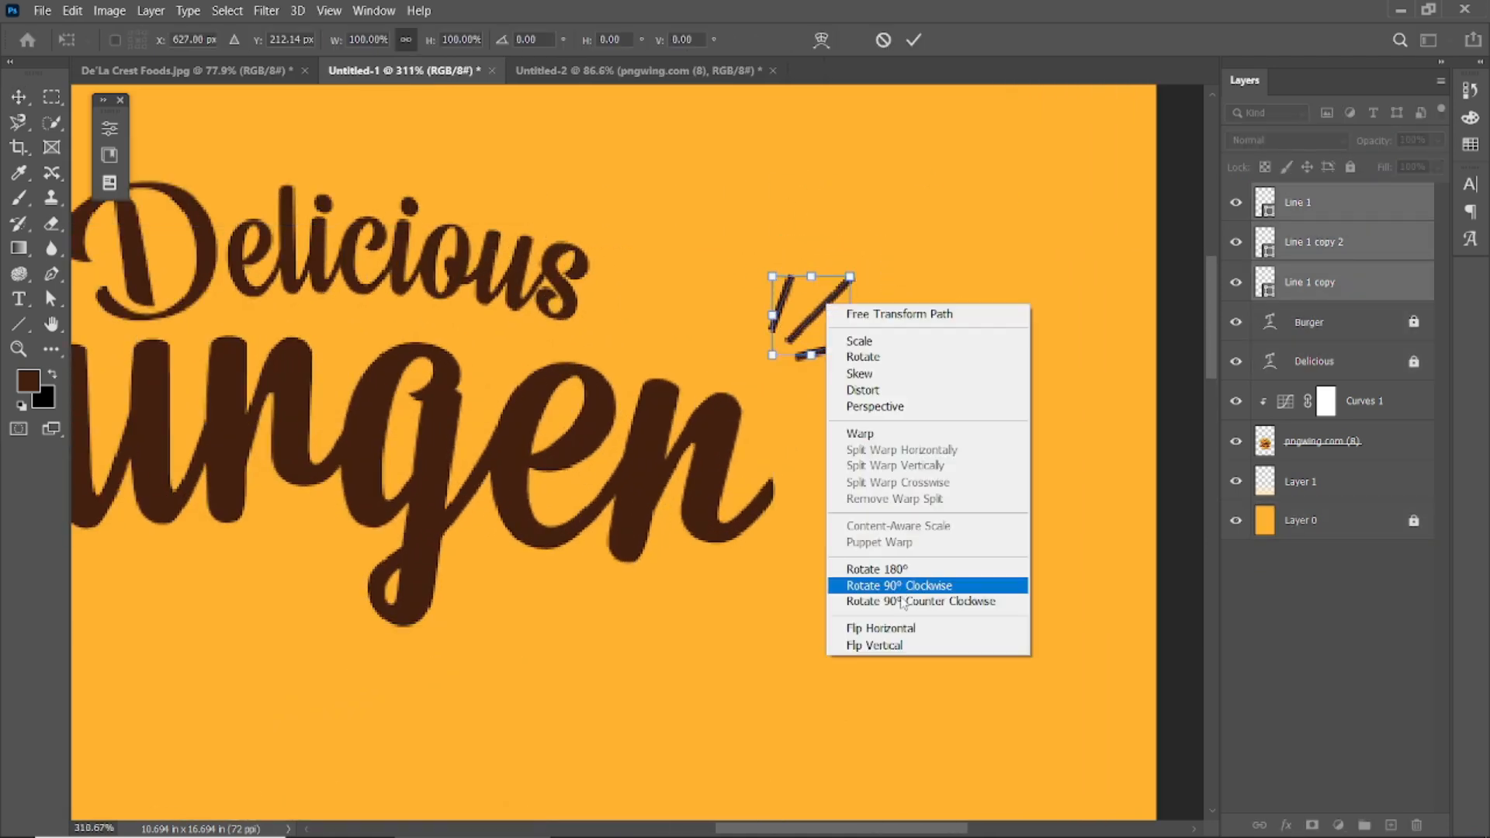
{"action": "left_click", "coordinate": [861, 627]}
{"action": "key", "text": "ctrl+z"}
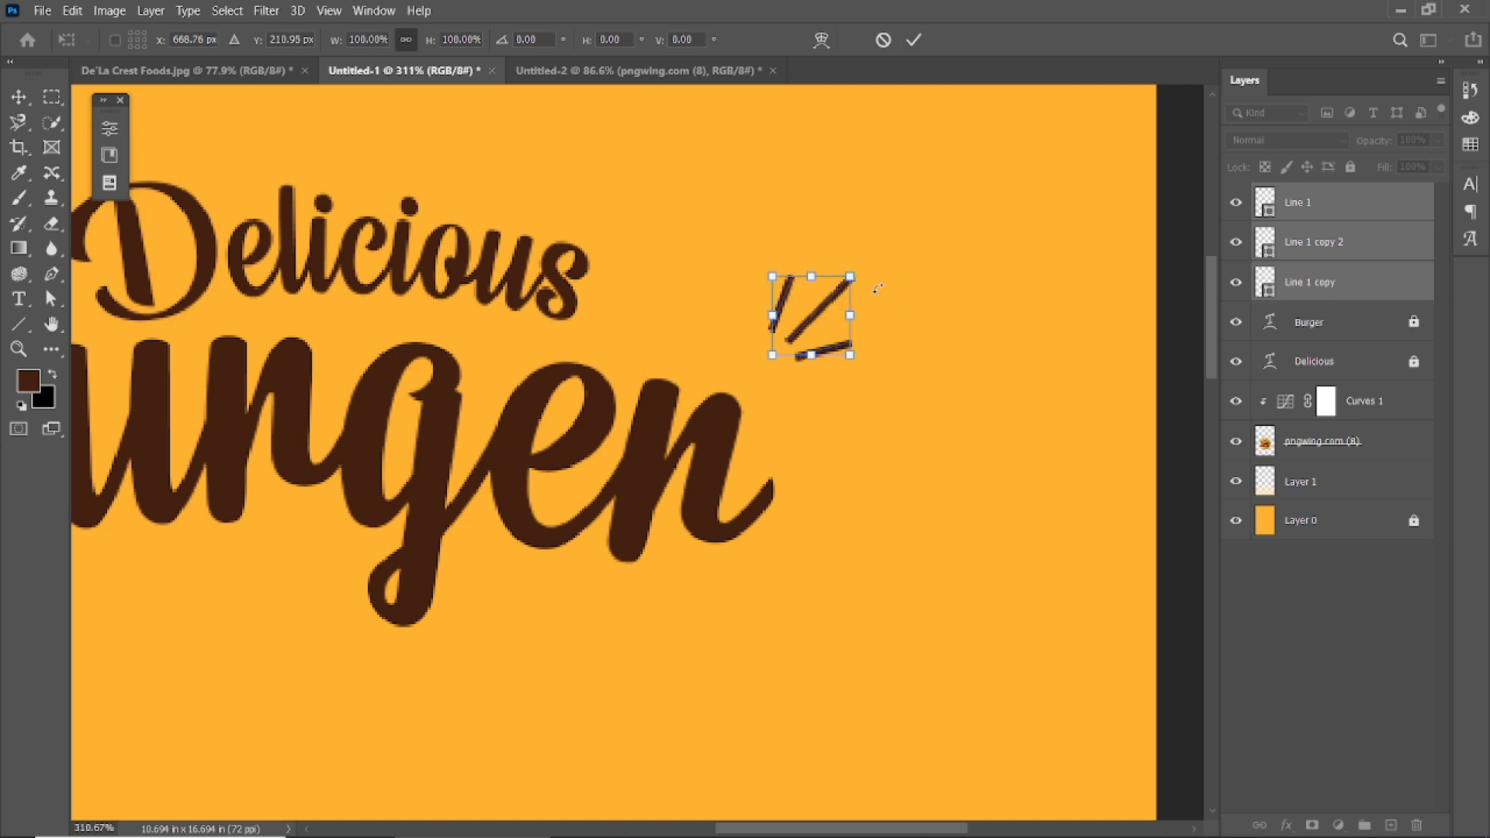
{"action": "key", "text": "Return"}
{"action": "key", "text": "ctrl+j"}
Select the three duplicated lines and flip them horizontally.
{"action": "left_click_drag", "start_coordinate": [828, 302], "coordinate": [947, 306]}
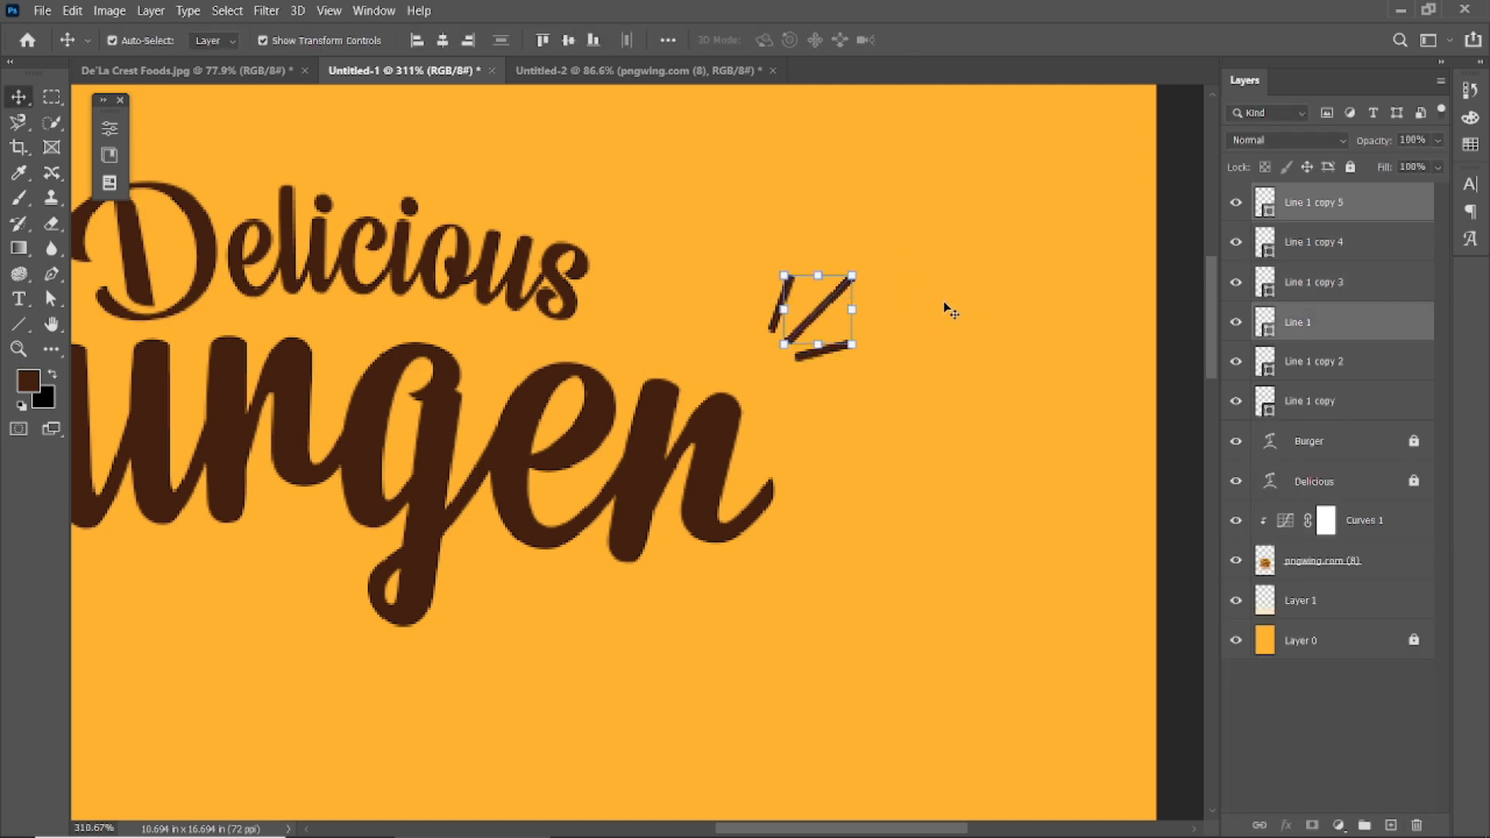
{"action": "left_click", "coordinate": [946, 306]}
{"action": "left_click", "coordinate": [1305, 399]}
{"action": "left_click", "coordinate": [1310, 362], "text": "ctrl"}
{"action": "left_click", "coordinate": [1311, 322], "text": "ctrl"}
{"action": "key", "text": "ctrl+t"}
{"action": "left_click_drag", "start_coordinate": [822, 314], "coordinate": [965, 316]}
{"action": "right_click", "coordinate": [959, 311]}
{"action": "left_click", "coordinate": [1001, 638]}
{"action": "key", "text": "Return"}
Move the mirrored three-line burst to the left of the title.
{"action": "scroll", "coordinate": [873, 260], "scroll_direction": "down", "scroll_amount": 1}
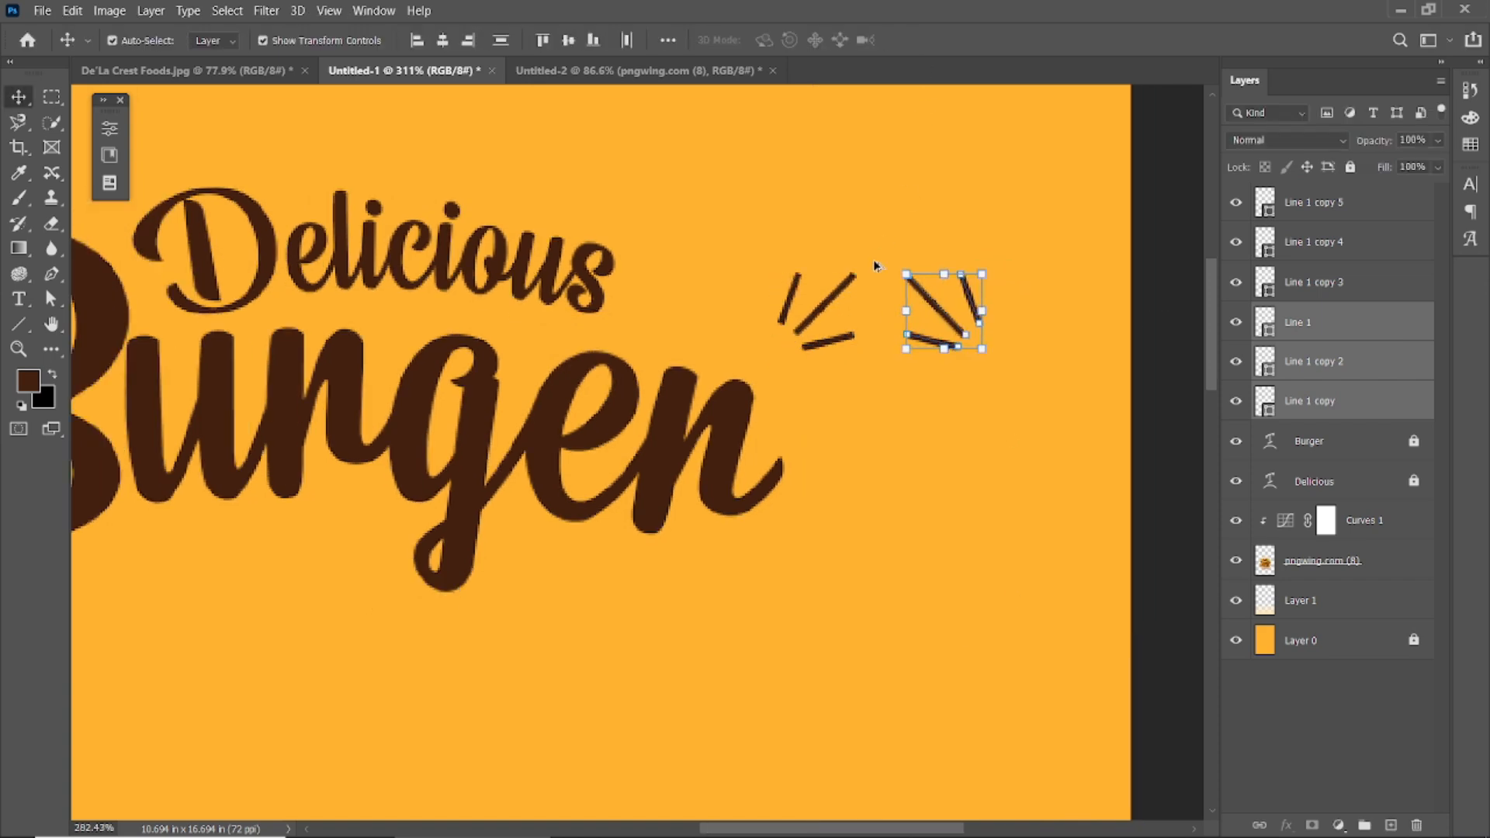
{"action": "left_click_drag", "start_coordinate": [873, 259], "coordinate": [1099, 272]}
{"action": "left_click_drag", "start_coordinate": [1164, 323], "coordinate": [236, 320]}
{"action": "left_click_drag", "start_coordinate": [373, 395], "coordinate": [565, 412]}
{"action": "scroll", "coordinate": [565, 411], "scroll_direction": "down", "scroll_amount": 2}
{"action": "key", "text": "ctrl+z"}
{"action": "left_click_drag", "start_coordinate": [1170, 349], "coordinate": [326, 347]}
{"action": "key", "text": "ctrl+z"}
{"action": "left_click_drag", "start_coordinate": [1136, 306], "coordinate": [183, 368]}
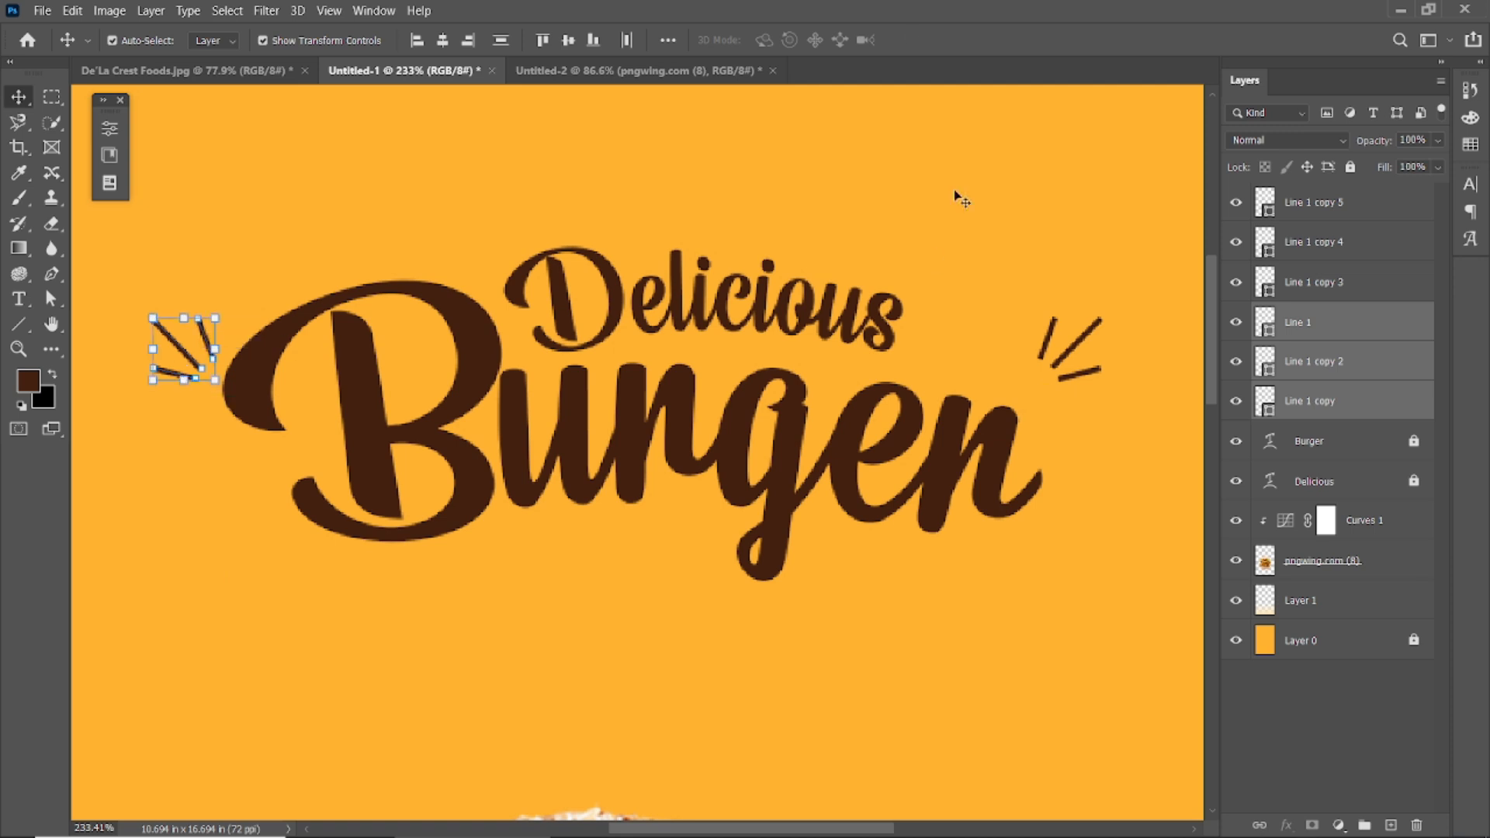
{"action": "scroll", "coordinate": [1008, 373], "scroll_direction": "down", "scroll_amount": 6}
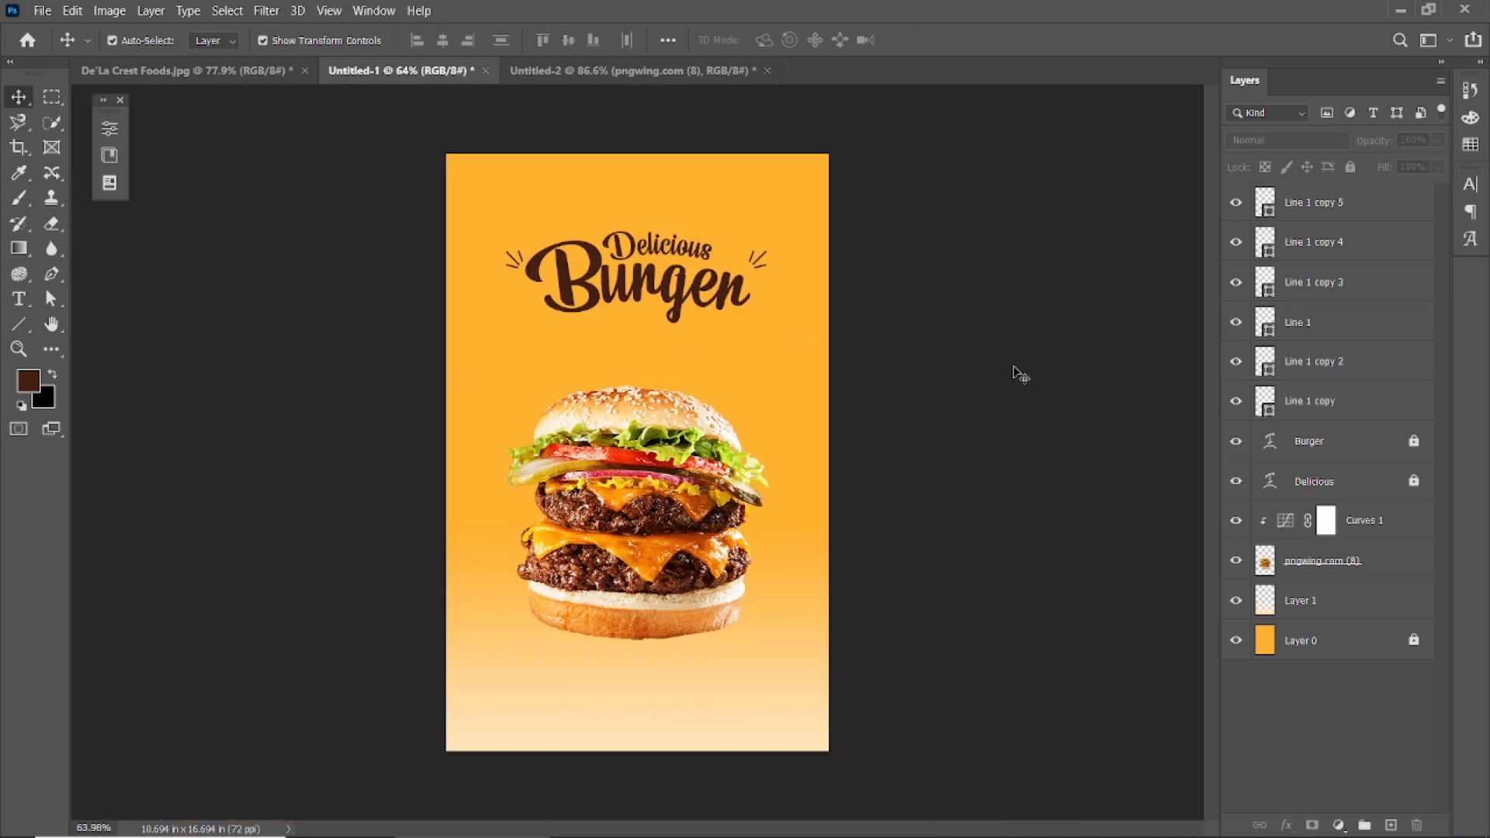
Nudge the burger image up slightly.
{"action": "scroll", "coordinate": [912, 369], "scroll_direction": "up", "scroll_amount": 2}
{"action": "left_click", "coordinate": [629, 495]}
{"action": "key", "text": "Up"}
{"action": "key", "text": "Up"}
{"action": "key", "text": "Up"}
{"action": "key", "text": "Up"}
{"action": "key", "text": "Up"}
{"action": "key", "text": "Up"}
{"action": "key", "text": "Up"}
{"action": "key", "text": "Up"}
{"action": "key", "text": "Up"}
{"action": "key", "text": "Up"}
{"action": "key", "text": "Up"}
{"action": "key", "text": "Up"}
{"action": "key", "text": "Up"}
{"action": "key", "text": "Up"}
{"action": "key", "text": "Up"}
{"action": "key", "text": "Up"}
{"action": "key", "text": "Up"}
{"action": "key", "text": "Up"}
{"action": "key", "text": "Up"}
{"action": "key", "text": "Up"}
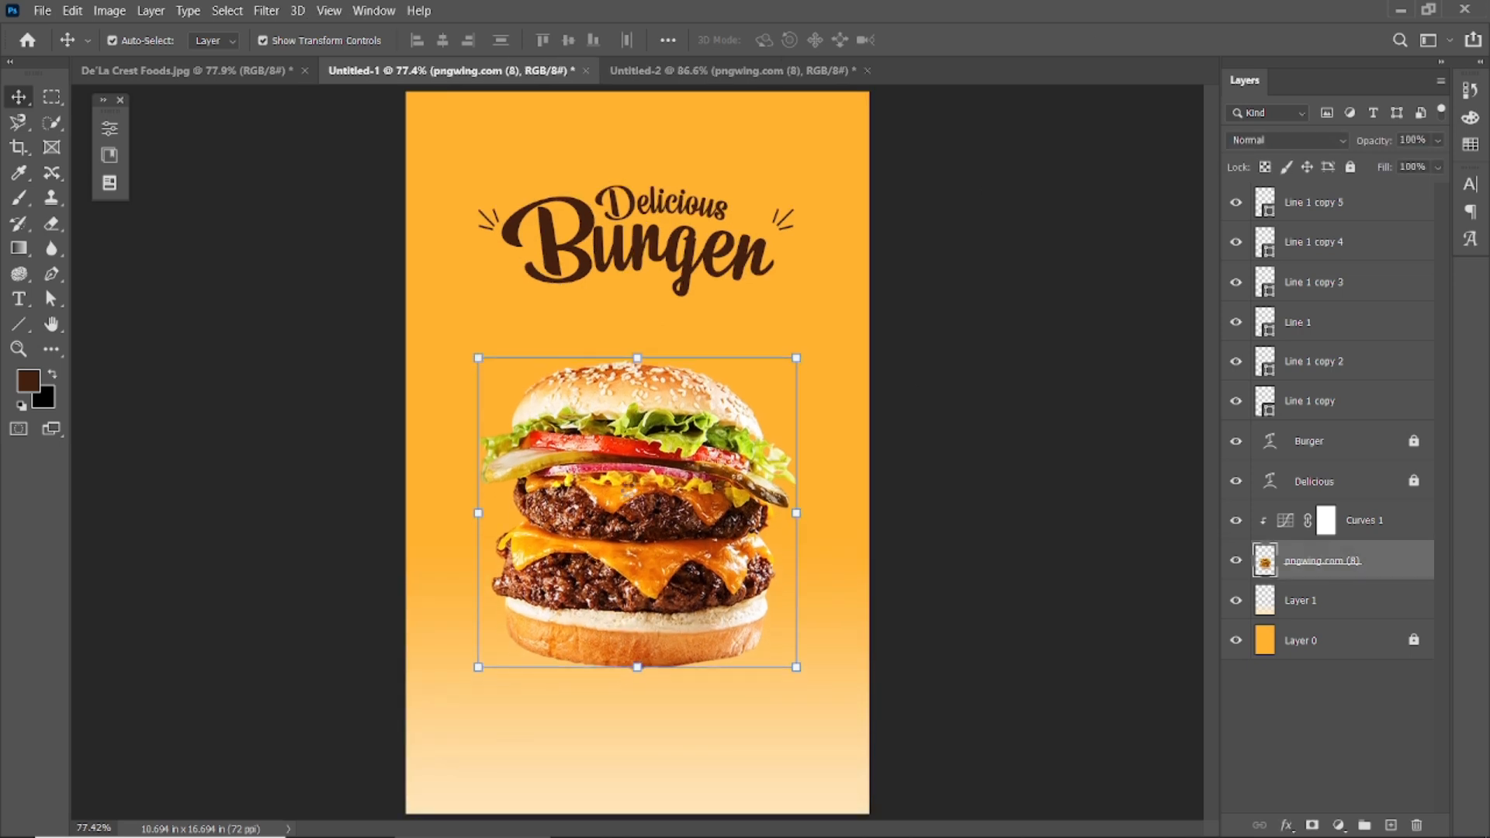
{"action": "left_click", "coordinate": [966, 467]}
{"action": "scroll", "coordinate": [681, 578], "scroll_direction": "down", "scroll_amount": 1}
Draw a Montserrat paragraph text box below the burger at 13 pt.
{"action": "left_click", "coordinate": [19, 299]}
{"action": "left_click", "coordinate": [243, 39]}
{"action": "type", "text": "montserrat"}
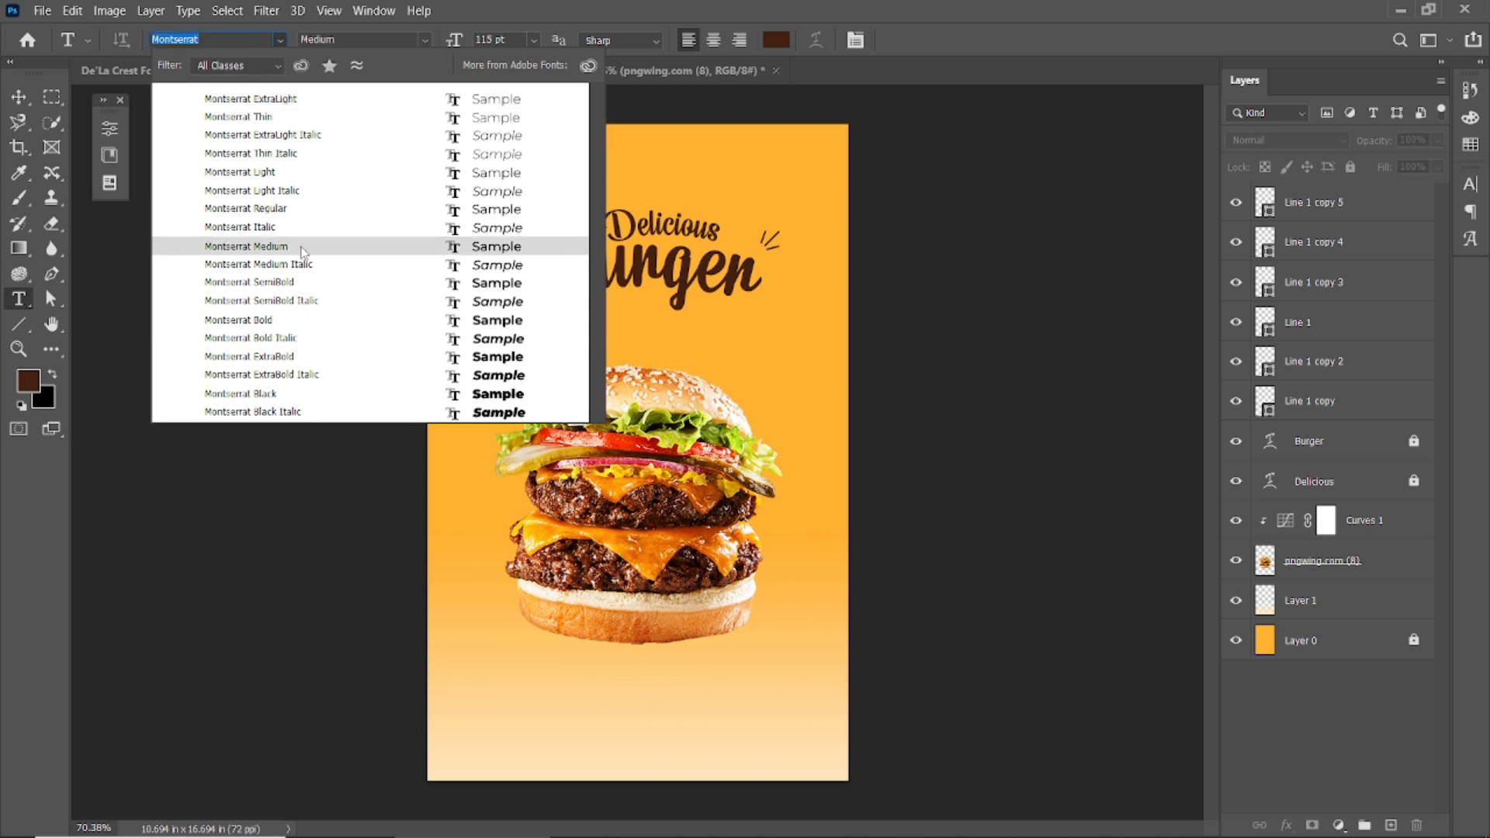
{"action": "left_click", "coordinate": [299, 247]}
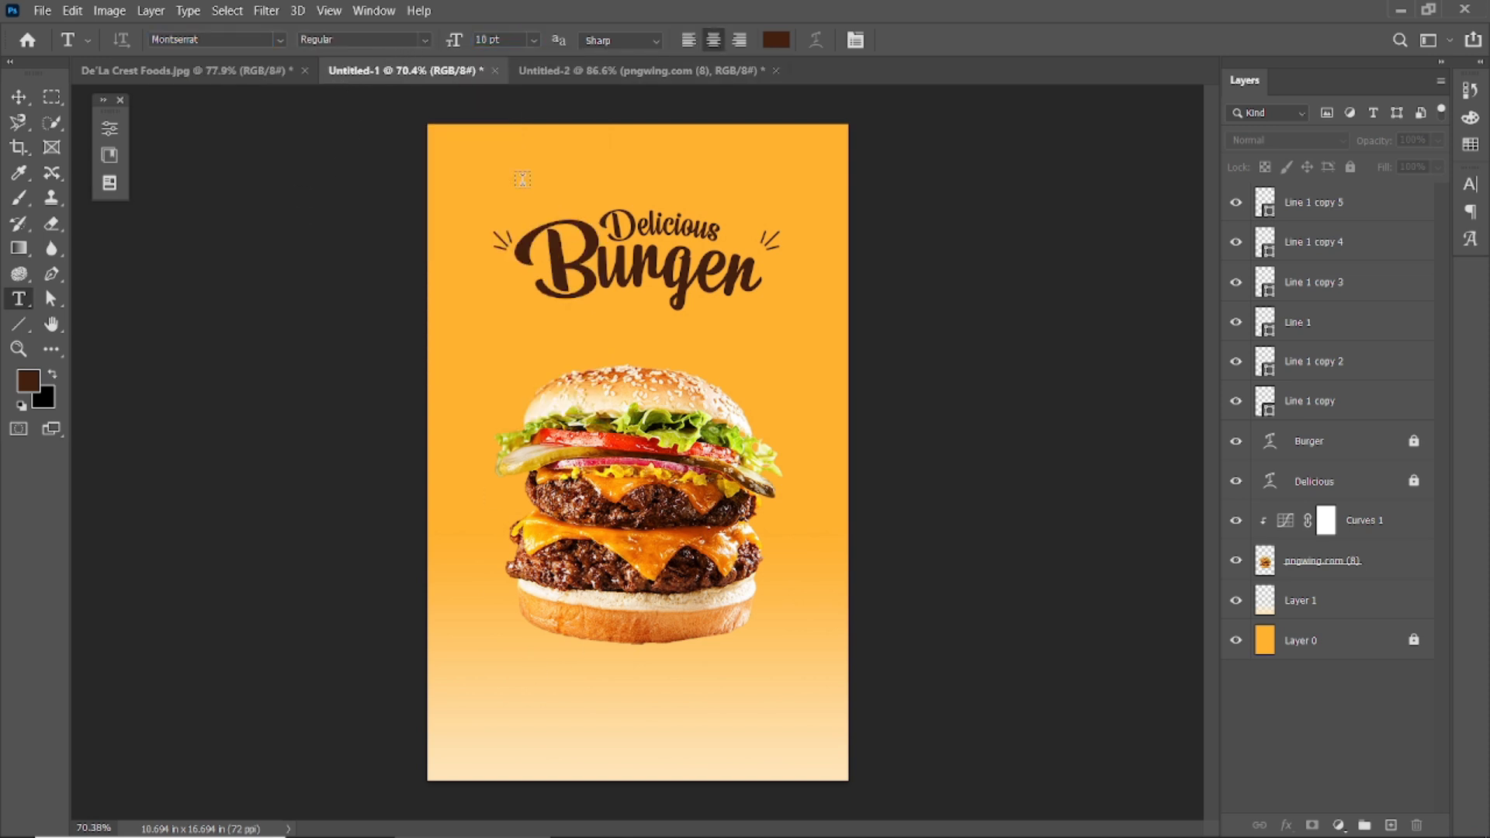
{"action": "left_click_drag", "start_coordinate": [502, 686], "coordinate": [761, 720]}
{"action": "left_click_drag", "start_coordinate": [463, 44], "coordinate": [459, 43]}
{"action": "left_click", "coordinate": [925, 42]}
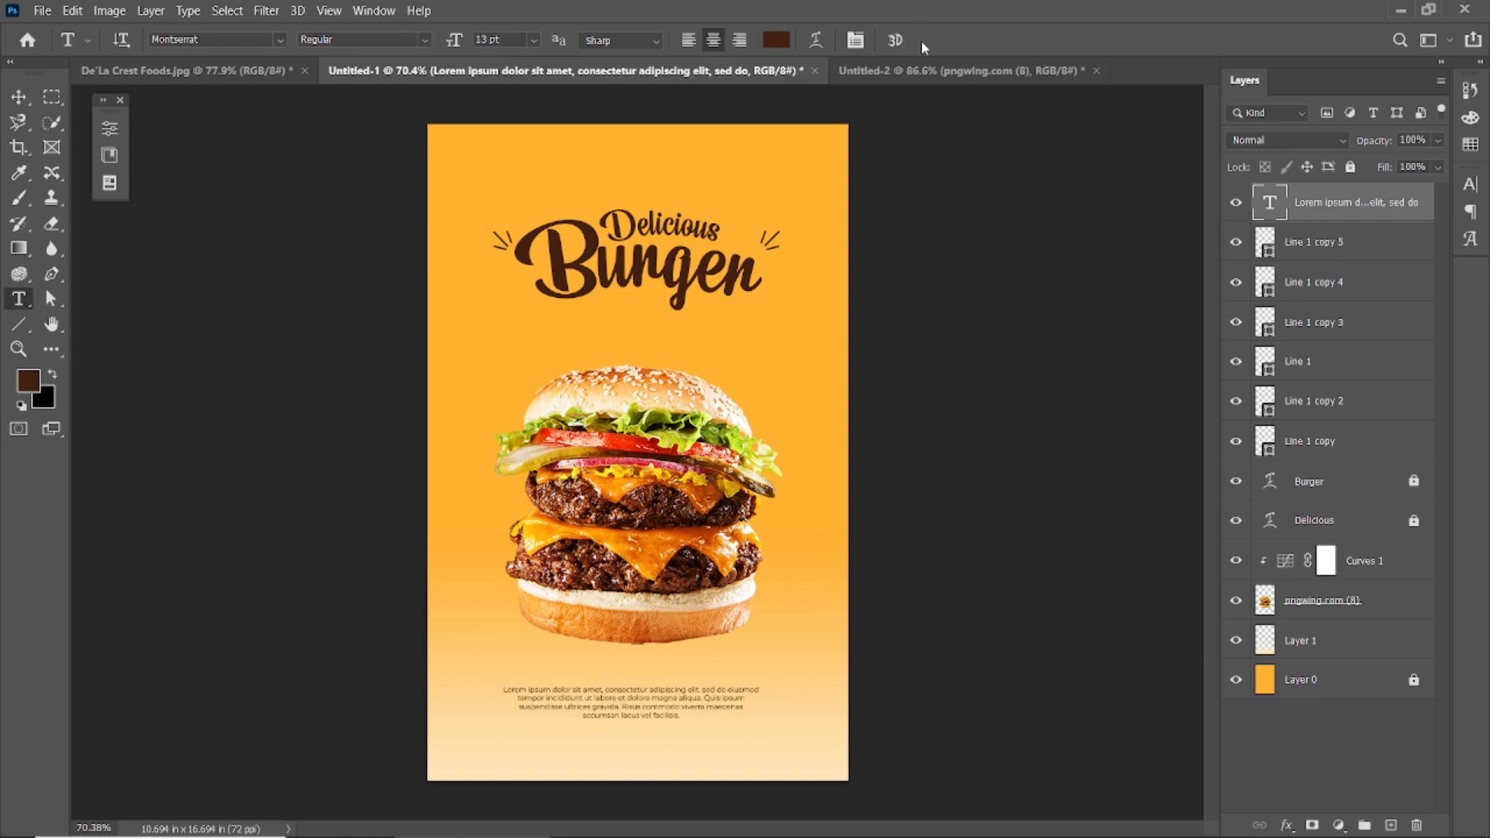
Apply the Medium font style to the whole paragraph.
{"action": "left_click", "coordinate": [17, 97]}
{"action": "left_click", "coordinate": [664, 680]}
{"action": "scroll", "coordinate": [664, 680], "scroll_direction": "up", "scroll_amount": 1}
{"action": "left_click", "coordinate": [629, 723]}
{"action": "double_click", "coordinate": [605, 734]}
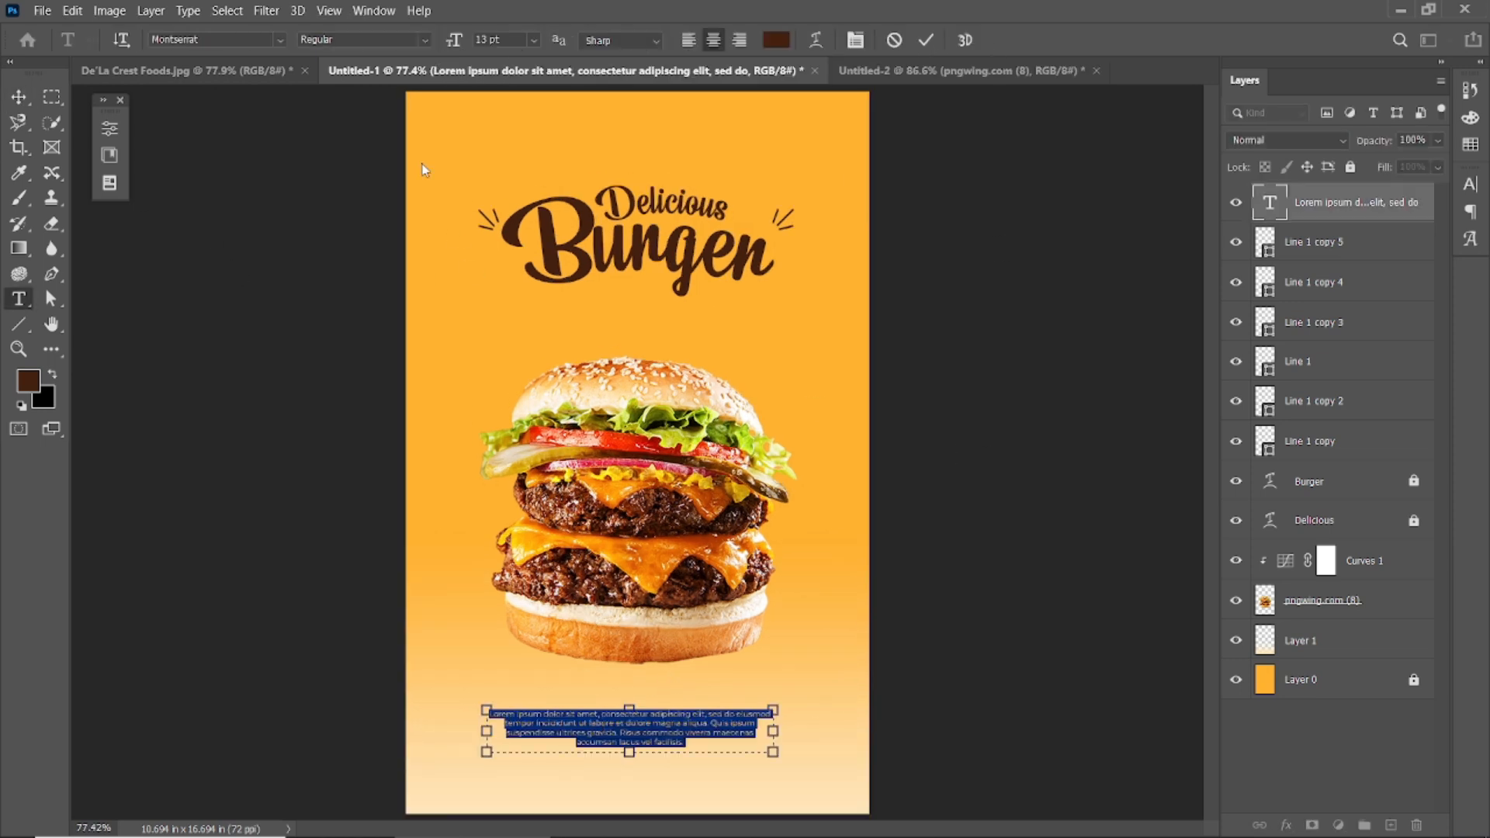
{"action": "left_click", "coordinate": [424, 41]}
{"action": "left_click", "coordinate": [403, 182]}
{"action": "left_click", "coordinate": [926, 40]}
{"action": "key", "text": "v"}
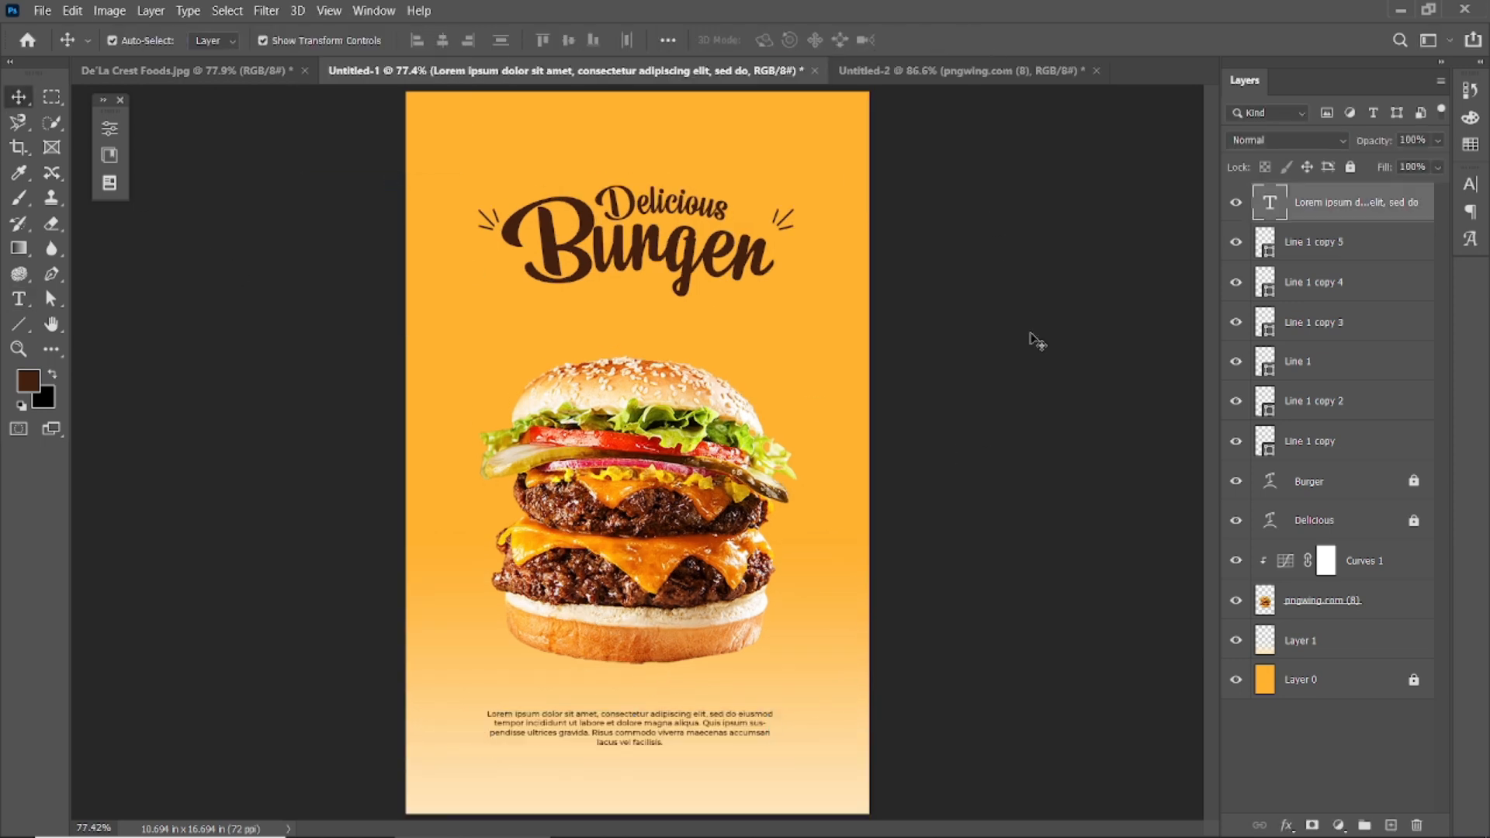
{"action": "left_click", "coordinate": [1037, 341]}
{"action": "scroll", "coordinate": [687, 397], "scroll_direction": "down", "scroll_amount": 2}
{"action": "scroll", "coordinate": [626, 733], "scroll_direction": "up", "scroll_amount": 11}
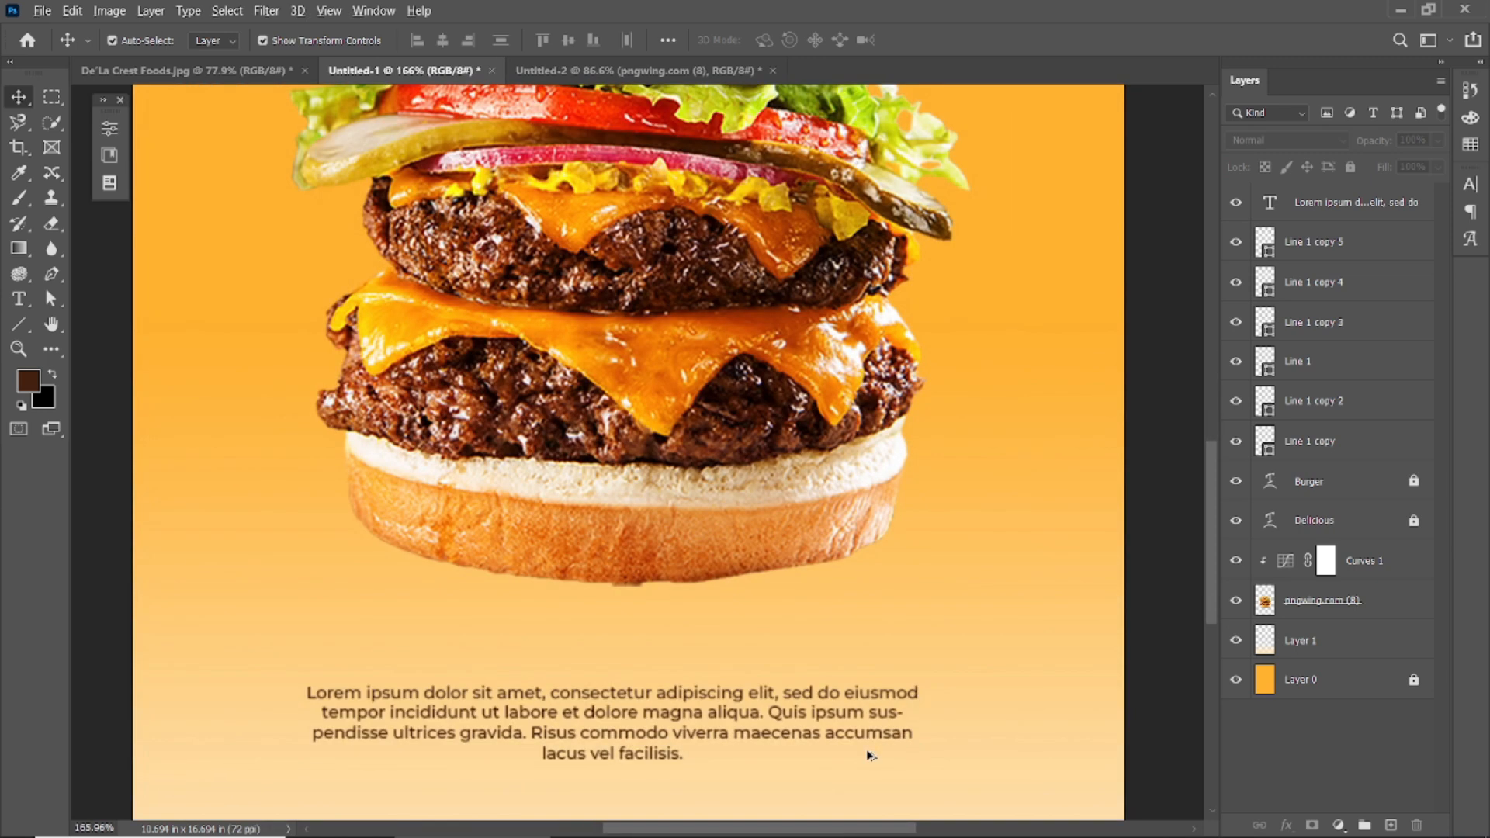
Edit the paragraph's last line to end with 'accumsan.' and tidy the spacing.
{"action": "left_click", "coordinate": [825, 737]}
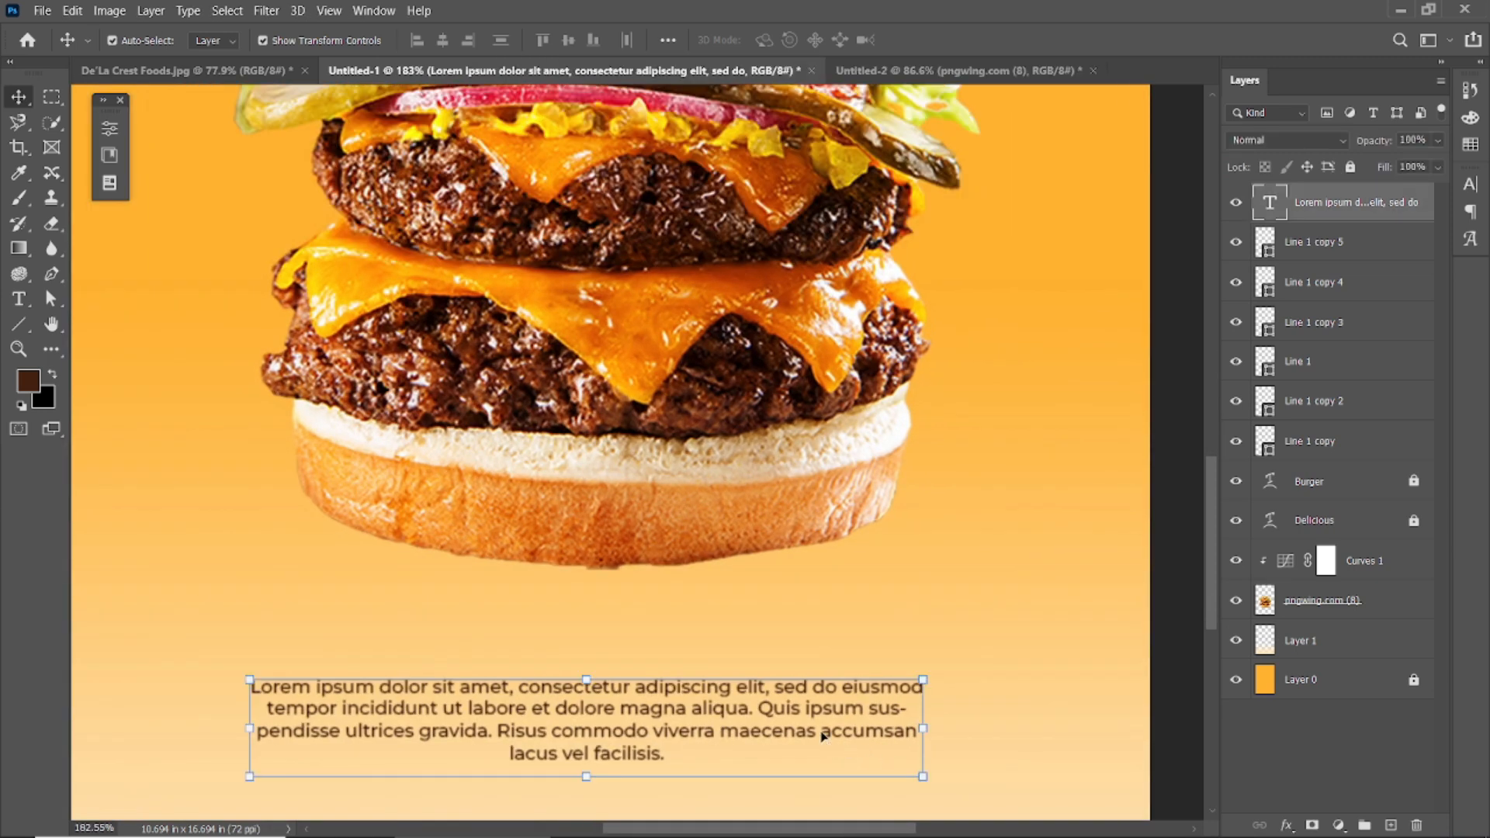
{"action": "double_click", "coordinate": [822, 736]}
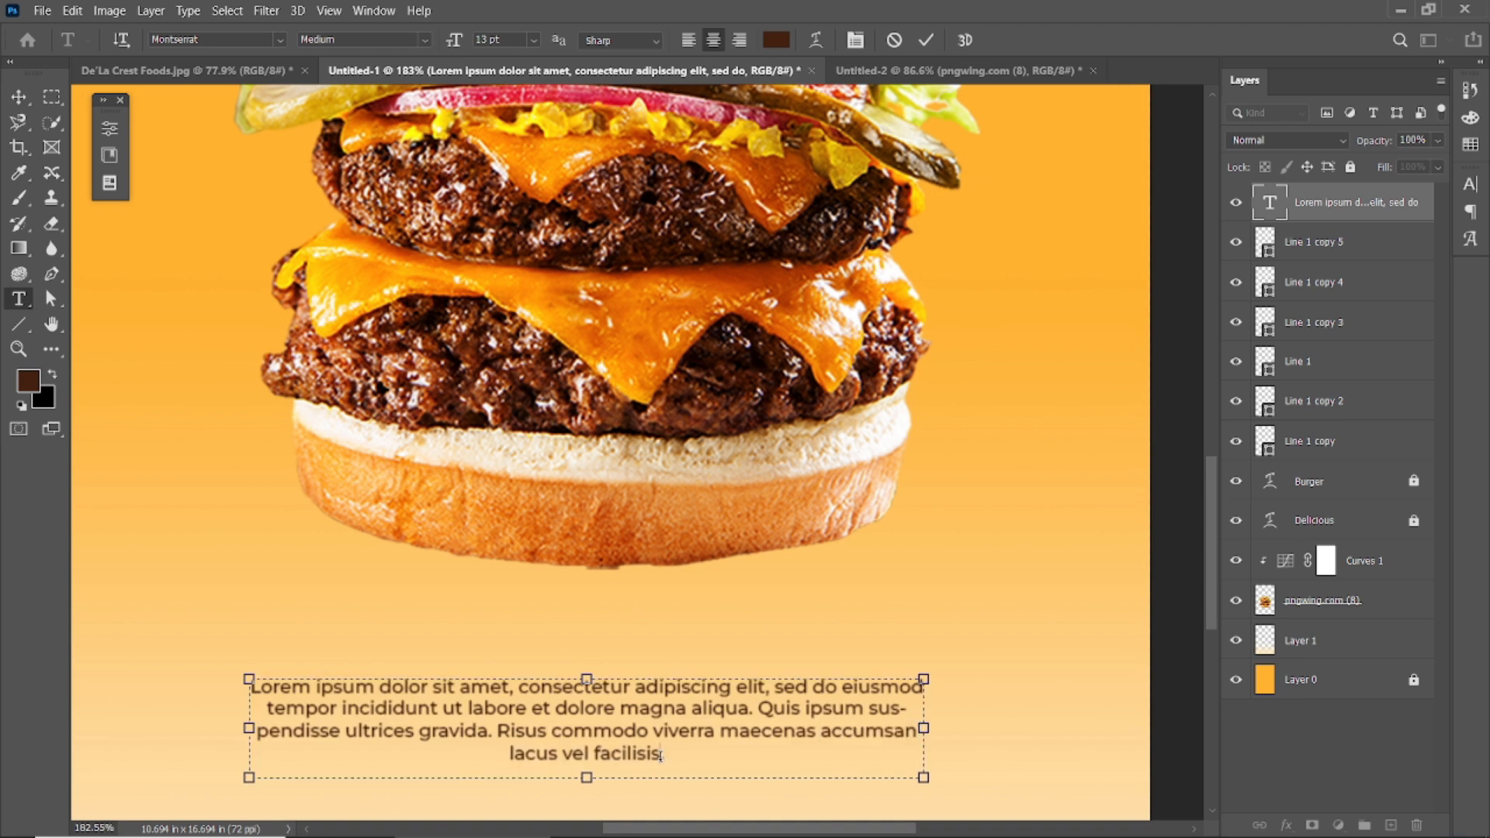
{"action": "type", "text": "accumsan."}
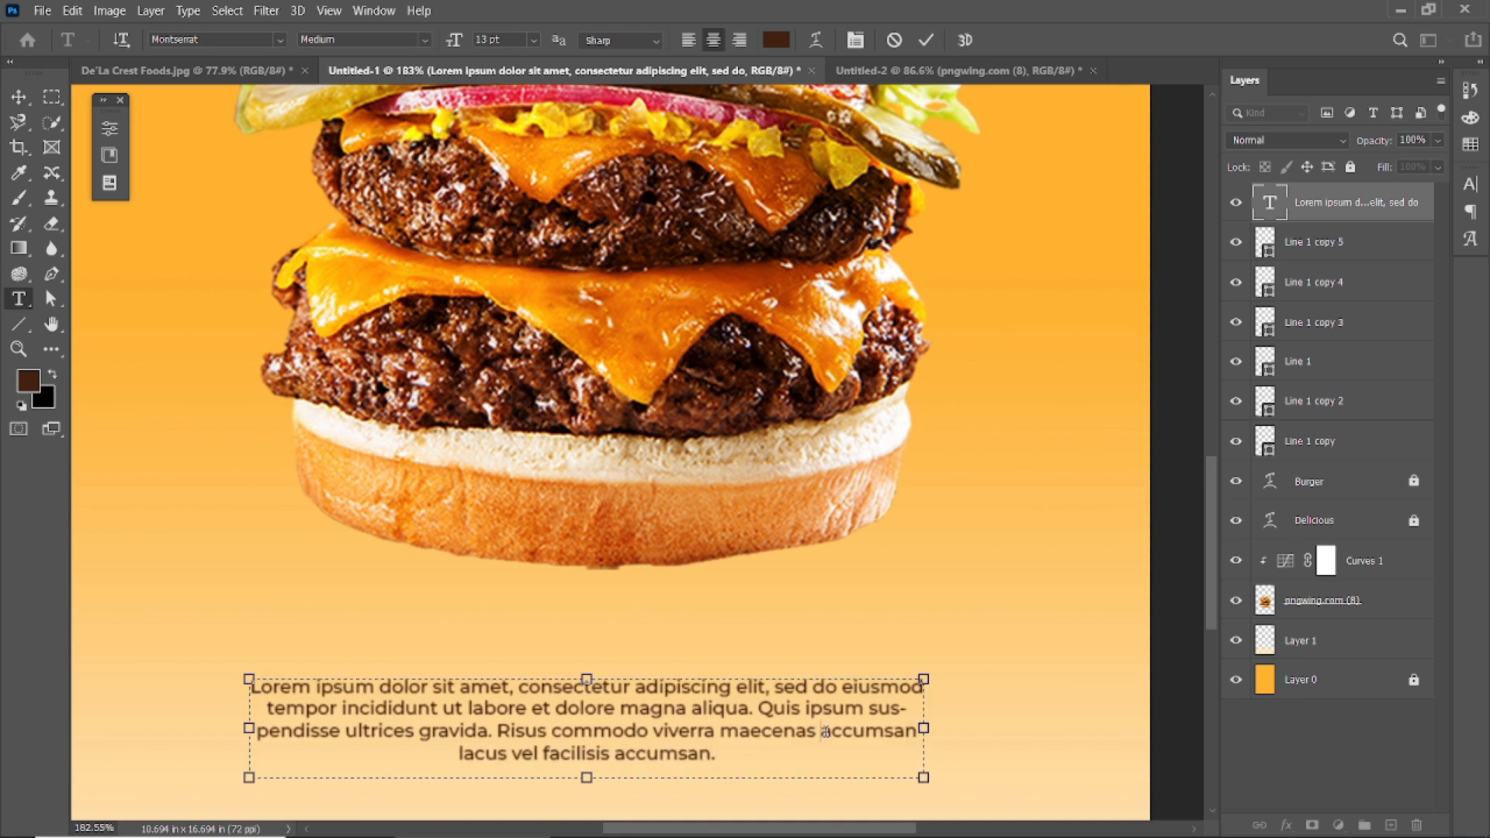
{"action": "key", "text": "BackSpace"}
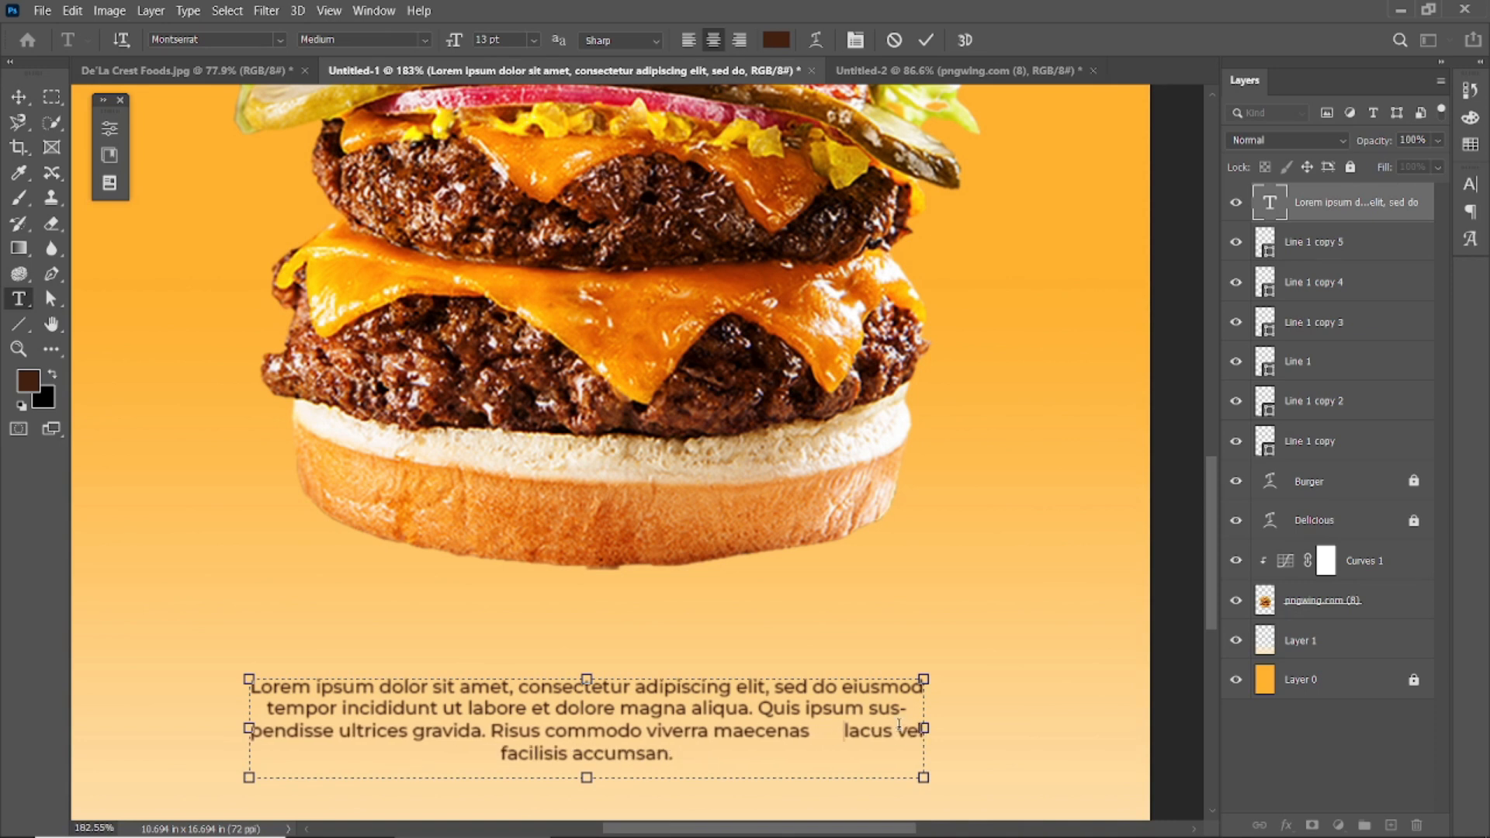
{"action": "key", "text": "BackSpace"}
{"action": "key", "text": "BackSpace"}
{"action": "key", "text": "BackSpace"}
{"action": "key", "text": "BackSpace"}
{"action": "key", "text": "BackSpace"}
{"action": "key", "text": "BackSpace"}
{"action": "key", "text": "BackSpace"}
{"action": "key", "text": "BackSpace"}
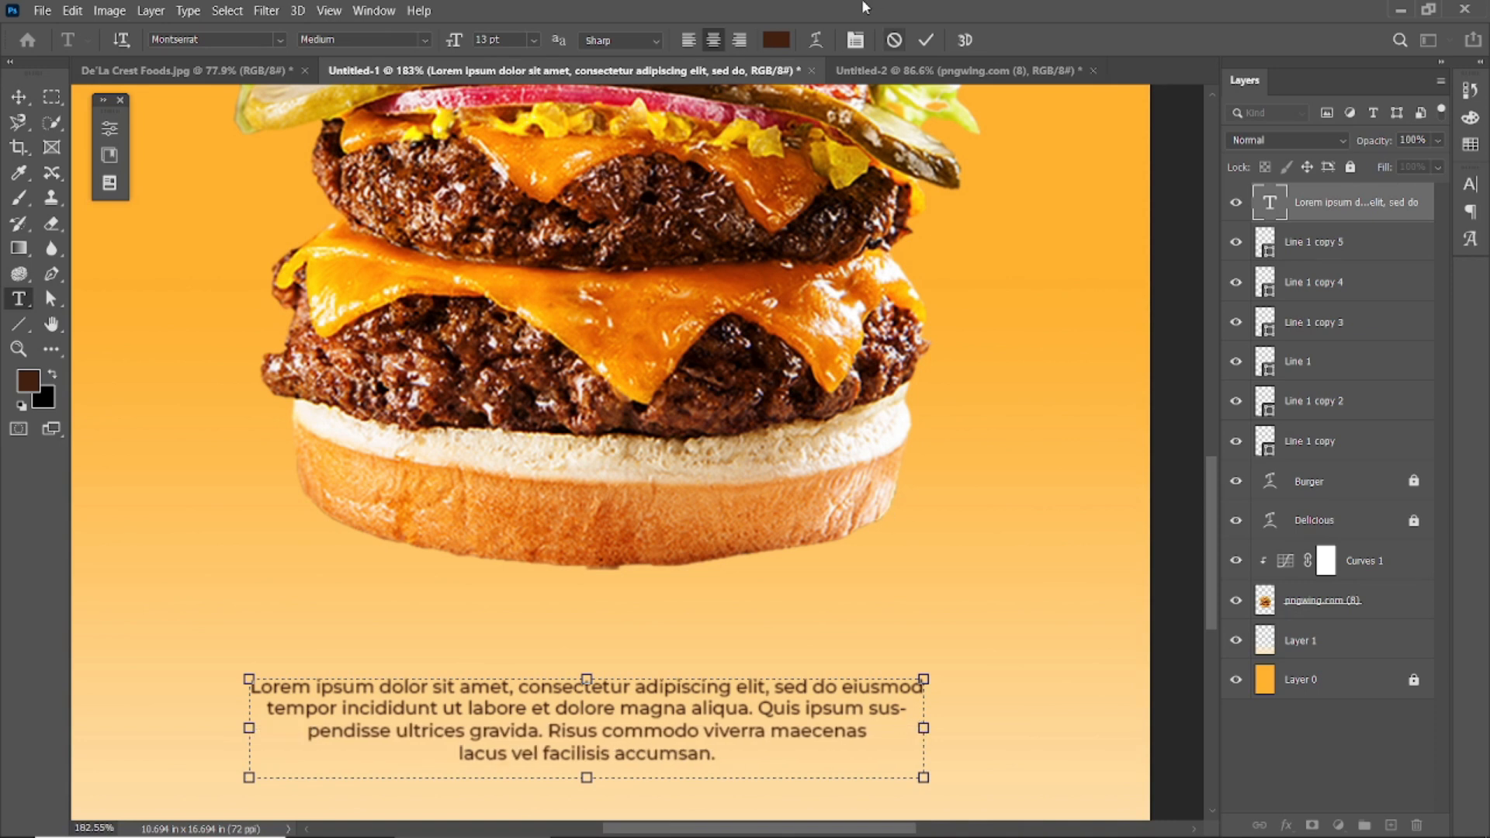
{"action": "left_click", "coordinate": [926, 39]}
{"action": "key", "text": "v"}
Deselect the paragraph and switch to the De'La Crest Foods.jpg document.
{"action": "left_click", "coordinate": [1037, 540]}
{"action": "scroll", "coordinate": [617, 606], "scroll_direction": "down", "scroll_amount": 7}
{"action": "left_click", "coordinate": [945, 605]}
{"action": "scroll", "coordinate": [945, 606], "scroll_direction": "down", "scroll_amount": 3}
{"action": "left_click", "coordinate": [653, 710]}
{"action": "left_click", "coordinate": [936, 569]}
{"action": "left_click", "coordinate": [215, 74]}
Move Layer 1 beneath the social icons and select all three icons.
{"action": "left_click_drag", "start_coordinate": [1403, 207], "coordinate": [1363, 342]}
{"action": "left_click", "coordinate": [688, 306]}
{"action": "left_click", "coordinate": [380, 200]}
{"action": "left_click_drag", "start_coordinate": [380, 201], "coordinate": [638, 666]}
Select the Twitter icon, then select the right-side accent line layer.
{"action": "scroll", "coordinate": [629, 683], "scroll_direction": "up", "scroll_amount": 3}
{"action": "scroll", "coordinate": [614, 726], "scroll_direction": "down", "scroll_amount": 2}
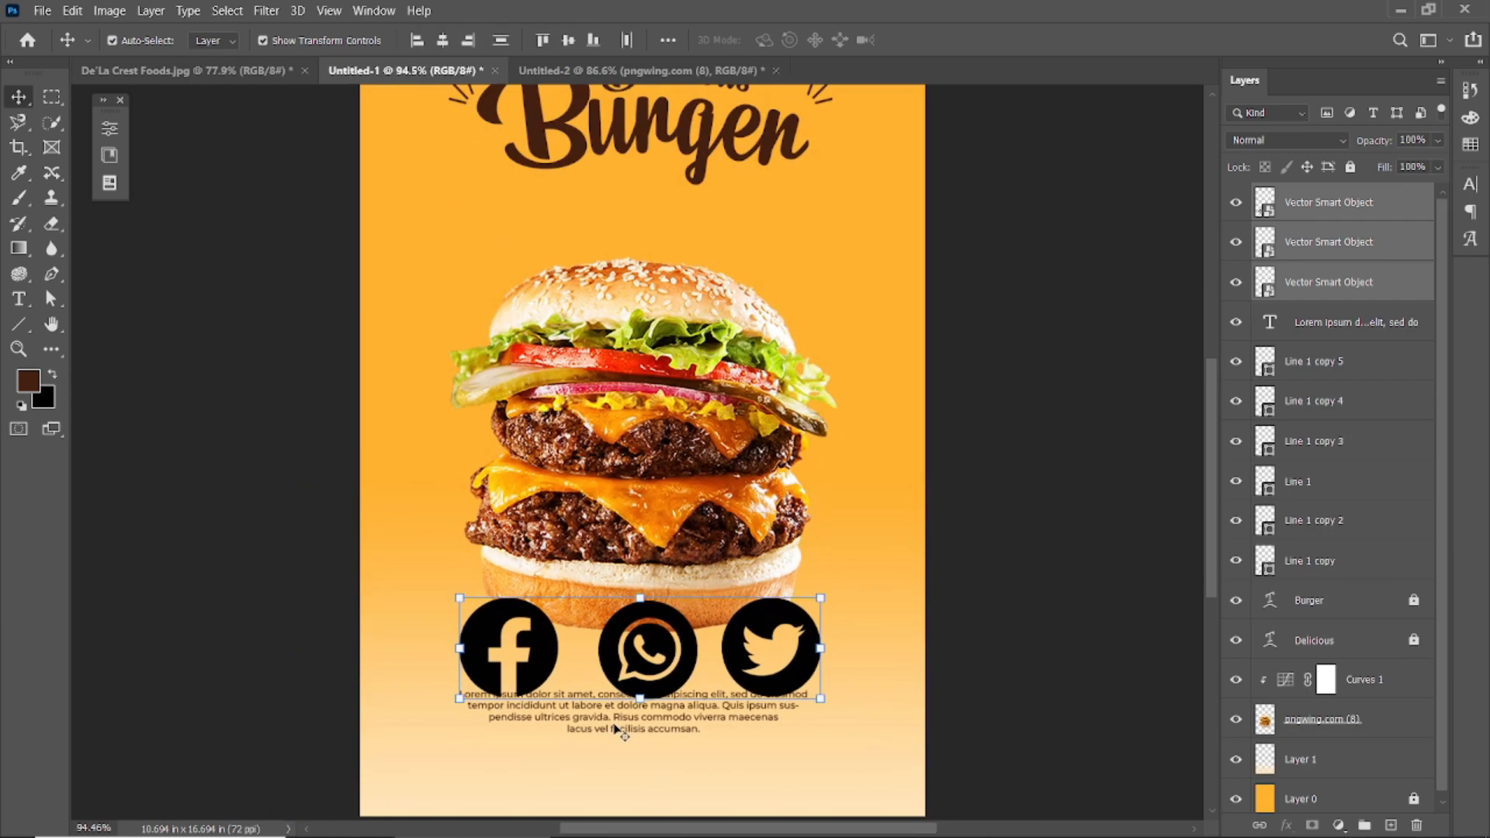
{"action": "scroll", "coordinate": [962, 439], "scroll_direction": "up", "scroll_amount": 1}
{"action": "left_click", "coordinate": [962, 442]}
{"action": "left_click", "coordinate": [769, 687]}
{"action": "left_click", "coordinate": [1158, 372]}
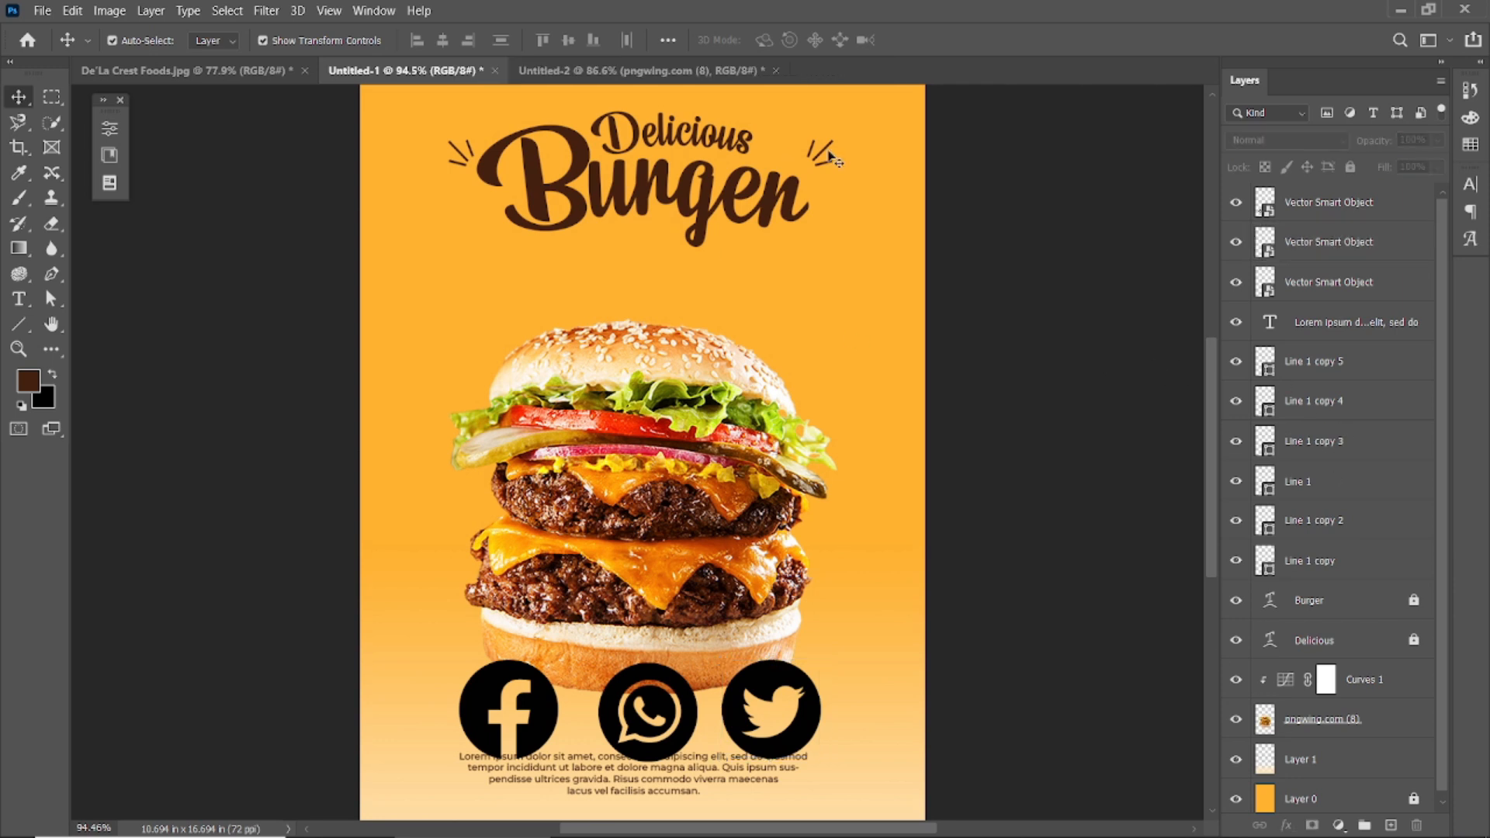
{"action": "left_click", "coordinate": [1295, 342]}
Group the three right-side accent line layers.
{"action": "left_click", "coordinate": [1363, 402], "text": "ctrl"}
{"action": "left_click", "coordinate": [1356, 443], "text": "ctrl"}
{"action": "right_click", "coordinate": [1355, 390]}
{"action": "left_click", "coordinate": [1385, 412]}
{"action": "key", "text": "ctrl+g"}
Group the left-side accent line layers.
{"action": "left_click", "coordinate": [1346, 291]}
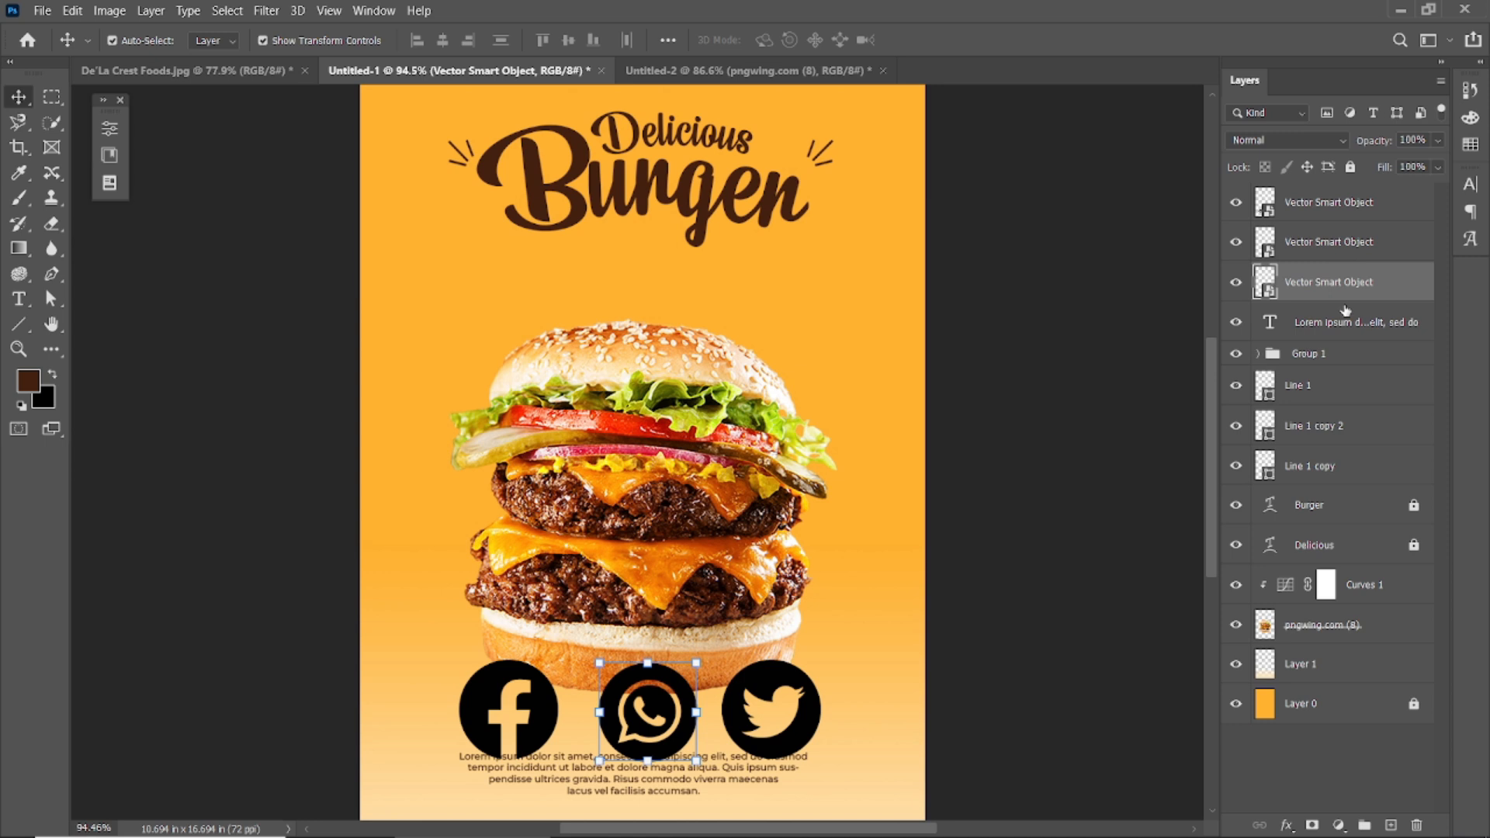
{"action": "left_click", "coordinate": [1331, 384]}
{"action": "left_click", "coordinate": [1336, 426], "text": "ctrl"}
{"action": "left_click", "coordinate": [1338, 464], "text": "ctrl"}
{"action": "key", "text": "ctrl+g"}
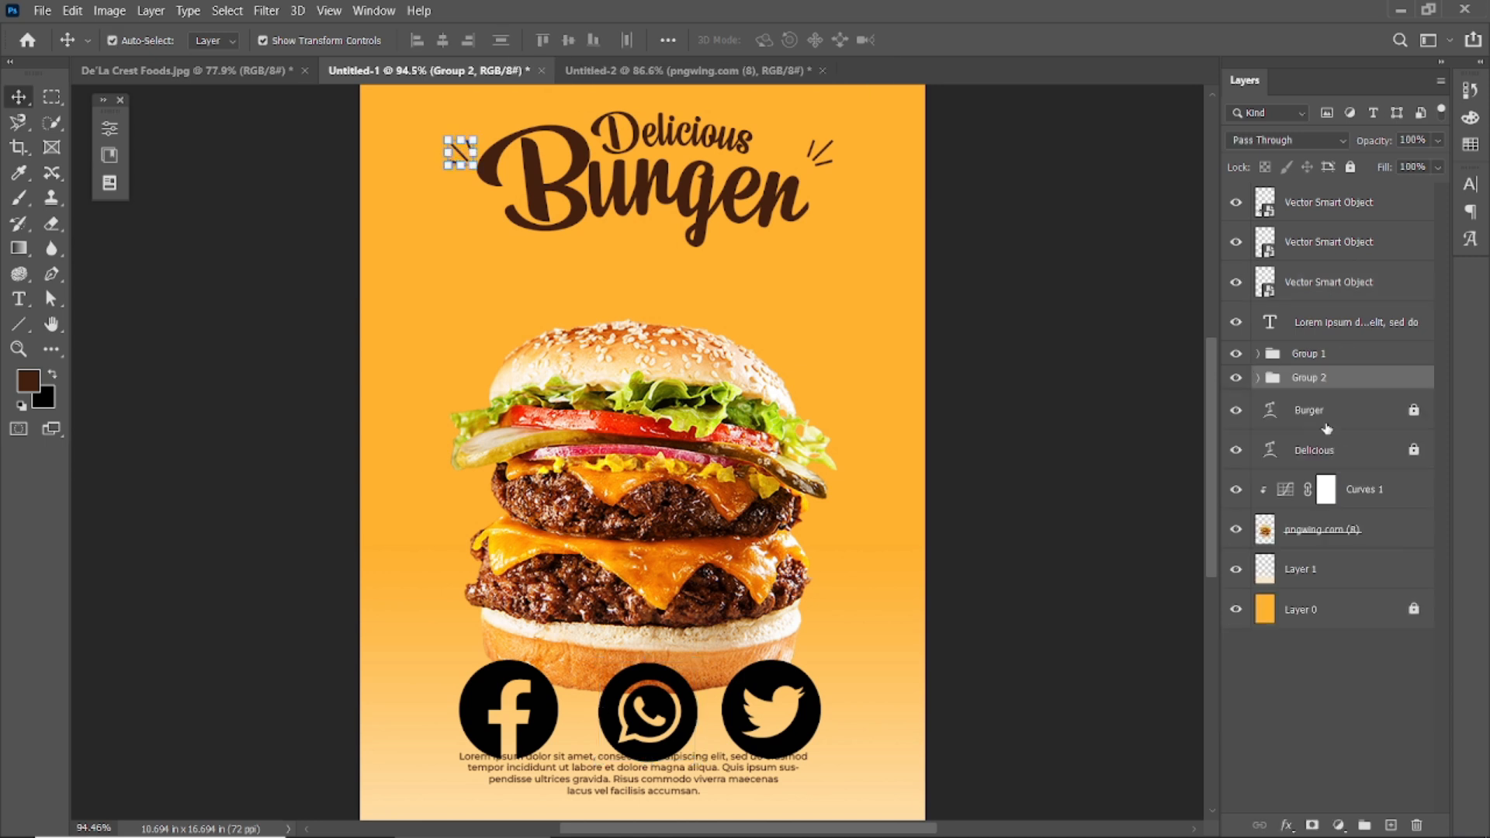
Rename the two line groups Line and Line 2.
{"action": "double_click", "coordinate": [1309, 355]}
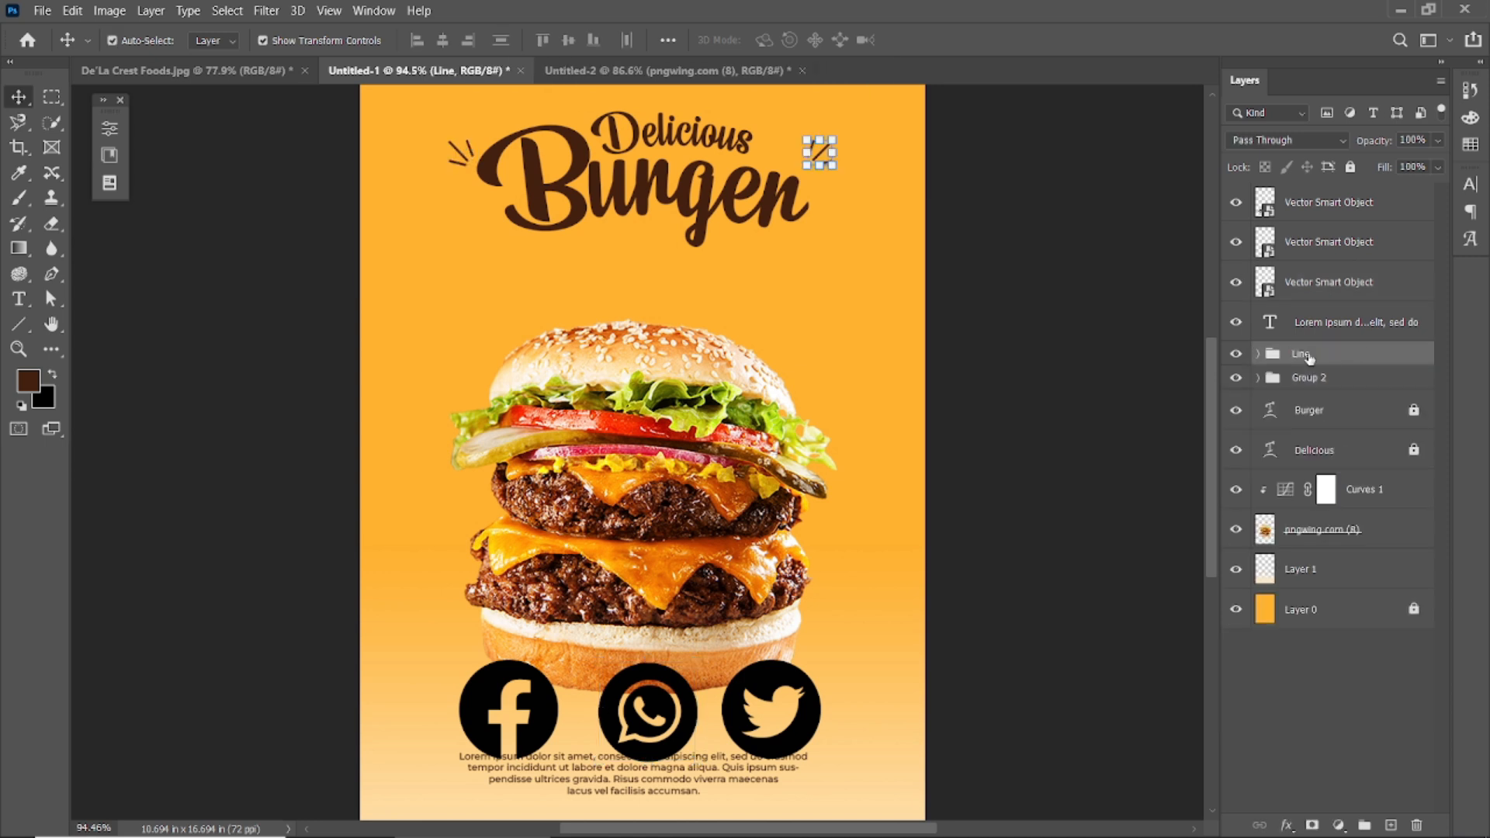
{"action": "double_click", "coordinate": [1310, 378]}
{"action": "key", "text": "Return"}
{"action": "left_click", "coordinate": [1046, 284]}
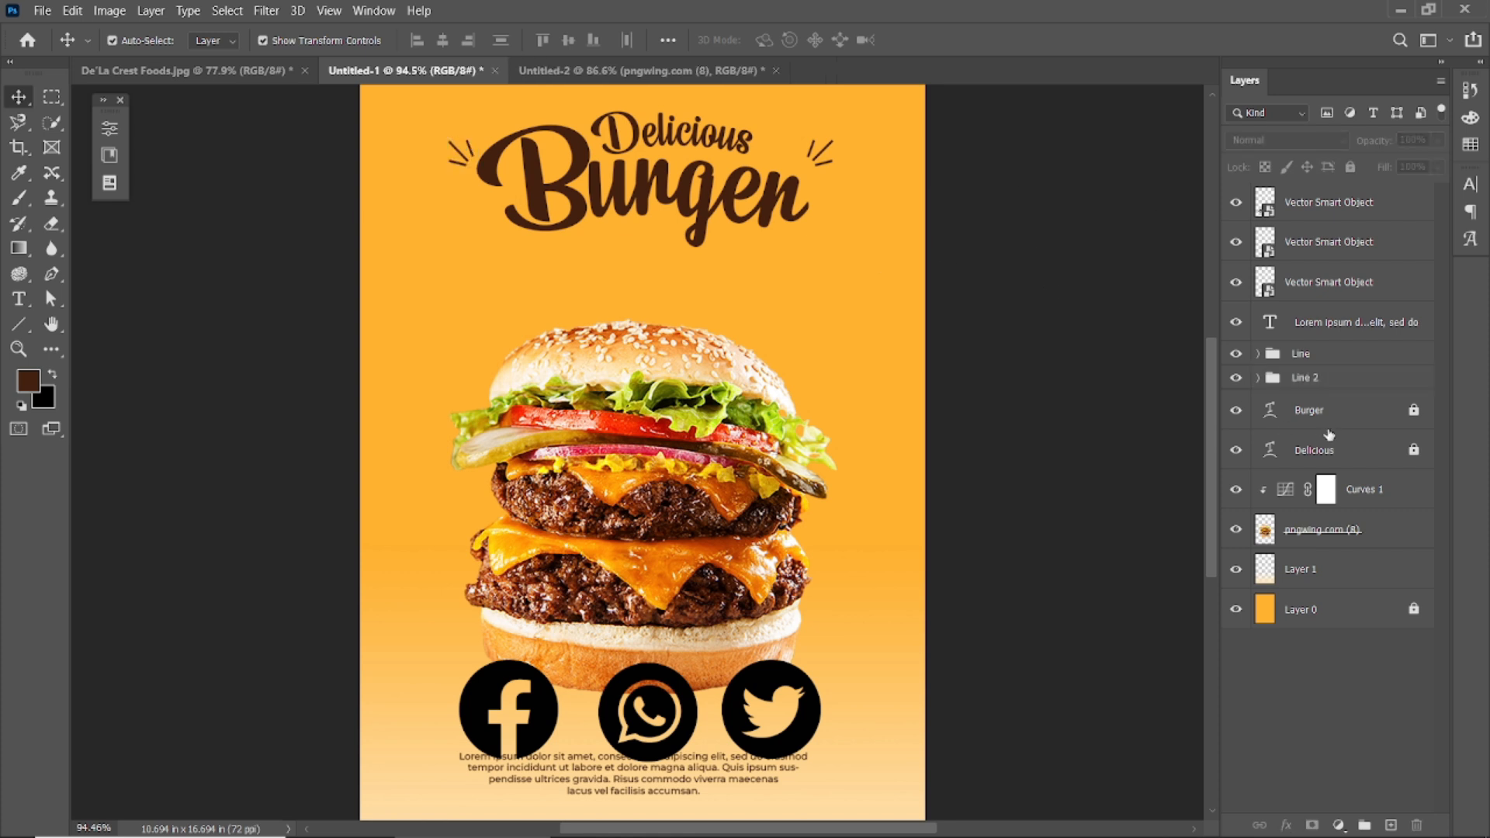
Move the paragraph layer down and group it with Delicious and Burger as Text.
{"action": "left_click", "coordinate": [613, 772]}
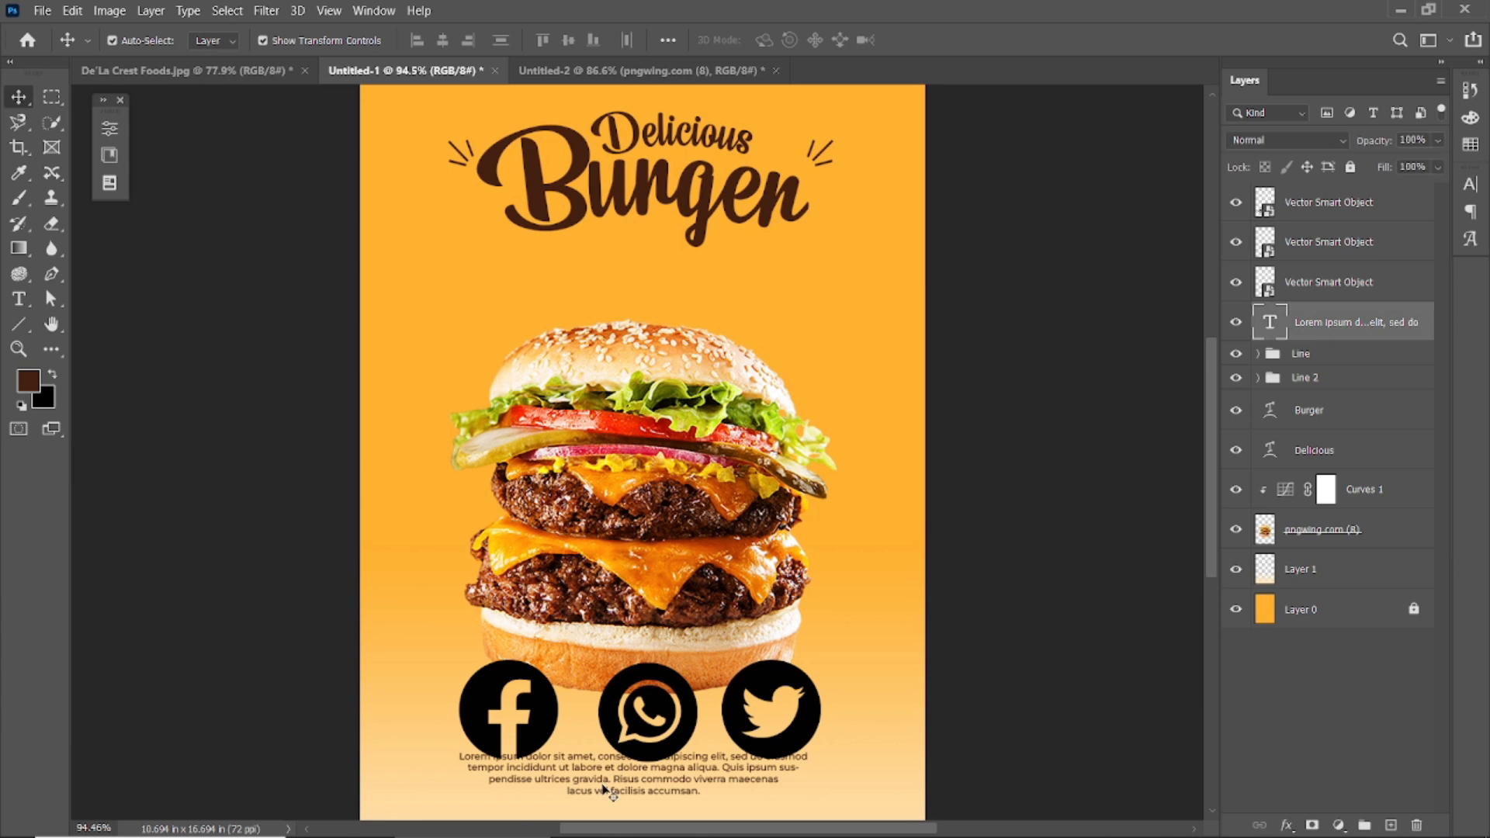
{"action": "left_click_drag", "start_coordinate": [1340, 336], "coordinate": [1346, 386]}
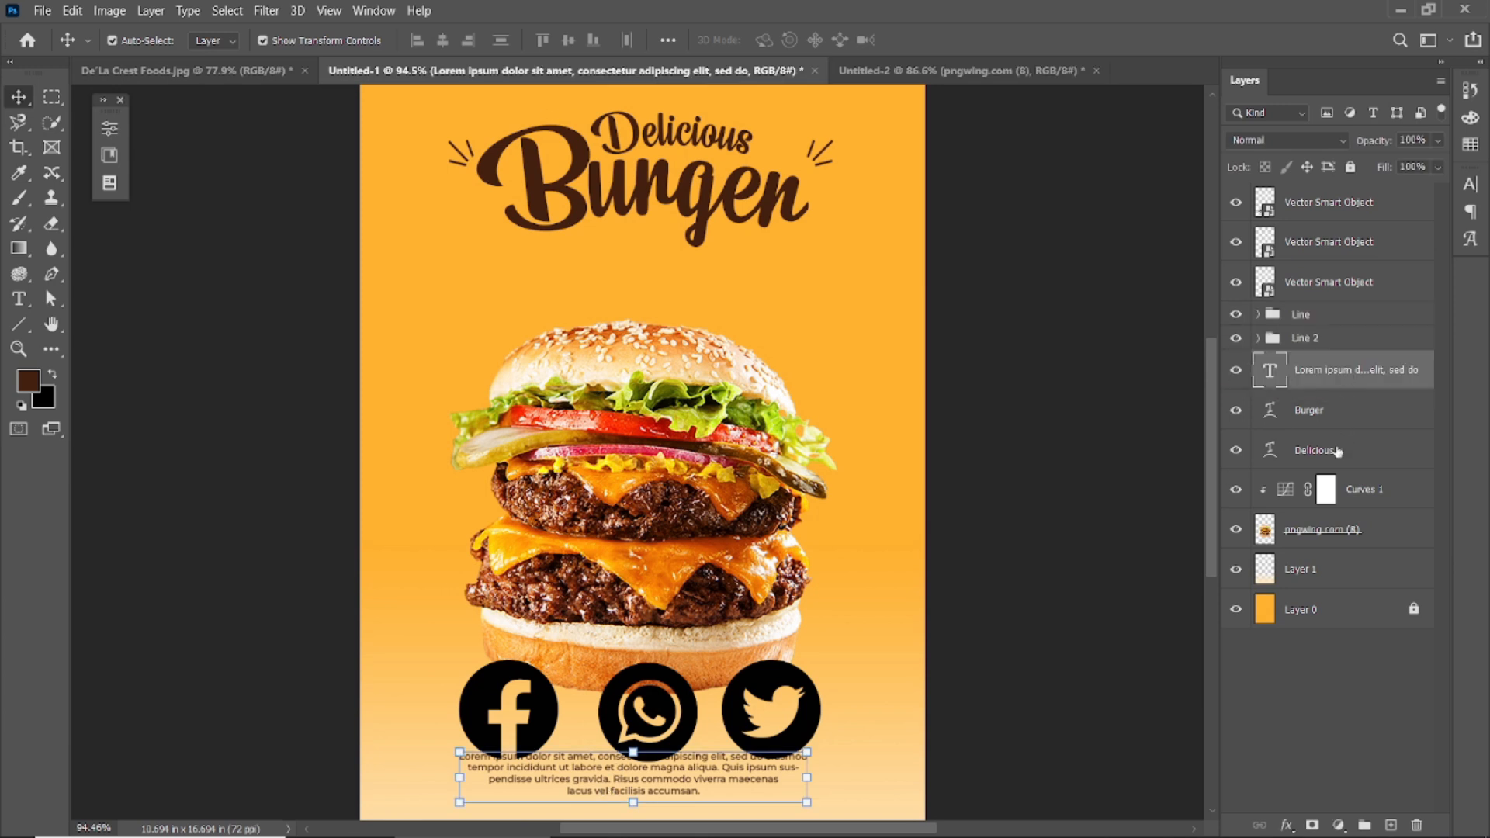
{"action": "left_click", "coordinate": [1337, 451], "text": "shift"}
{"action": "key", "text": "ctrl+g"}
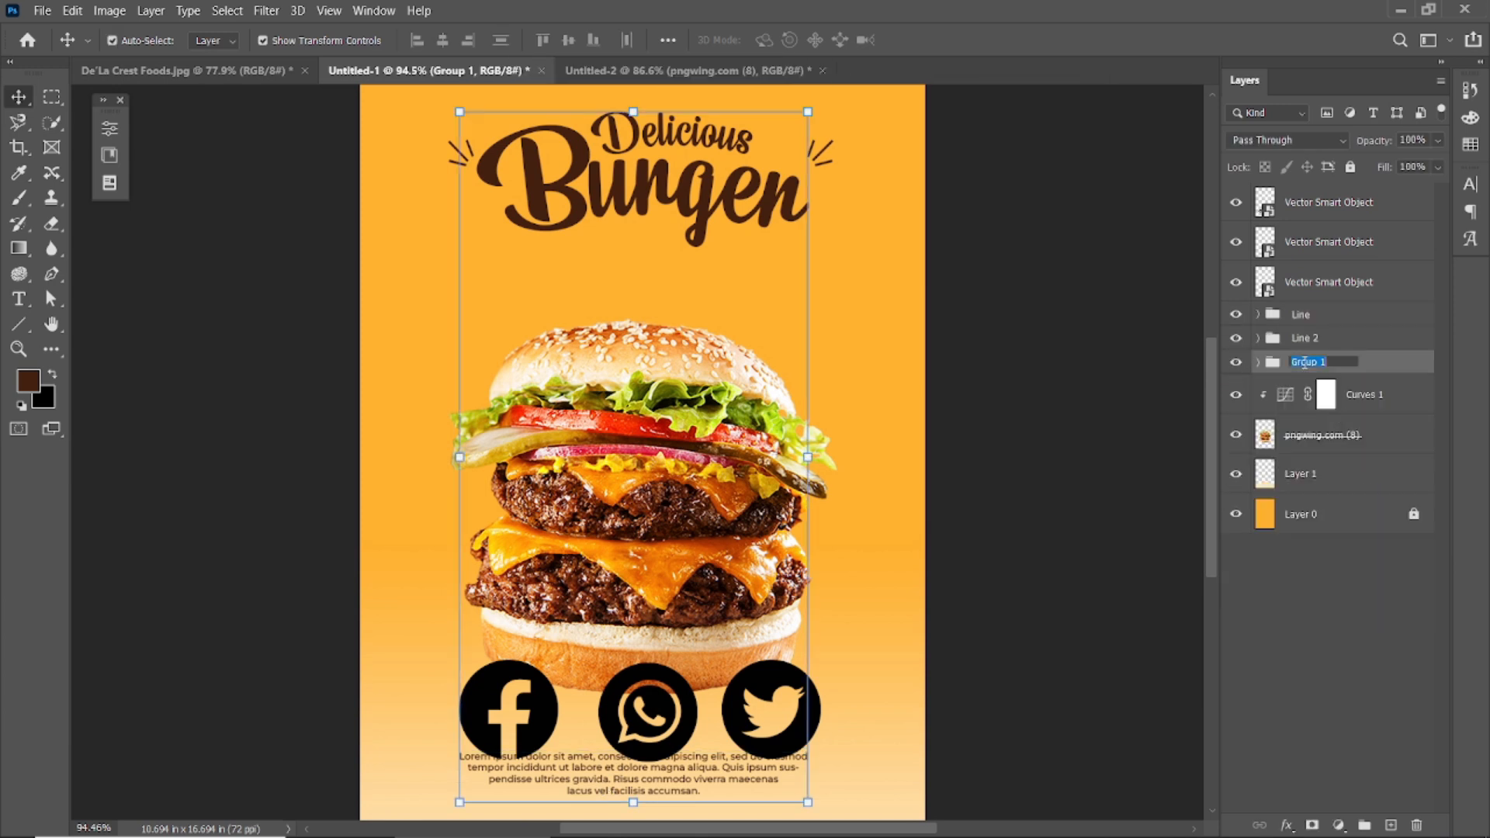
{"action": "key", "text": "Return"}
{"action": "left_click", "coordinate": [1173, 433]}
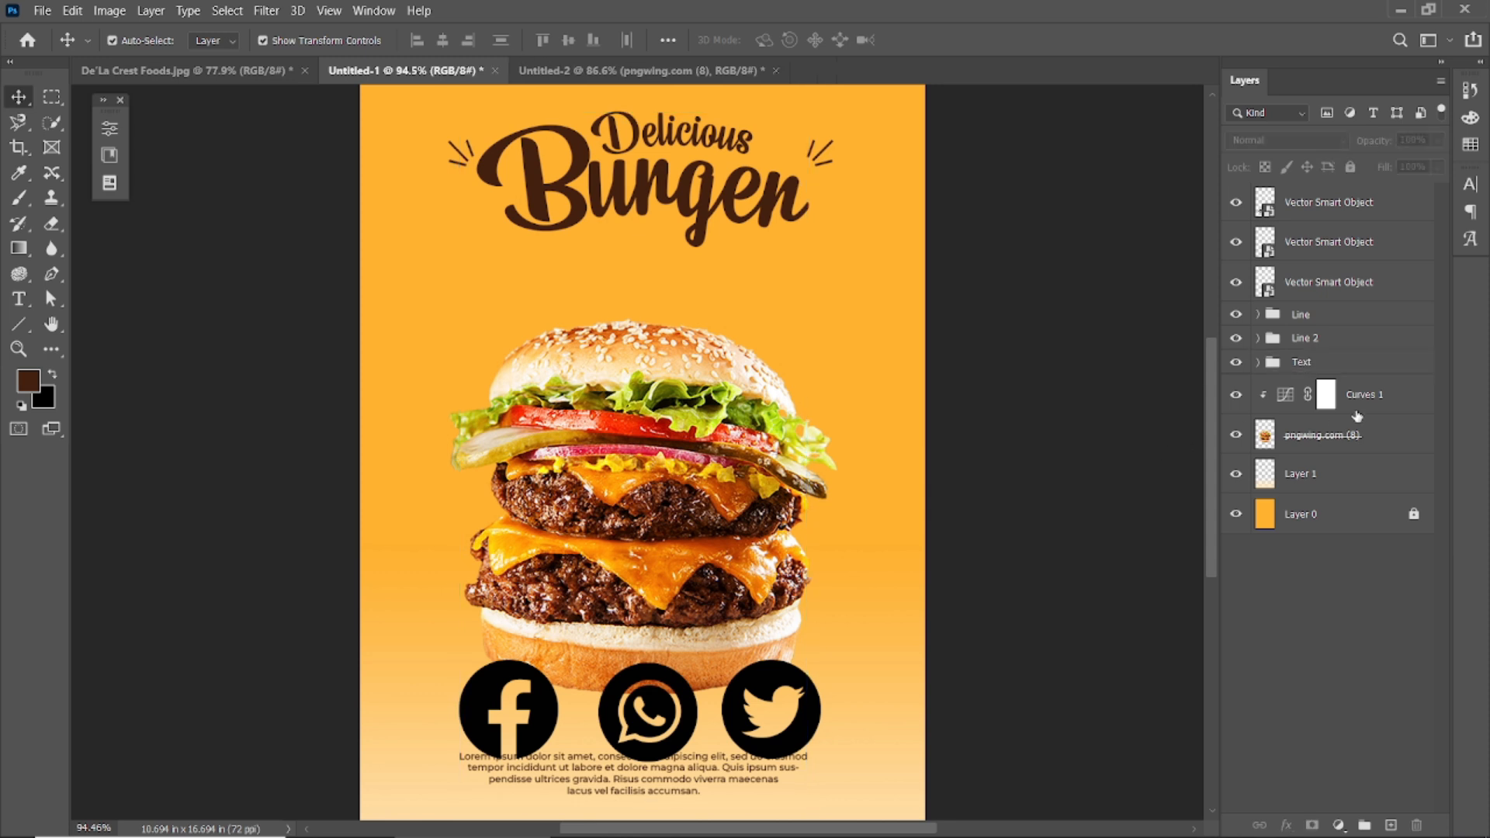
{"action": "left_click", "coordinate": [1345, 280]}
{"action": "scroll", "coordinate": [1114, 430], "scroll_direction": "down", "scroll_amount": 1}
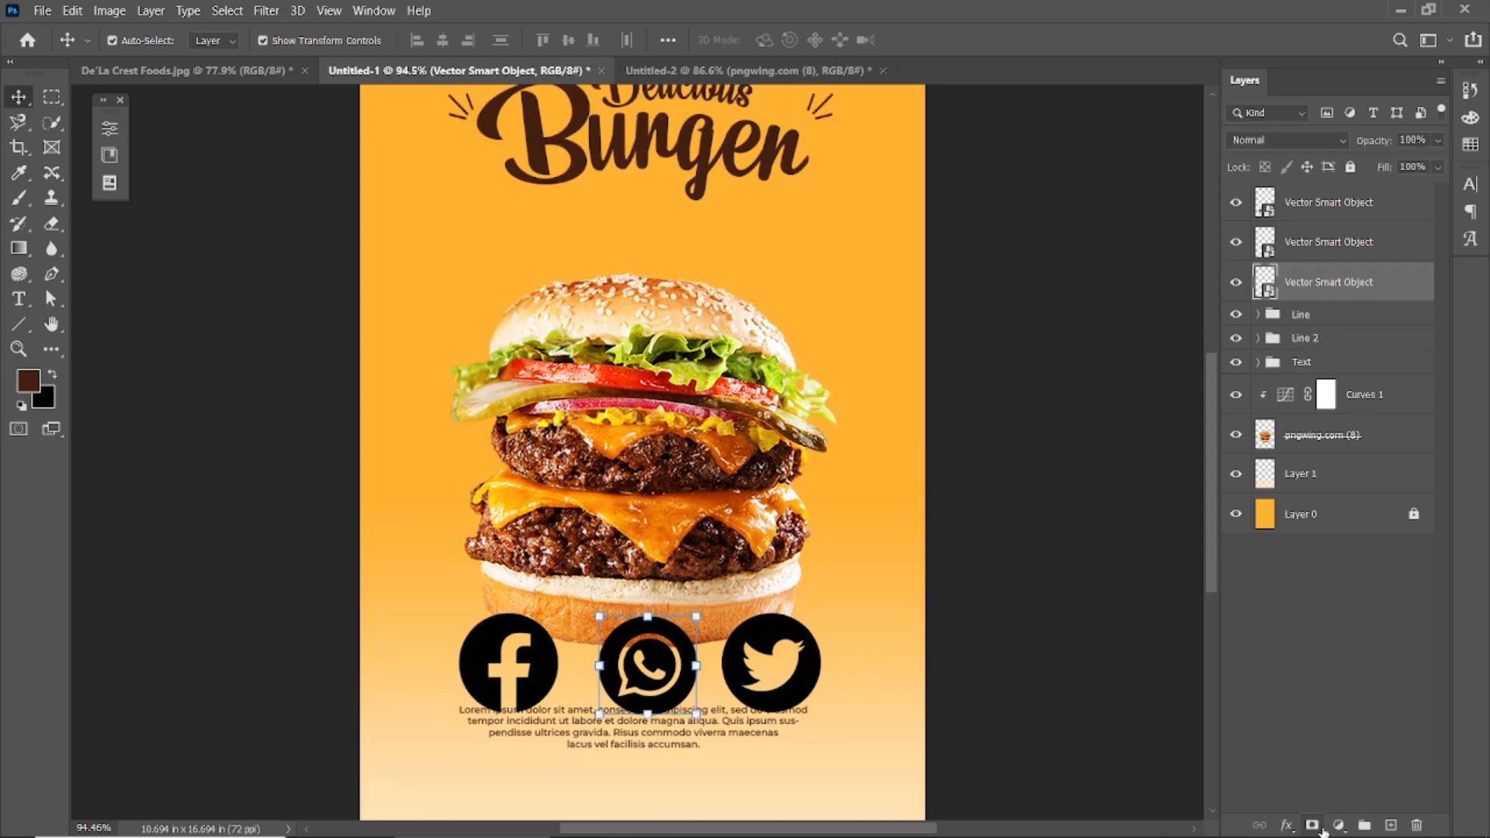
Give the WhatsApp icon a Color Overlay in the title's dark brown, sampled from the title.
{"action": "left_click", "coordinate": [1338, 825]}
{"action": "left_click", "coordinate": [1286, 824]}
{"action": "left_click", "coordinate": [1286, 824]}
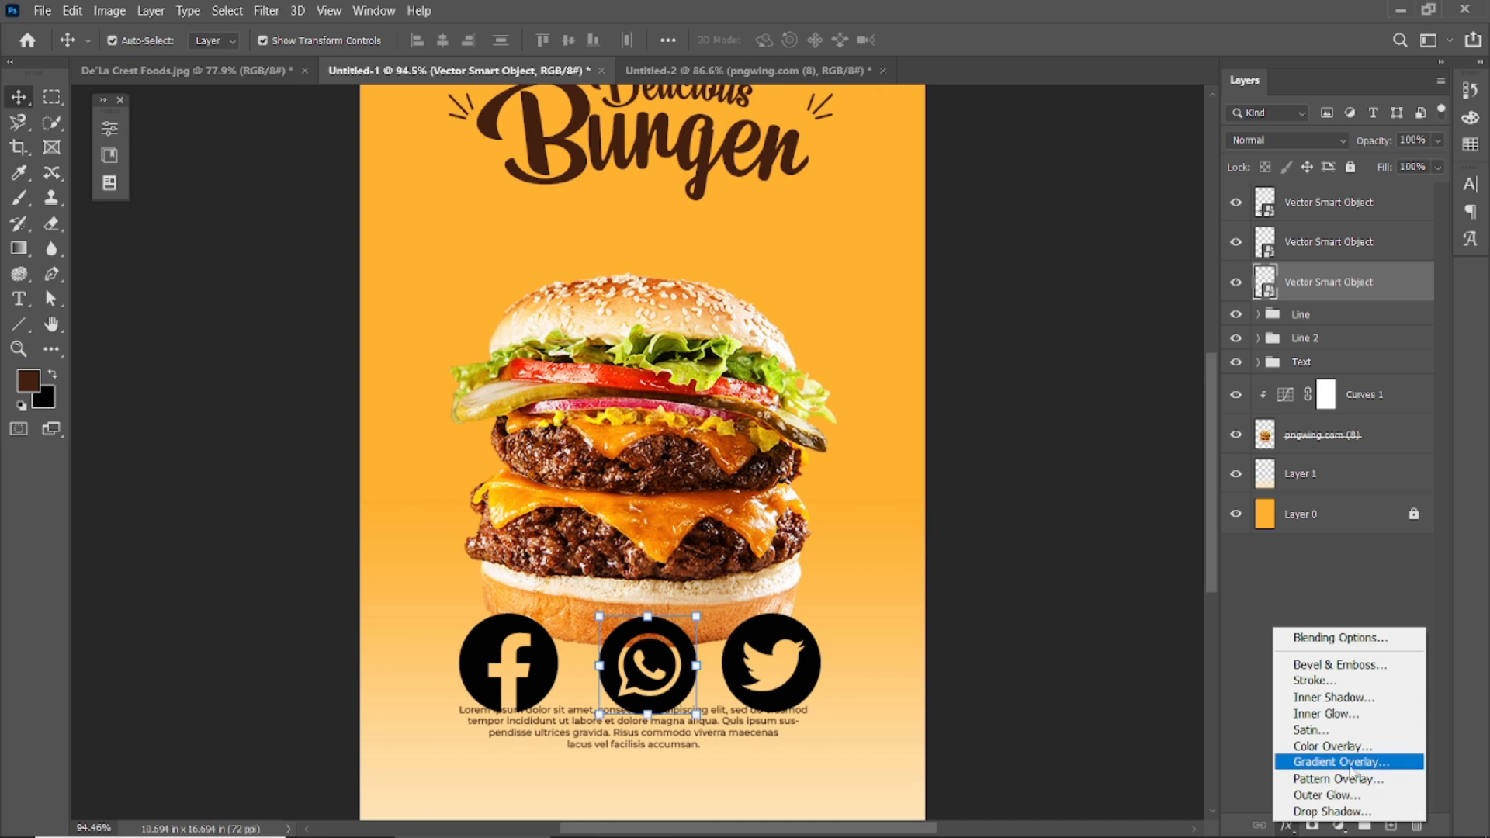
{"action": "left_click", "coordinate": [1352, 747]}
{"action": "left_click", "coordinate": [1191, 312]}
{"action": "left_click", "coordinate": [554, 142]}
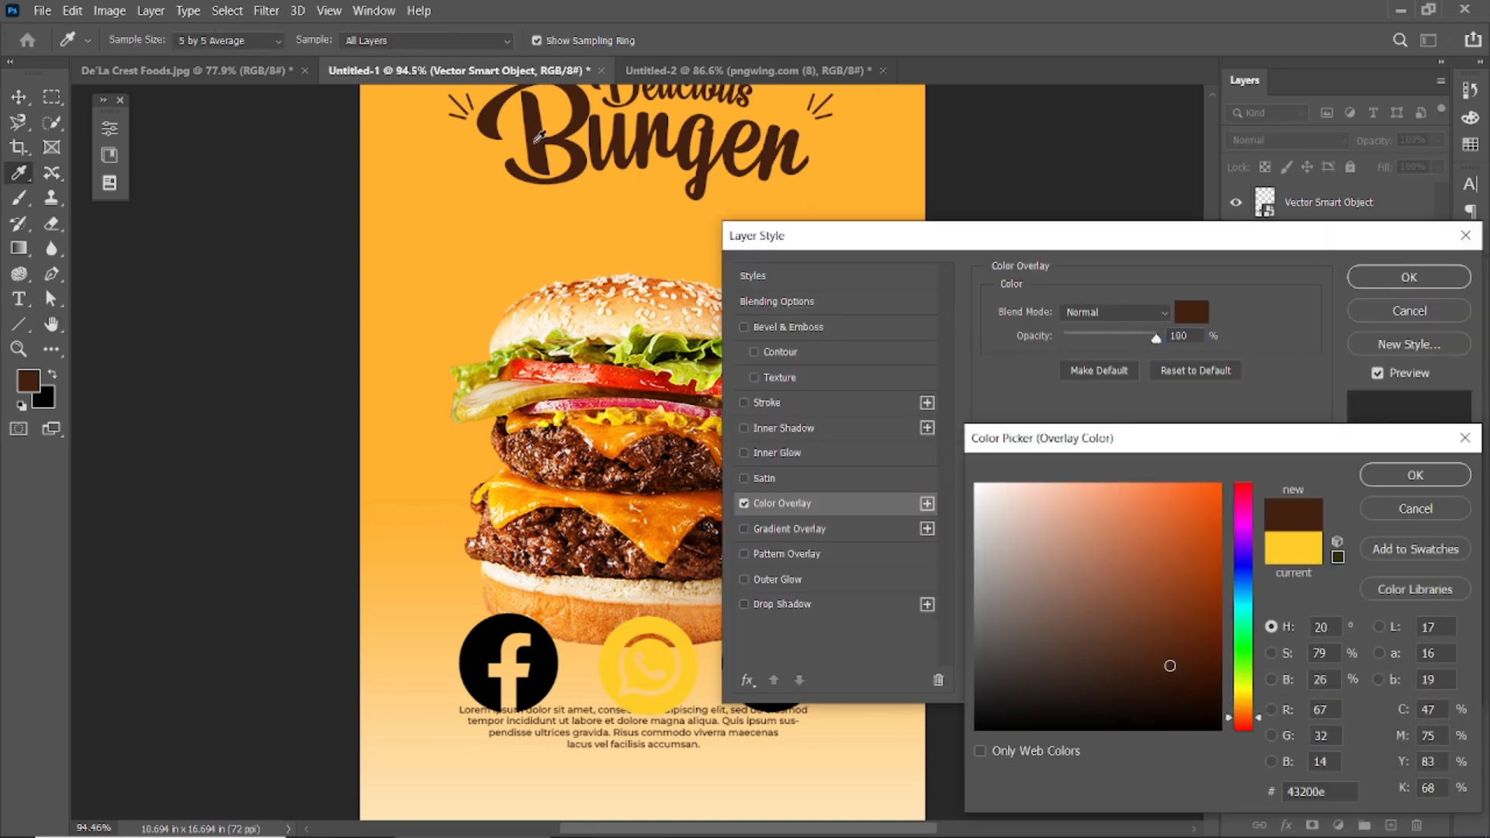
{"action": "left_click", "coordinate": [1383, 473]}
{"action": "left_click", "coordinate": [1408, 277]}
Apply the same dark brown Color Overlay to the Twitter and Facebook icons.
{"action": "left_click", "coordinate": [1328, 241]}
{"action": "left_click", "coordinate": [1286, 825]}
{"action": "left_click", "coordinate": [1330, 741]}
{"action": "left_click", "coordinate": [1407, 236]}
{"action": "left_click", "coordinate": [1329, 202]}
{"action": "left_click", "coordinate": [1288, 826]}
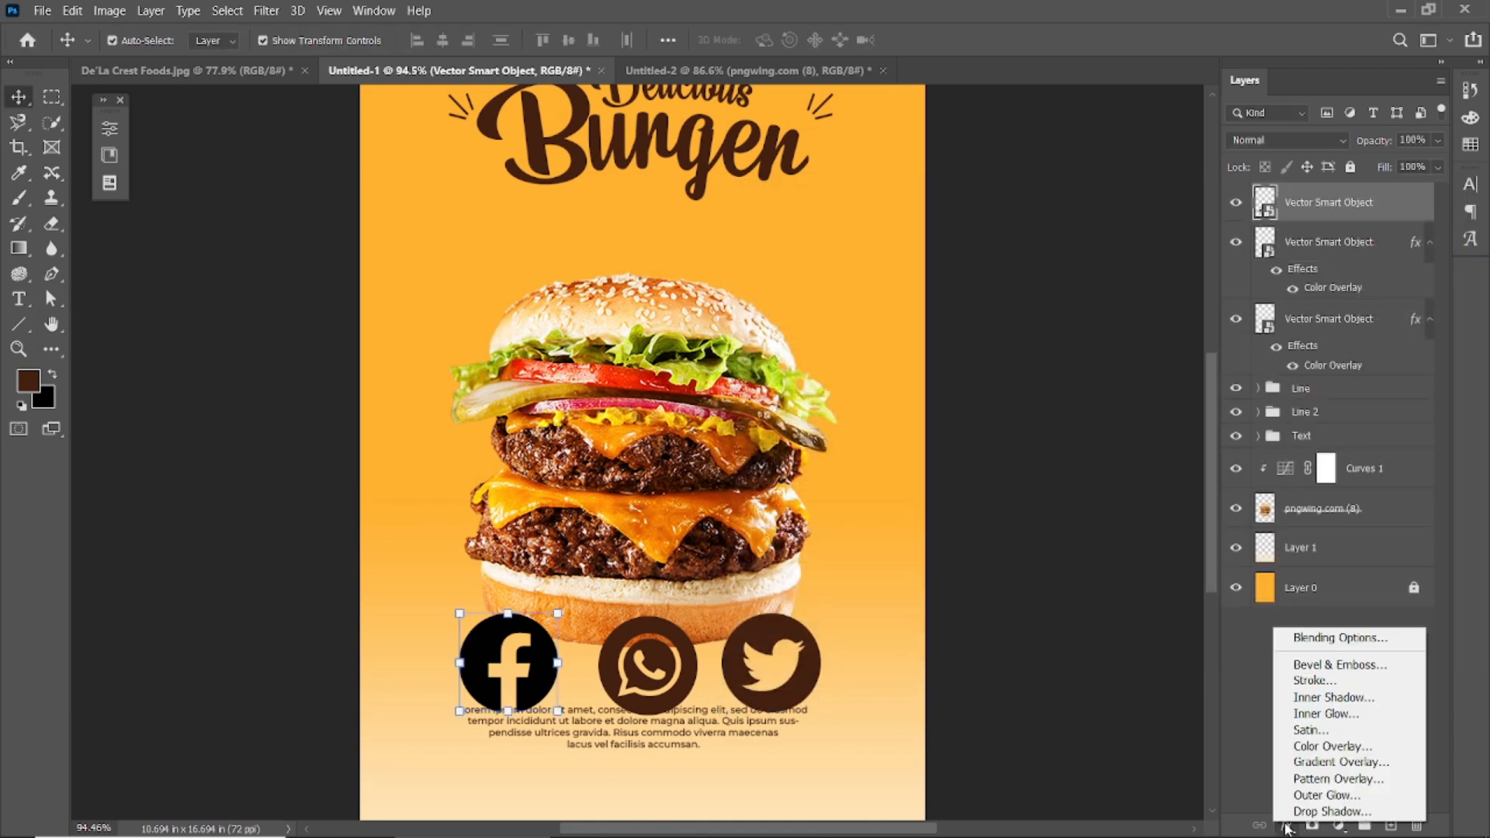
{"action": "left_click", "coordinate": [1369, 746]}
{"action": "left_click", "coordinate": [1405, 234]}
Select the Facebook, WhatsApp and Twitter icon layers together.
{"action": "left_click", "coordinate": [560, 688]}
{"action": "left_click", "coordinate": [576, 743]}
{"action": "scroll", "coordinate": [575, 744], "scroll_direction": "up", "scroll_amount": 3}
{"action": "scroll", "coordinate": [576, 743], "scroll_direction": "down", "scroll_amount": 5}
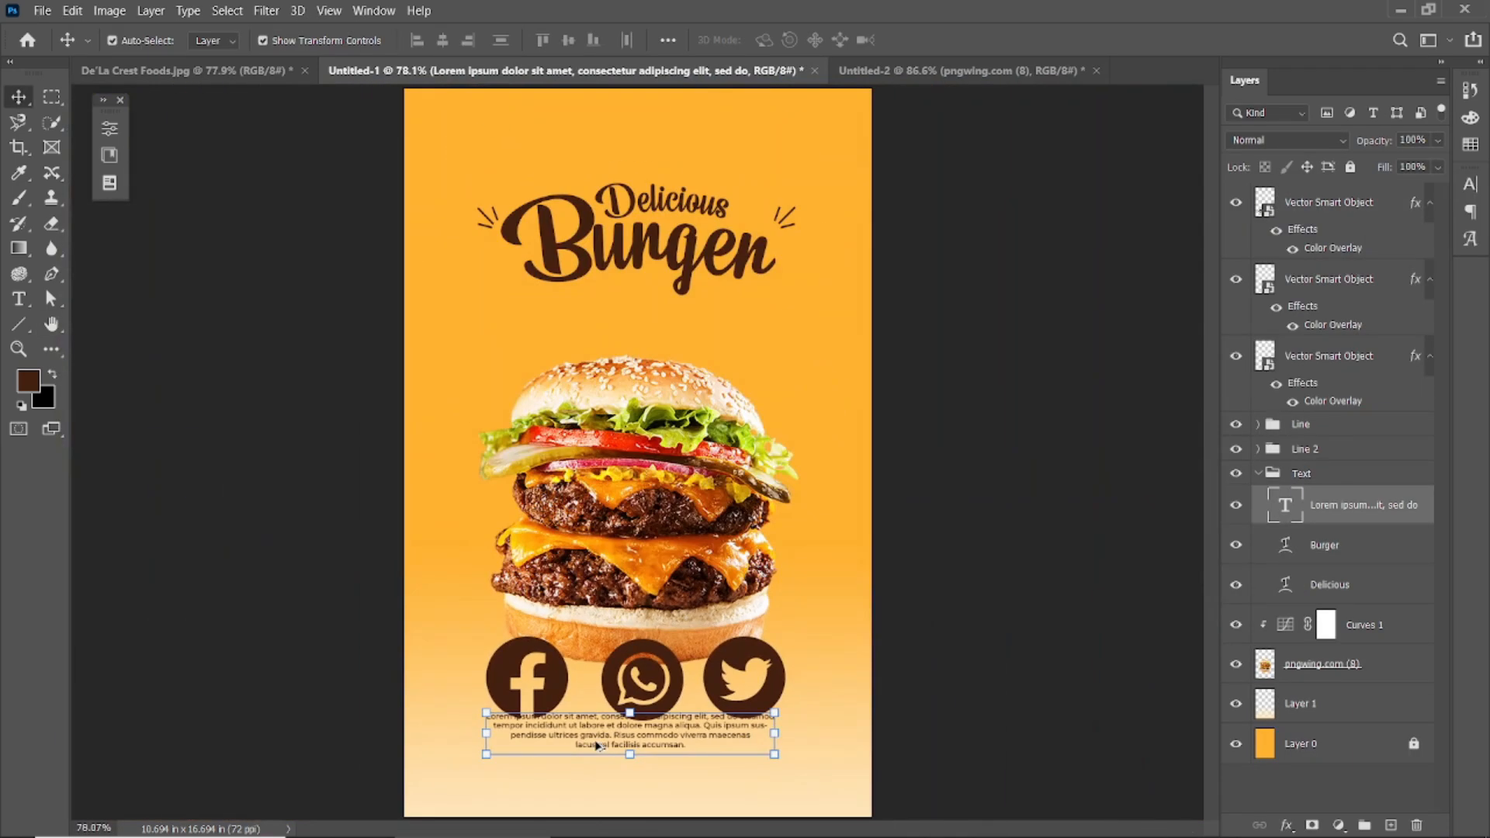
{"action": "left_click", "coordinate": [514, 642]}
{"action": "left_click", "coordinate": [630, 643], "text": "shift"}
{"action": "left_click", "coordinate": [725, 640], "text": "shift"}
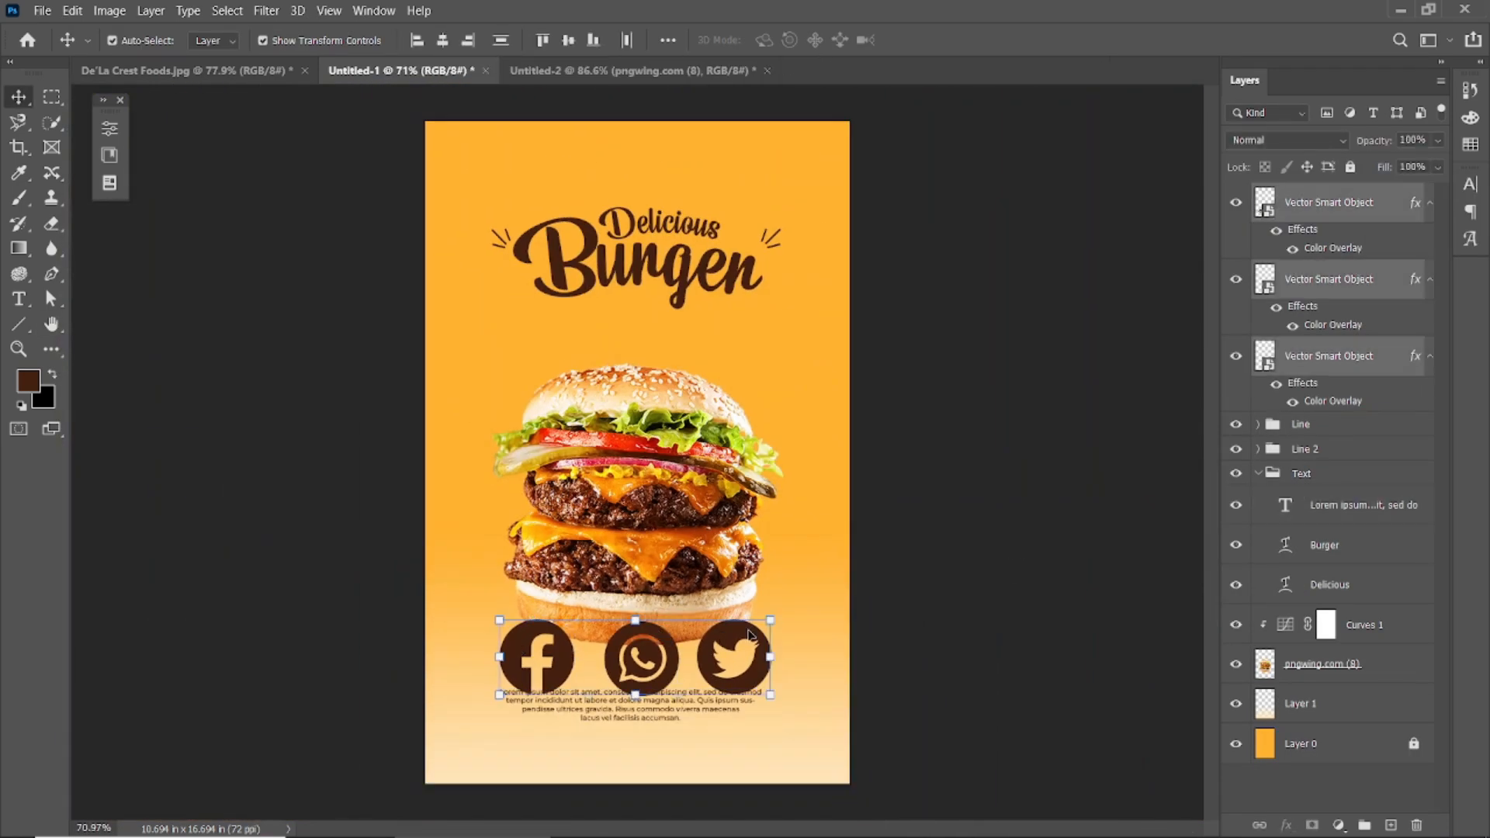
Shrink the three social icons to a tiny size and group them.
{"action": "left_click_drag", "start_coordinate": [768, 621], "coordinate": [659, 650]}
{"action": "left_click", "coordinate": [960, 40]}
{"action": "key", "text": "ctrl+g"}
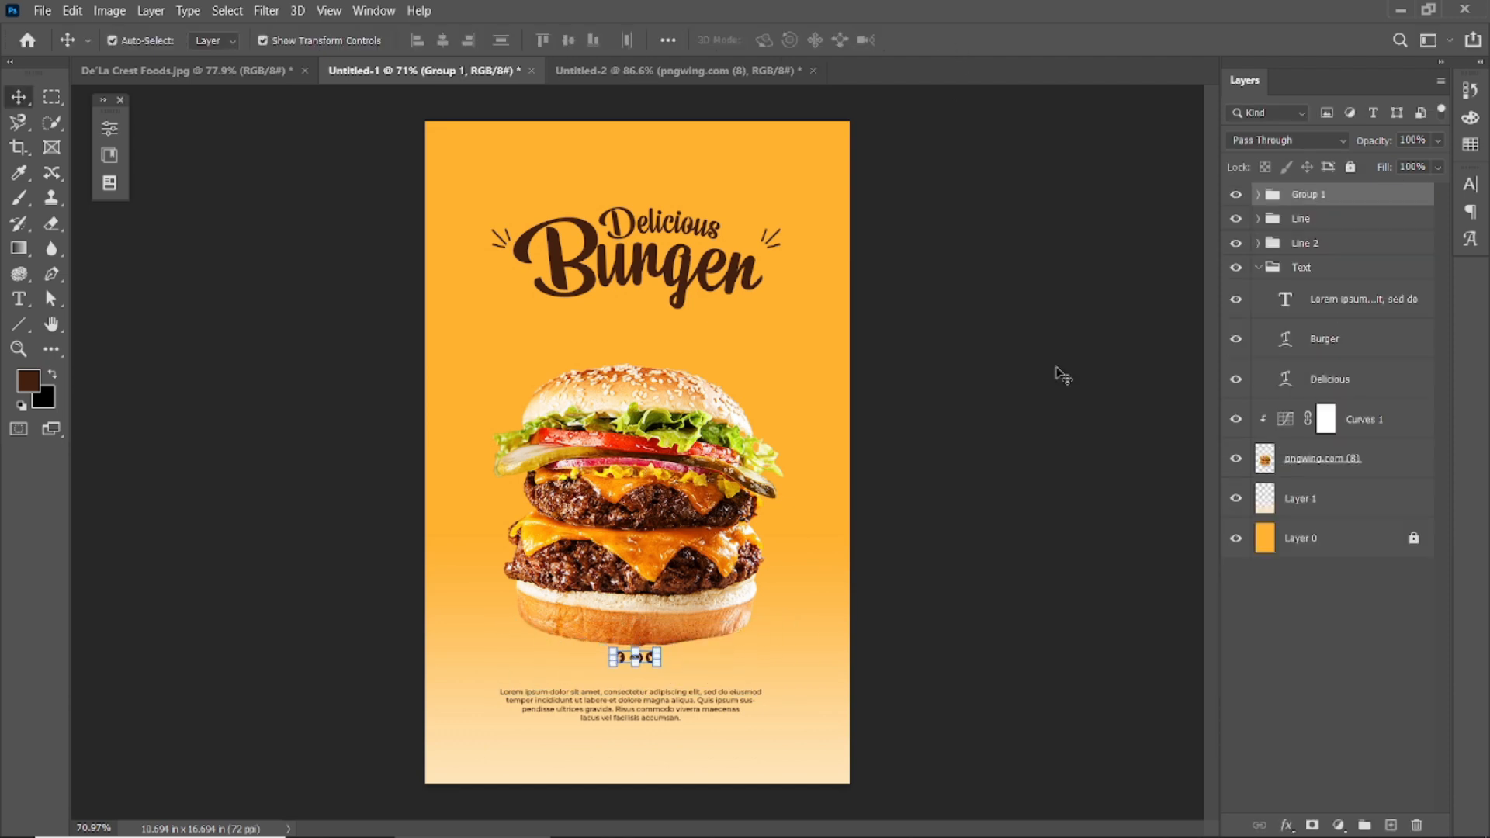
Centre the icon group below the paragraph, then close the Untitled-2 document.
{"action": "key", "text": "ctrl+t"}
{"action": "scroll", "coordinate": [631, 702], "scroll_direction": "up", "scroll_amount": 3}
{"action": "scroll", "coordinate": [665, 742], "scroll_direction": "up", "scroll_amount": 4}
{"action": "scroll", "coordinate": [658, 734], "scroll_direction": "down", "scroll_amount": 2}
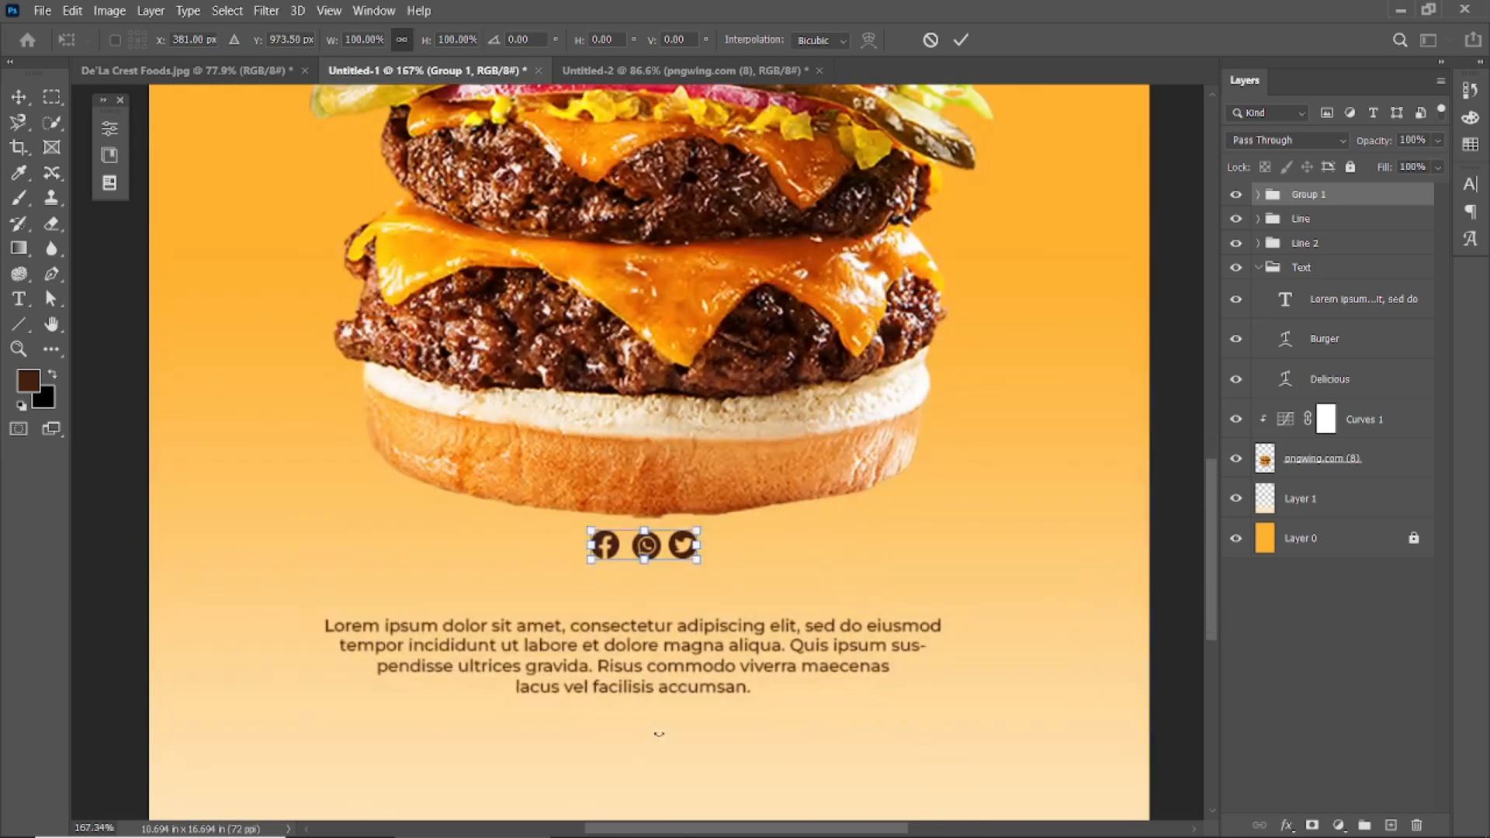
{"action": "left_click_drag", "start_coordinate": [650, 470], "coordinate": [650, 650]}
{"action": "left_click", "coordinate": [961, 39]}
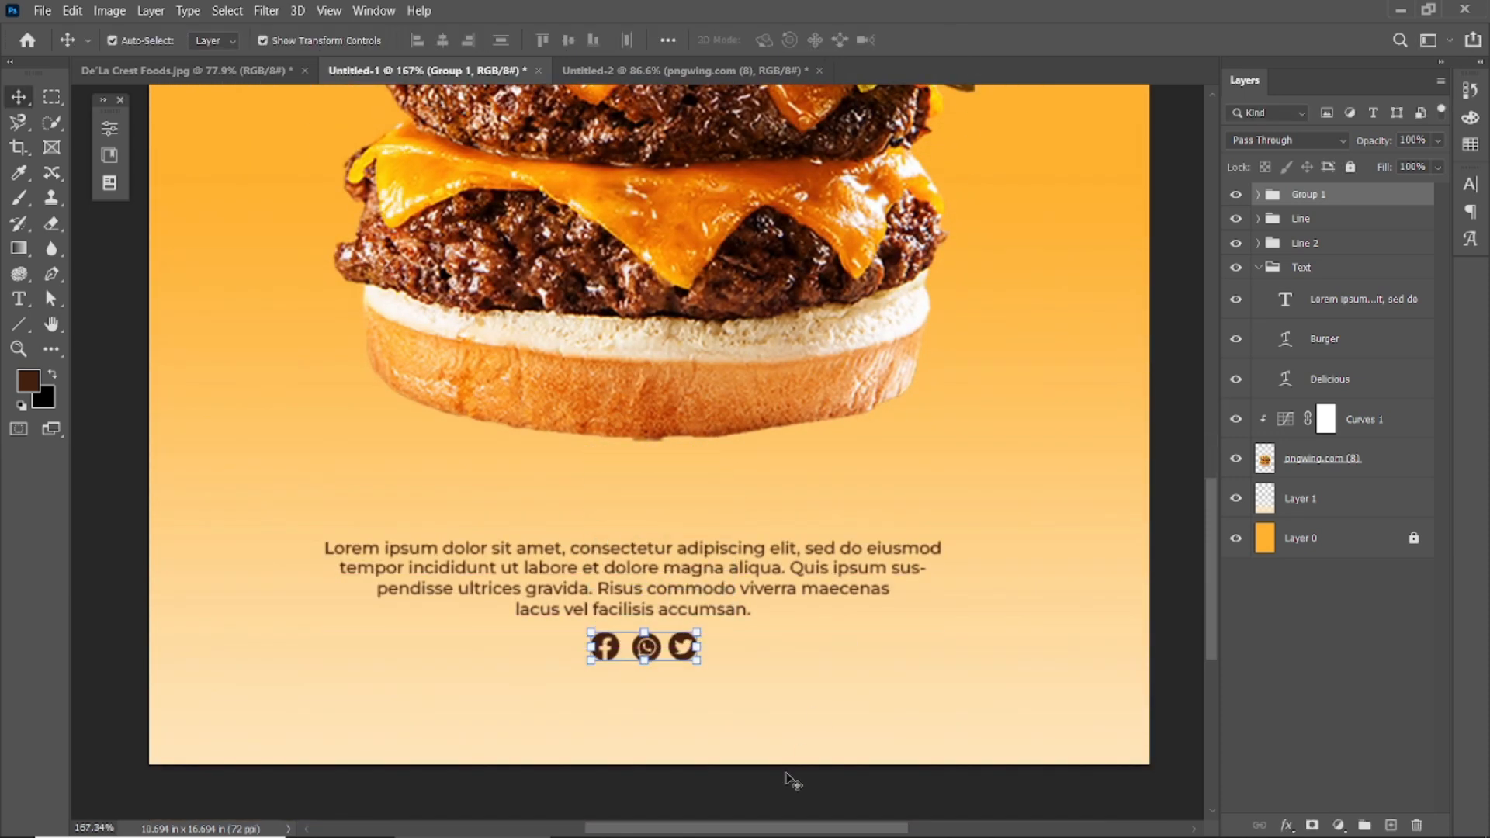
{"action": "scroll", "coordinate": [698, 686], "scroll_direction": "down", "scroll_amount": 10}
{"action": "left_click", "coordinate": [944, 605]}
{"action": "scroll", "coordinate": [609, 596], "scroll_direction": "up", "scroll_amount": 3}
{"action": "scroll", "coordinate": [609, 597], "scroll_direction": "down", "scroll_amount": 1}
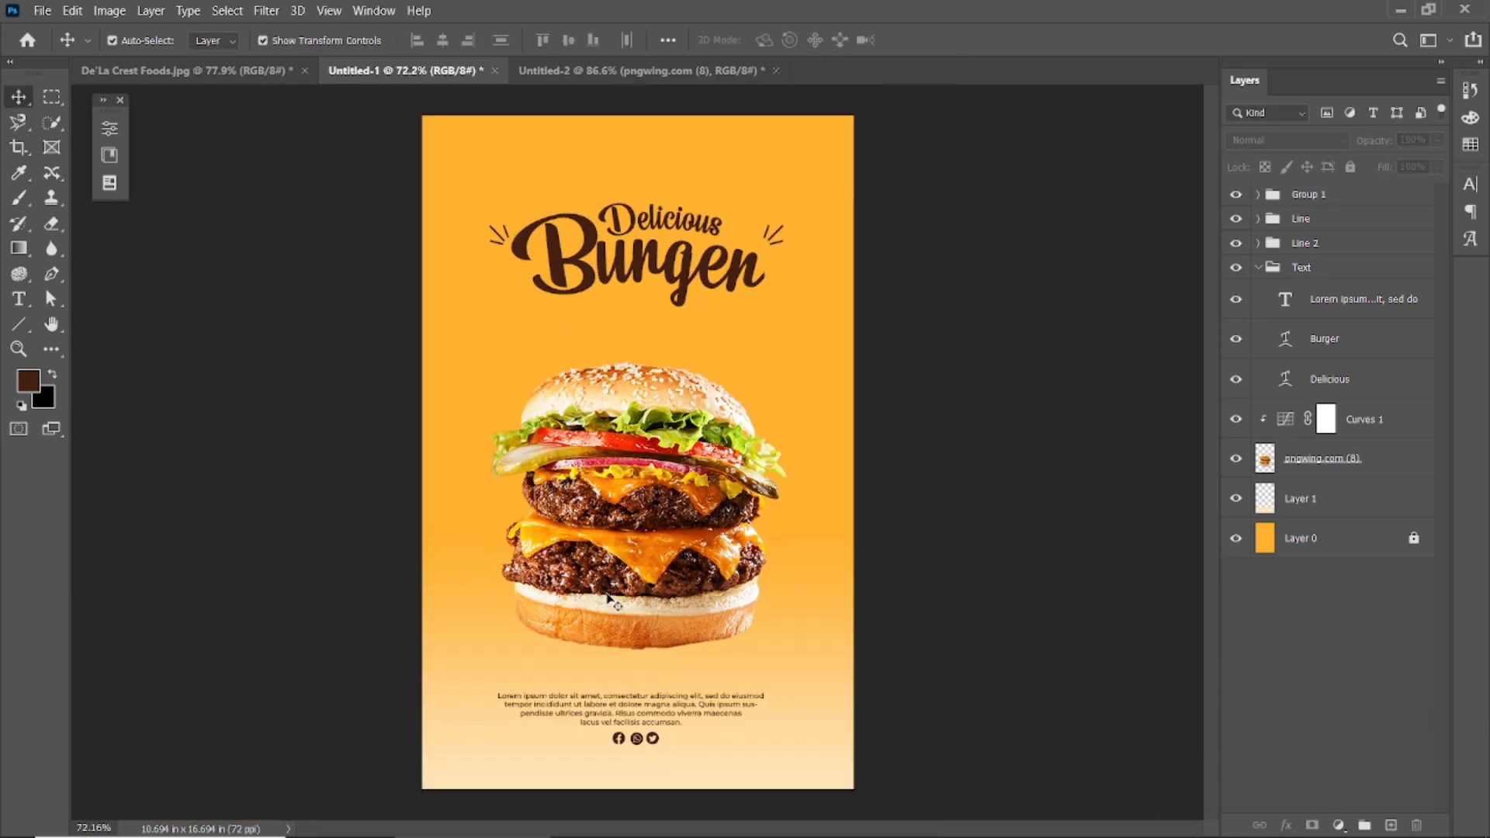
{"action": "left_click", "coordinate": [621, 70]}
{"action": "left_click", "coordinate": [775, 71]}
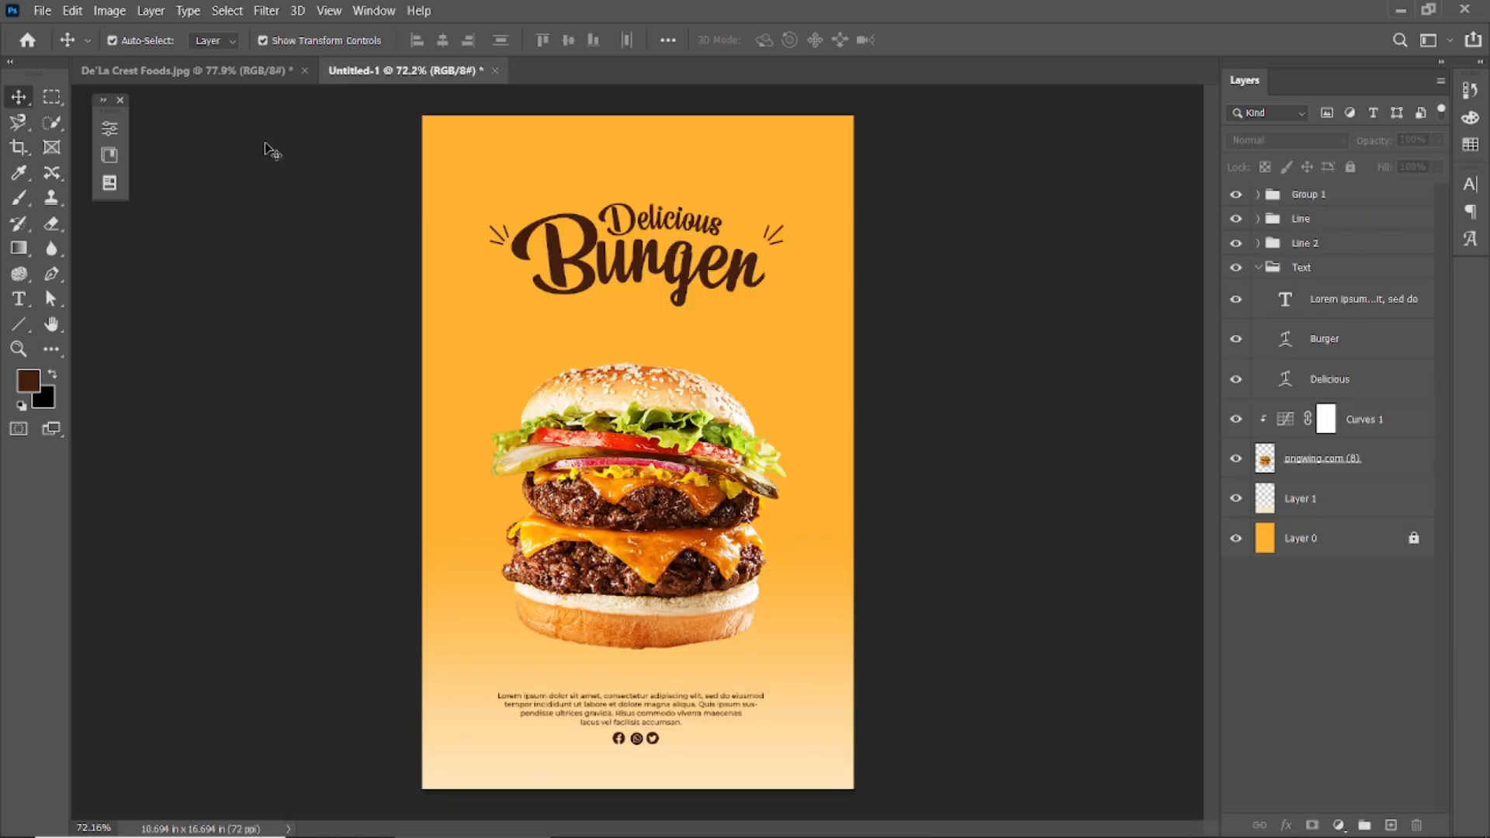
Bring the tomato slice into the poster, shrink it and place it half off the top edge.
{"action": "left_click", "coordinate": [121, 101]}
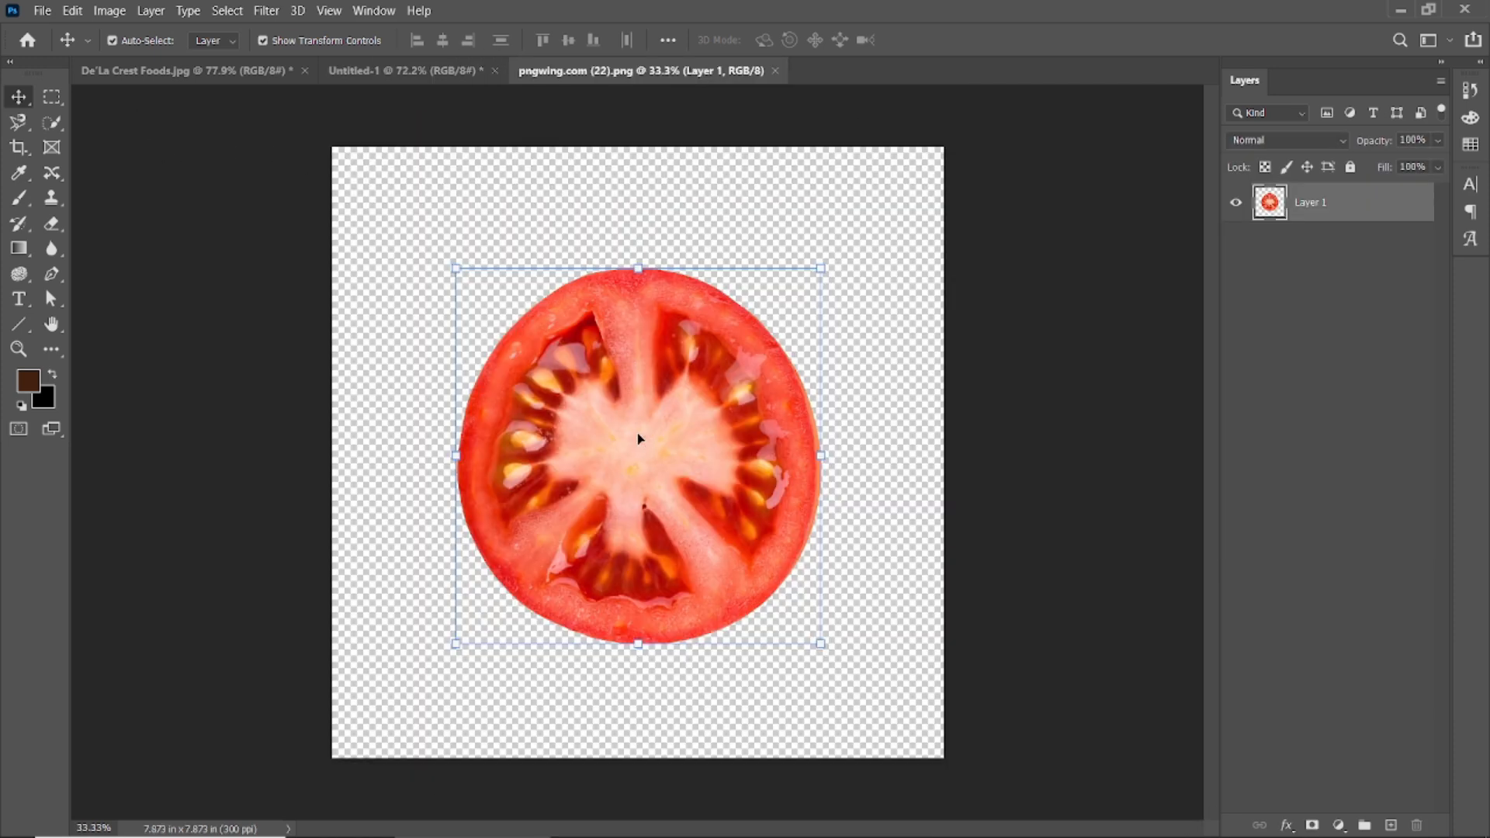
{"action": "left_click_drag", "start_coordinate": [638, 417], "coordinate": [685, 343]}
{"action": "scroll", "coordinate": [685, 343], "scroll_direction": "down", "scroll_amount": 4}
{"action": "left_click_drag", "start_coordinate": [886, 100], "coordinate": [703, 352]}
{"action": "left_click_drag", "start_coordinate": [625, 377], "coordinate": [643, 215]}
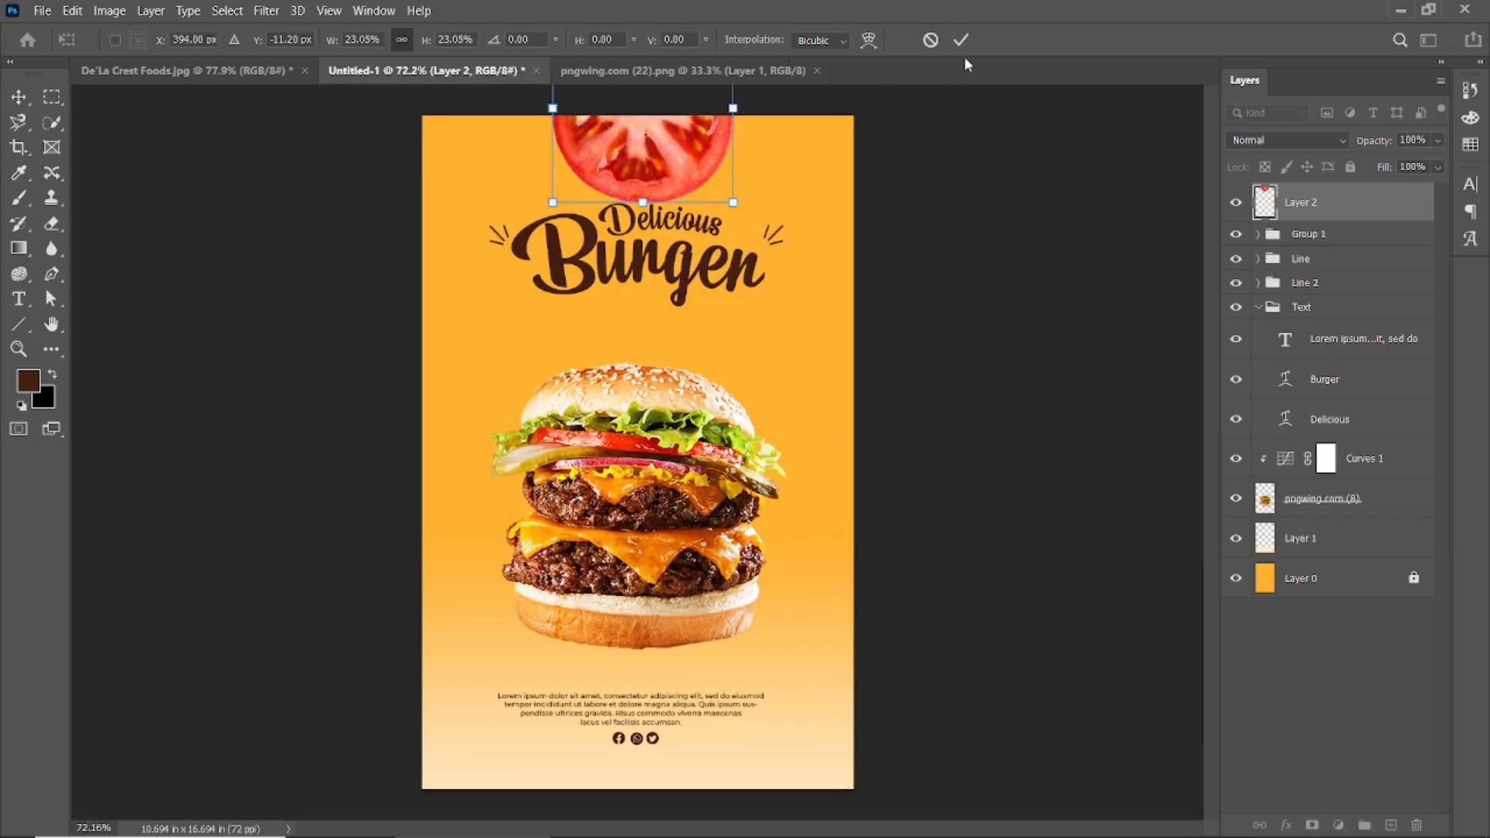
{"action": "key", "text": "Return"}
{"action": "scroll", "coordinate": [673, 165], "scroll_direction": "up", "scroll_amount": 1}
{"action": "left_click_drag", "start_coordinate": [710, 124], "coordinate": [695, 139]}
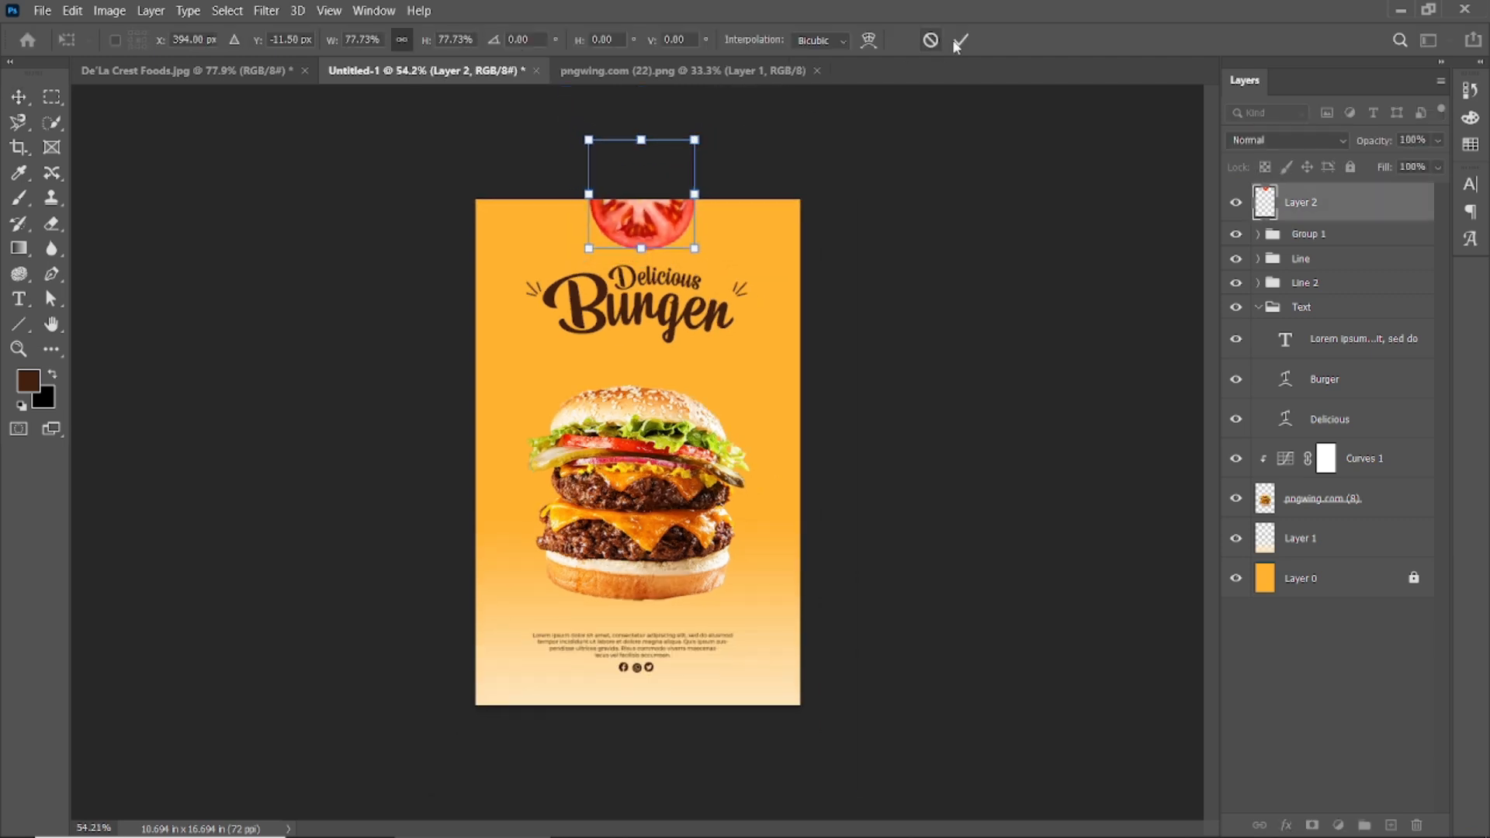
{"action": "left_click", "coordinate": [960, 40]}
{"action": "left_click", "coordinate": [783, 143]}
{"action": "left_click_drag", "start_coordinate": [647, 224], "coordinate": [645, 222]}
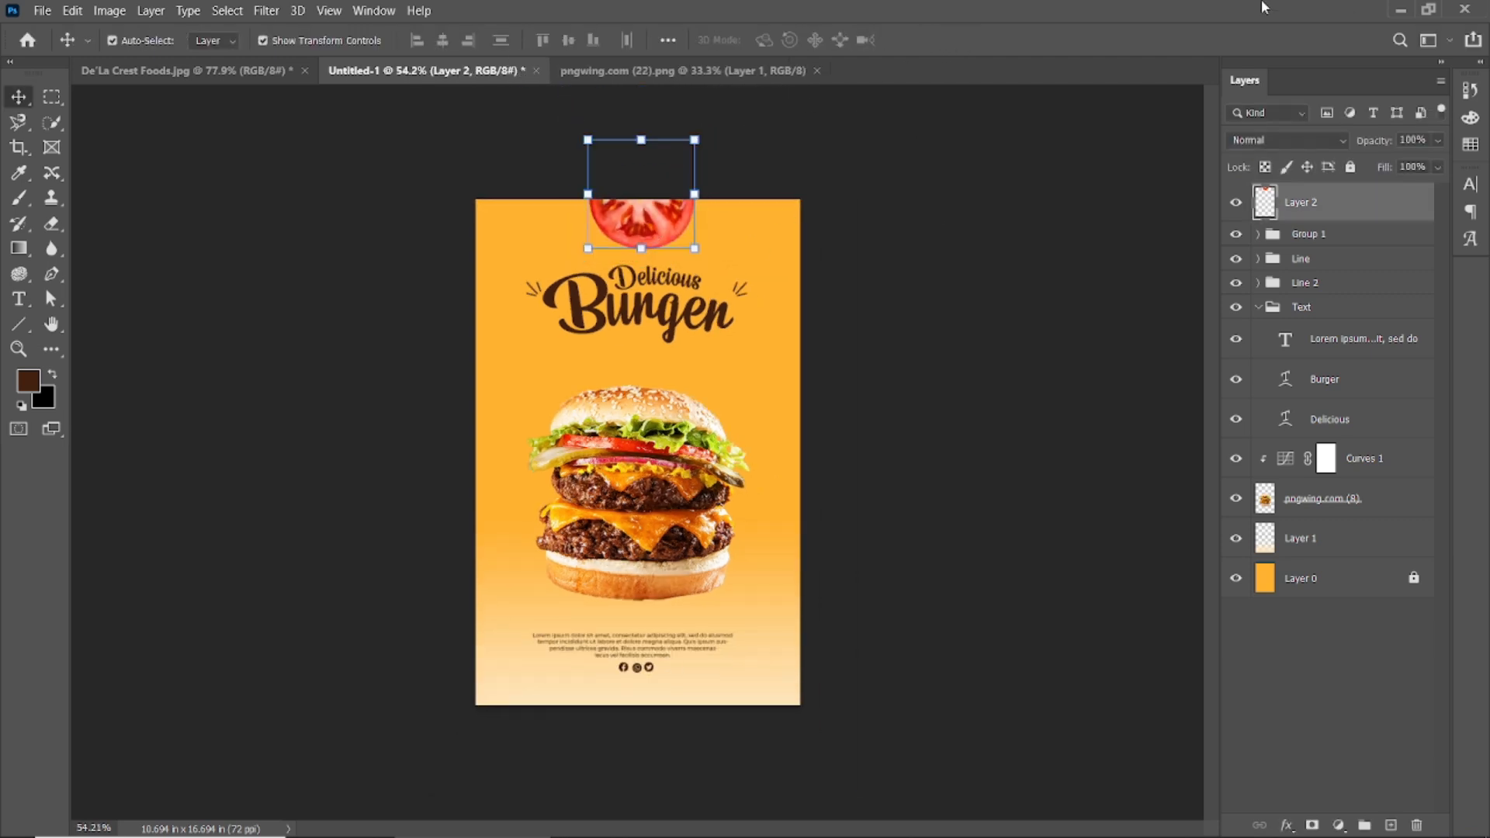
Apply a Gaussian Blur to the tomato, enlarge it slightly and shift it up and left.
{"action": "left_click", "coordinate": [268, 12]}
{"action": "mouse_move", "coordinate": [435, 242]}
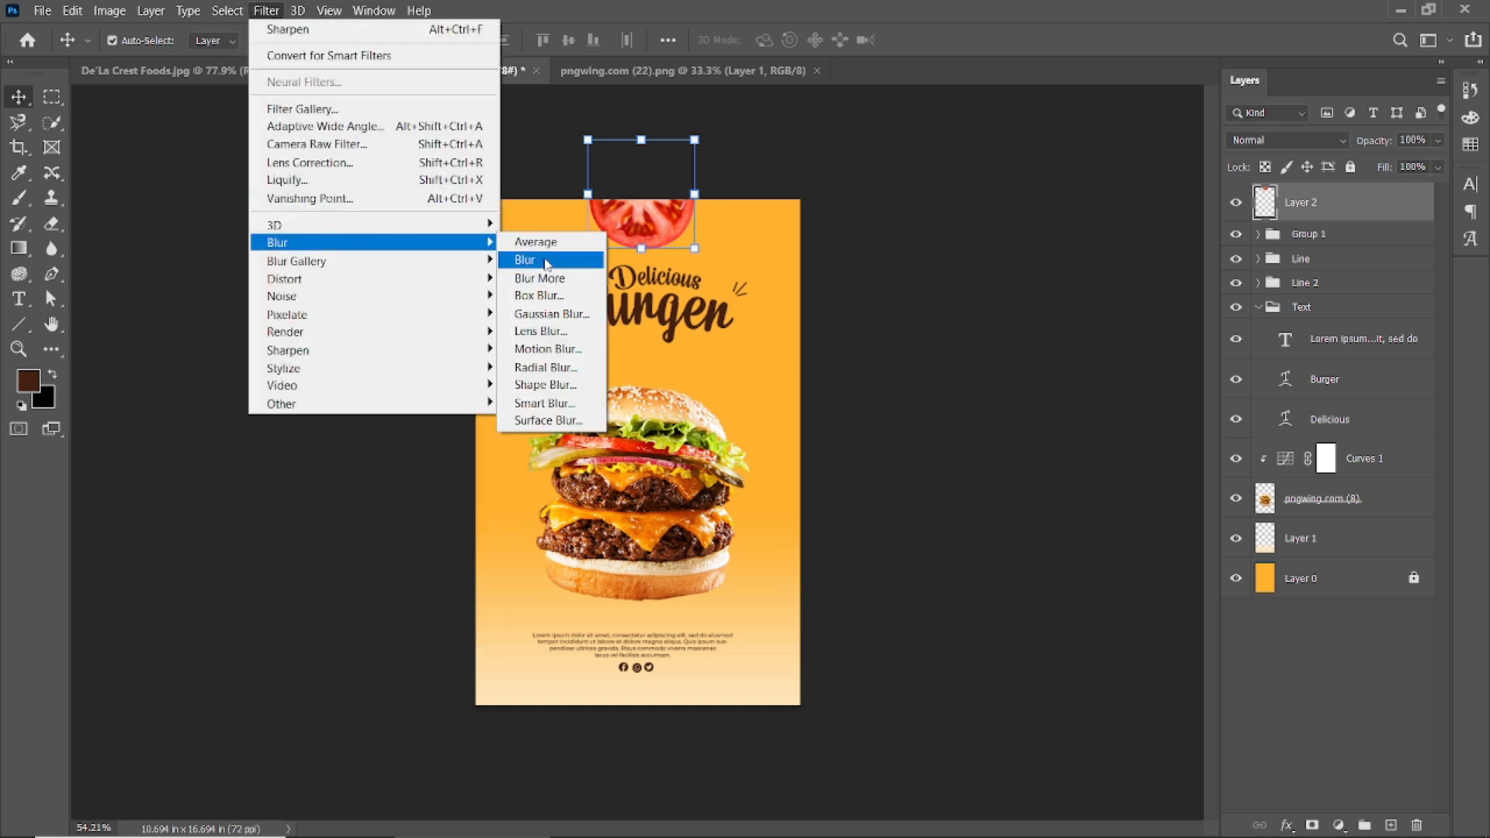
{"action": "left_click", "coordinate": [549, 314]}
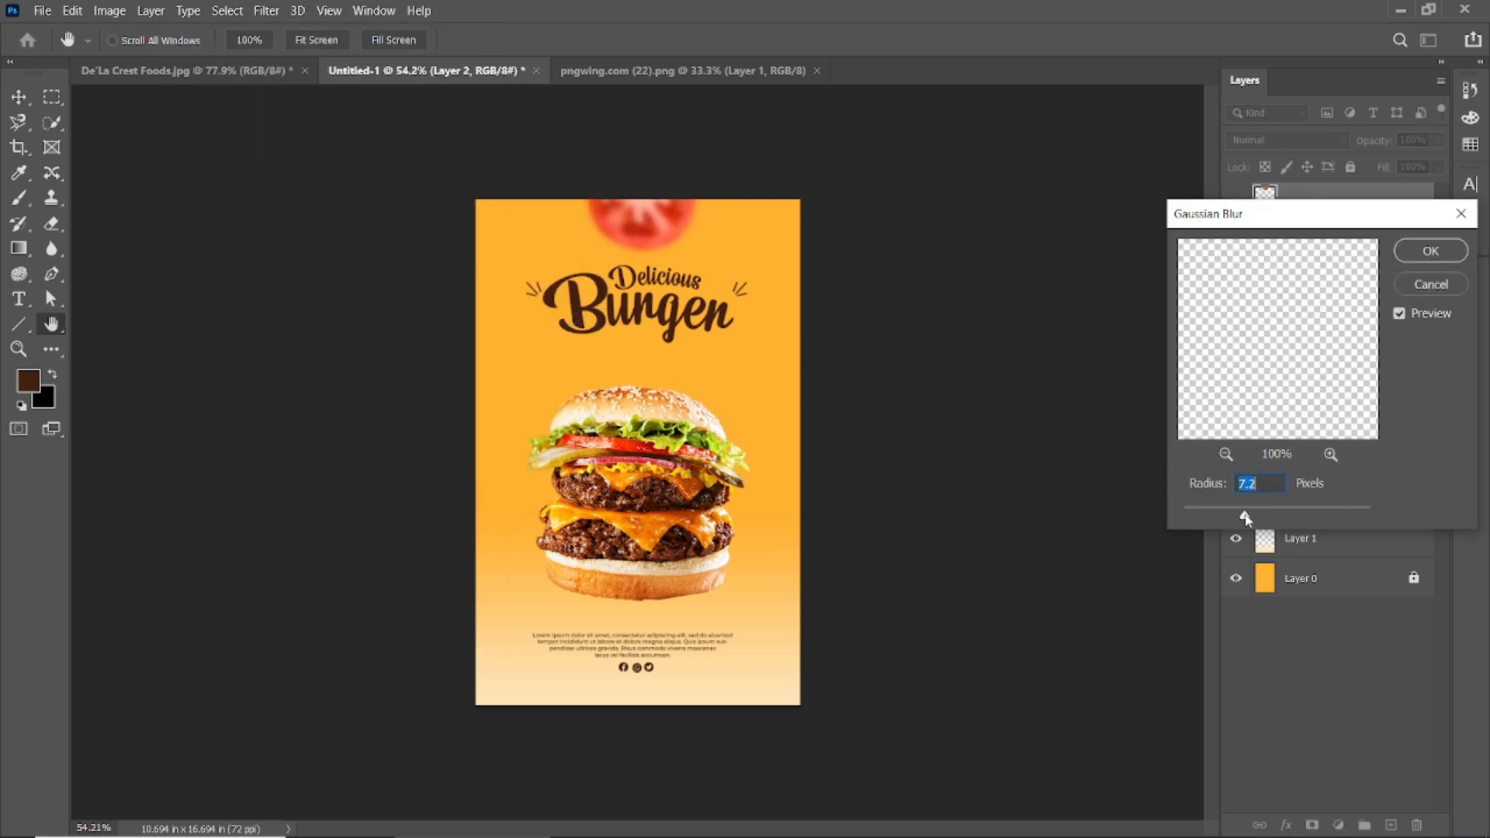
{"action": "left_click", "coordinate": [1457, 257]}
{"action": "key", "text": "ctrl+t"}
{"action": "left_click_drag", "start_coordinate": [702, 141], "coordinate": [704, 142]}
{"action": "left_click", "coordinate": [960, 45]}
{"action": "left_click_drag", "start_coordinate": [662, 218], "coordinate": [628, 211]}
{"action": "left_click", "coordinate": [638, 481]}
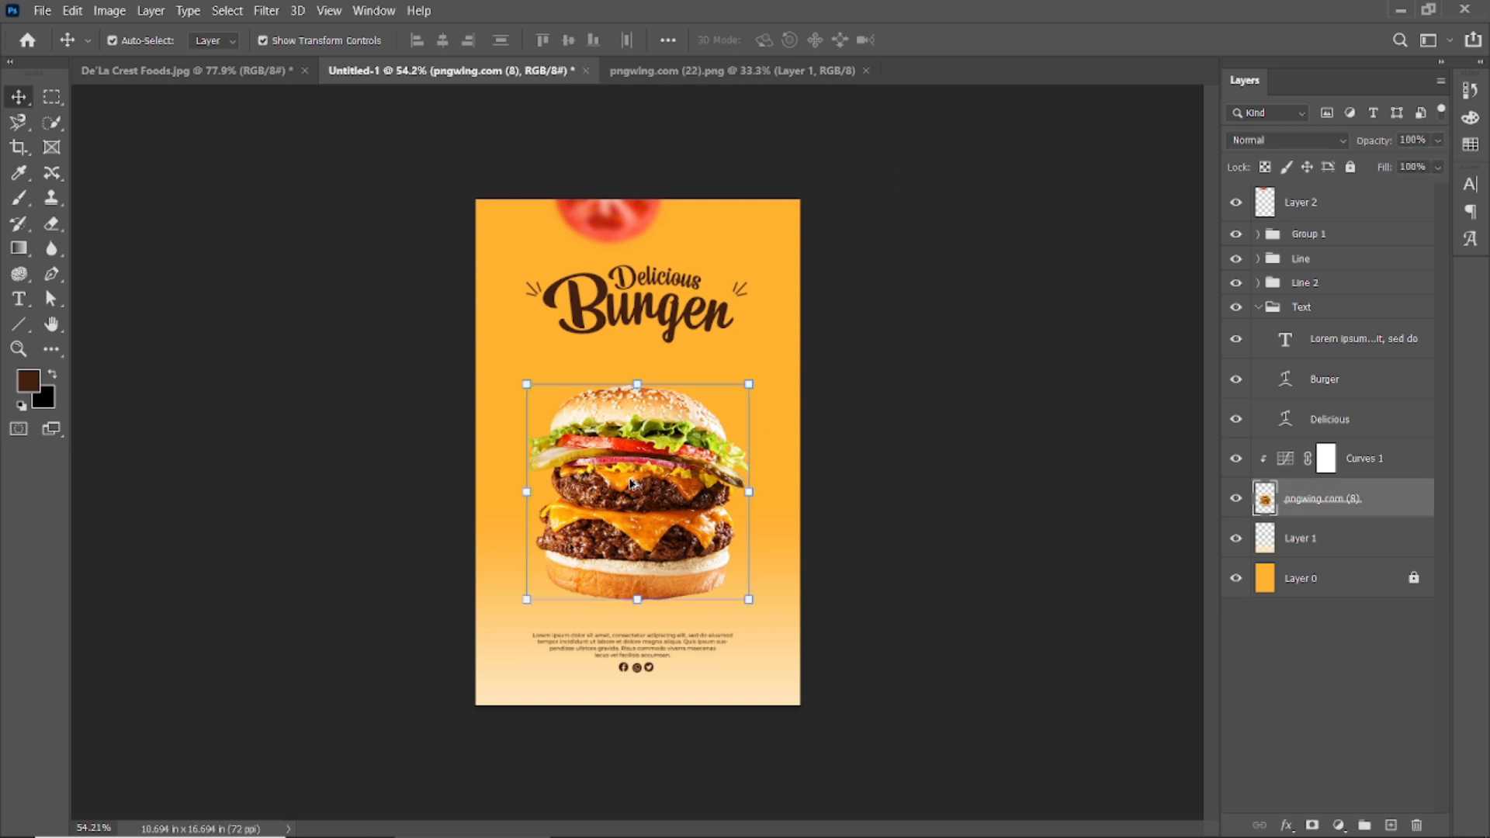
Duplicate the burger to the poster's right edge and scale the copy down.
{"action": "left_click_drag", "start_coordinate": [638, 481], "coordinate": [826, 294]}
{"action": "key", "text": "ctrl+t"}
{"action": "left_click_drag", "start_coordinate": [918, 233], "coordinate": [803, 353]}
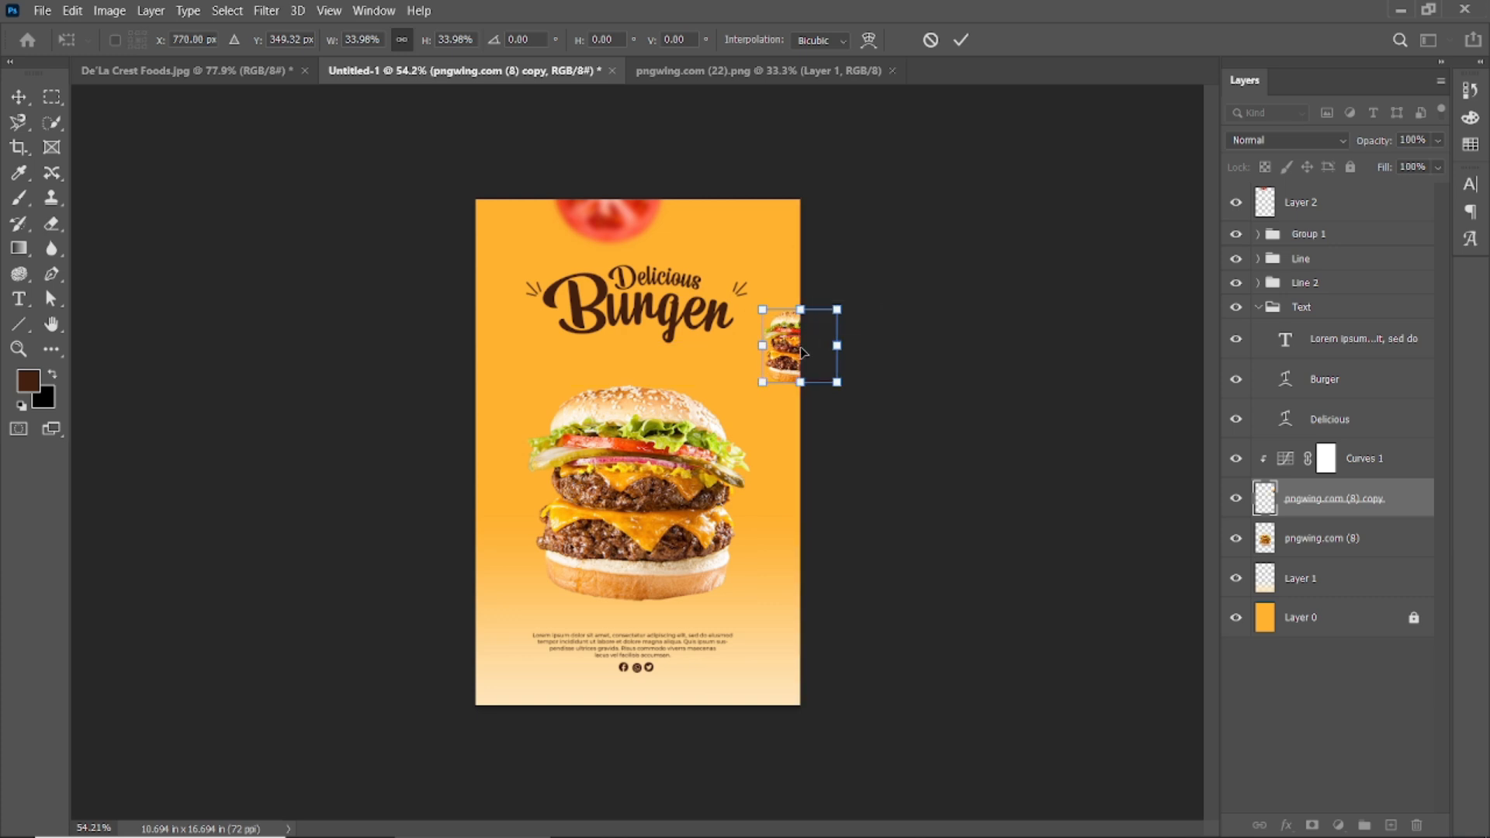
{"action": "left_click_drag", "start_coordinate": [904, 254], "coordinate": [907, 260]}
{"action": "key", "text": "Return"}
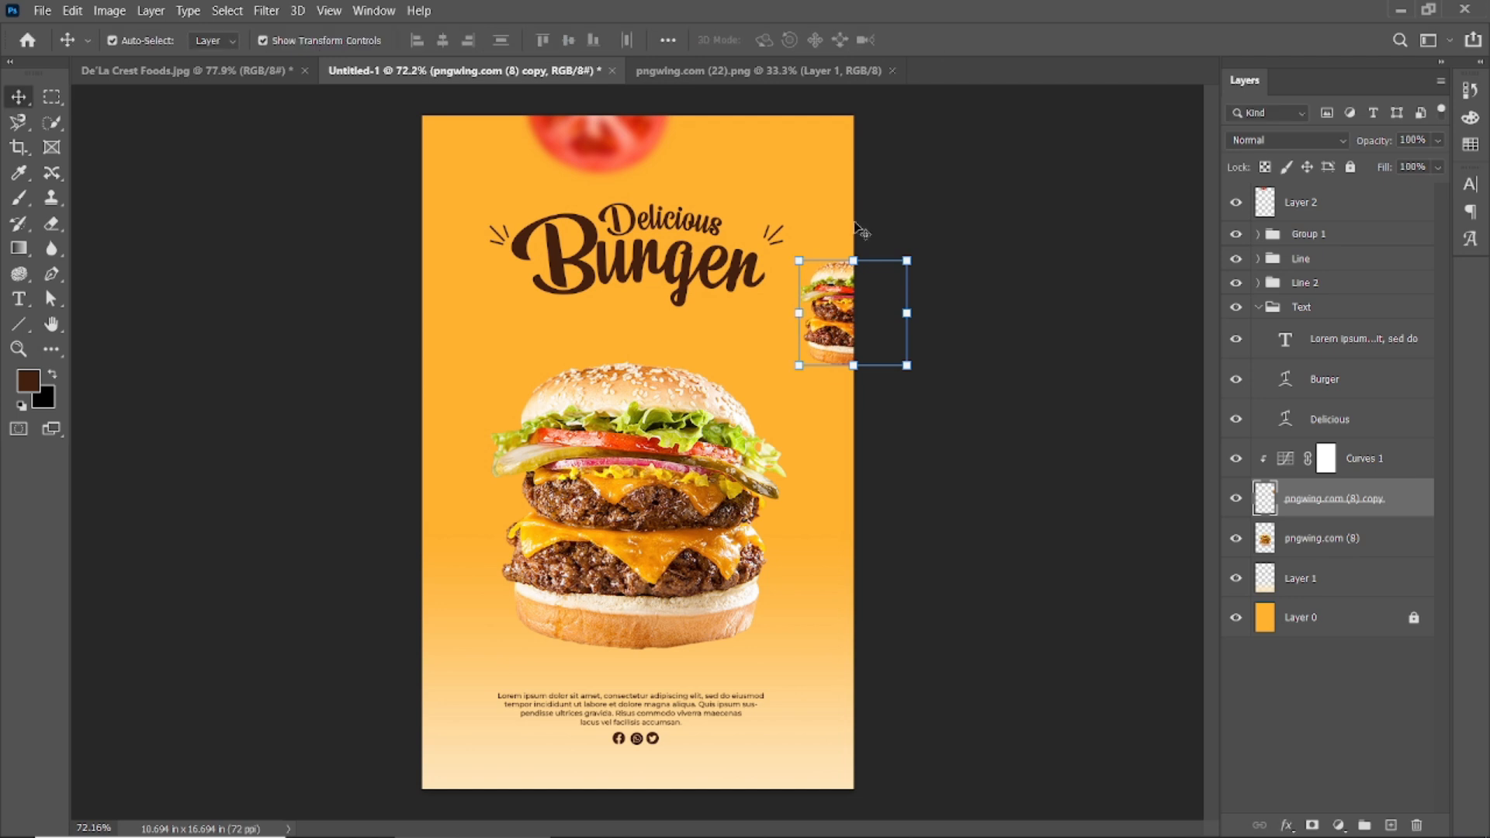
Blur the burger copy with a 3.4 radius Gaussian Blur and duplicate it to the lower left.
{"action": "left_click", "coordinate": [266, 10]}
{"action": "mouse_move", "coordinate": [365, 240]}
{"action": "left_click", "coordinate": [543, 309]}
{"action": "left_click_drag", "start_coordinate": [1244, 514], "coordinate": [1219, 514]}
{"action": "key", "text": "Return"}
{"action": "left_click_drag", "start_coordinate": [830, 312], "coordinate": [436, 668]}
Move the lettuce to the upper left, flip it horizontally and shrink it to about a third.
{"action": "left_click", "coordinate": [281, 225]}
{"action": "left_click_drag", "start_coordinate": [761, 510], "coordinate": [943, 636]}
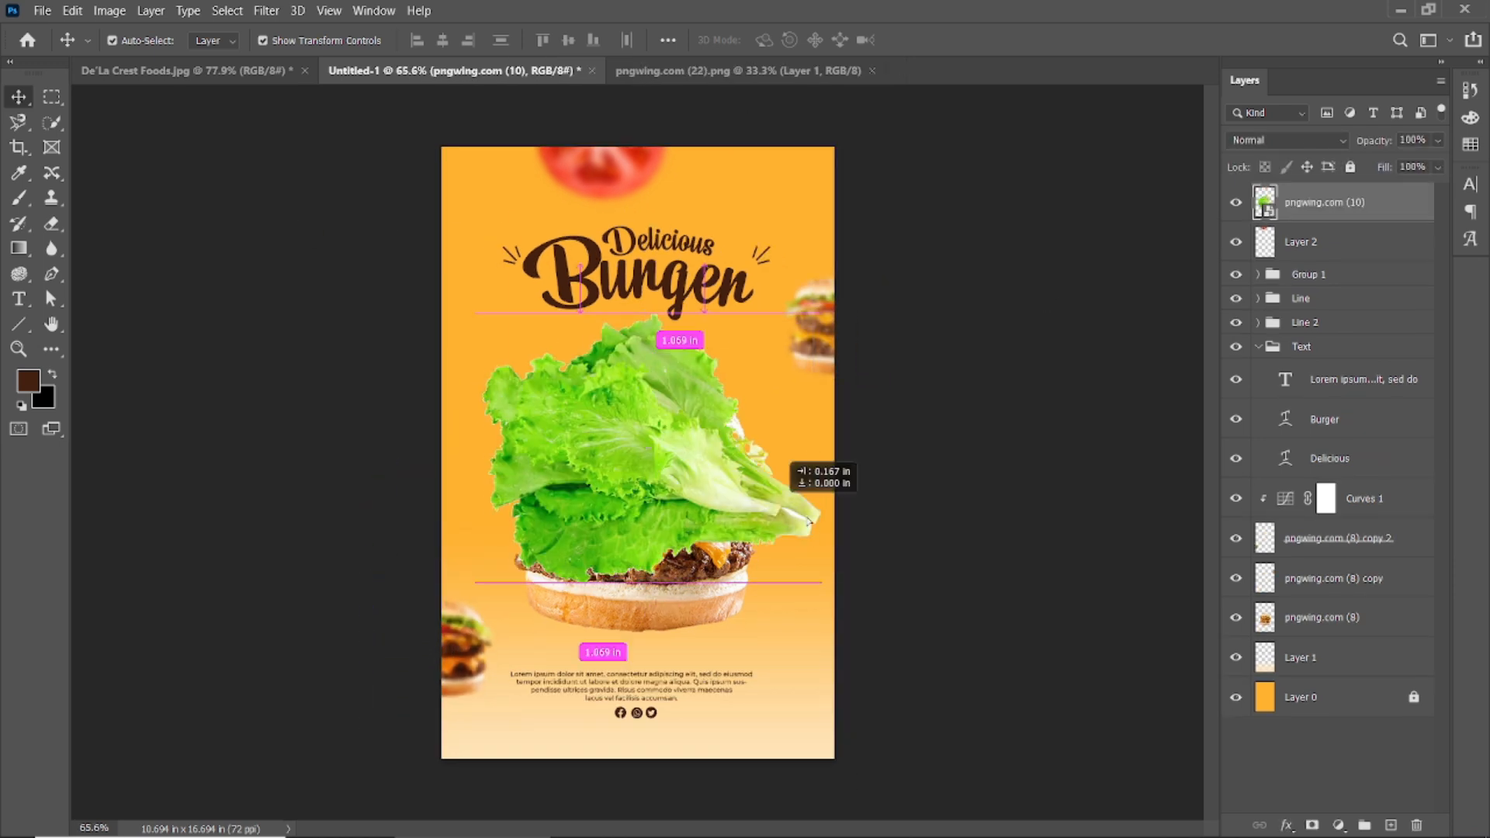
{"action": "left_click_drag", "start_coordinate": [826, 611], "coordinate": [462, 292]}
{"action": "right_click", "coordinate": [505, 288]}
{"action": "left_click", "coordinate": [522, 368]}
{"action": "key", "text": "ctrl+t"}
{"action": "right_click", "coordinate": [546, 247]}
{"action": "left_click", "coordinate": [581, 543]}
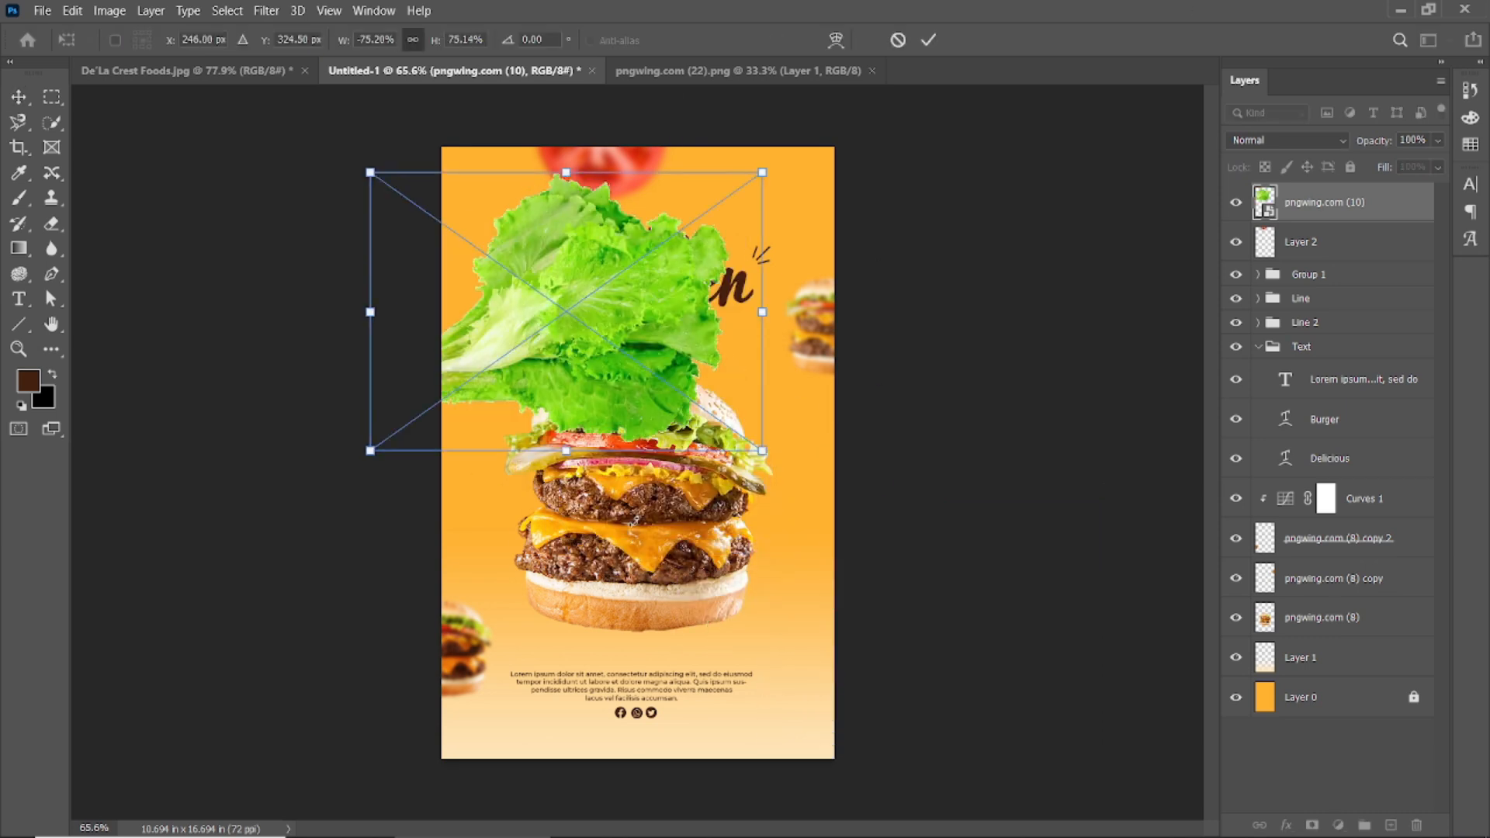
{"action": "left_click_drag", "start_coordinate": [763, 174], "coordinate": [633, 199]}
{"action": "left_click_drag", "start_coordinate": [569, 255], "coordinate": [440, 383]}
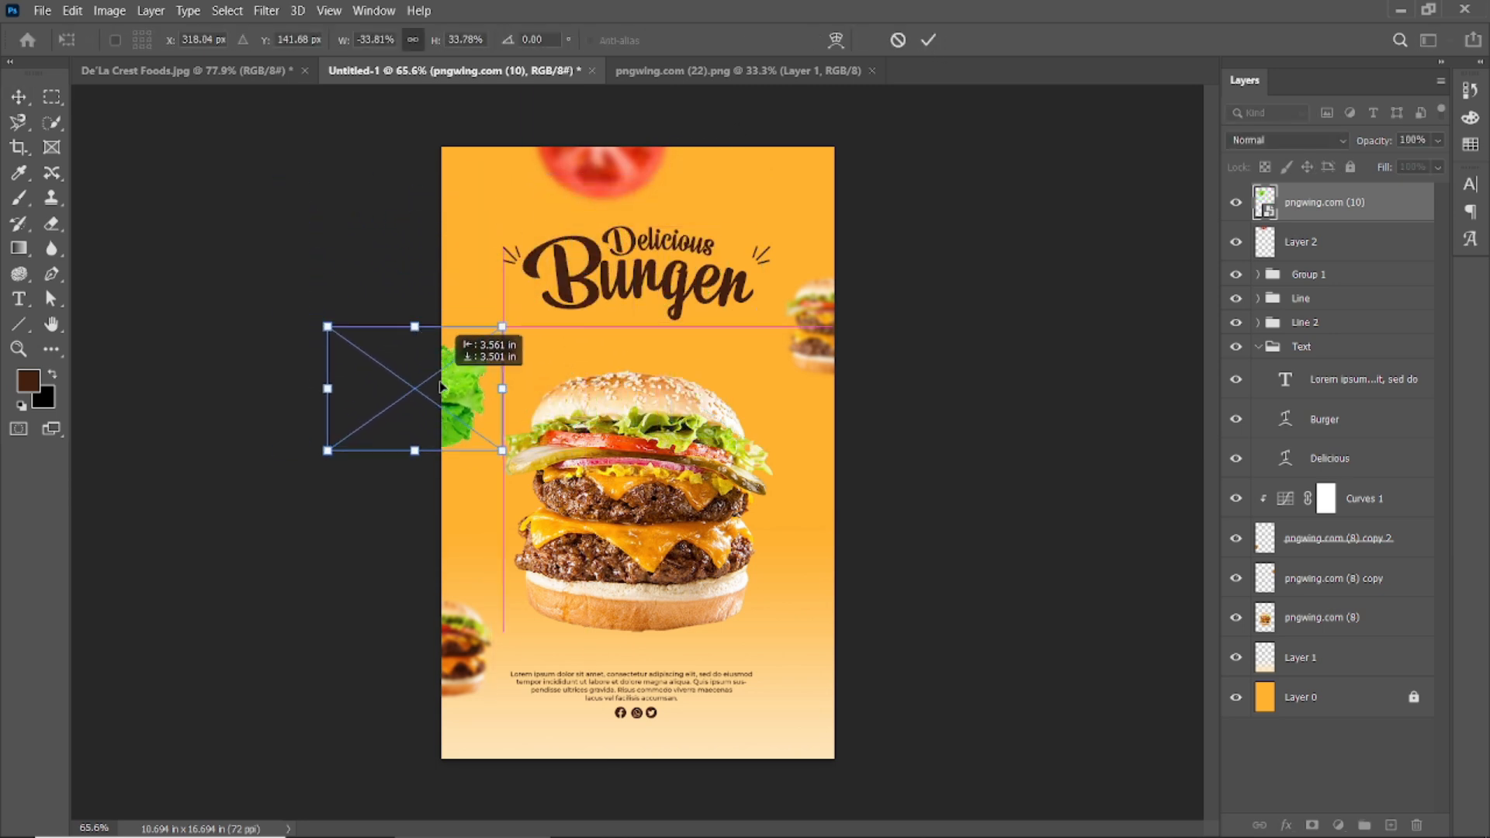
{"action": "left_click", "coordinate": [928, 40]}
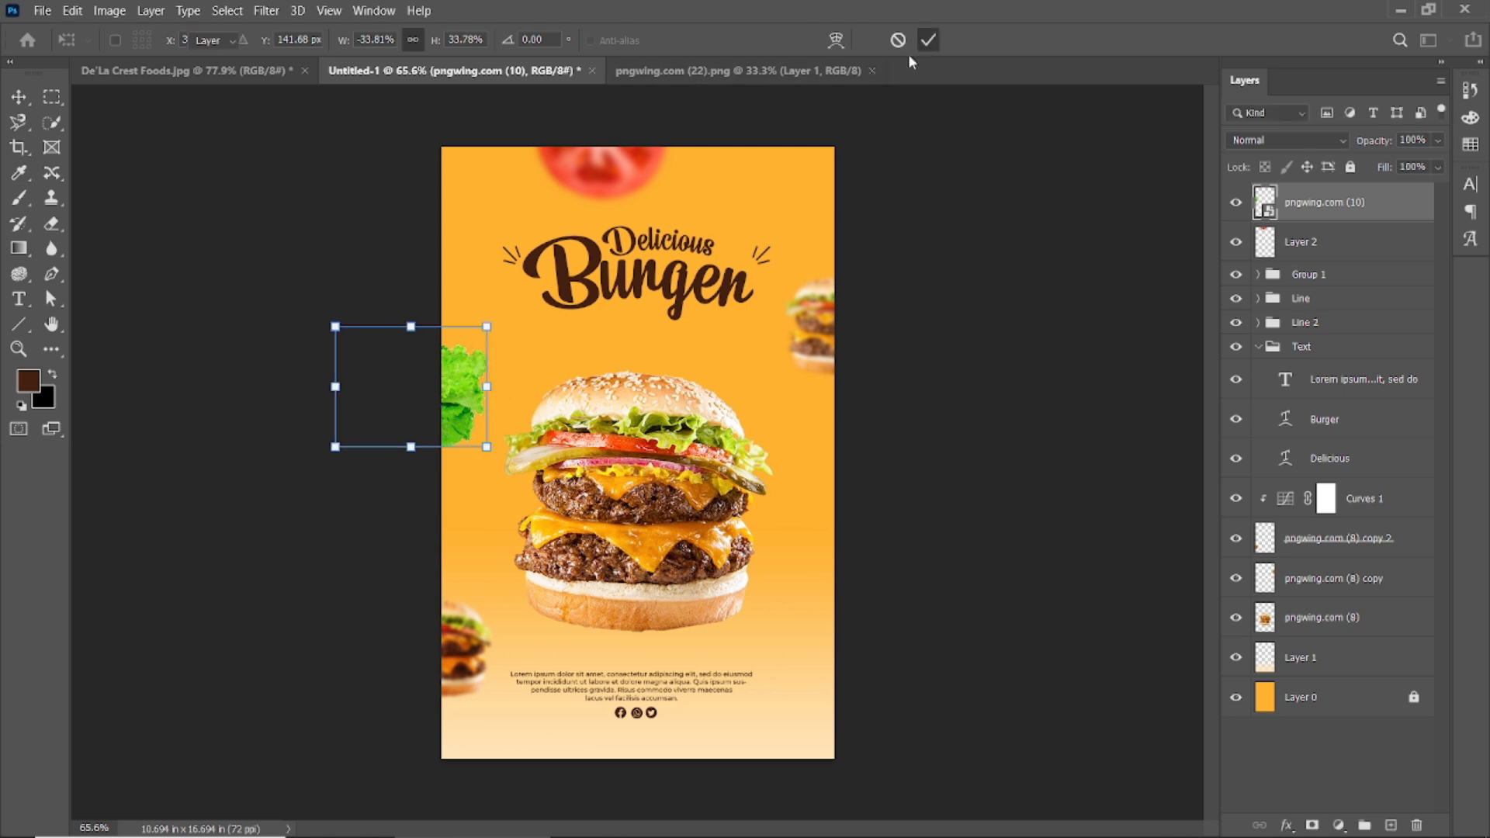
Gaussian-blur the lettuce, then stretch it taller along the left edge.
{"action": "left_click", "coordinate": [266, 10]}
{"action": "mouse_move", "coordinate": [319, 244]}
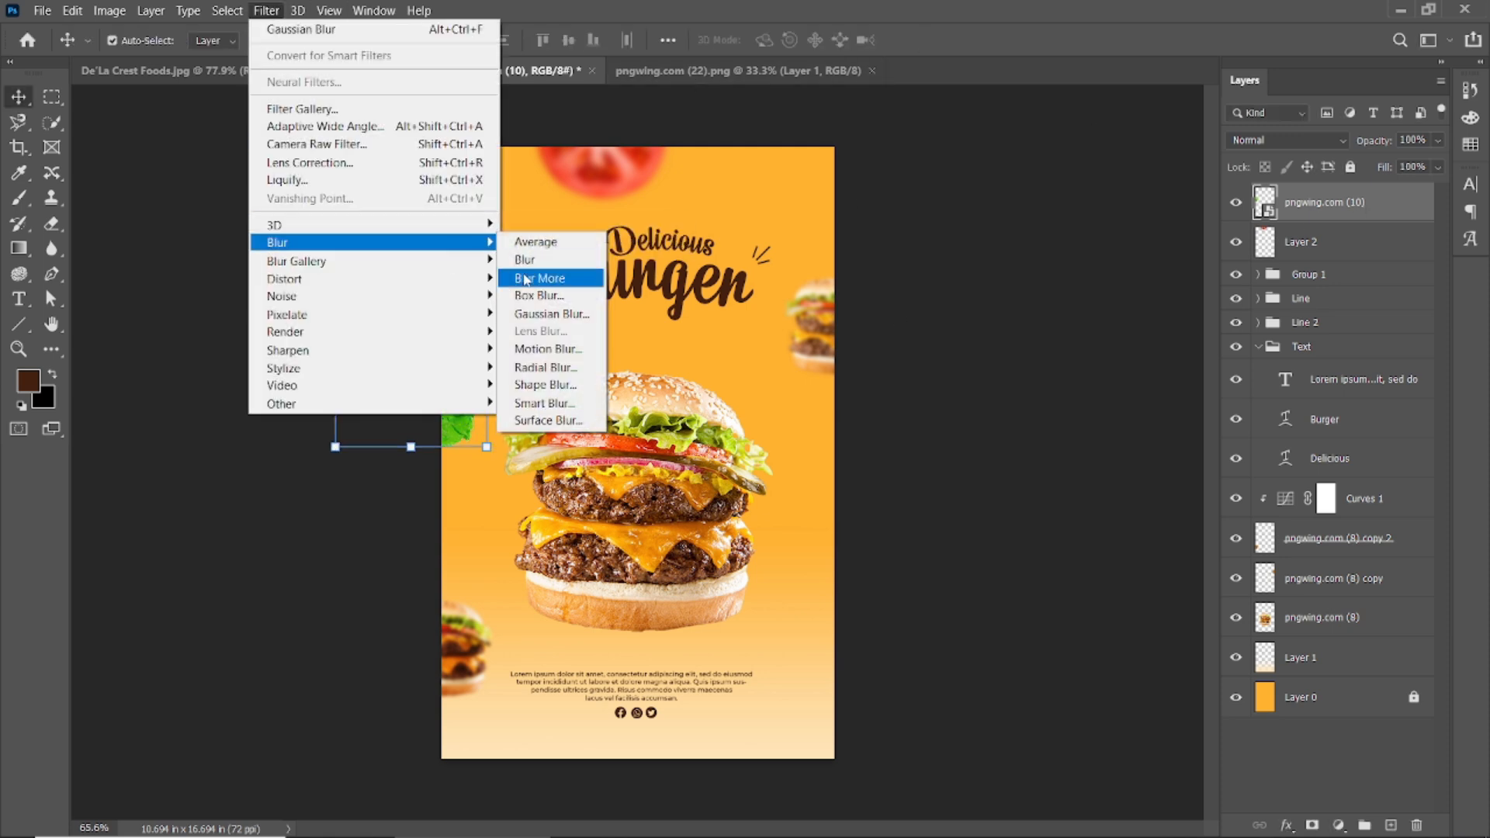
{"action": "left_click", "coordinate": [549, 314]}
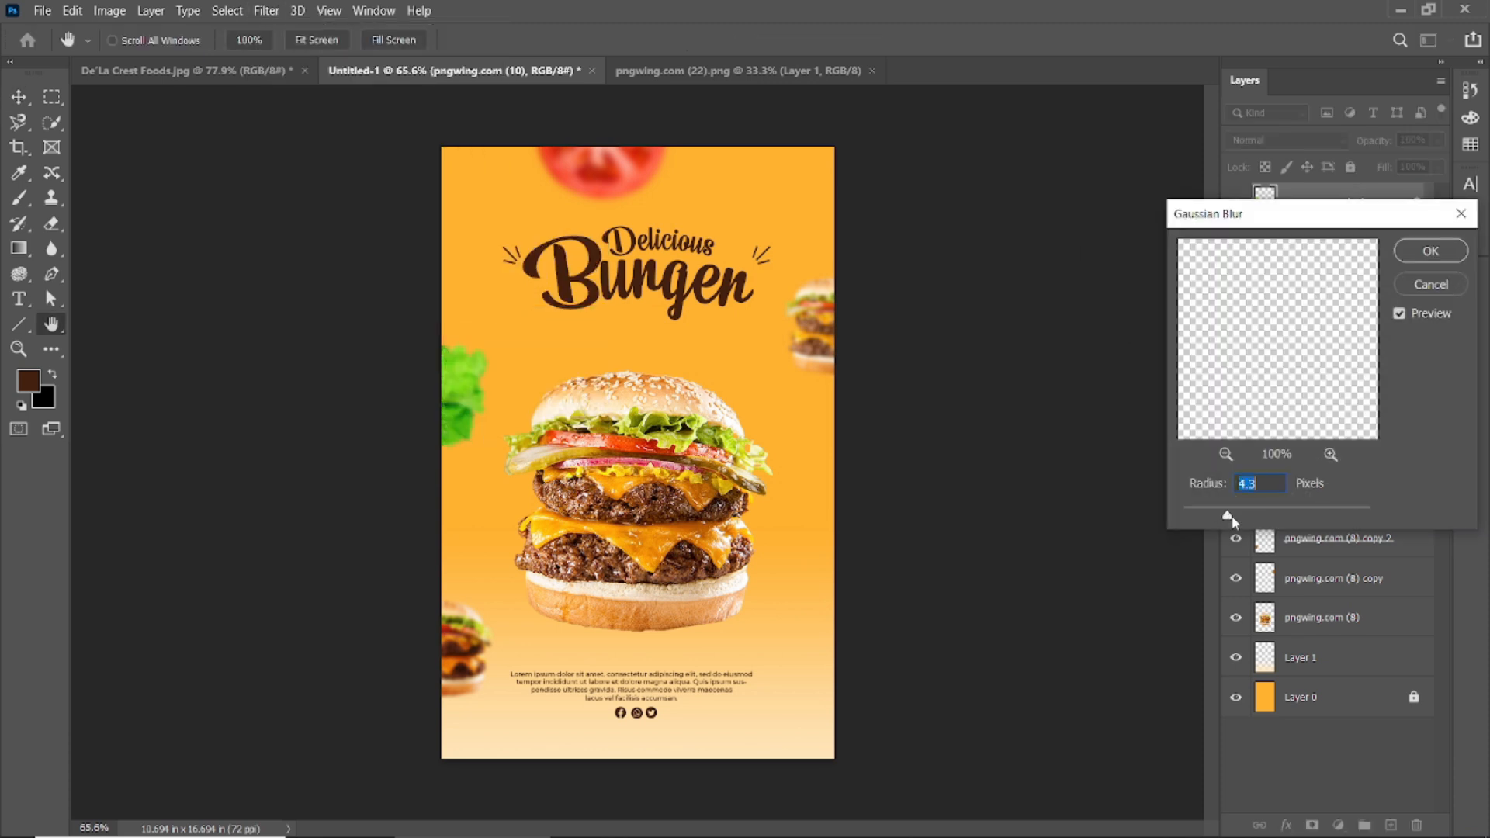
{"action": "mouse_move", "coordinate": [1246, 522]}
{"action": "left_mouse_down"}
{"action": "mouse_move", "coordinate": [1195, 521]}
{"action": "mouse_move", "coordinate": [1238, 521]}
{"action": "left_mouse_up"}
{"action": "key", "text": "Return"}
{"action": "left_click", "coordinate": [415, 320]}
{"action": "left_click", "coordinate": [798, 347]}
{"action": "left_click_drag", "start_coordinate": [416, 325], "coordinate": [416, 262]}
{"action": "mouse_move", "coordinate": [465, 336]}
{"action": "left_mouse_down"}
{"action": "mouse_move", "coordinate": [458, 312]}
{"action": "mouse_move", "coordinate": [478, 320]}
{"action": "left_mouse_up"}
{"action": "left_click", "coordinate": [928, 40]}
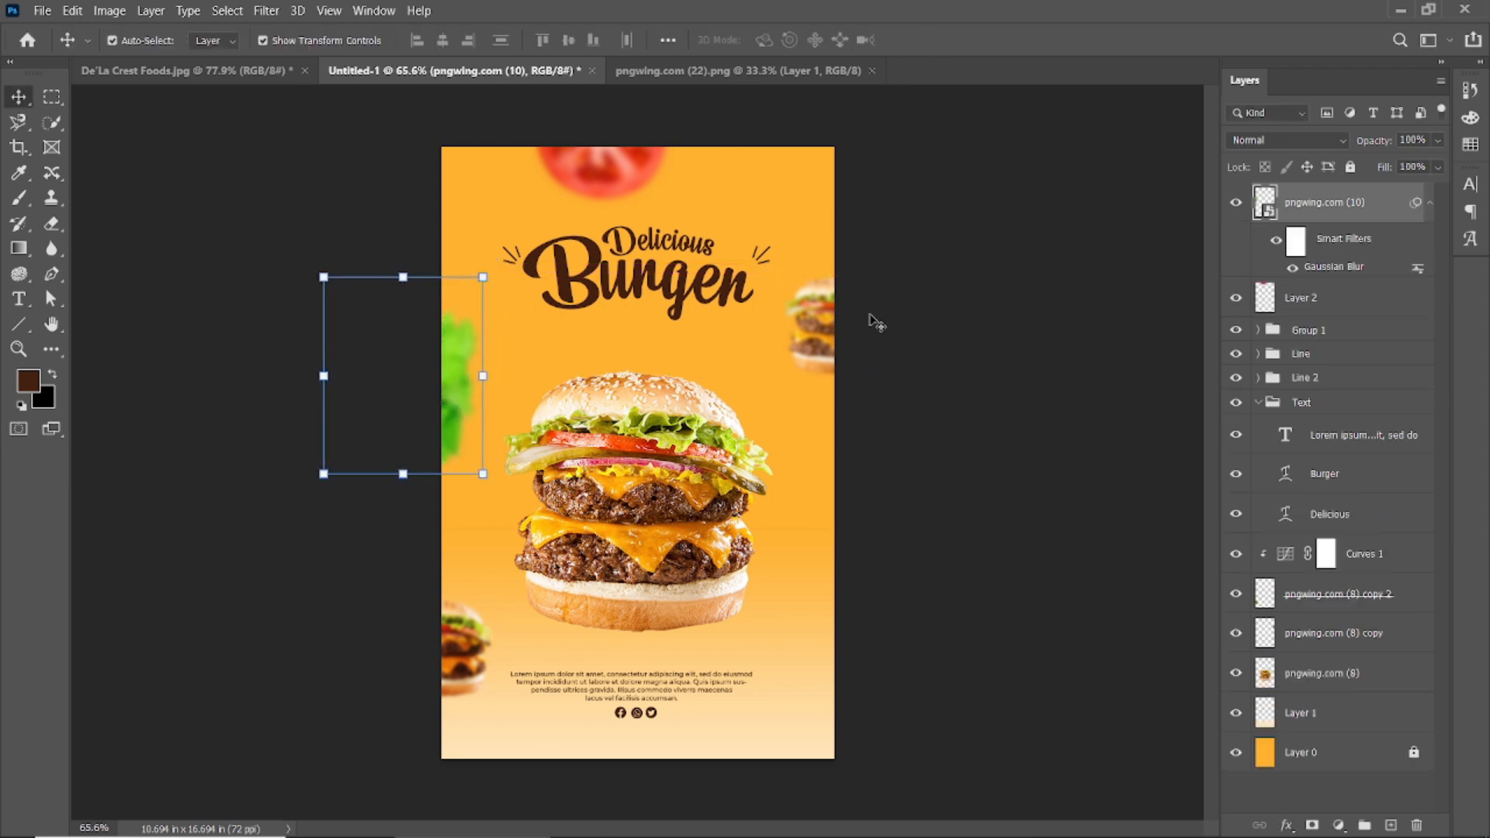
Duplicate the tomato into the bottom right corner and shrink the copy to about 60%.
{"action": "left_click", "coordinate": [931, 290]}
{"action": "left_click_drag", "start_coordinate": [595, 177], "coordinate": [833, 751]}
{"action": "left_click_drag", "start_coordinate": [912, 639], "coordinate": [838, 716]}
{"action": "left_click", "coordinate": [961, 40]}
{"action": "left_click", "coordinate": [1023, 429]}
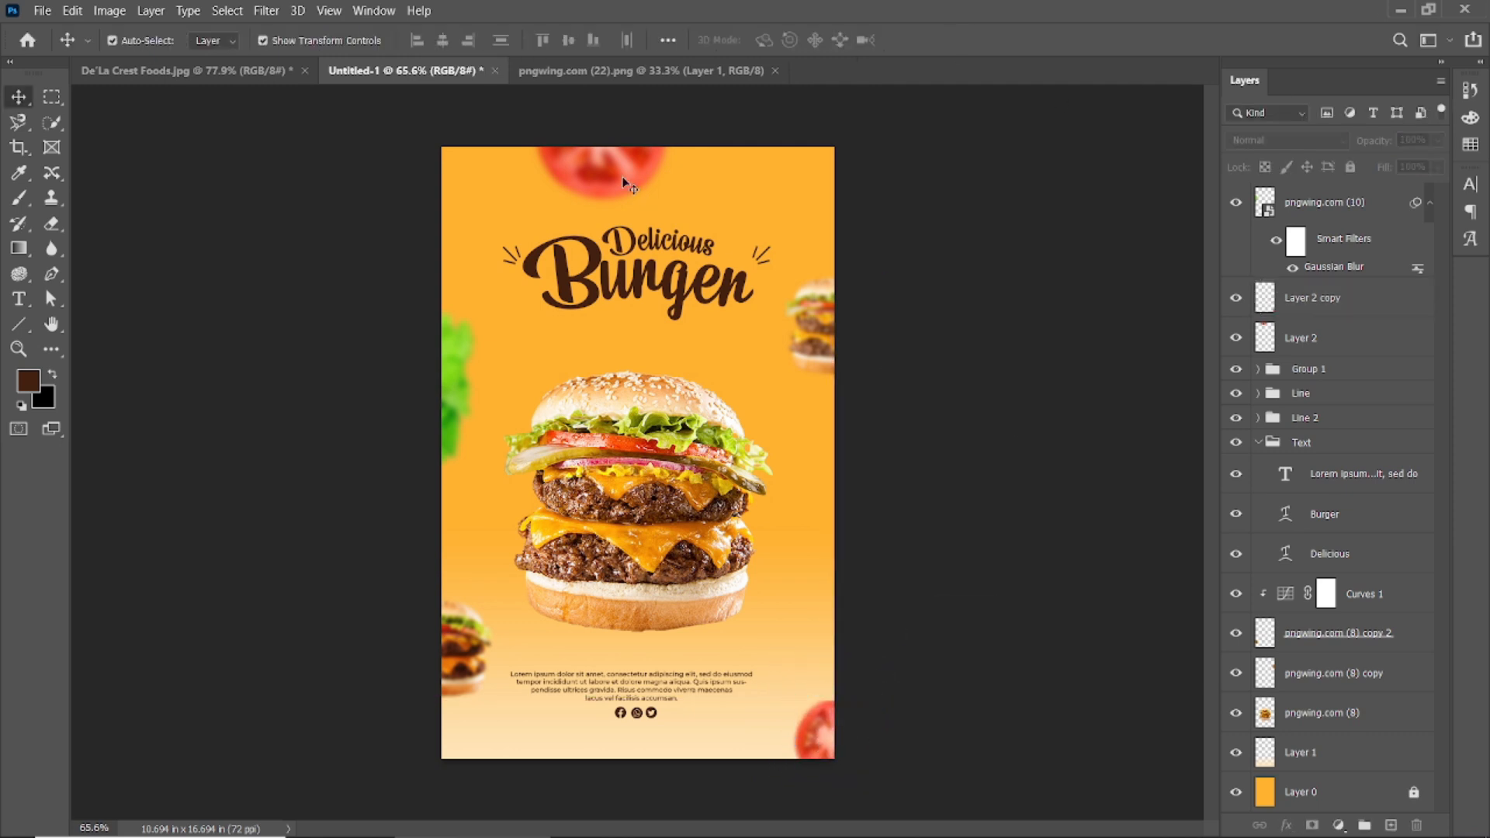
Apply a 4.3-pixel Gaussian Blur to the small burger at the bottom left.
{"action": "left_click", "coordinate": [473, 664]}
{"action": "left_click", "coordinate": [266, 10]}
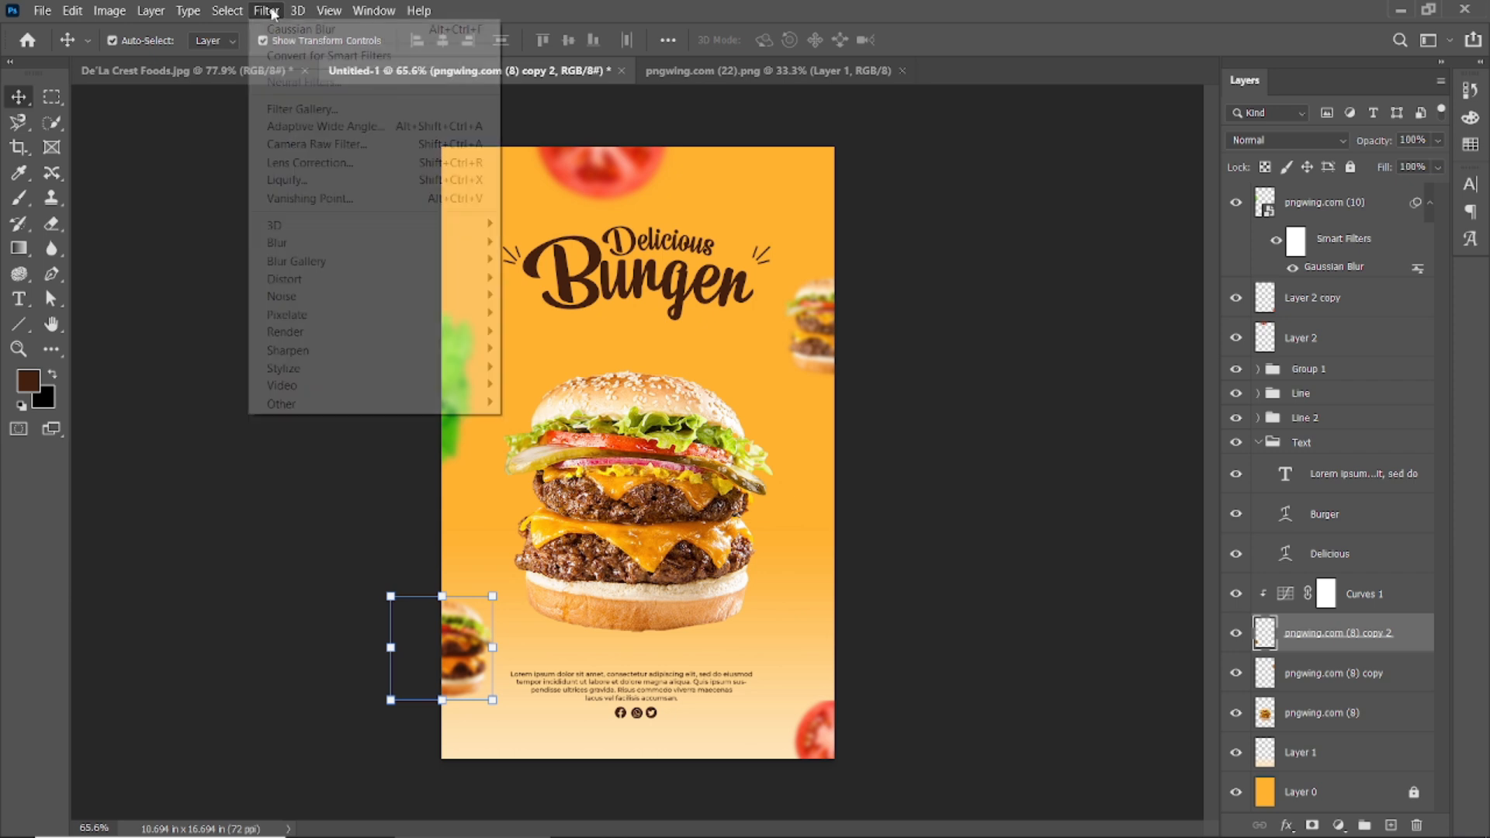
{"action": "mouse_move", "coordinate": [473, 243]}
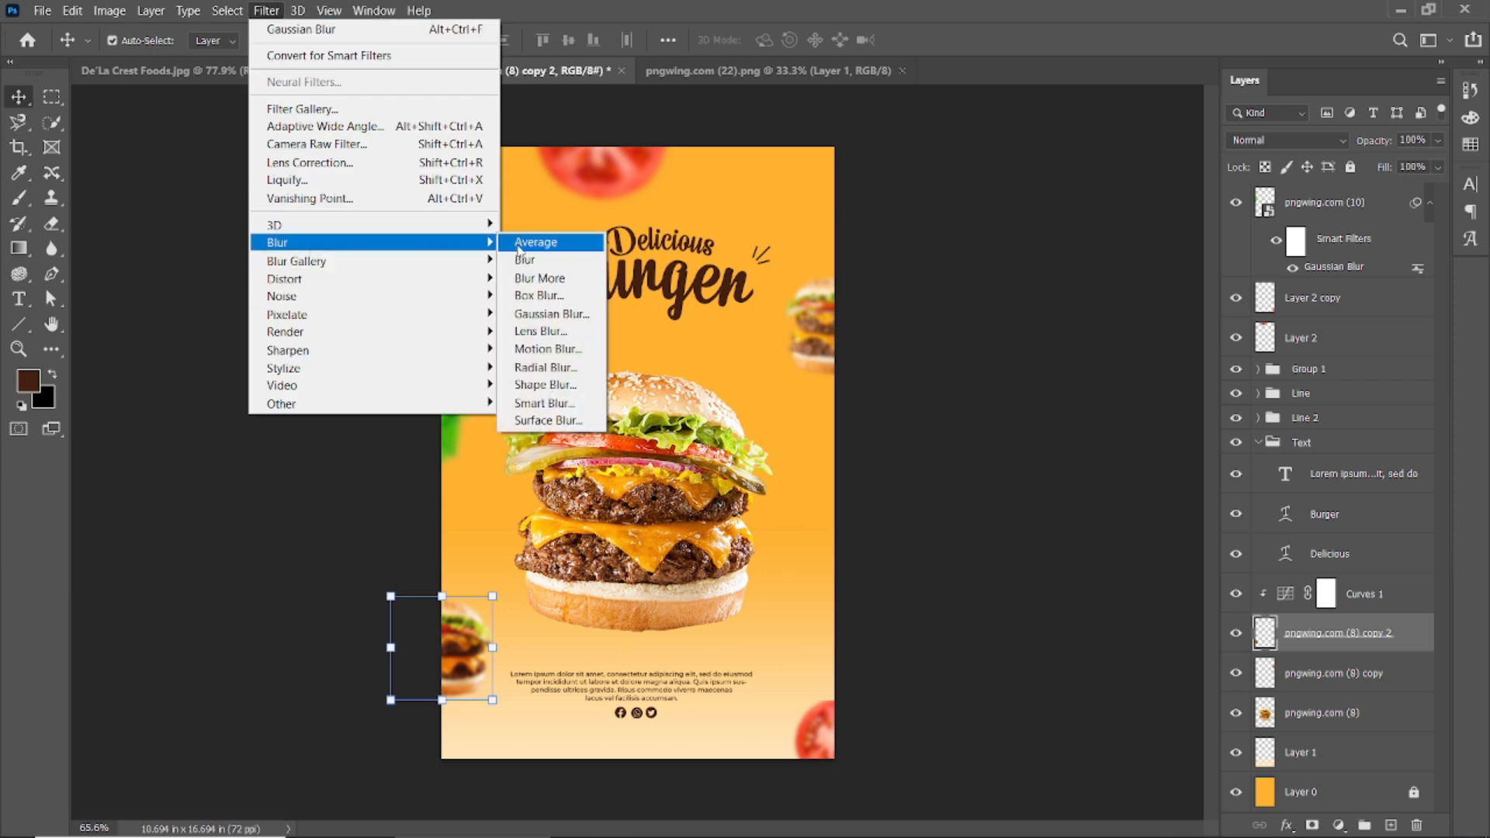
{"action": "left_click", "coordinate": [551, 314]}
{"action": "left_click_drag", "start_coordinate": [1238, 516], "coordinate": [1227, 517]}
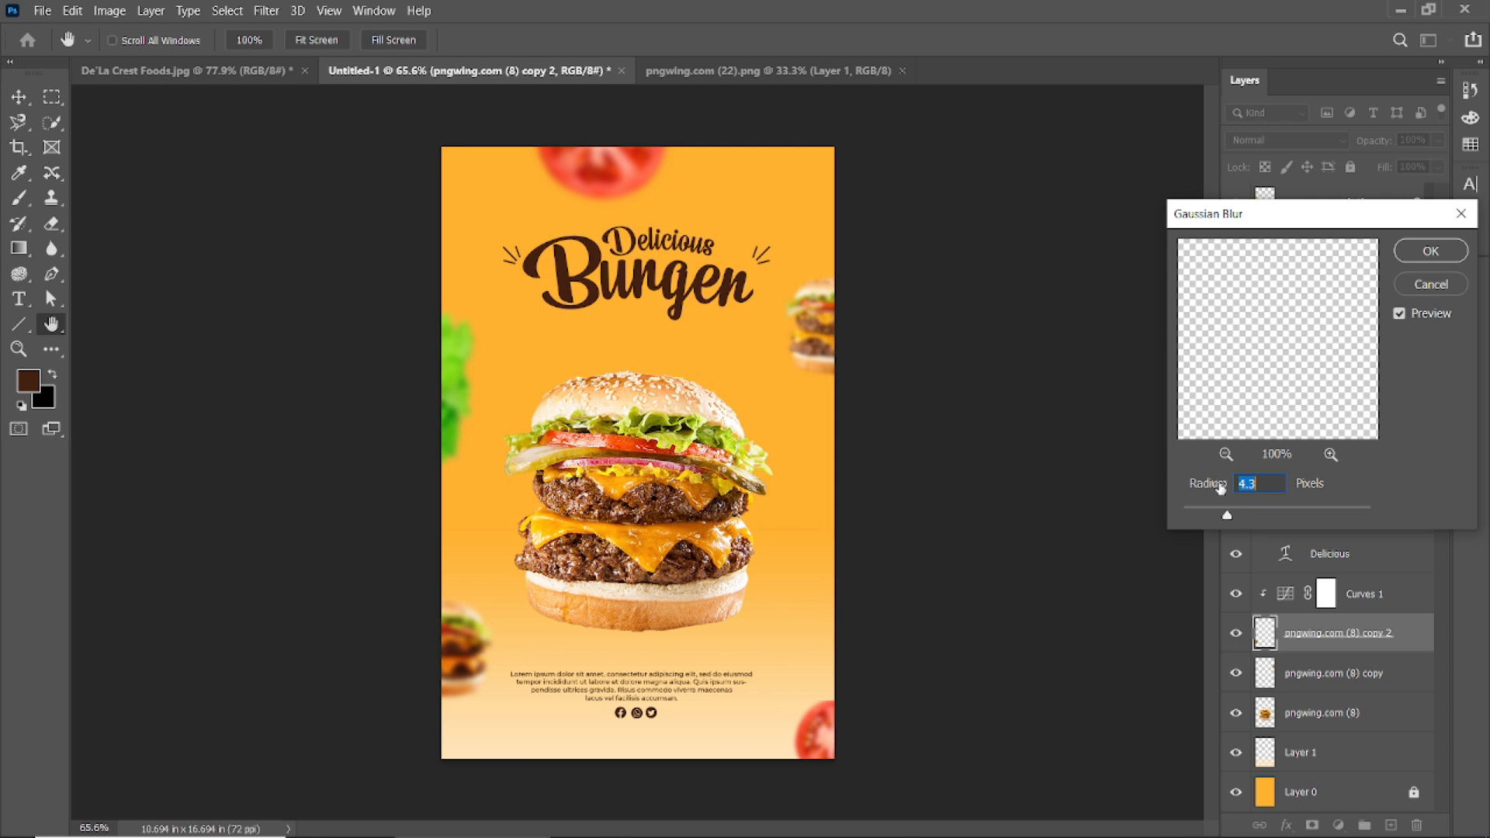
{"action": "key", "text": "Return"}
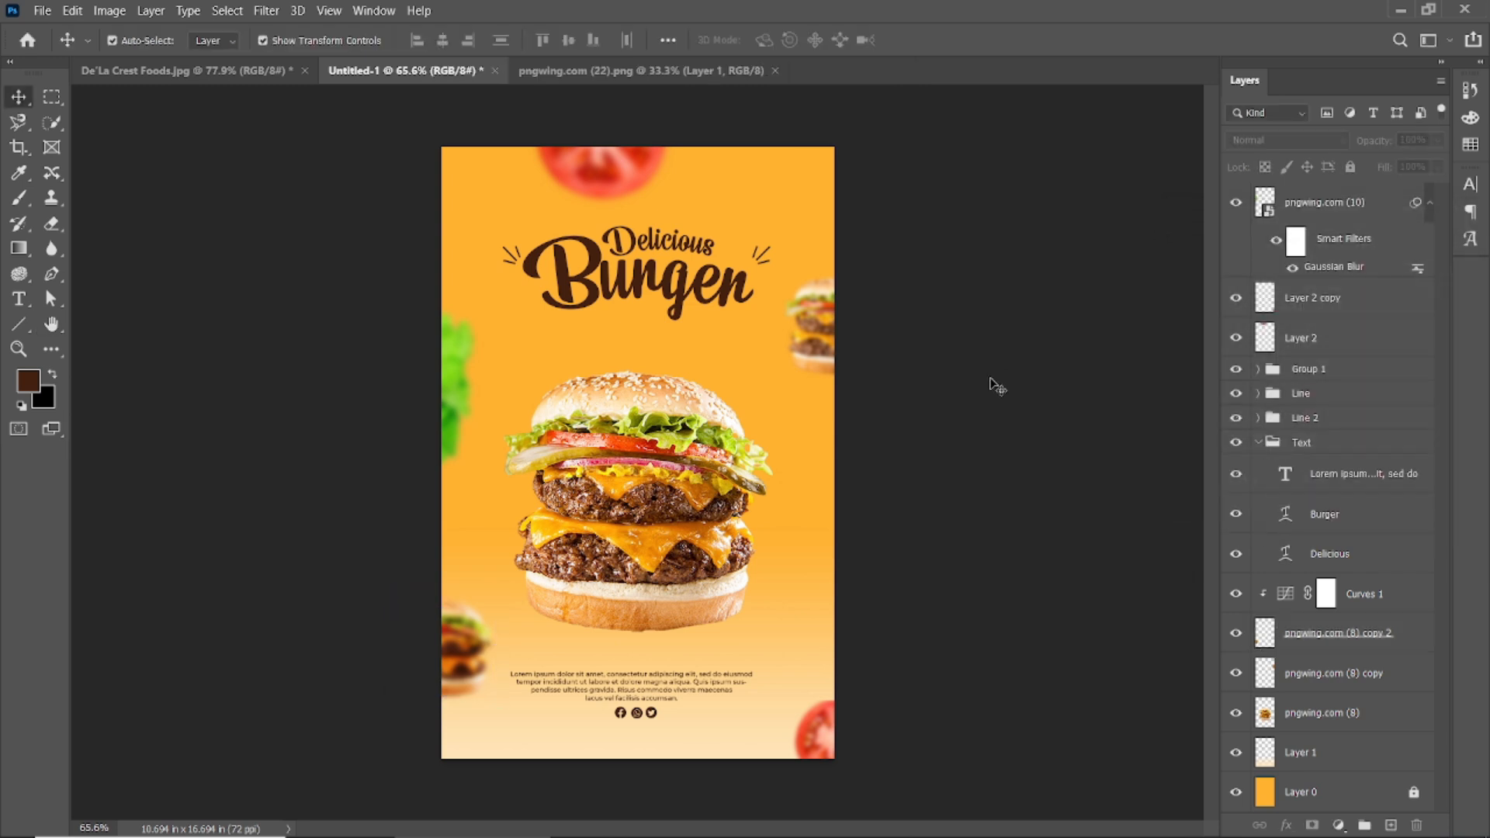
Type the credit line 'Watch Through ShuWTS -' below the social icons.
{"action": "scroll", "coordinate": [658, 727], "scroll_direction": "up", "scroll_amount": 5}
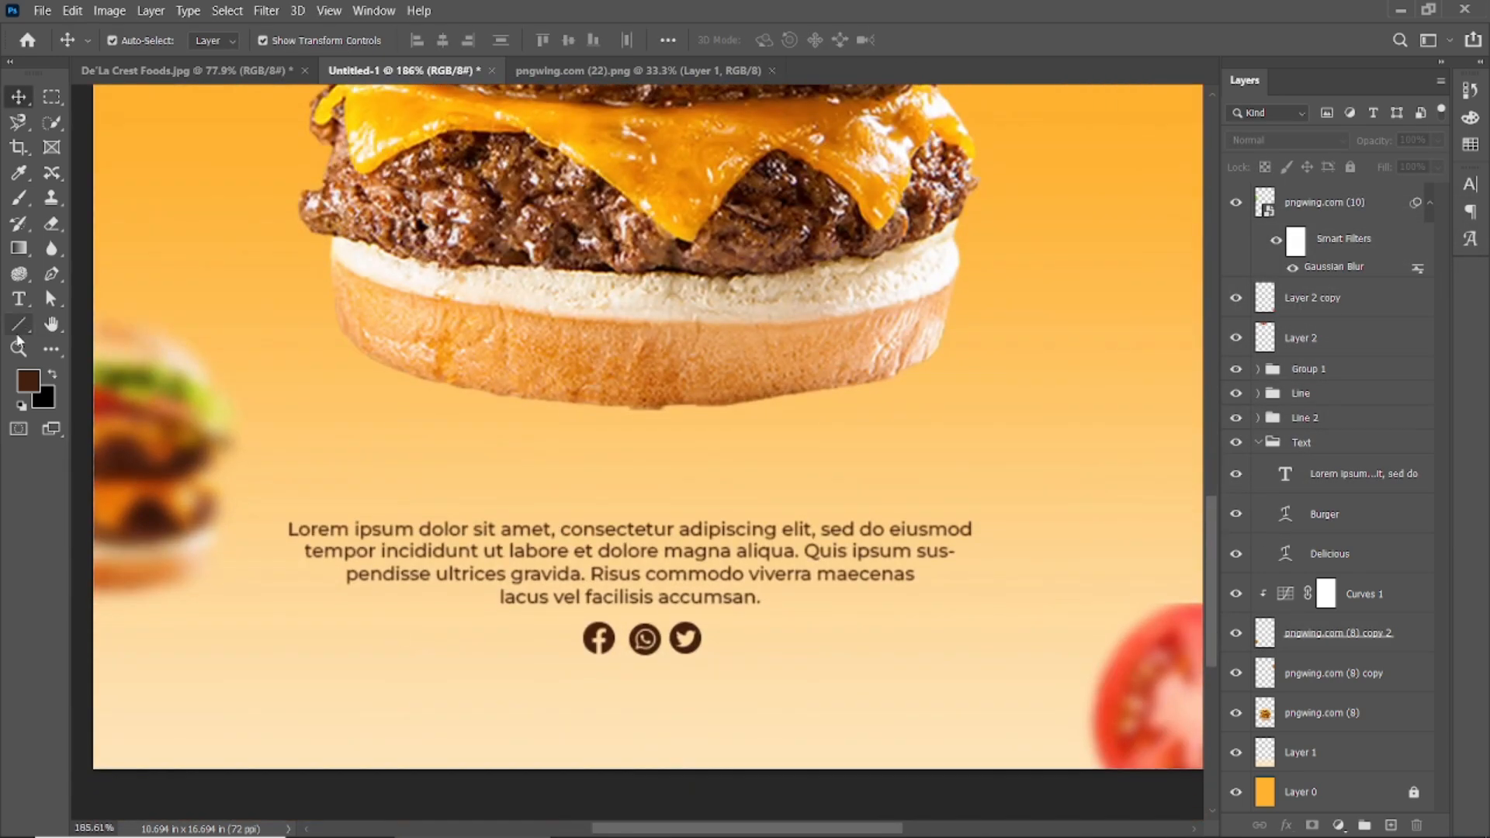
{"action": "left_click", "coordinate": [19, 299]}
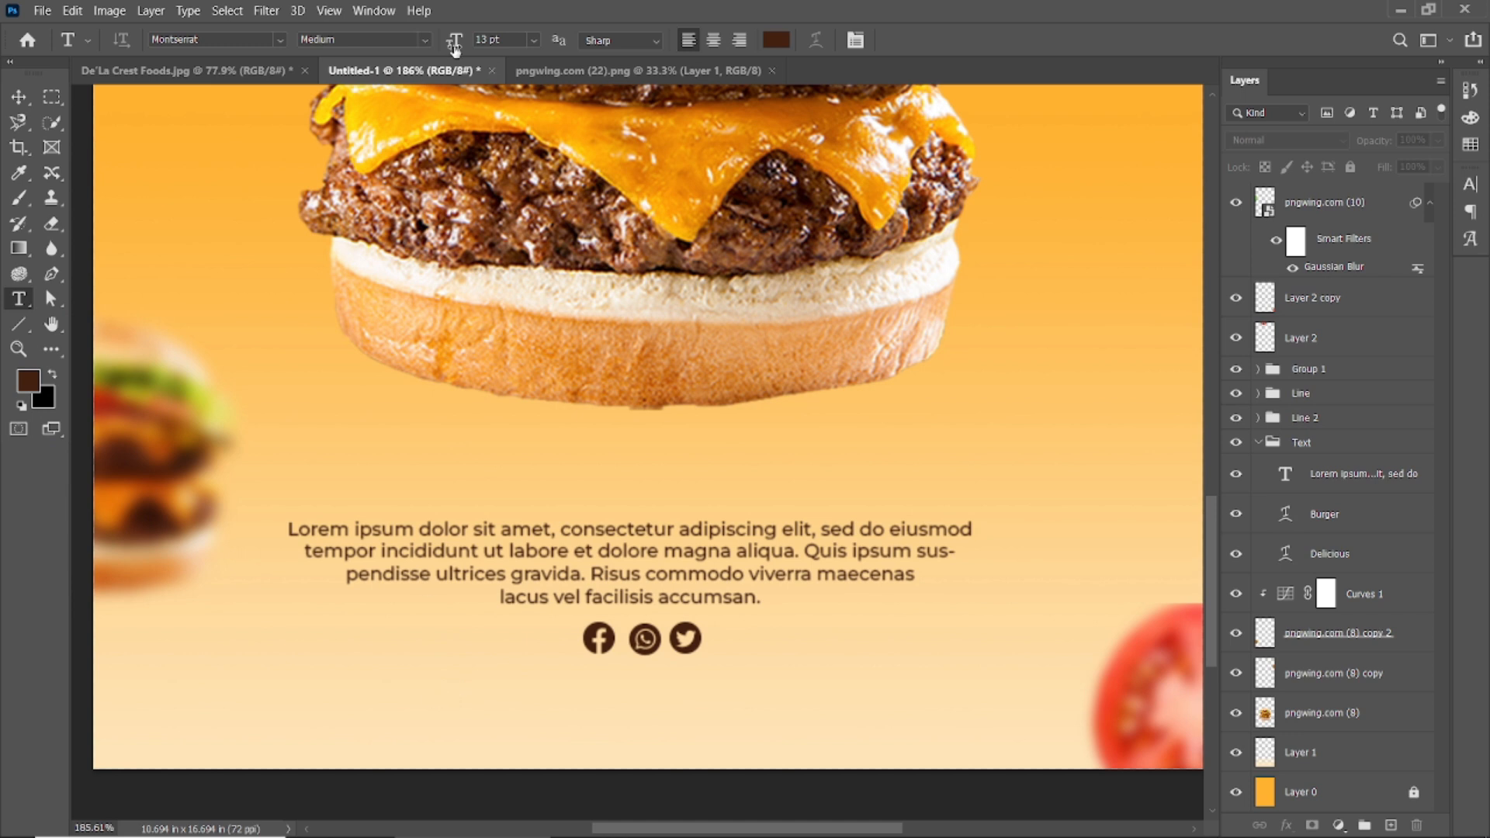
{"action": "left_click", "coordinate": [422, 702]}
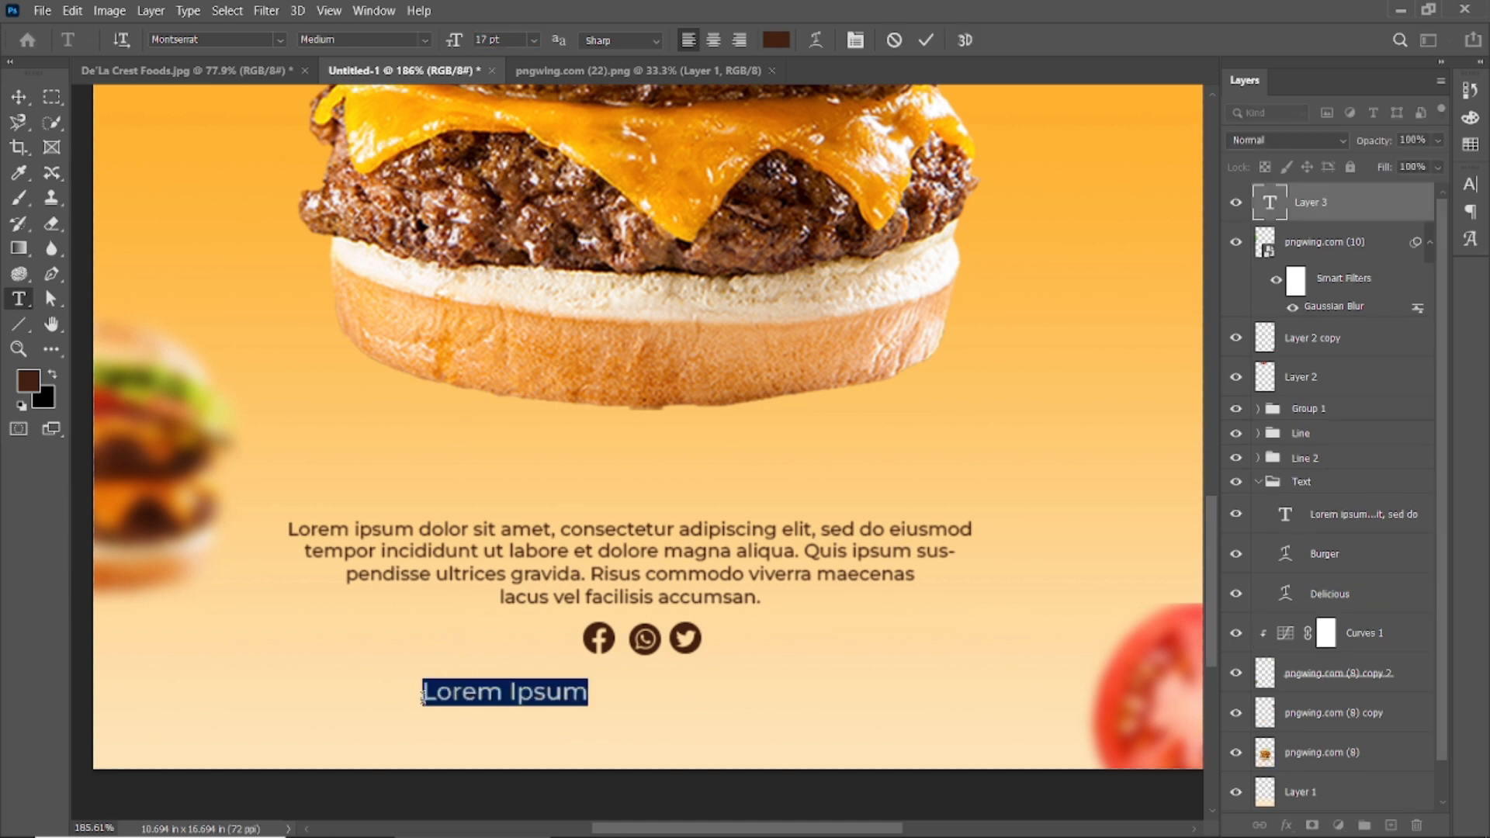
{"action": "type", "text": "Watch Through Shuvo"}
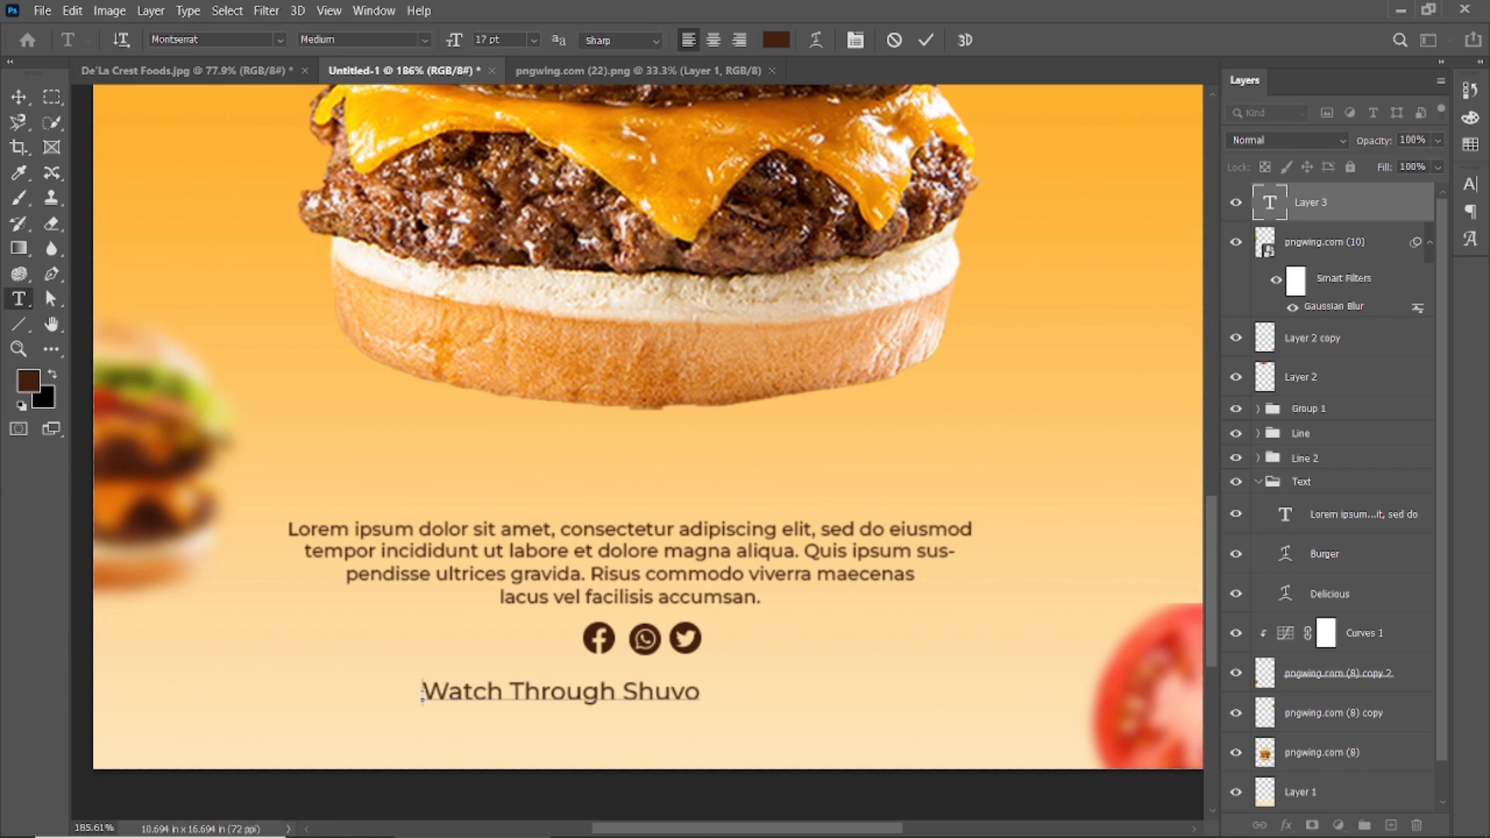
{"action": "type", "text": "WTS -"}
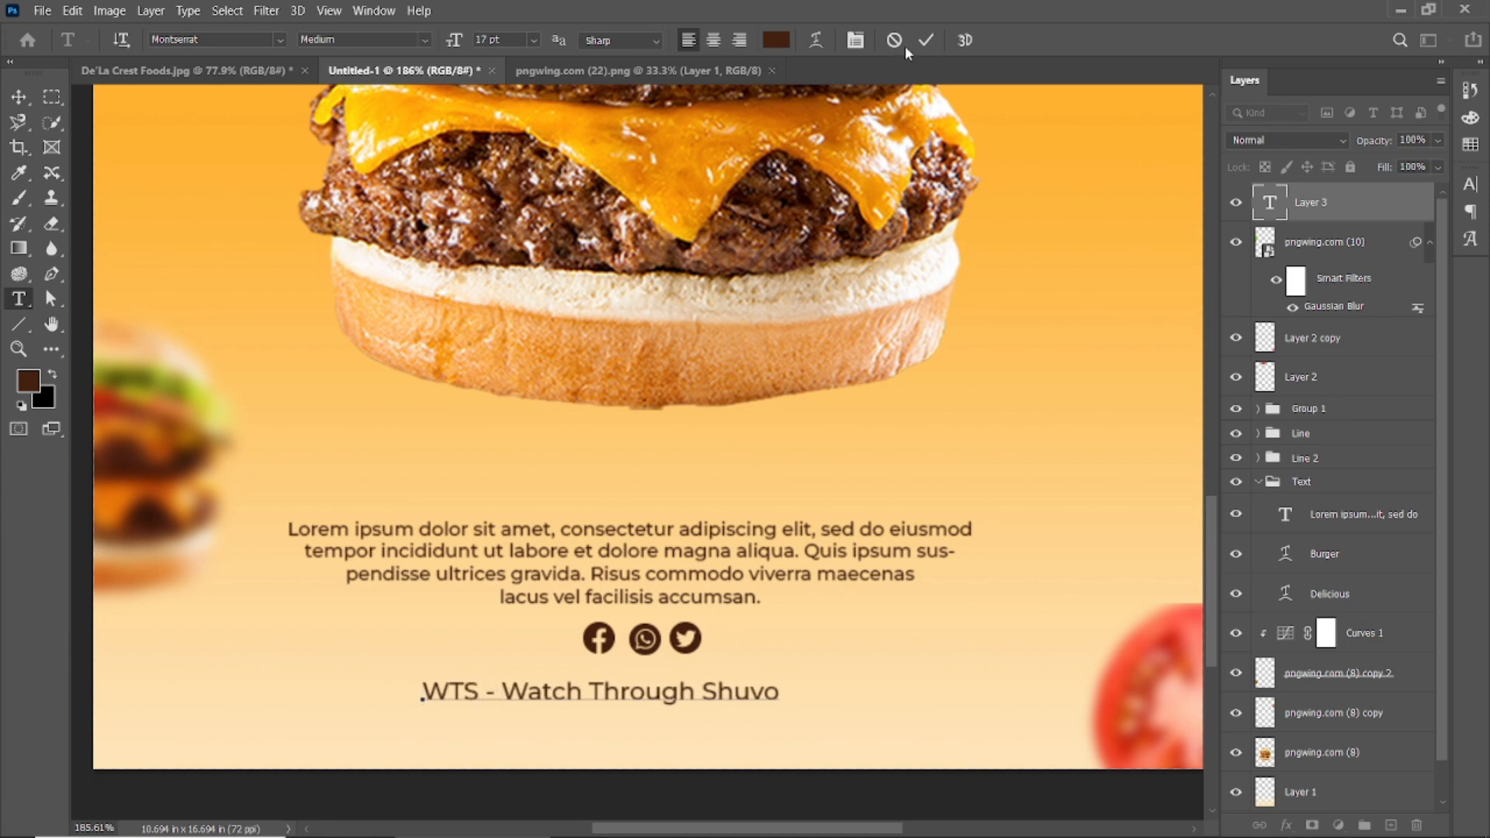
{"action": "left_click", "coordinate": [928, 42]}
Fit the whole poster in view and select the credit text layer.
{"action": "key", "text": "ctrl+0"}
{"action": "left_click", "coordinate": [11, 93]}
{"action": "left_click", "coordinate": [106, 133]}
{"action": "left_click", "coordinate": [599, 786]}
{"action": "scroll", "coordinate": [696, 771], "scroll_direction": "down", "scroll_amount": 1}
{"action": "left_click", "coordinate": [699, 771]}
{"action": "scroll", "coordinate": [627, 738], "scroll_direction": "up", "scroll_amount": 10}
{"action": "scroll", "coordinate": [636, 729], "scroll_direction": "down", "scroll_amount": 3}
{"action": "left_click_drag", "start_coordinate": [637, 685], "coordinate": [683, 676]}
Resize the credit text to 11 pt and centre it beneath the icons.
{"action": "double_click", "coordinate": [678, 676]}
{"action": "left_click_drag", "start_coordinate": [457, 44], "coordinate": [447, 47]}
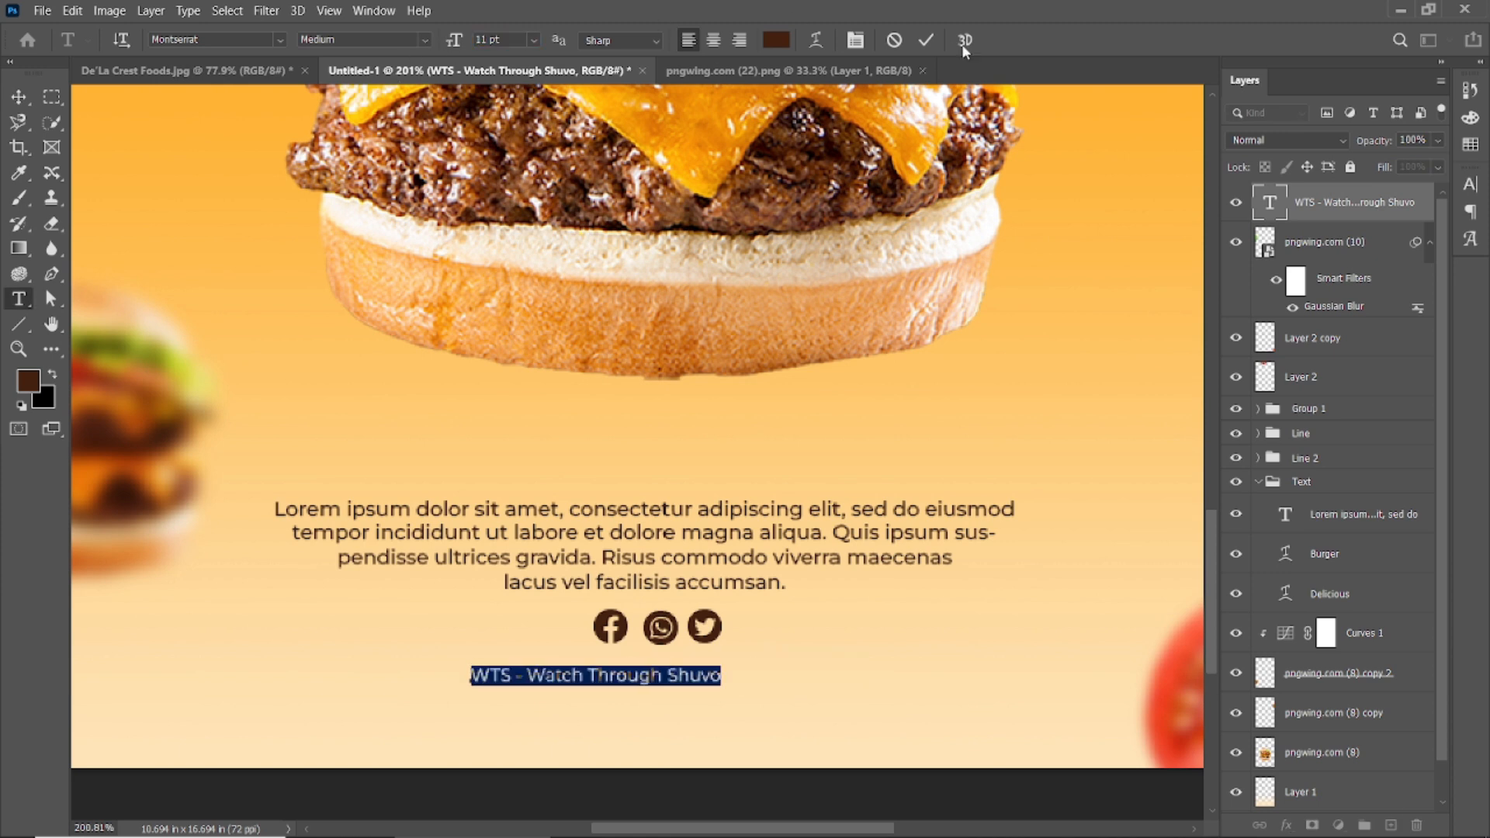
{"action": "left_click", "coordinate": [926, 39]}
{"action": "key", "text": "v"}
{"action": "left_click_drag", "start_coordinate": [607, 679], "coordinate": [679, 676]}
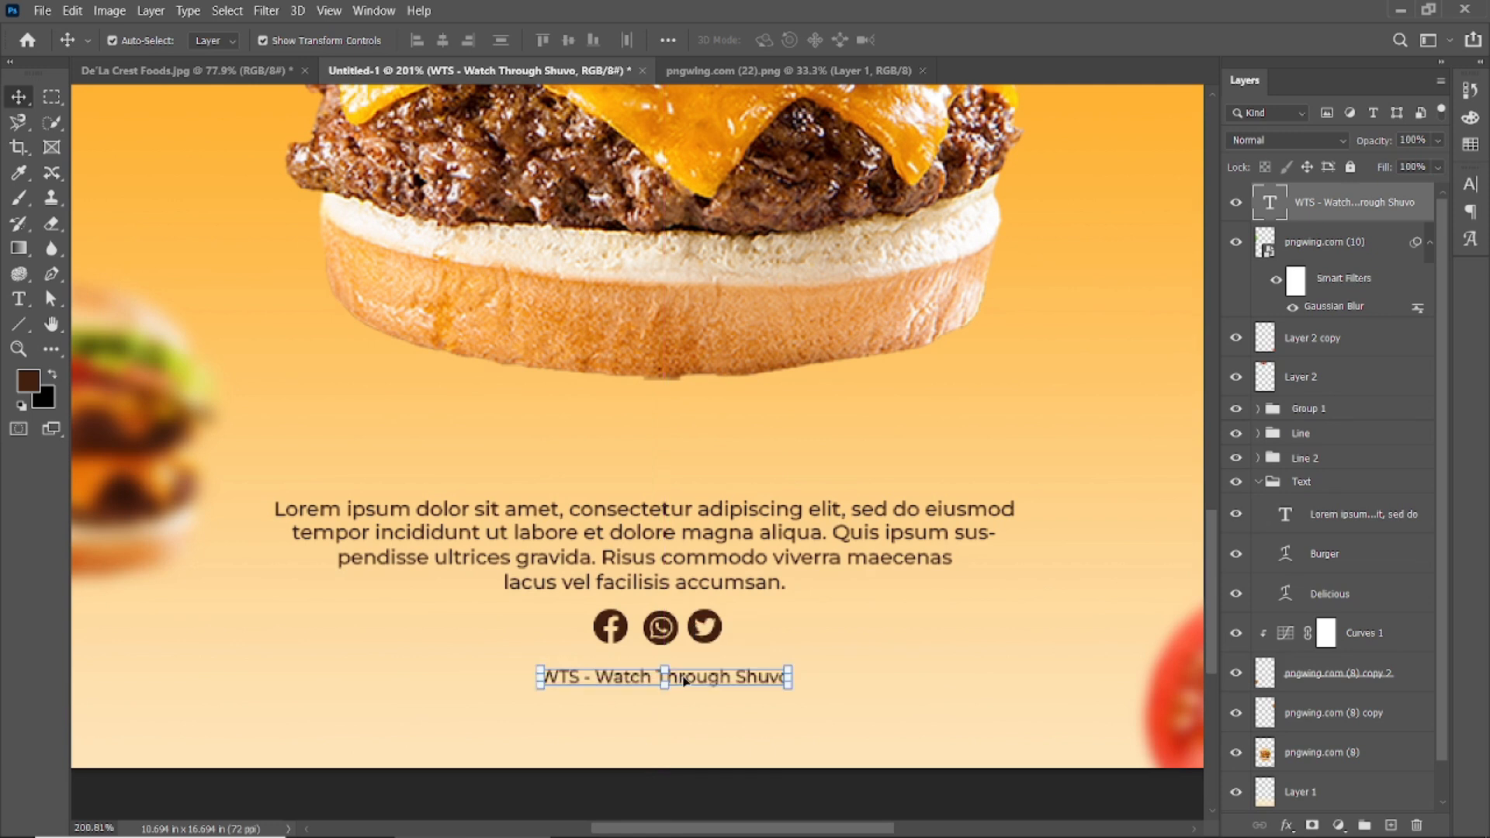
Enlarge the T of 'Through' in the credit line to 17 pt.
{"action": "left_click", "coordinate": [635, 787]}
{"action": "scroll", "coordinate": [636, 714], "scroll_direction": "down", "scroll_amount": 8}
{"action": "scroll", "coordinate": [657, 732], "scroll_direction": "up", "scroll_amount": 2}
{"action": "left_click", "coordinate": [641, 760]}
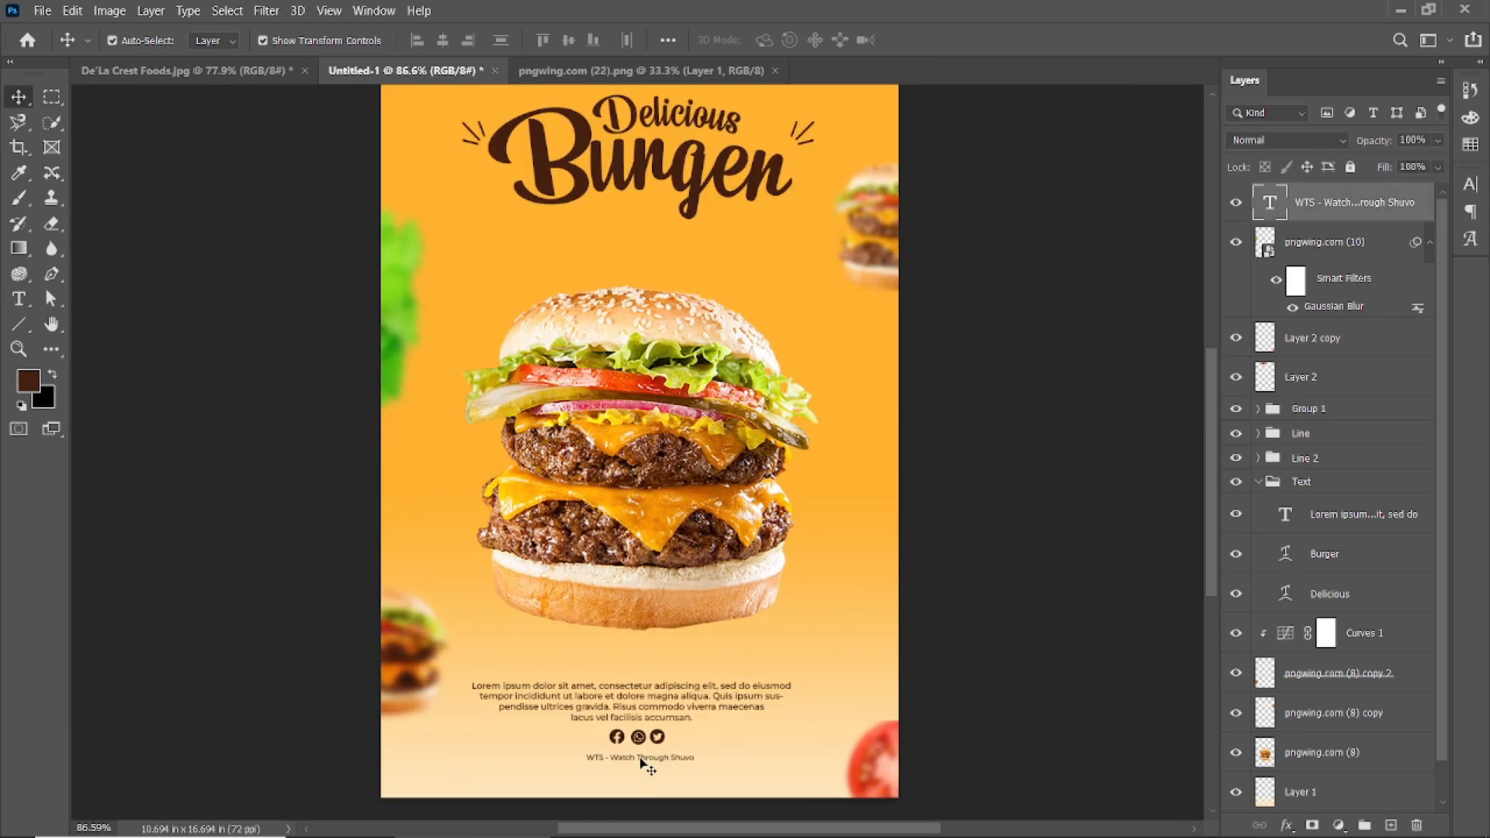
{"action": "left_click", "coordinate": [1022, 572]}
{"action": "scroll", "coordinate": [633, 756], "scroll_direction": "up", "scroll_amount": 6}
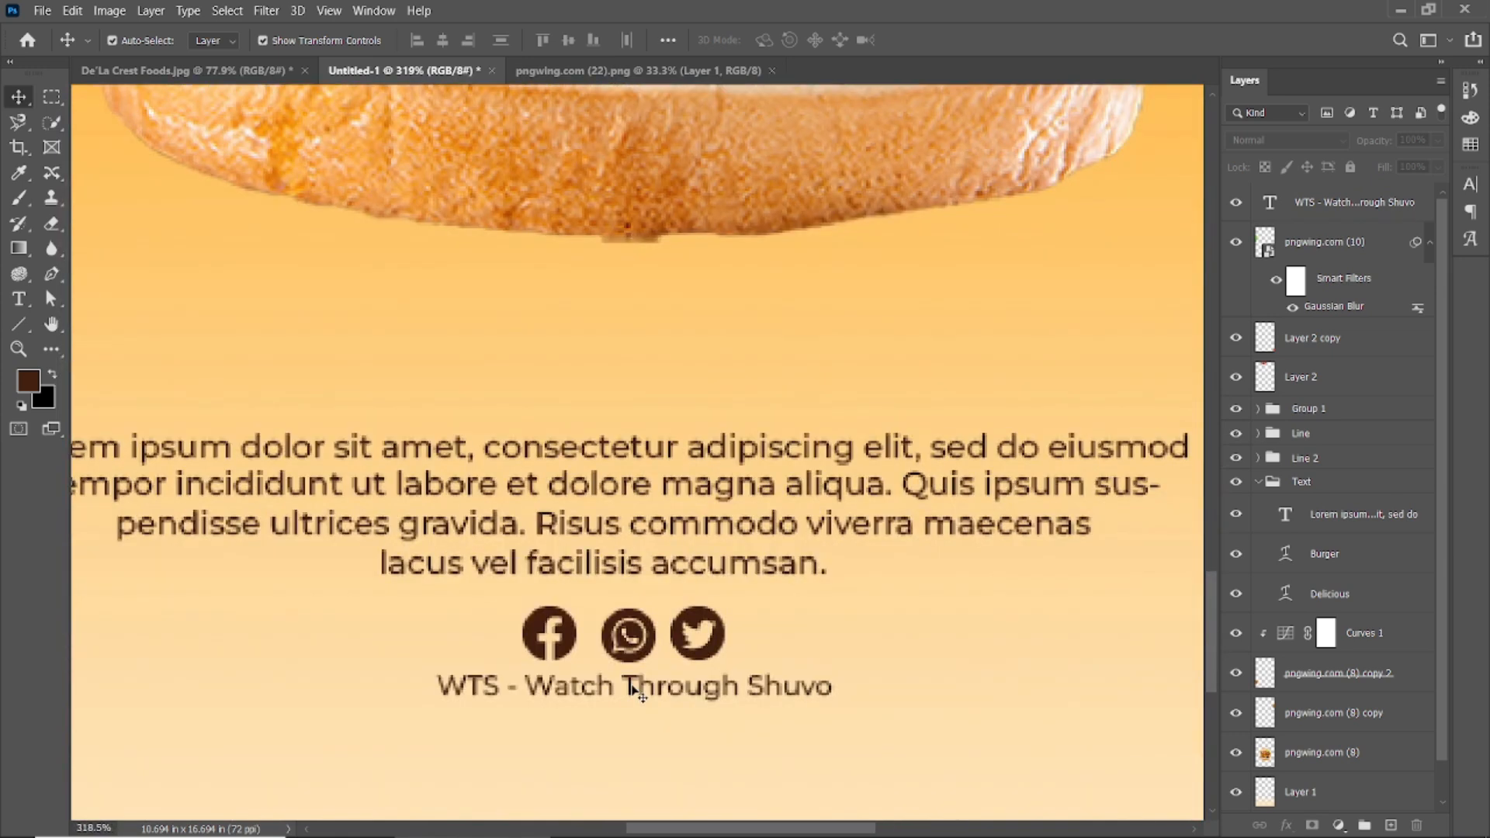
{"action": "double_click", "coordinate": [633, 687]}
{"action": "left_click_drag", "start_coordinate": [454, 42], "coordinate": [459, 45]}
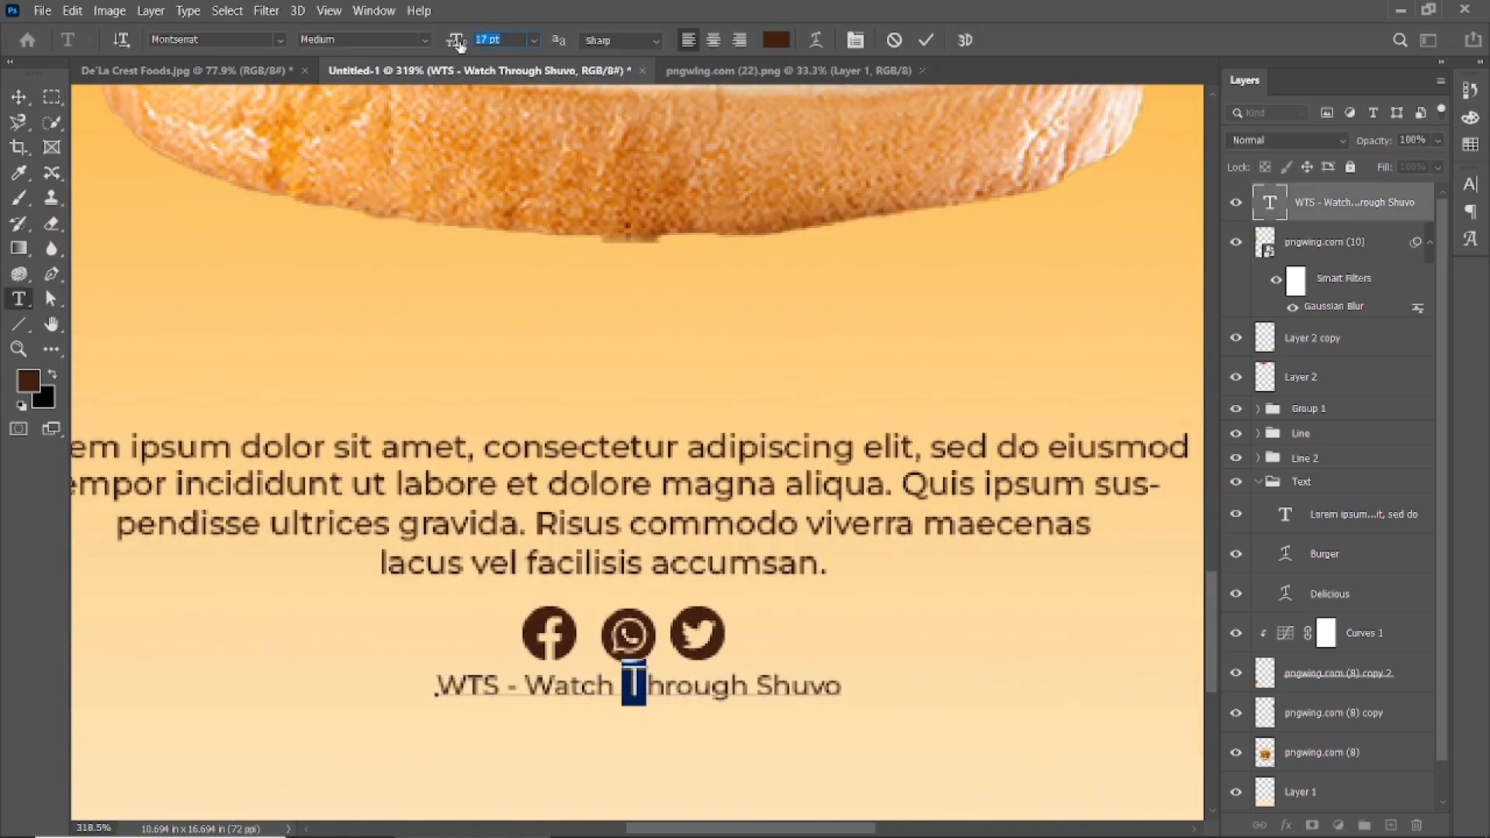
{"action": "left_click", "coordinate": [925, 42]}
Apply the same larger size to the W of 'Watch' and the last word's first letter.
{"action": "double_click", "coordinate": [544, 686]}
{"action": "left_click_drag", "start_coordinate": [553, 687], "coordinate": [534, 687]}
{"action": "double_click", "coordinate": [482, 39]}
{"action": "type", "text": "17"}
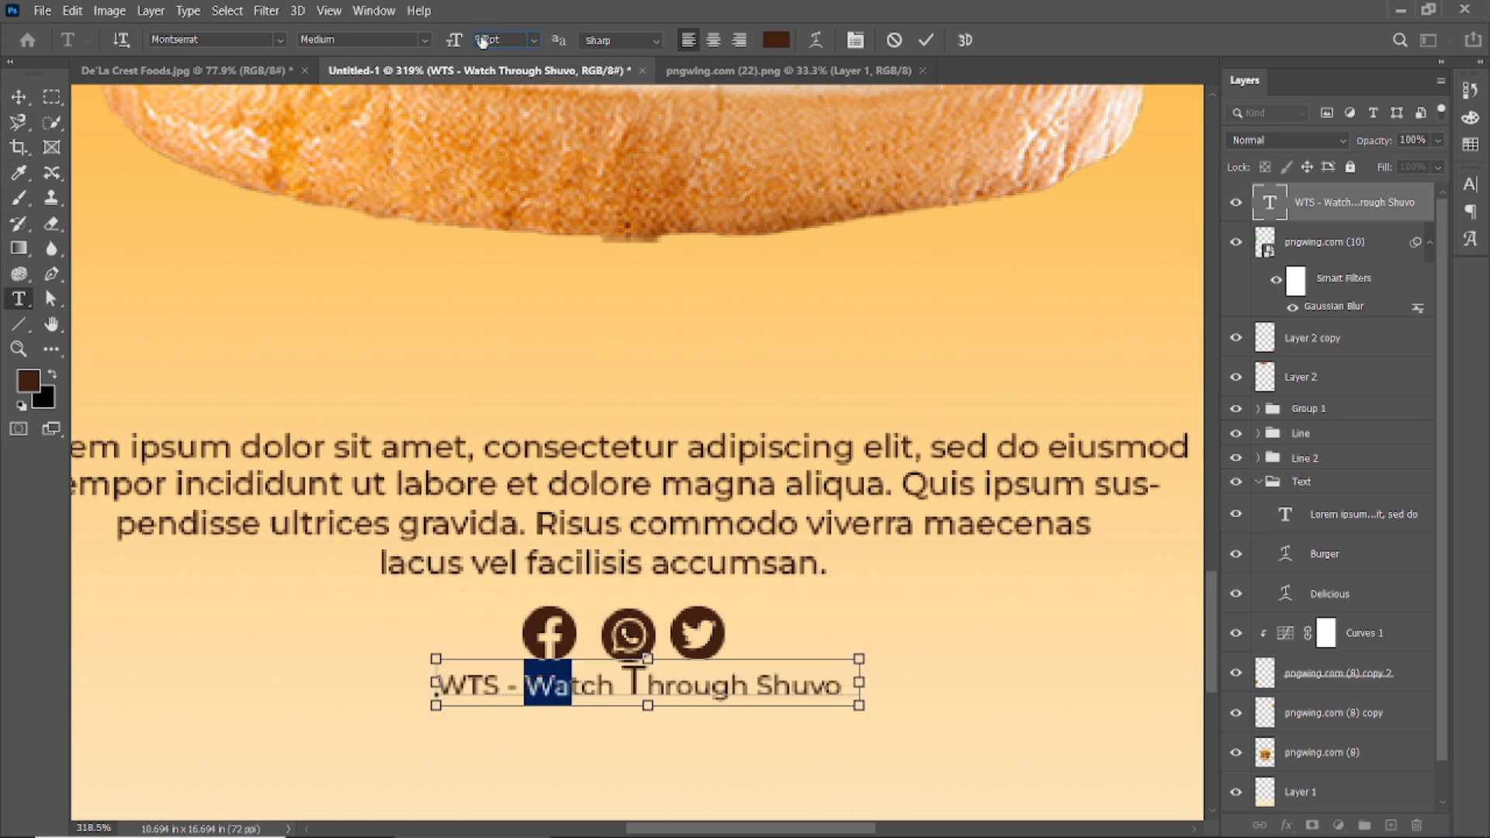
{"action": "left_click", "coordinate": [925, 41]}
{"action": "double_click", "coordinate": [786, 686]}
{"action": "double_click", "coordinate": [783, 685]}
{"action": "left_click_drag", "start_coordinate": [789, 688], "coordinate": [782, 688]}
{"action": "double_click", "coordinate": [487, 38]}
{"action": "key", "text": "ctrl+v"}
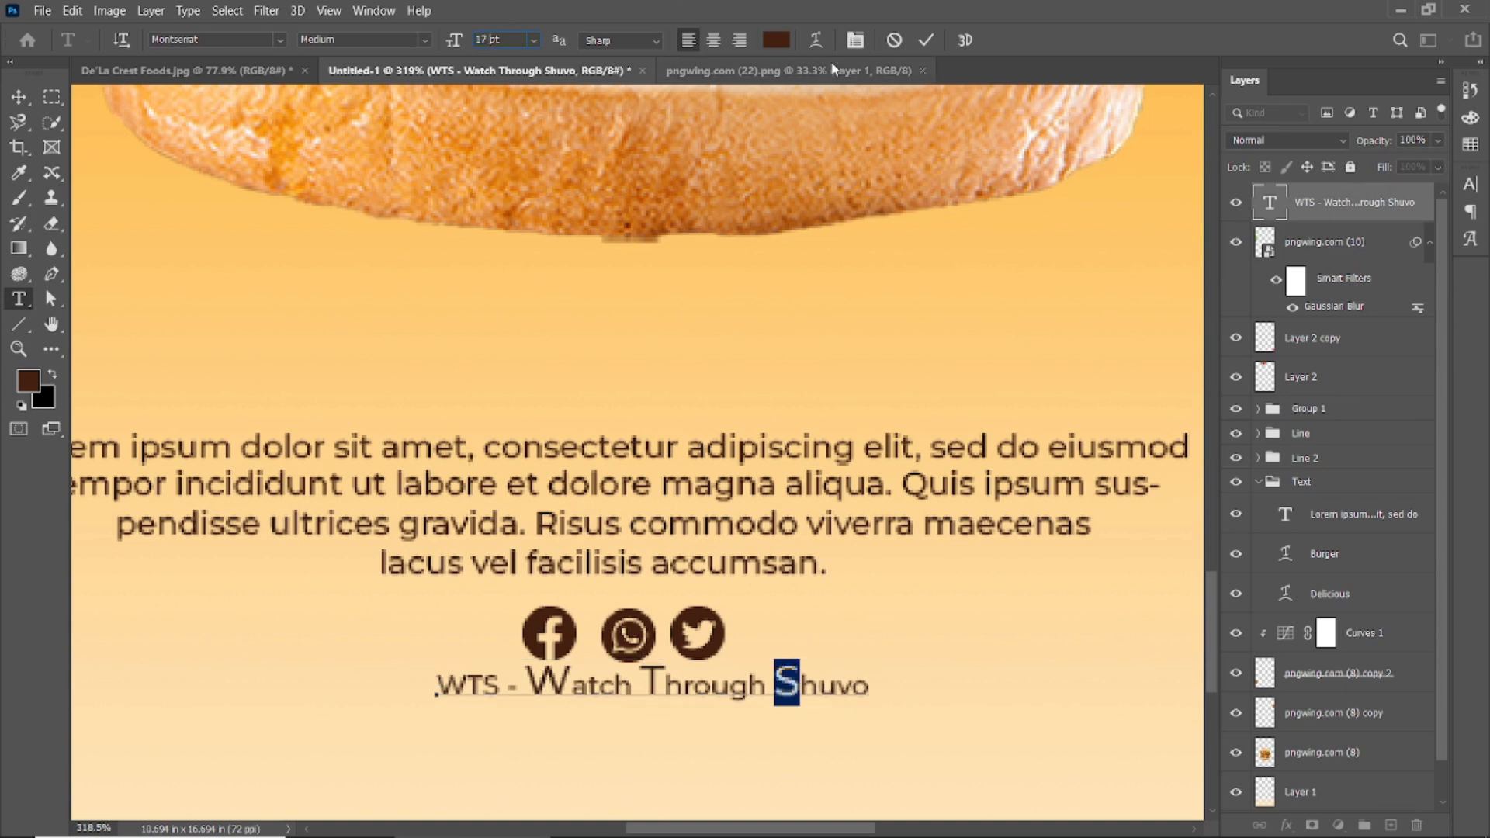
{"action": "left_click", "coordinate": [924, 41]}
Undo the enlarged letters so the credit line stays a uniform size.
{"action": "key", "text": "v"}
{"action": "left_click", "coordinate": [931, 596]}
{"action": "scroll", "coordinate": [627, 565], "scroll_direction": "down", "scroll_amount": 5}
{"action": "left_click", "coordinate": [1103, 467]}
{"action": "key", "text": "ctrl+z"}
{"action": "key", "text": "ctrl+z"}
{"action": "key", "text": "ctrl+z"}
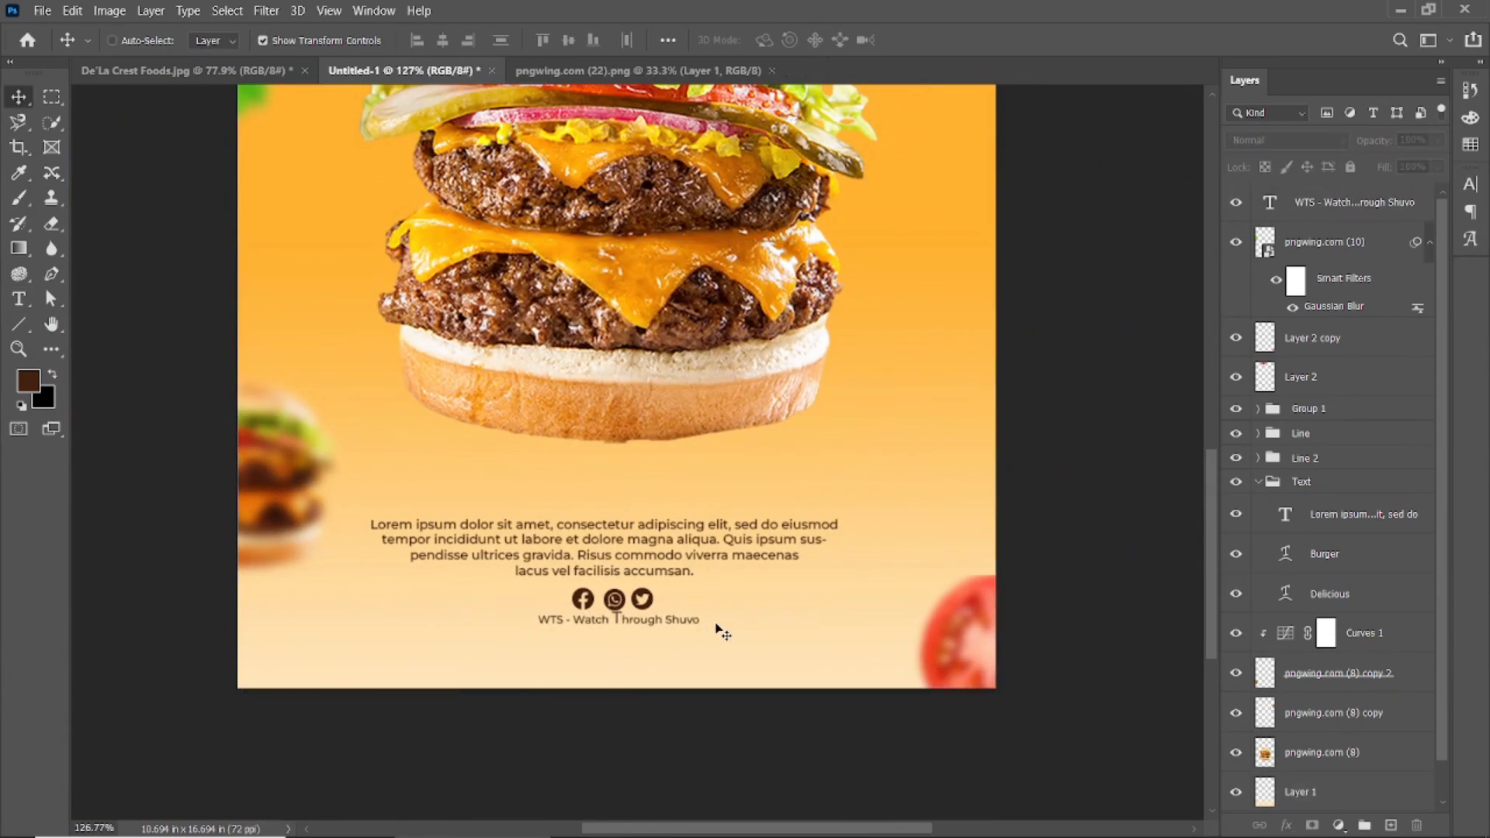
{"action": "scroll", "coordinate": [623, 646], "scroll_direction": "down", "scroll_amount": 4}
Nudge the Facebook, WhatsApp and Twitter icons up slightly.
{"action": "scroll", "coordinate": [624, 634], "scroll_direction": "down", "scroll_amount": 1}
{"action": "scroll", "coordinate": [605, 620], "scroll_direction": "up", "scroll_amount": 4}
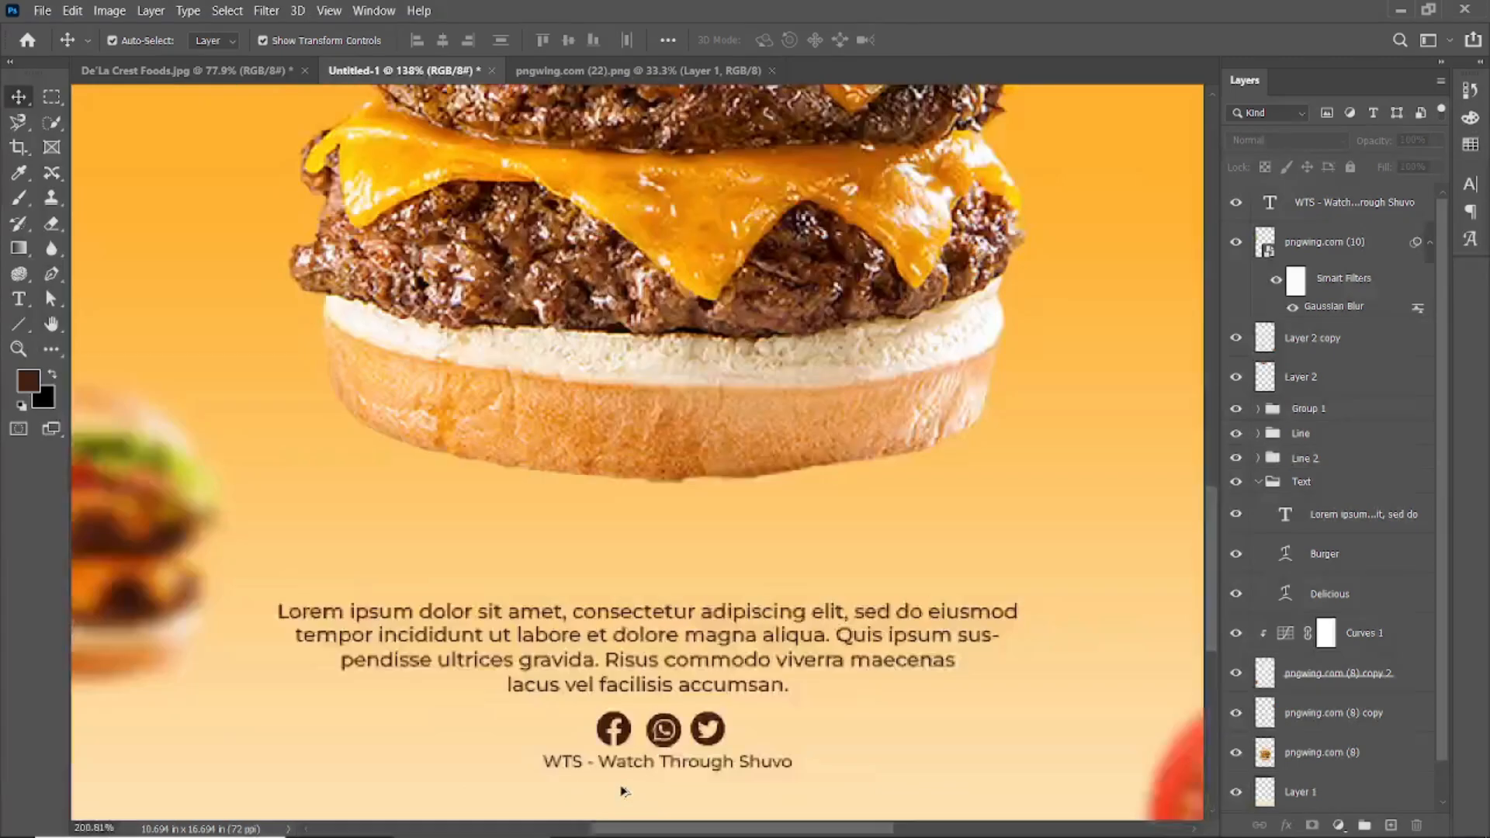
{"action": "scroll", "coordinate": [625, 790], "scroll_direction": "up", "scroll_amount": 1}
{"action": "left_click", "coordinate": [645, 762]}
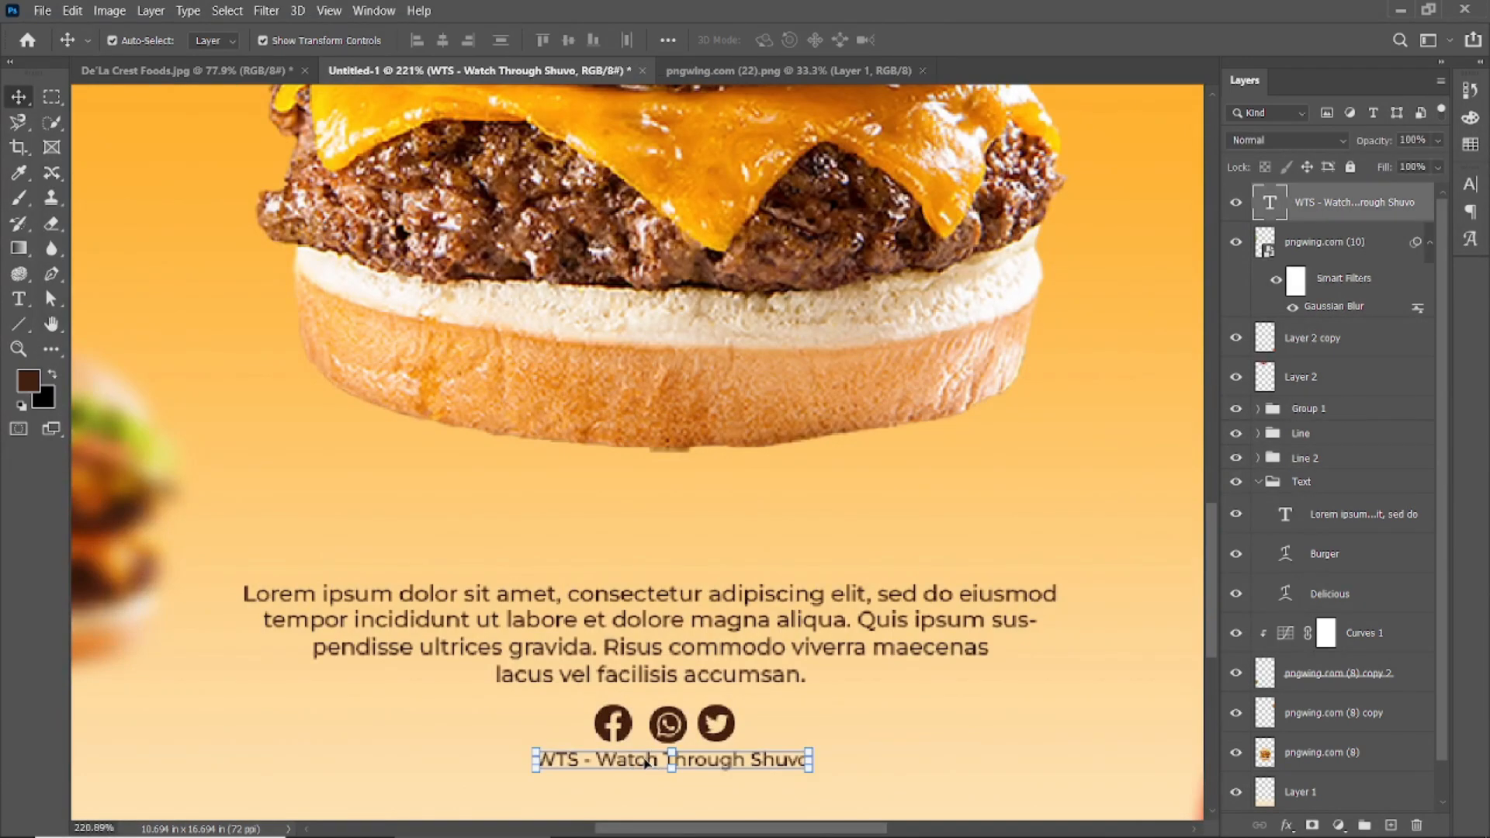
{"action": "left_click", "coordinate": [612, 726]}
{"action": "left_click", "coordinate": [669, 727], "text": "shift"}
{"action": "left_click", "coordinate": [714, 721], "text": "shift"}
{"action": "key", "text": "Up"}
{"action": "key", "text": "Up"}
Add a new empty layer placed directly below the main burger.
{"action": "left_click", "coordinate": [883, 429]}
{"action": "scroll", "coordinate": [883, 429], "scroll_direction": "down", "scroll_amount": 6}
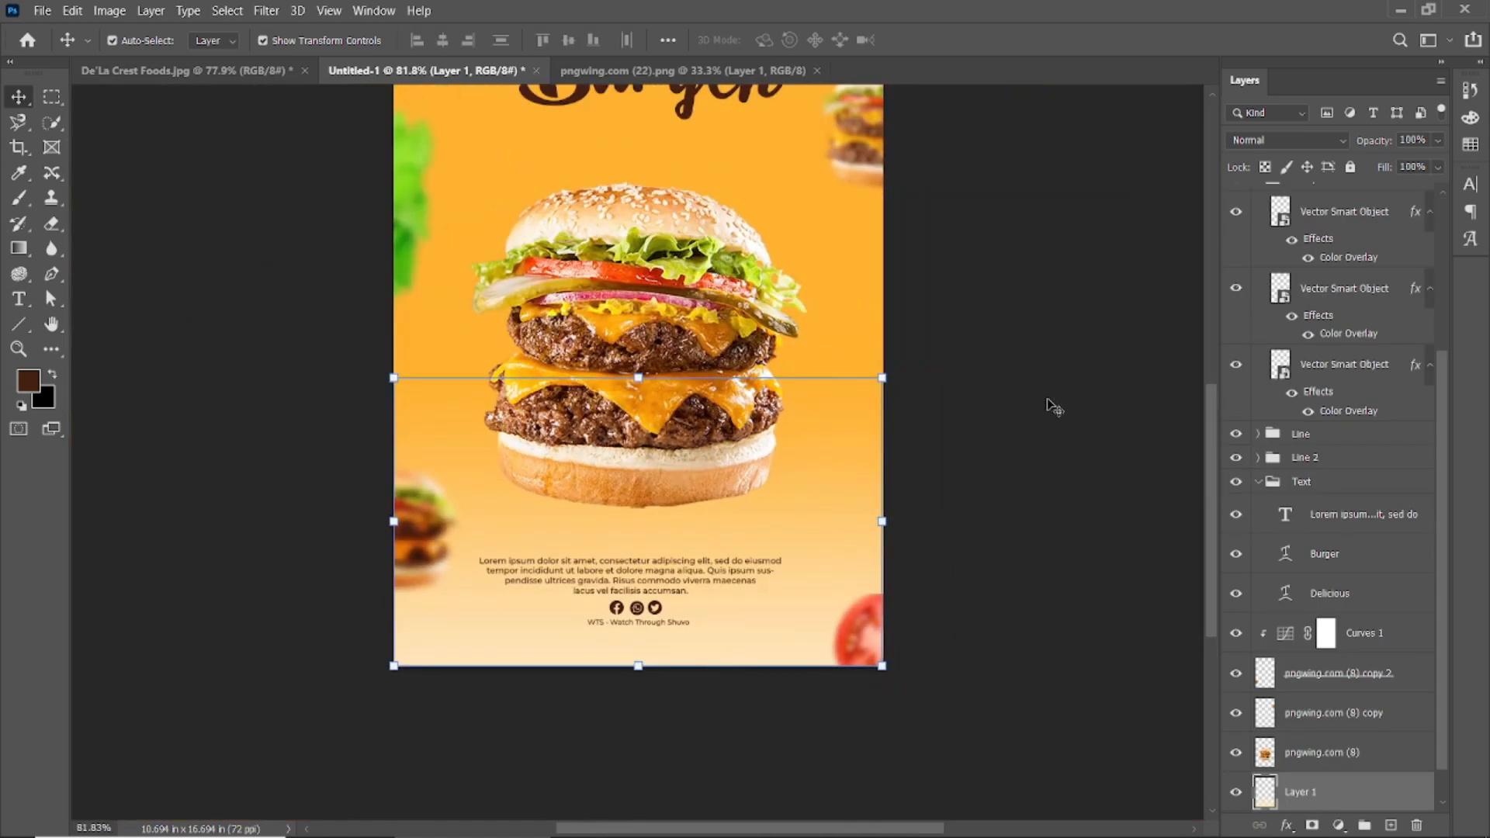
{"action": "left_click", "coordinate": [667, 508]}
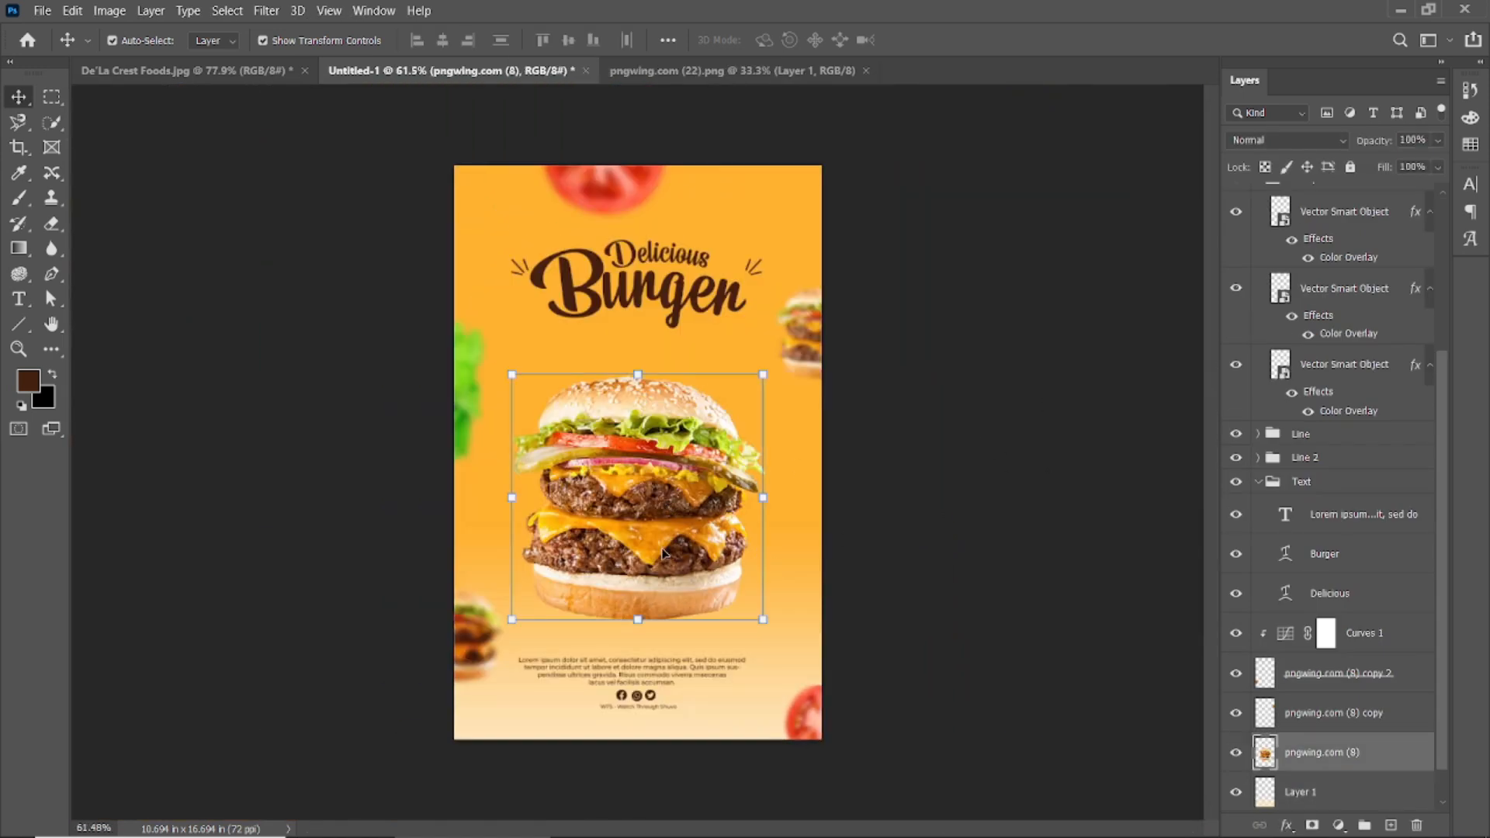
{"action": "scroll", "coordinate": [934, 551], "scroll_direction": "up", "scroll_amount": 1}
{"action": "left_click", "coordinate": [1391, 824]}
{"action": "left_click_drag", "start_coordinate": [1358, 715], "coordinate": [1358, 765]}
Paint a solid black dab behind the burger with a half-size brush at 100% flow and opacity.
{"action": "left_click", "coordinate": [52, 375]}
{"action": "left_click", "coordinate": [21, 199]}
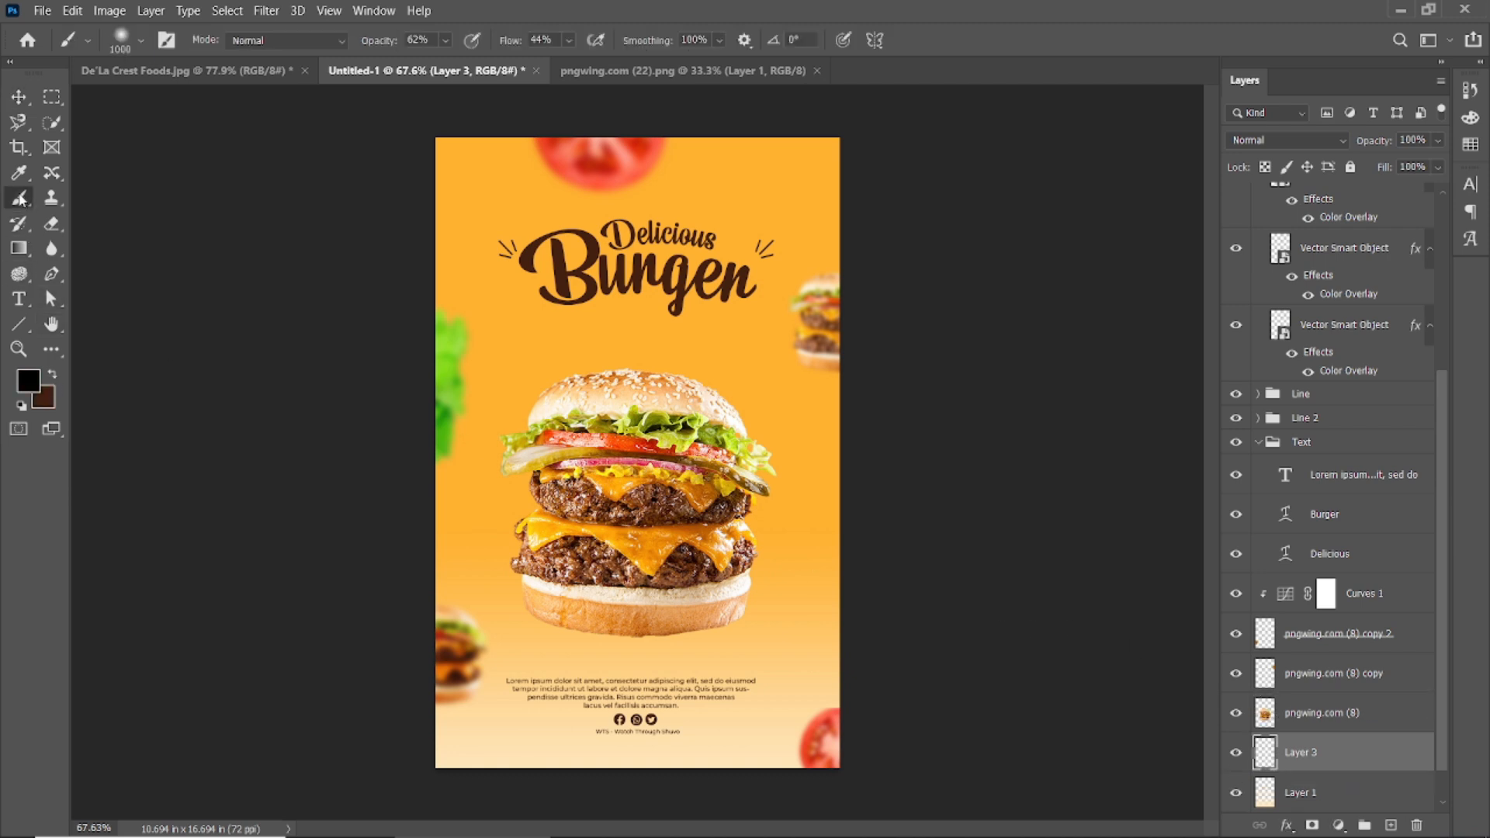
{"action": "key", "text": "bracketleft"}
{"action": "key", "text": "bracketleft"}
{"action": "key", "text": "bracketleft"}
{"action": "key", "text": "bracketleft"}
{"action": "key", "text": "bracketleft"}
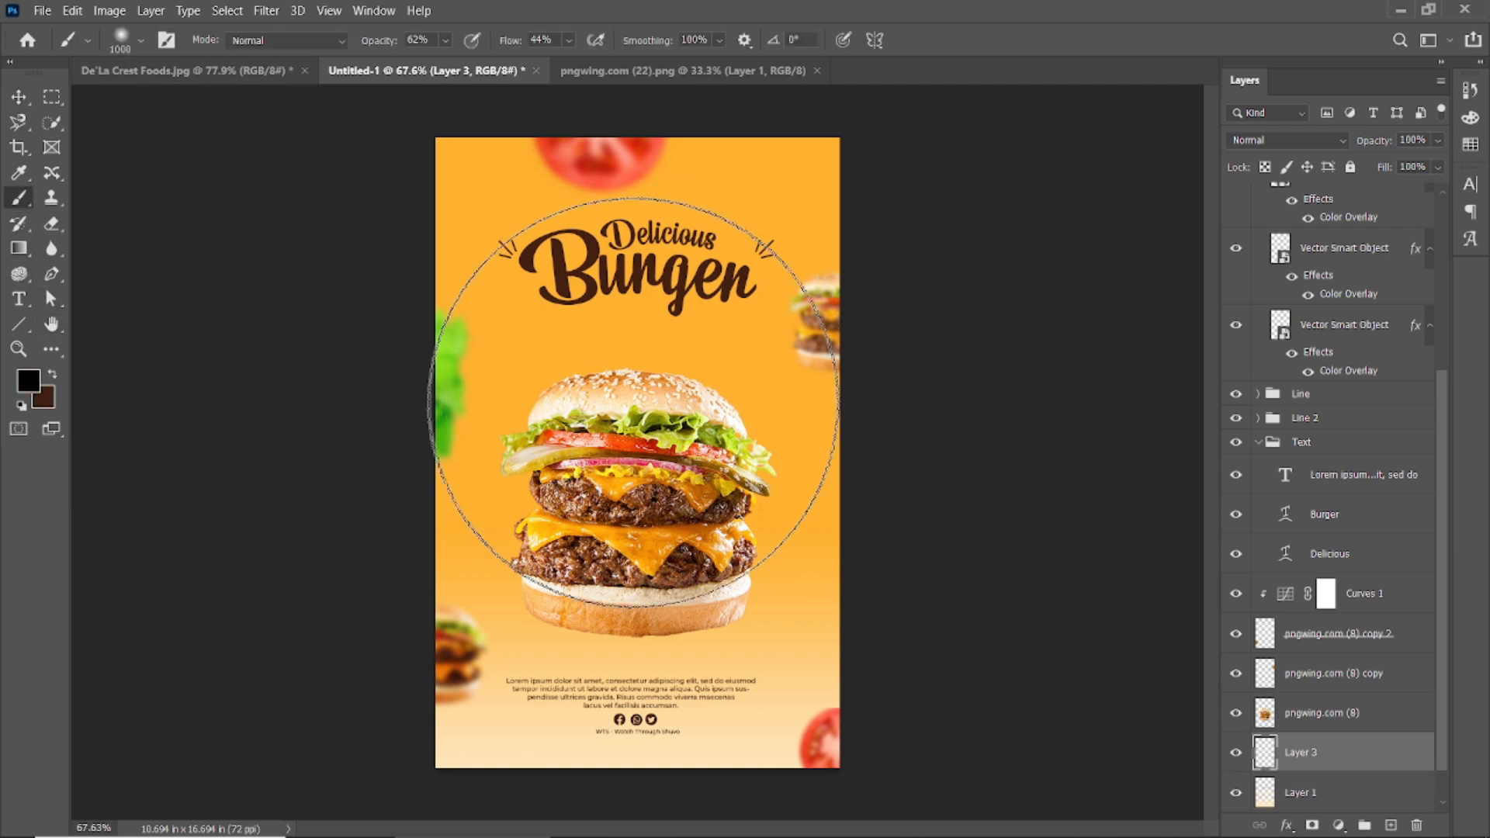
{"action": "left_click", "coordinate": [629, 333]}
{"action": "key", "text": "ctrl+z"}
{"action": "left_click_drag", "start_coordinate": [514, 43], "coordinate": [560, 45]}
{"action": "left_click_drag", "start_coordinate": [377, 44], "coordinate": [434, 47]}
{"action": "left_click", "coordinate": [642, 382]}
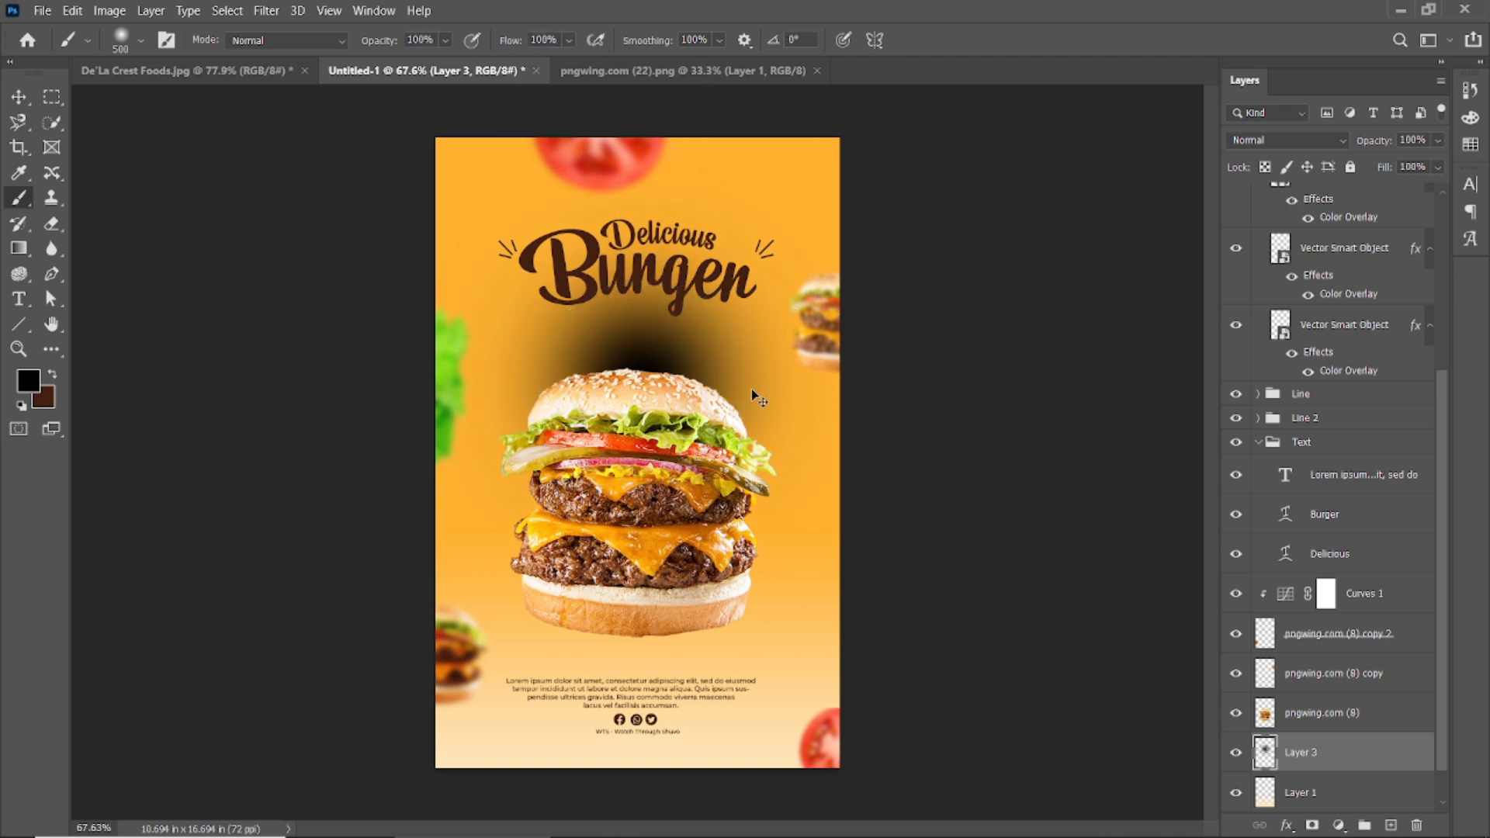
Squash the dab into a flat shadow strip under the burger at about 62% opacity.
{"action": "left_click", "coordinate": [19, 97]}
{"action": "key", "text": "ctrl+t"}
{"action": "mouse_move", "coordinate": [647, 361]}
{"action": "left_mouse_down"}
{"action": "mouse_move", "coordinate": [656, 750]}
{"action": "mouse_move", "coordinate": [653, 668]}
{"action": "left_mouse_up"}
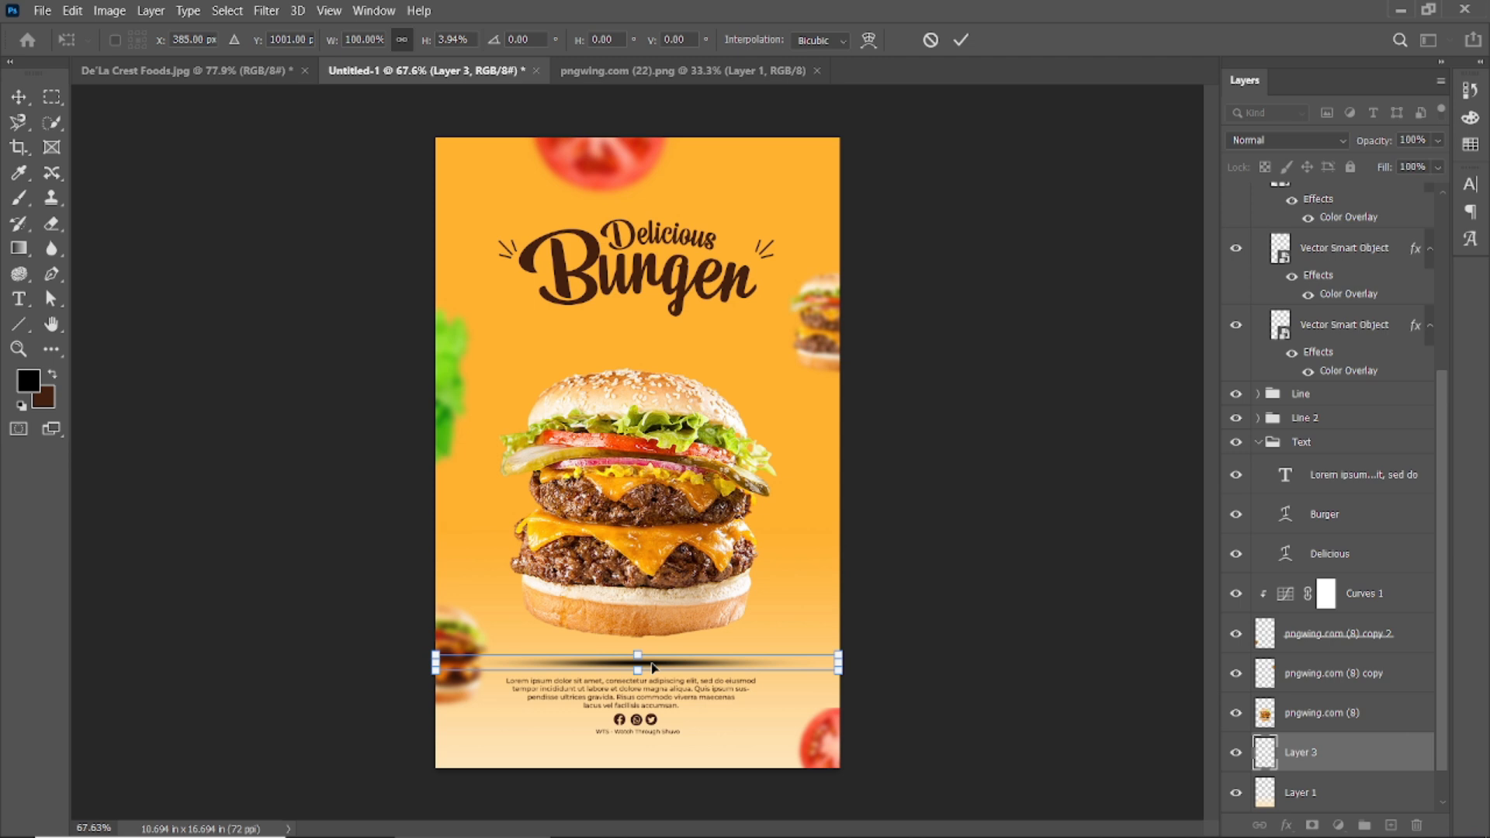
{"action": "key", "text": "Return"}
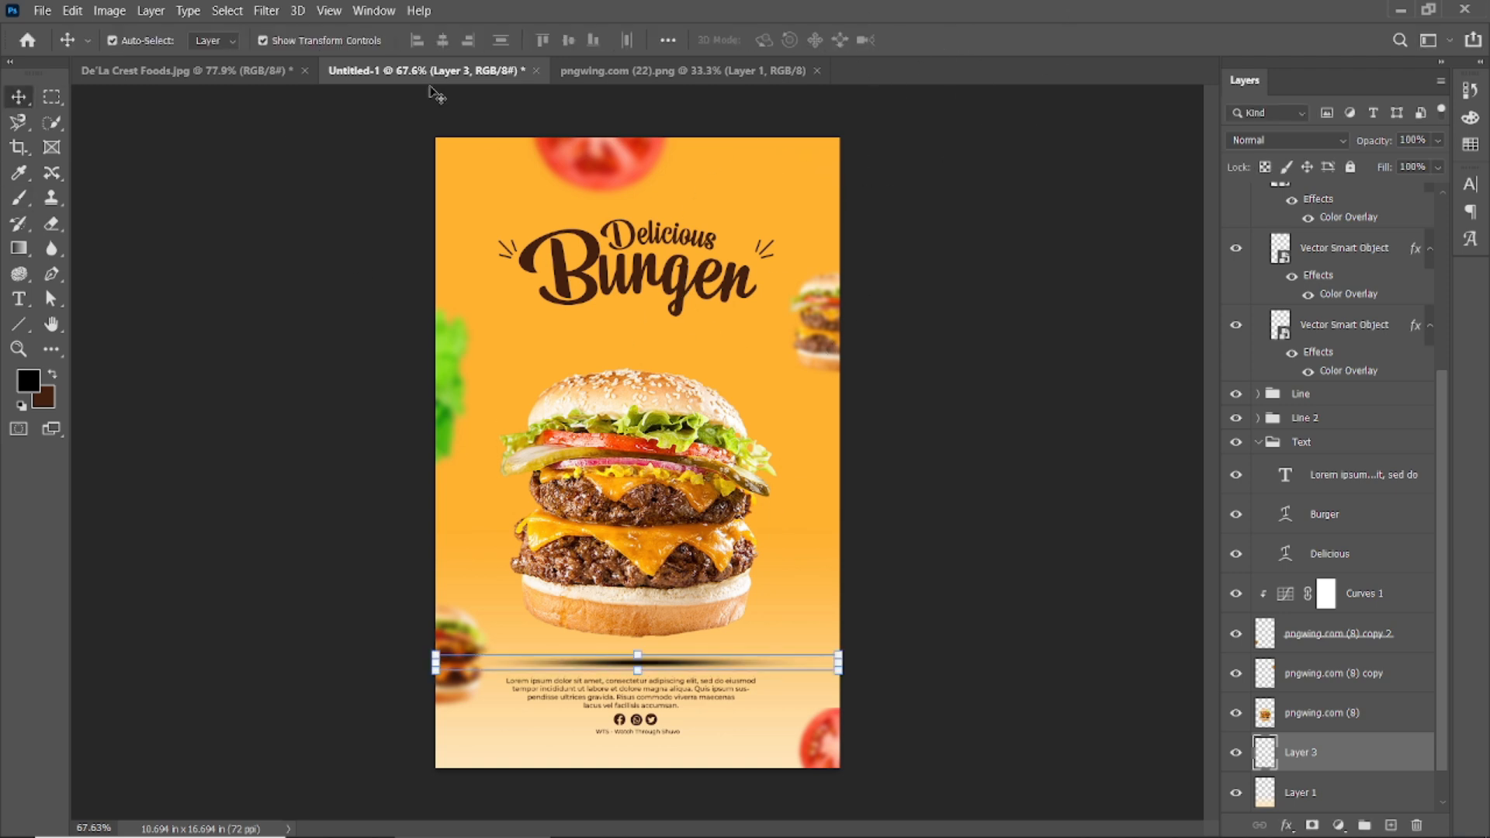
{"action": "mouse_move", "coordinate": [1373, 149]}
{"action": "left_mouse_down"}
{"action": "mouse_move", "coordinate": [1356, 151]}
{"action": "mouse_move", "coordinate": [1361, 186]}
{"action": "mouse_move", "coordinate": [1356, 149]}
{"action": "mouse_move", "coordinate": [1372, 175]}
{"action": "left_mouse_up"}
{"action": "left_click", "coordinate": [943, 402]}
{"action": "left_click", "coordinate": [651, 665]}
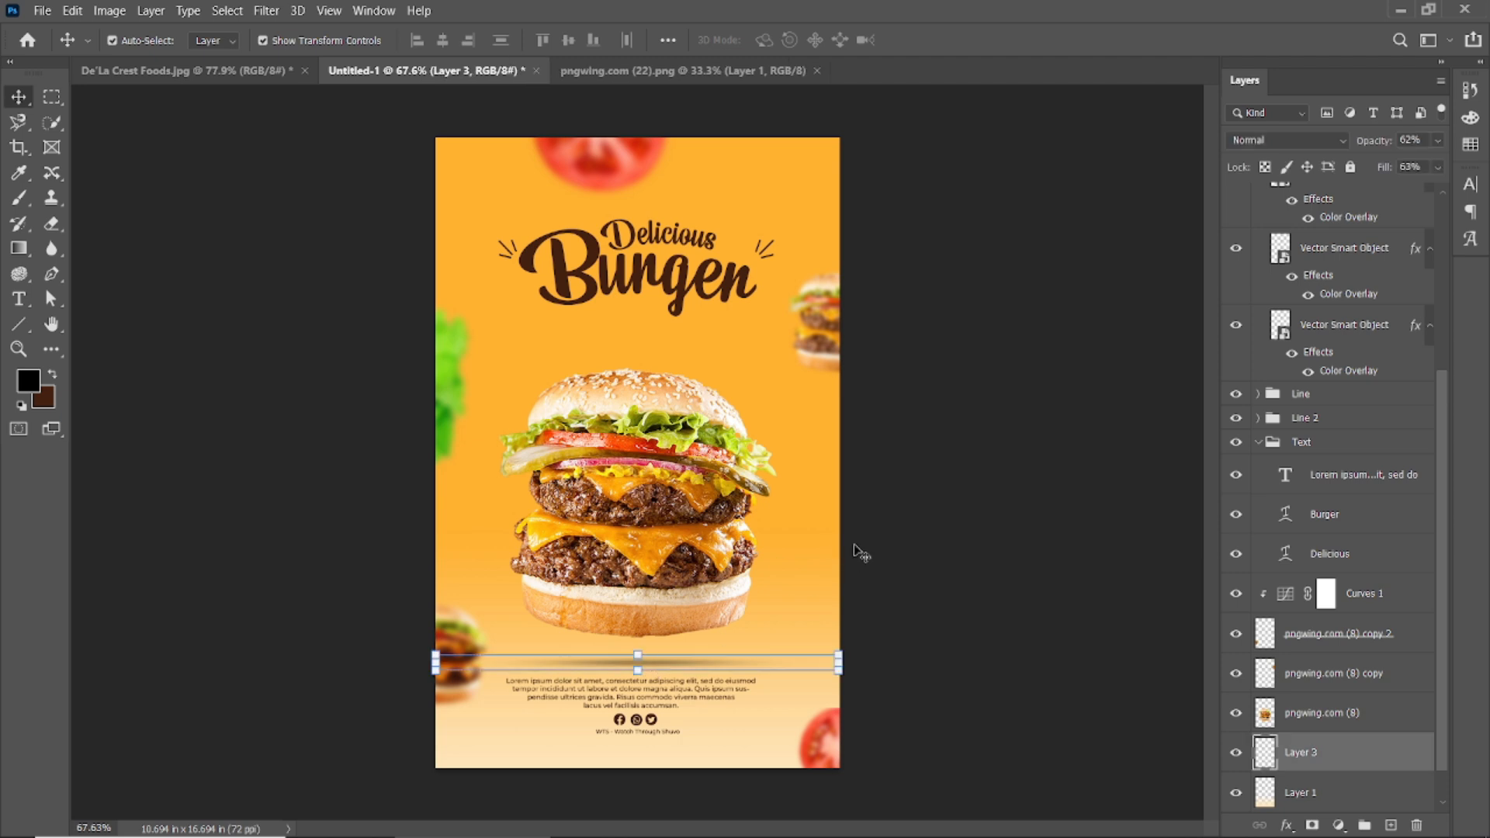
{"action": "left_click", "coordinate": [954, 505]}
{"action": "scroll", "coordinate": [631, 601], "scroll_direction": "down", "scroll_amount": 1}
{"action": "scroll", "coordinate": [631, 606], "scroll_direction": "up", "scroll_amount": 2}
{"action": "left_click", "coordinate": [623, 547]}
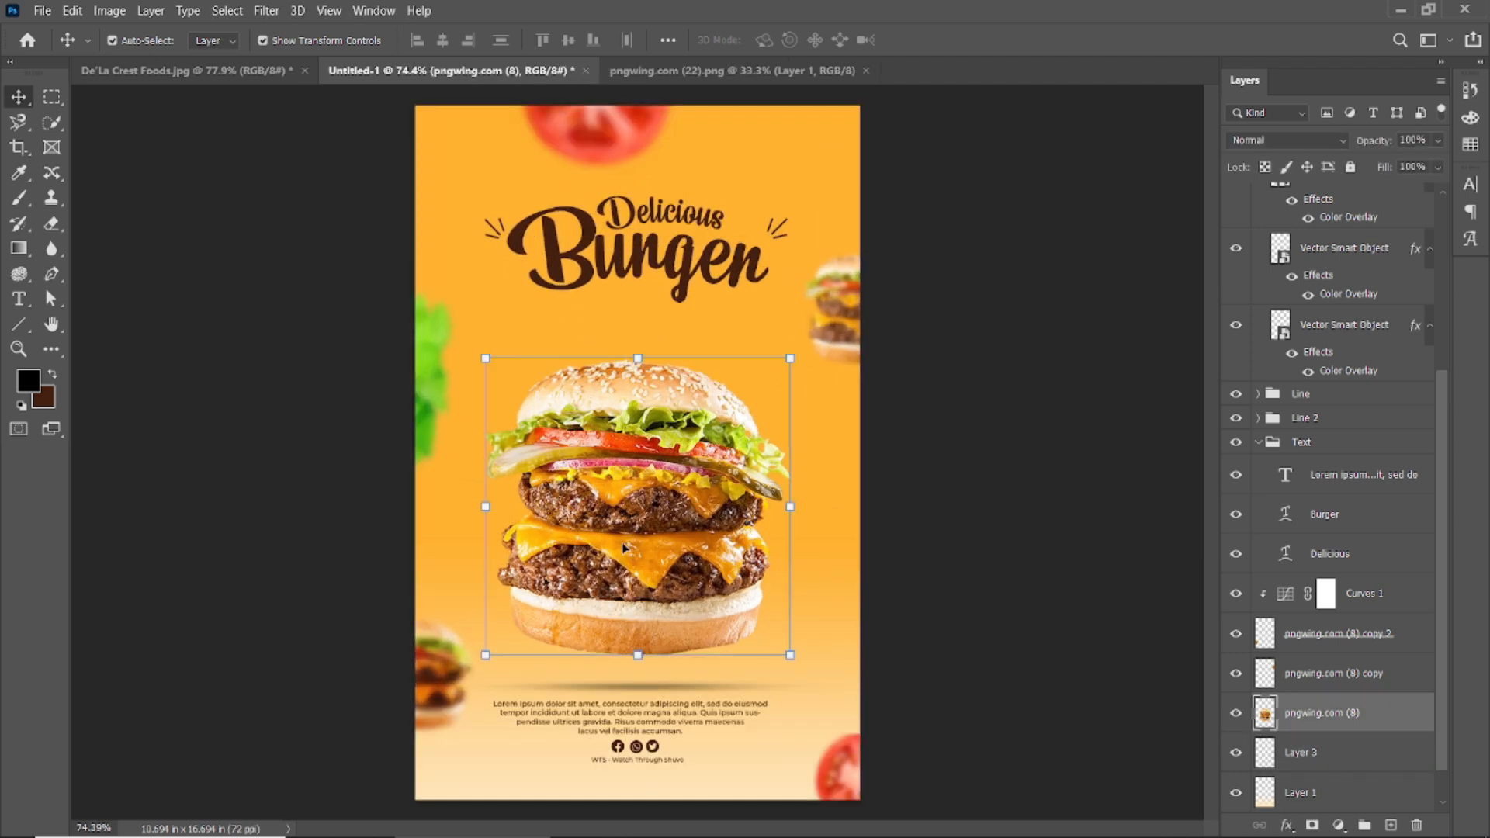
Add a Curves adjustment clipped to the burger with an S-curve for contrast.
{"action": "left_click", "coordinate": [1338, 824]}
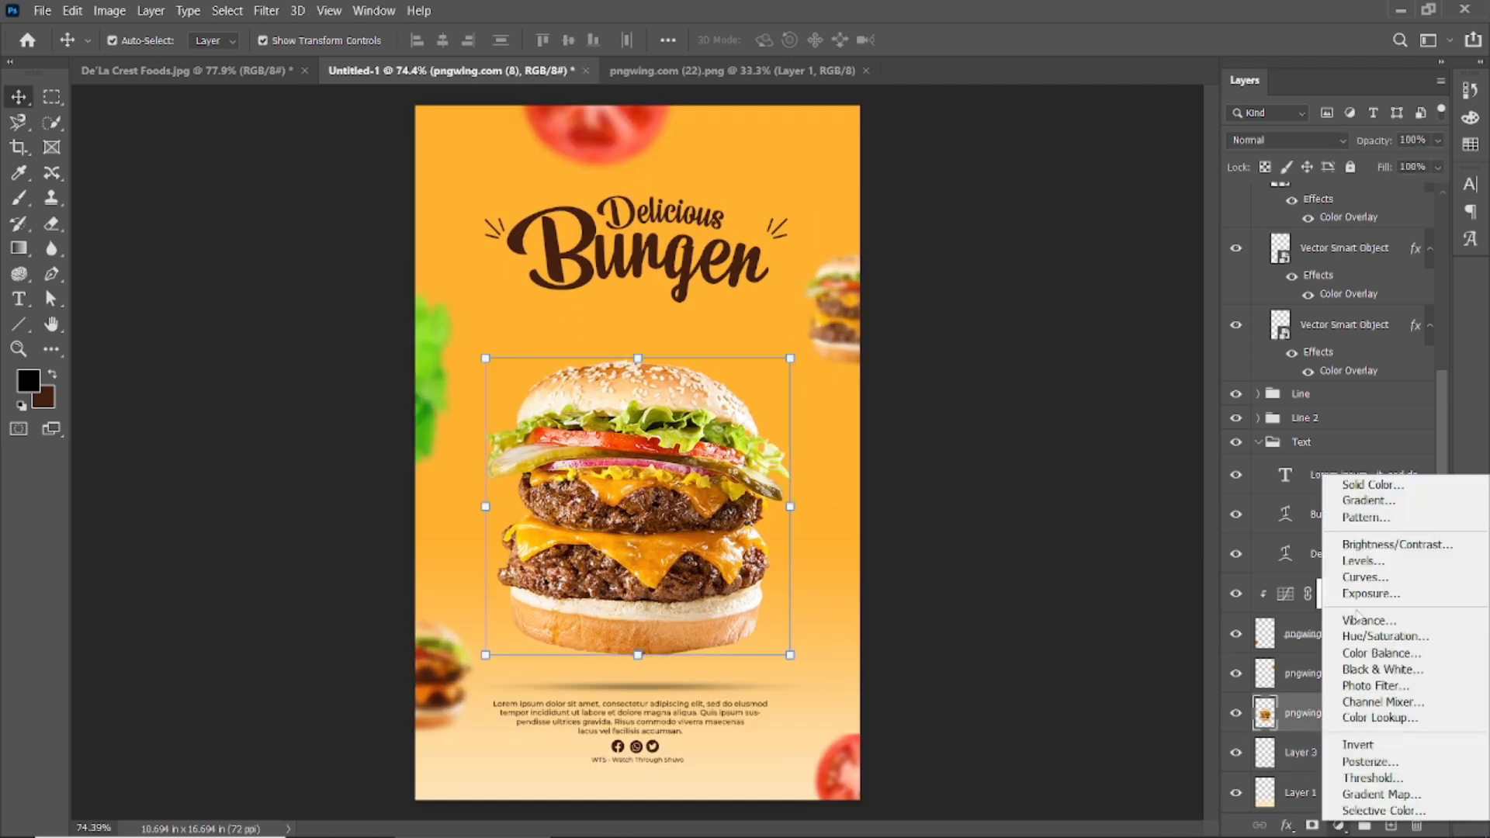
{"action": "left_click", "coordinate": [1357, 578]}
{"action": "left_click_drag", "start_coordinate": [229, 343], "coordinate": [232, 354]}
{"action": "left_click", "coordinate": [223, 417]}
{"action": "left_click_drag", "start_coordinate": [298, 280], "coordinate": [305, 265]}
{"action": "left_click", "coordinate": [308, 413]}
{"action": "left_click", "coordinate": [308, 415]}
{"action": "left_click", "coordinate": [340, 121]}
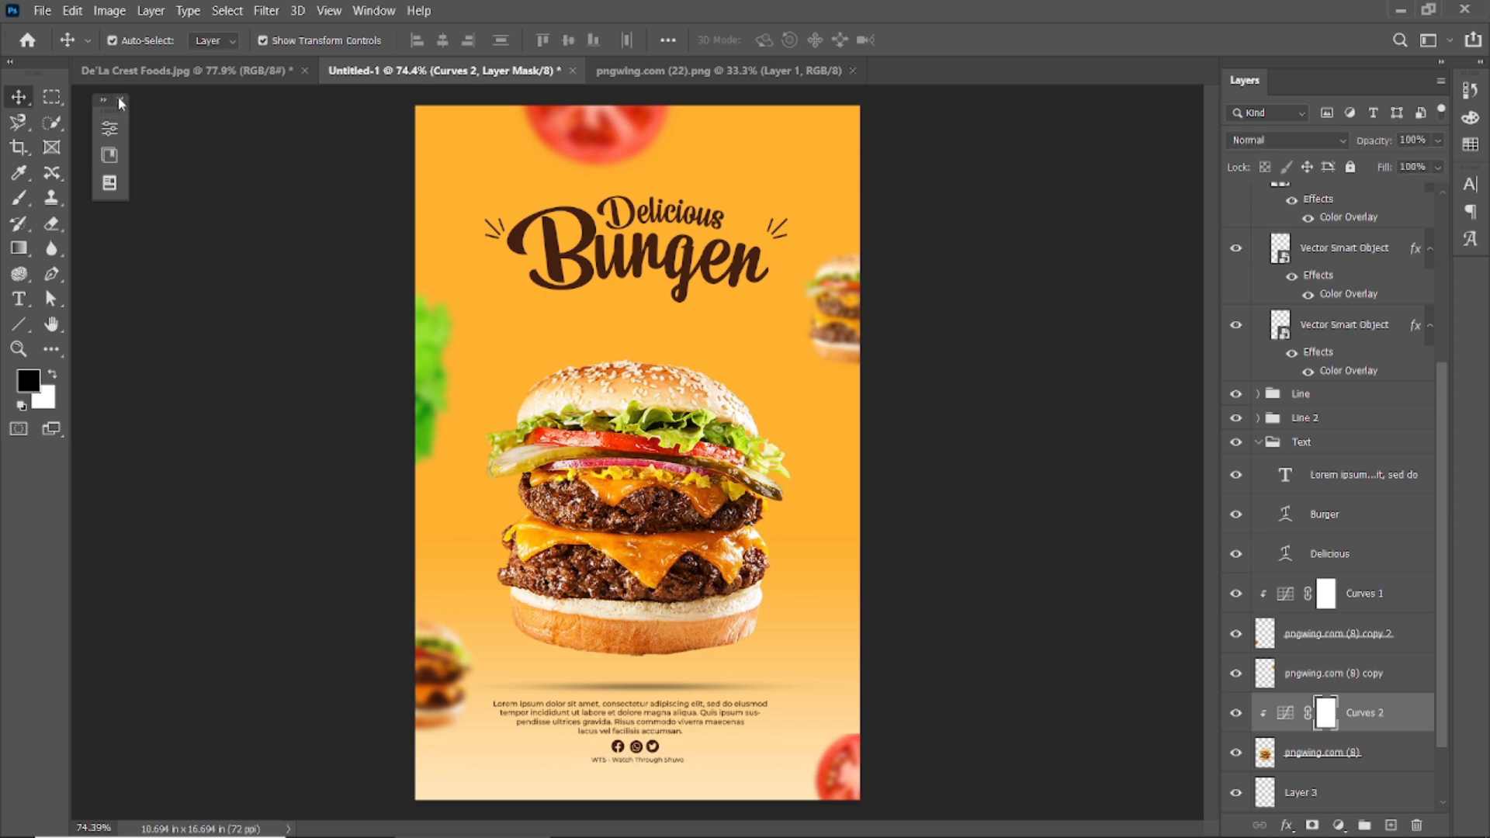
{"action": "left_click", "coordinate": [120, 100]}
Create a new empty Layer 4 above Layer 3.
{"action": "left_click", "coordinate": [165, 330]}
{"action": "left_click", "coordinate": [689, 503]}
{"action": "left_click", "coordinate": [789, 487]}
{"action": "left_click", "coordinate": [762, 494]}
{"action": "scroll", "coordinate": [1304, 619], "scroll_direction": "down", "scroll_amount": 2}
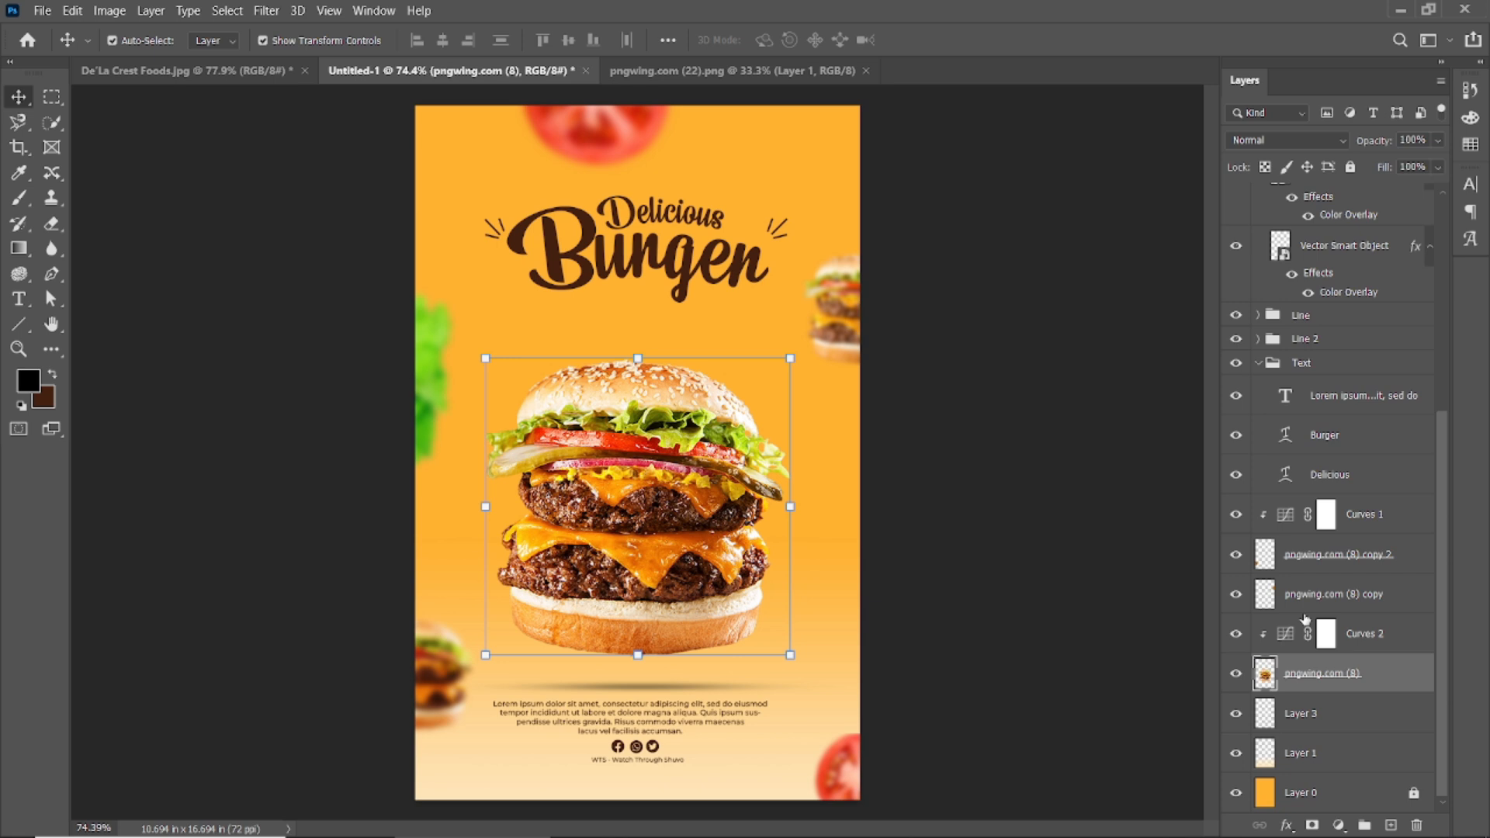
{"action": "left_click", "coordinate": [1272, 714]}
{"action": "left_click", "coordinate": [1391, 825]}
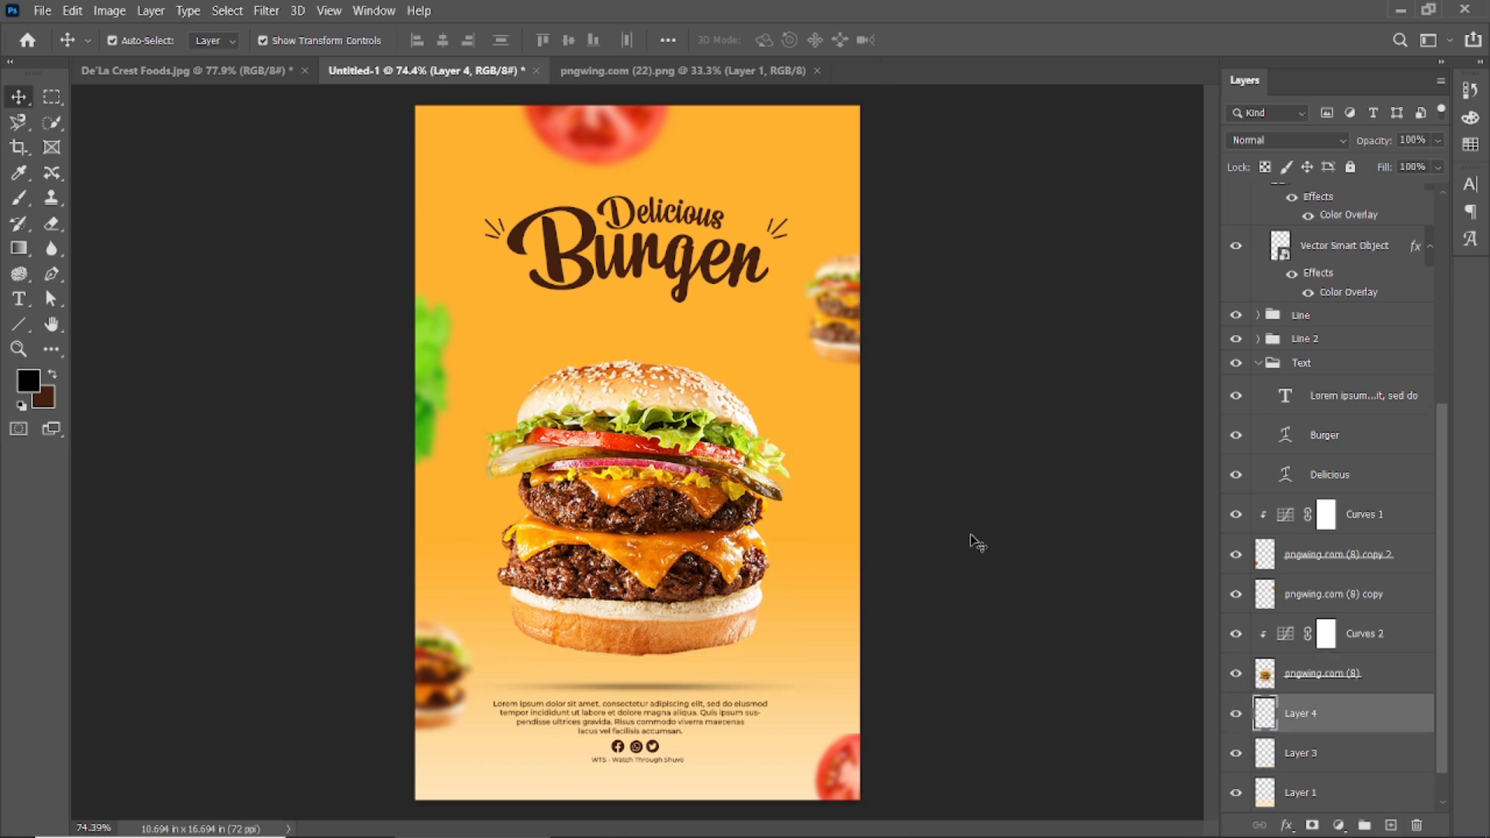
Set a cream brush sampled from the poster at 50% opacity, 61% flow and size 800.
{"action": "left_click", "coordinate": [19, 172]}
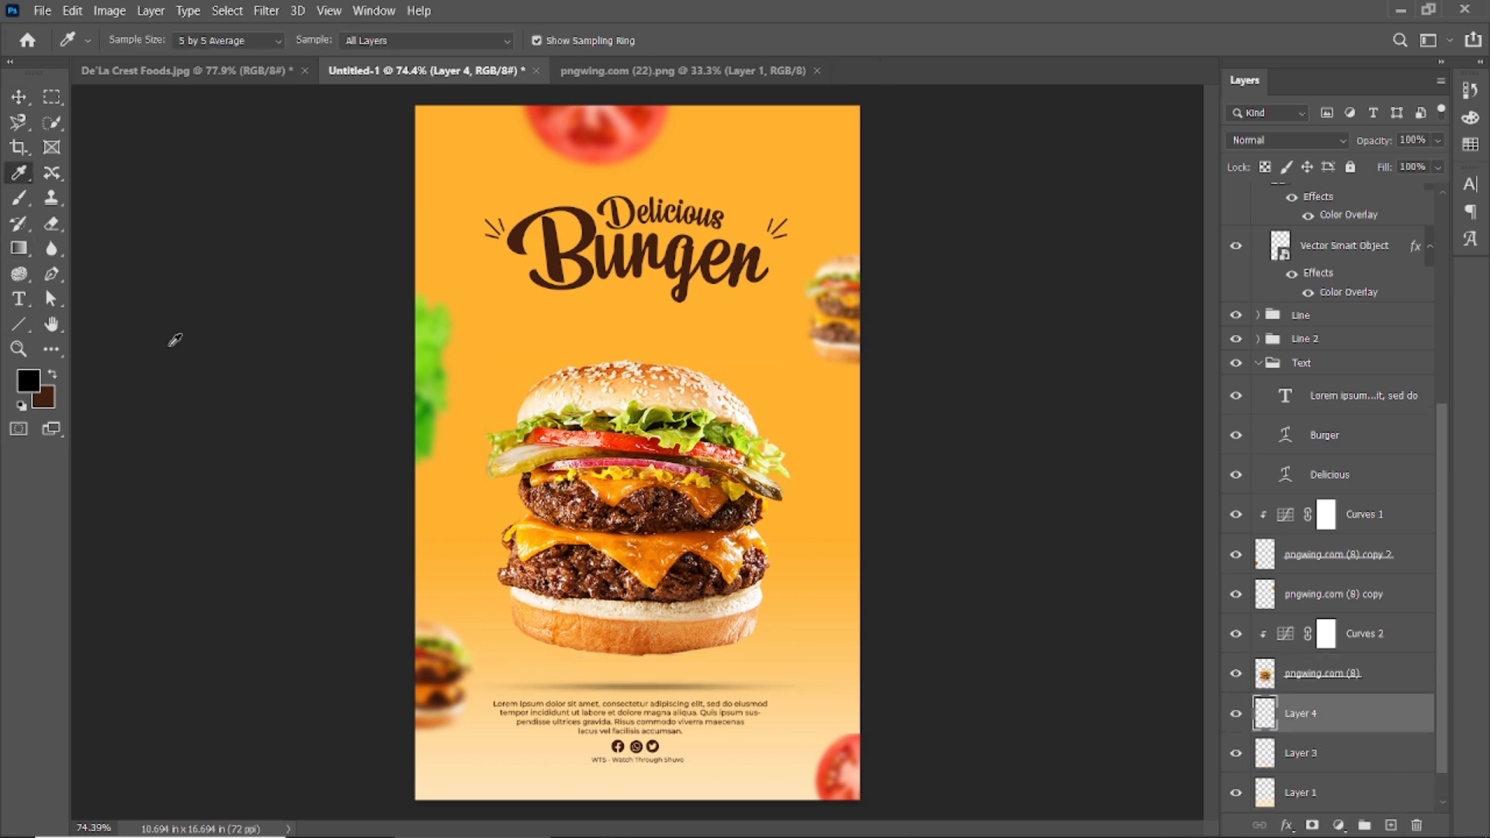
{"action": "left_click", "coordinate": [466, 790]}
{"action": "key", "text": "b"}
{"action": "left_click_drag", "start_coordinate": [378, 40], "coordinate": [351, 48]}
{"action": "left_click_drag", "start_coordinate": [505, 46], "coordinate": [468, 56]}
{"action": "left_click_drag", "start_coordinate": [380, 43], "coordinate": [364, 52]}
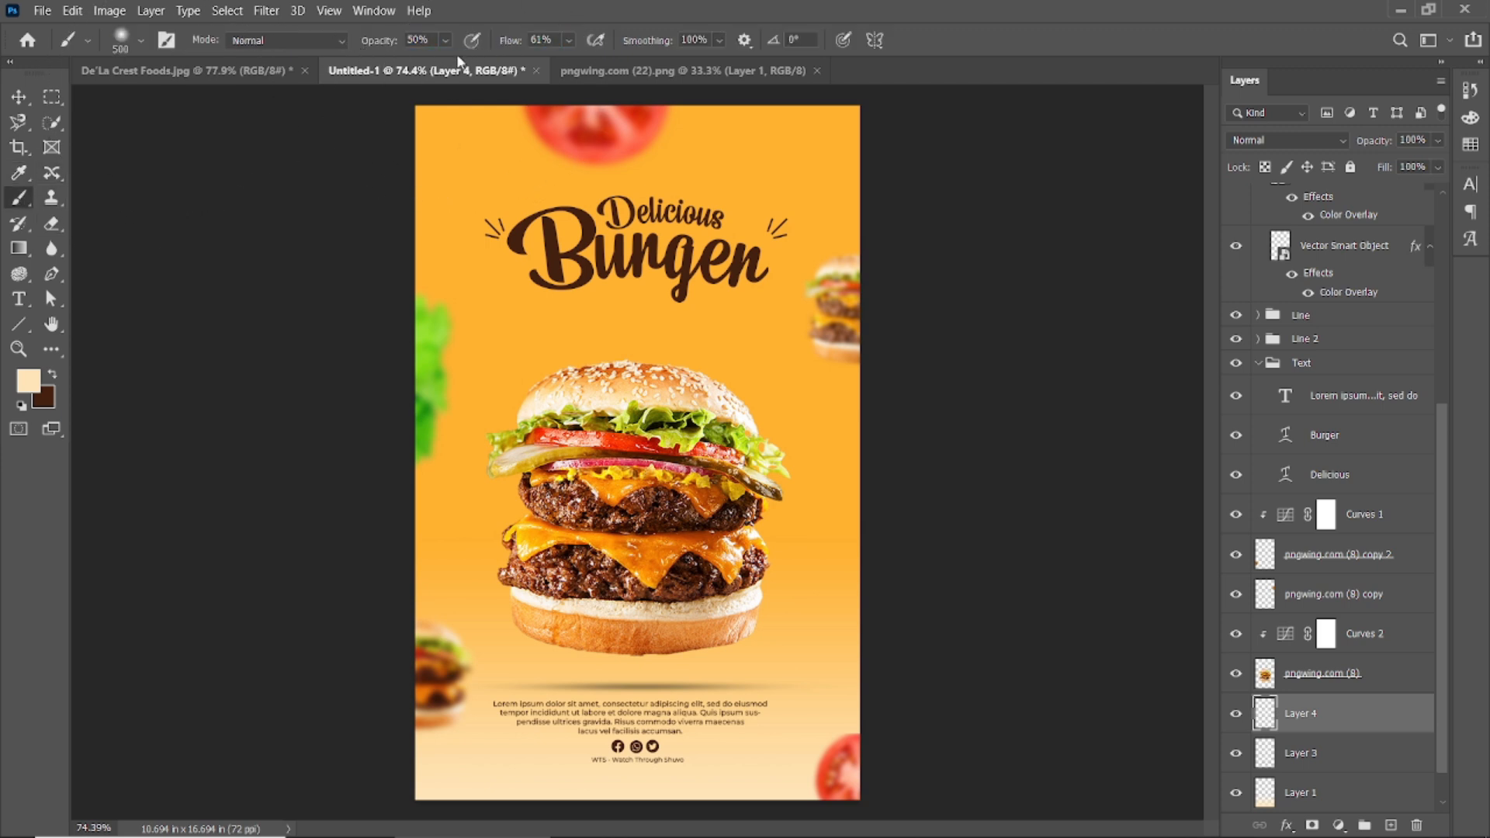
{"action": "key", "text": "bracketright"}
{"action": "key", "text": "bracketright"}
{"action": "key", "text": "bracketright"}
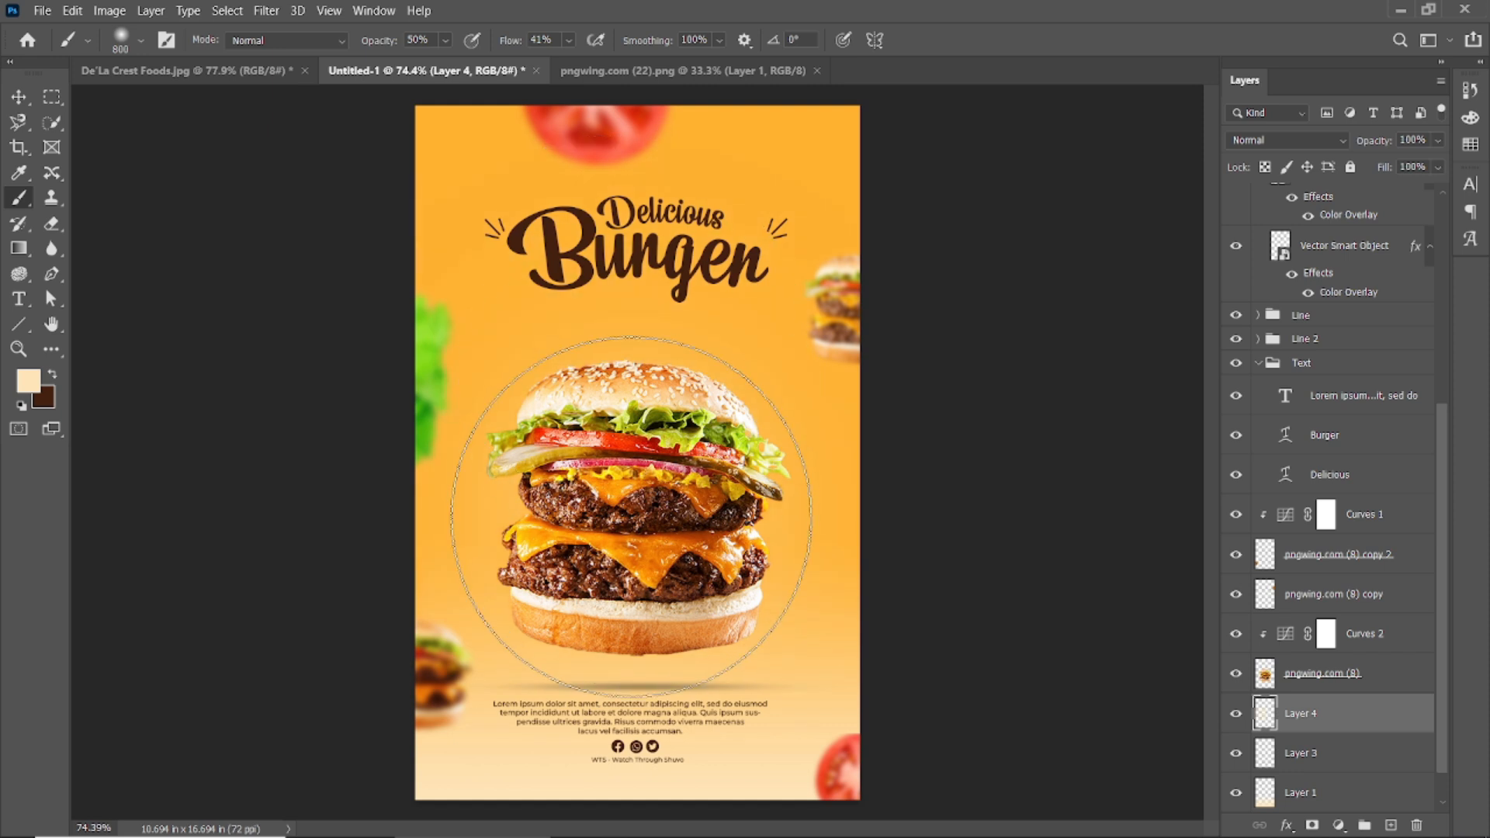
Commit the placed cloud image over the burger and begin scaling it.
{"action": "key", "text": "v"}
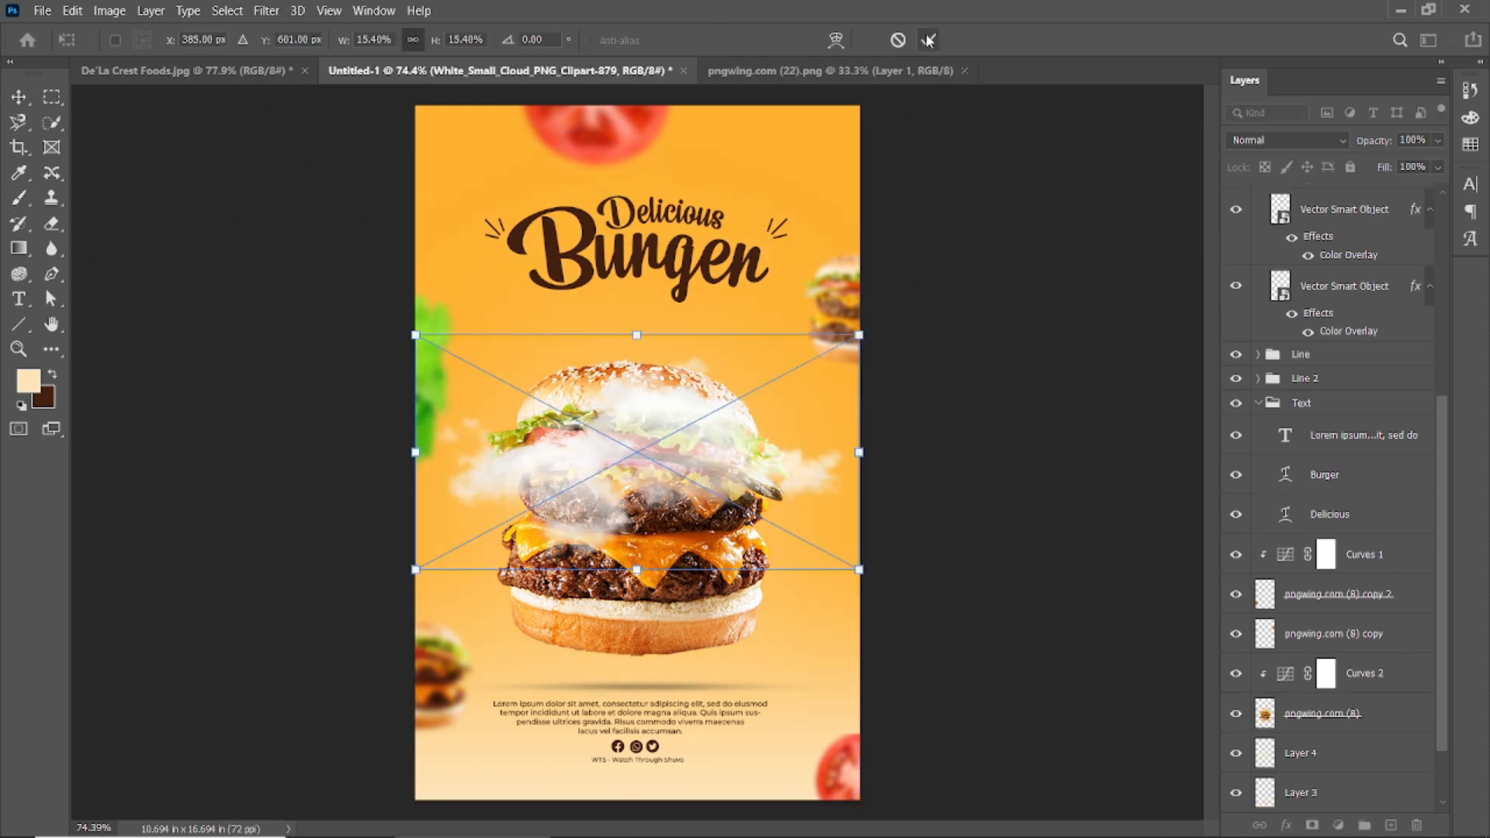
{"action": "key", "text": "Return"}
{"action": "key", "text": "ctrl+t"}
{"action": "left_click", "coordinate": [828, 375], "text": "alt"}
Shrink the cloud to sit at the burger's top-right.
{"action": "left_click_drag", "start_coordinate": [858, 335], "coordinate": [845, 349]}
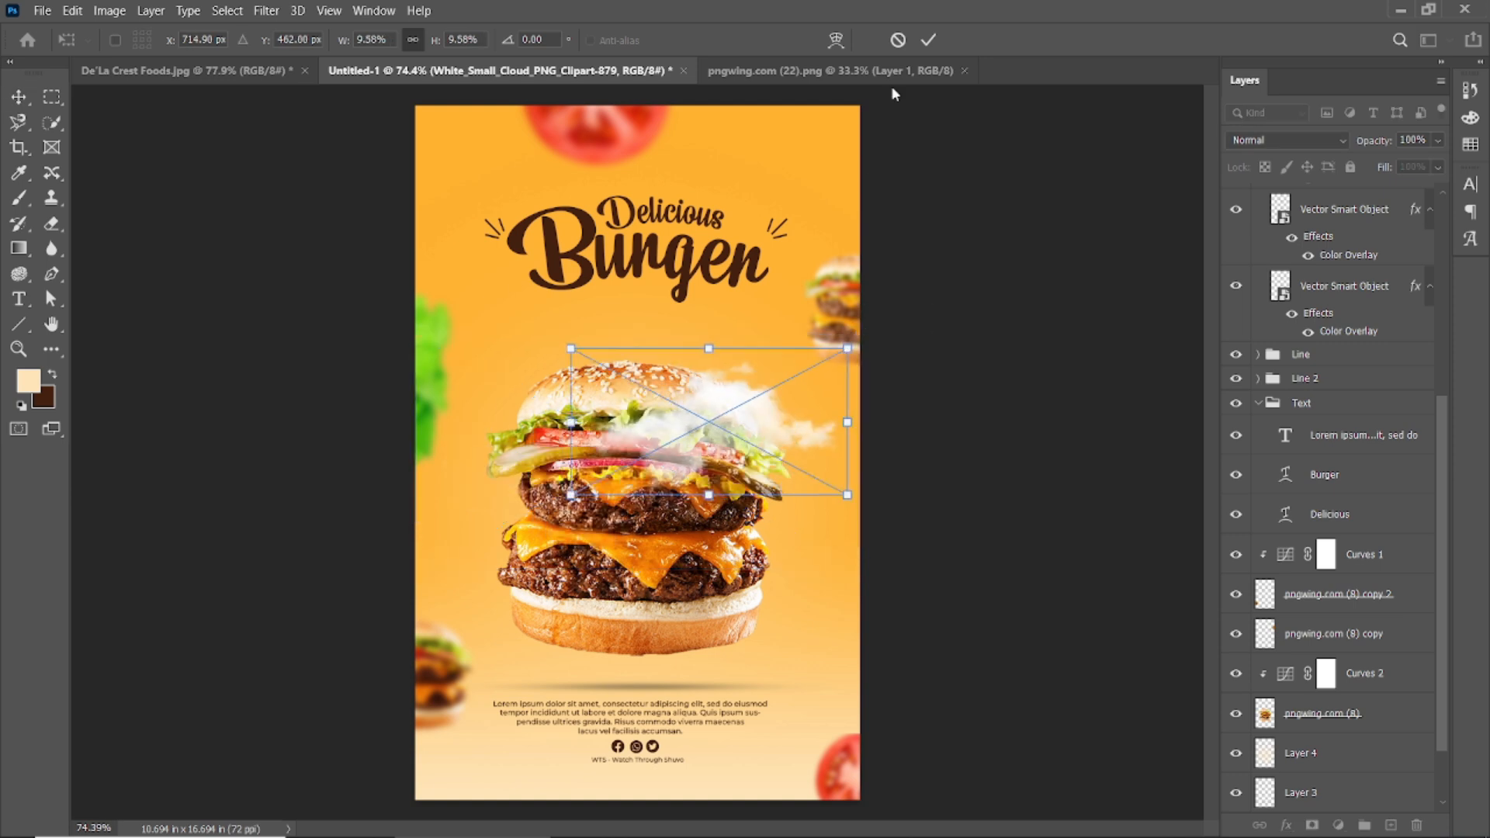
{"action": "left_click", "coordinate": [928, 41]}
{"action": "left_click", "coordinate": [722, 432]}
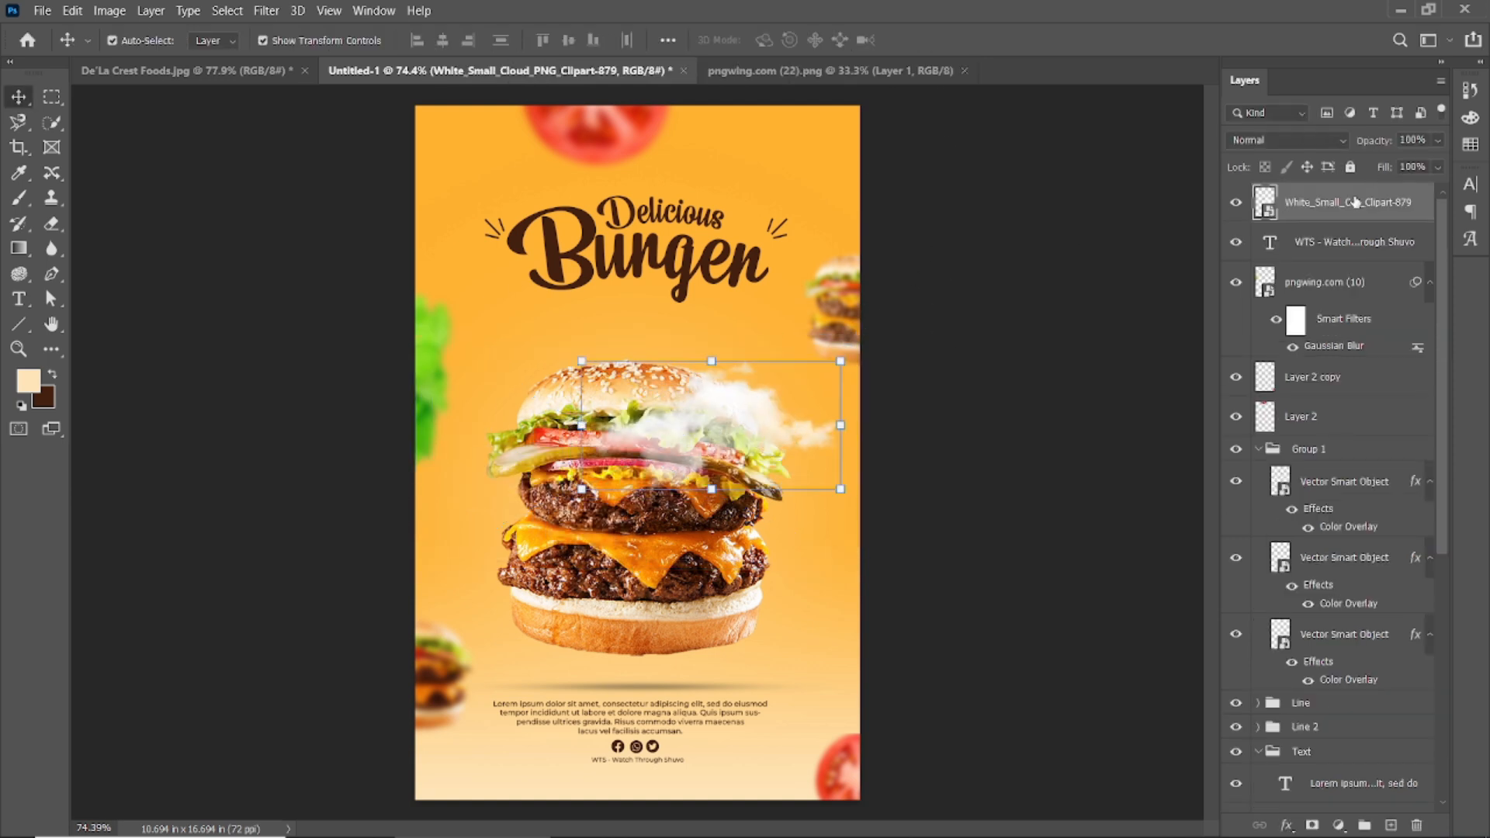
Select the side burger copies and move both tomato layers down the layer stack.
{"action": "left_click", "coordinate": [846, 302]}
{"action": "left_click", "coordinate": [446, 671]}
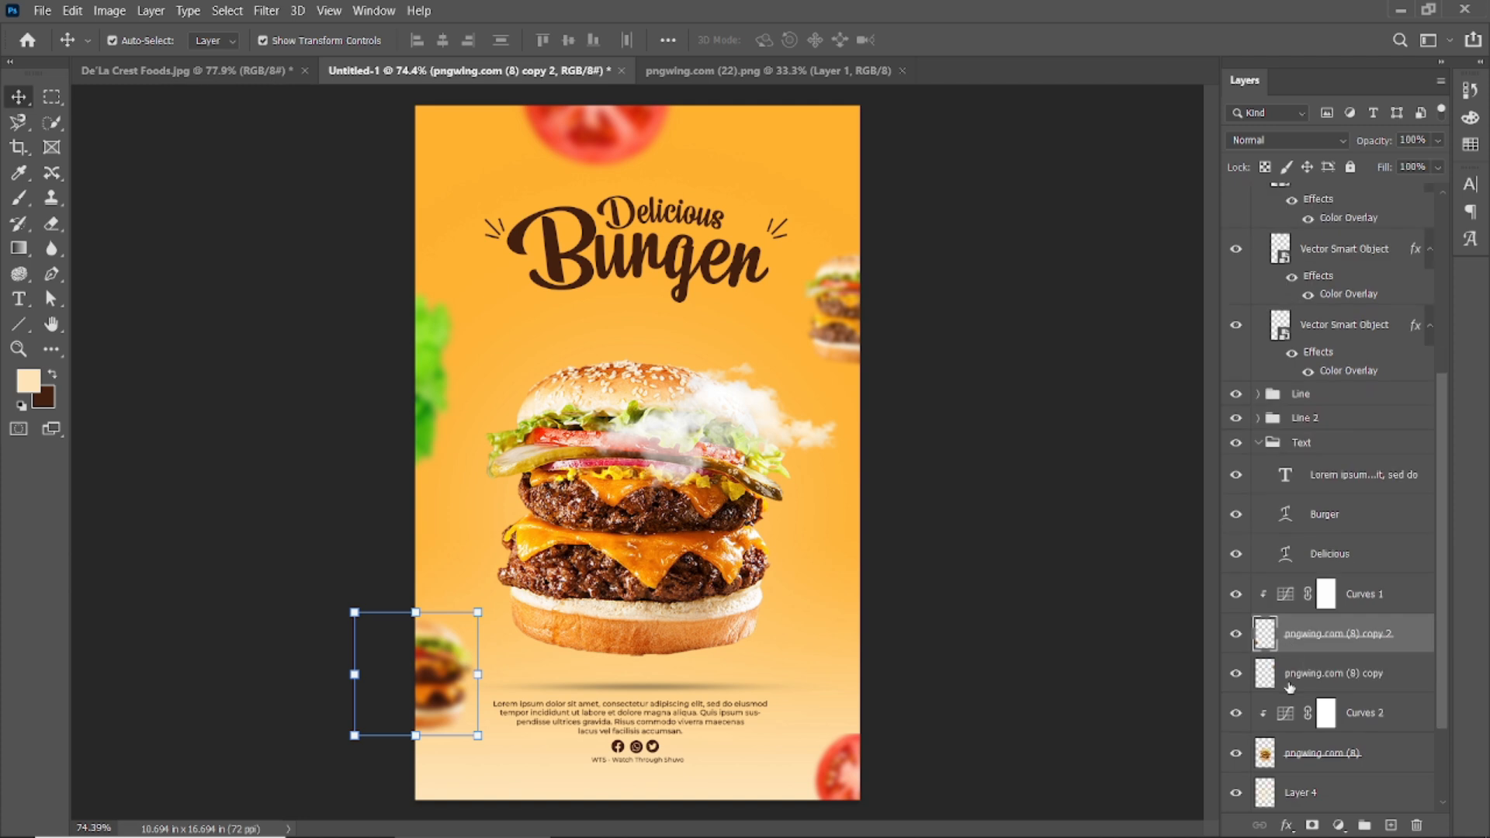
{"action": "left_click", "coordinate": [1257, 323]}
{"action": "left_click", "coordinate": [1304, 631]}
{"action": "left_click", "coordinate": [1322, 569]}
{"action": "left_click", "coordinate": [1323, 520]}
{"action": "scroll", "coordinate": [1275, 591], "scroll_direction": "up", "scroll_amount": 3}
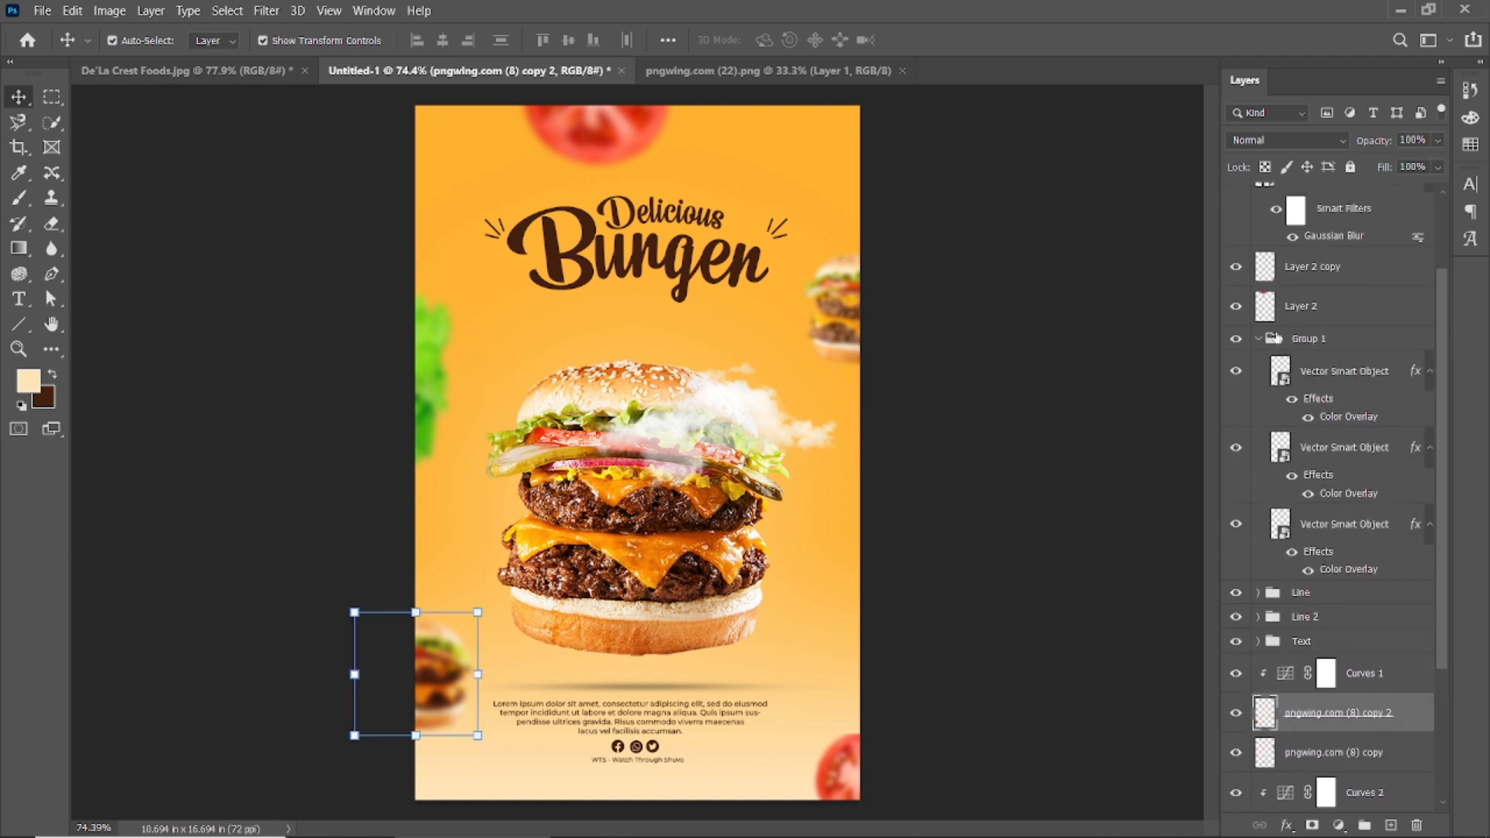
{"action": "left_click", "coordinate": [1258, 339]}
{"action": "left_click", "coordinate": [1311, 297]}
{"action": "left_click", "coordinate": [1314, 338]}
{"action": "left_click", "coordinate": [1319, 310], "text": "shift"}
{"action": "left_click_drag", "start_coordinate": [1323, 341], "coordinate": [1319, 460]}
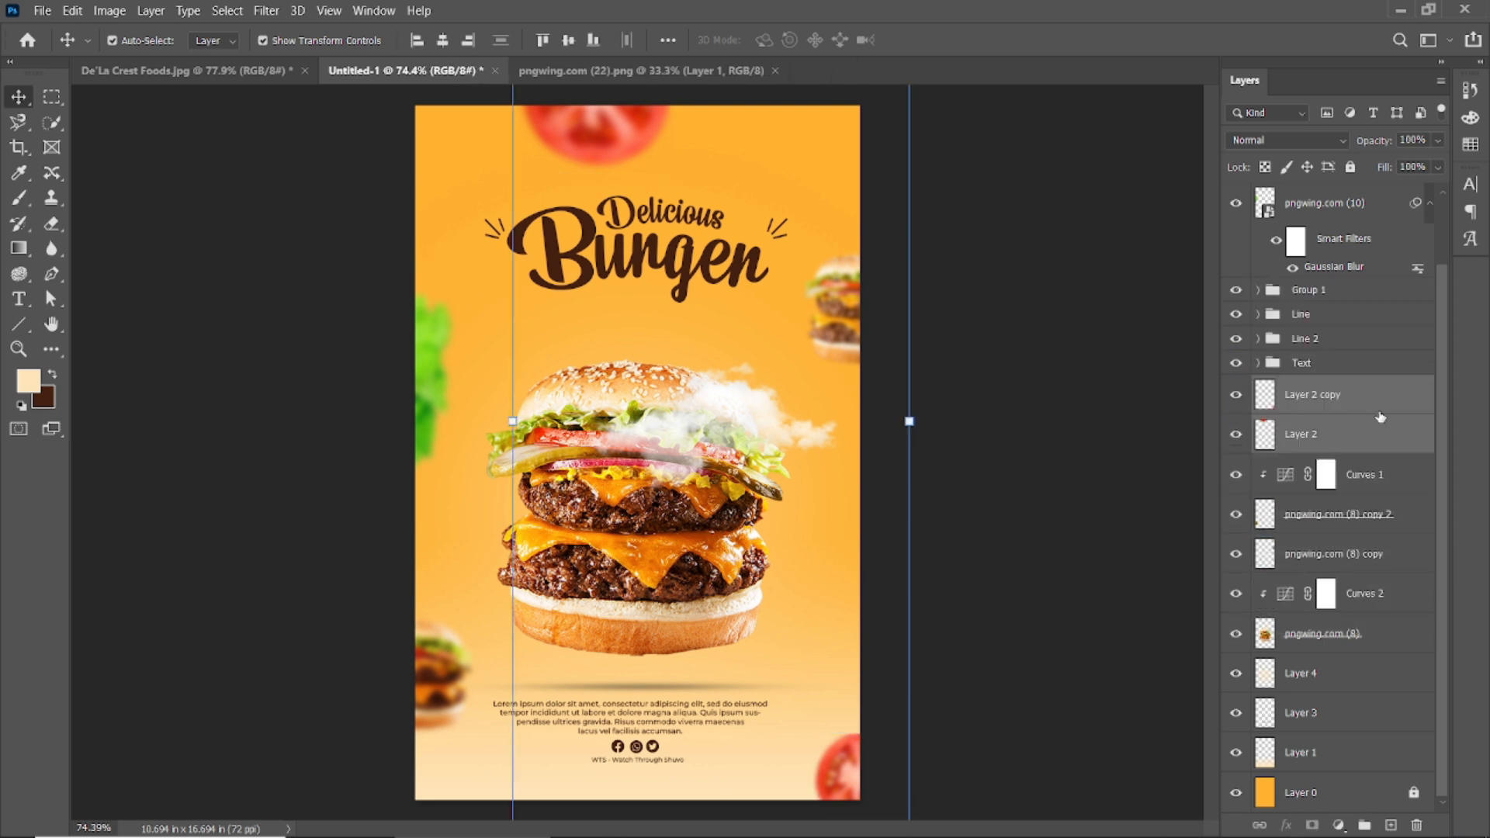
Group the burger copies and tomato layers into a group named 'Image'.
{"action": "left_click", "coordinate": [1335, 562]}
{"action": "left_click", "coordinate": [1342, 397], "text": "shift"}
{"action": "key", "text": "ctrl+g"}
{"action": "double_click", "coordinate": [1308, 466]}
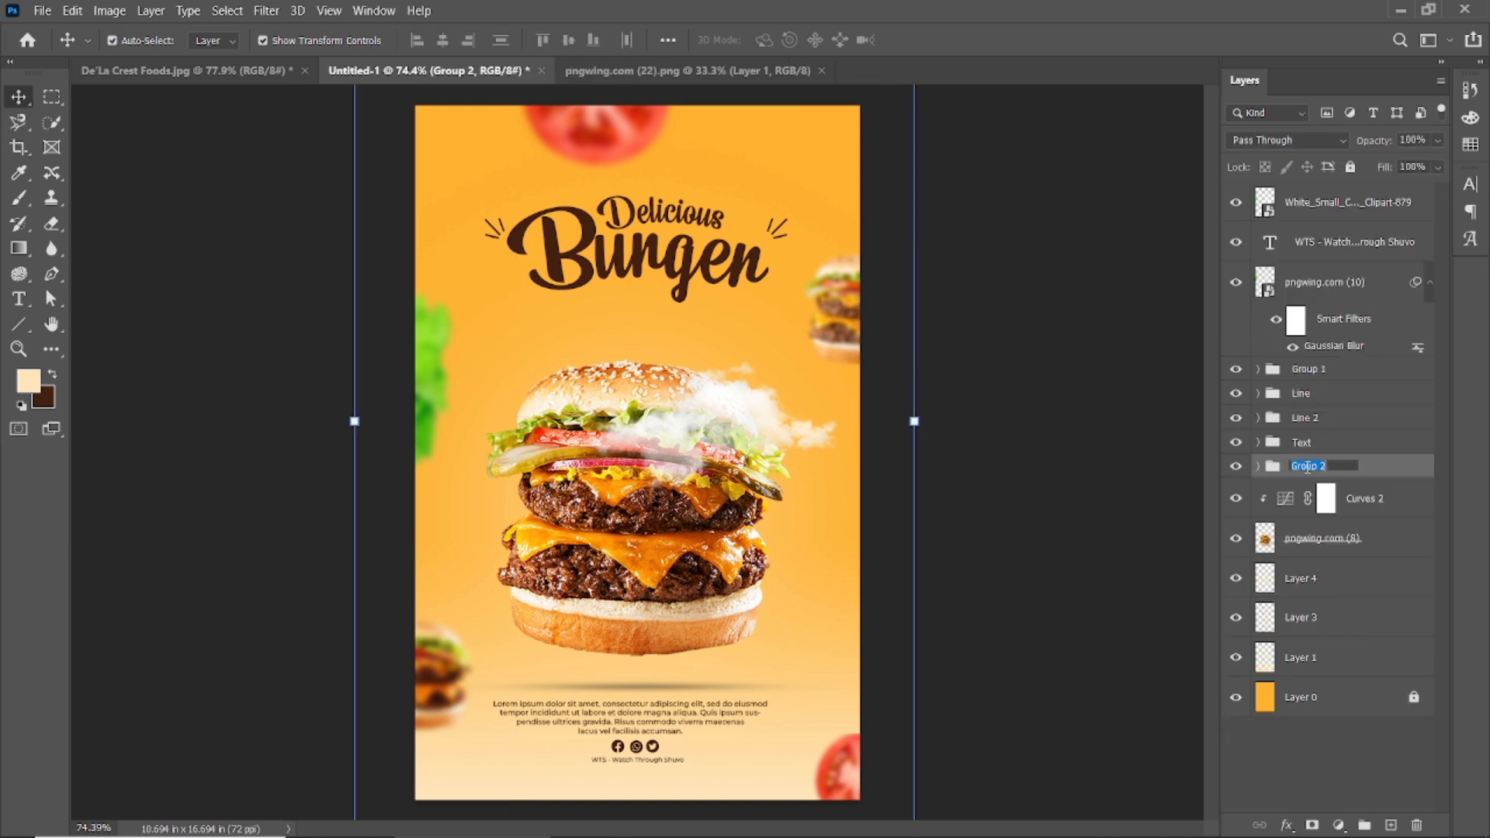
{"action": "key", "text": "Return"}
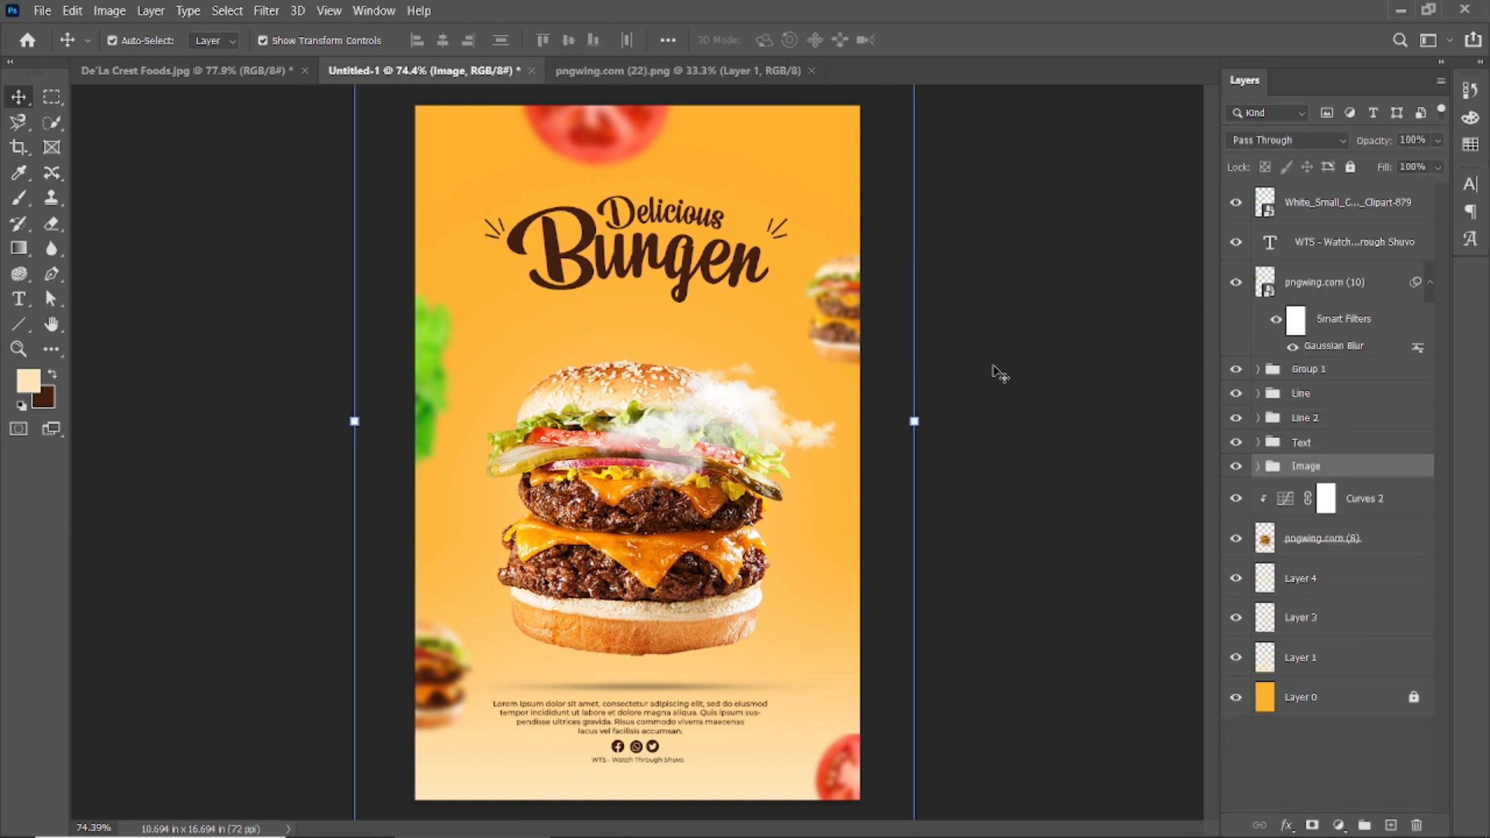
Move the cloud layer below the burger, shift it up-left, and set opacity 78% and fill 69%.
{"action": "left_click_drag", "start_coordinate": [1334, 203], "coordinate": [1331, 559]}
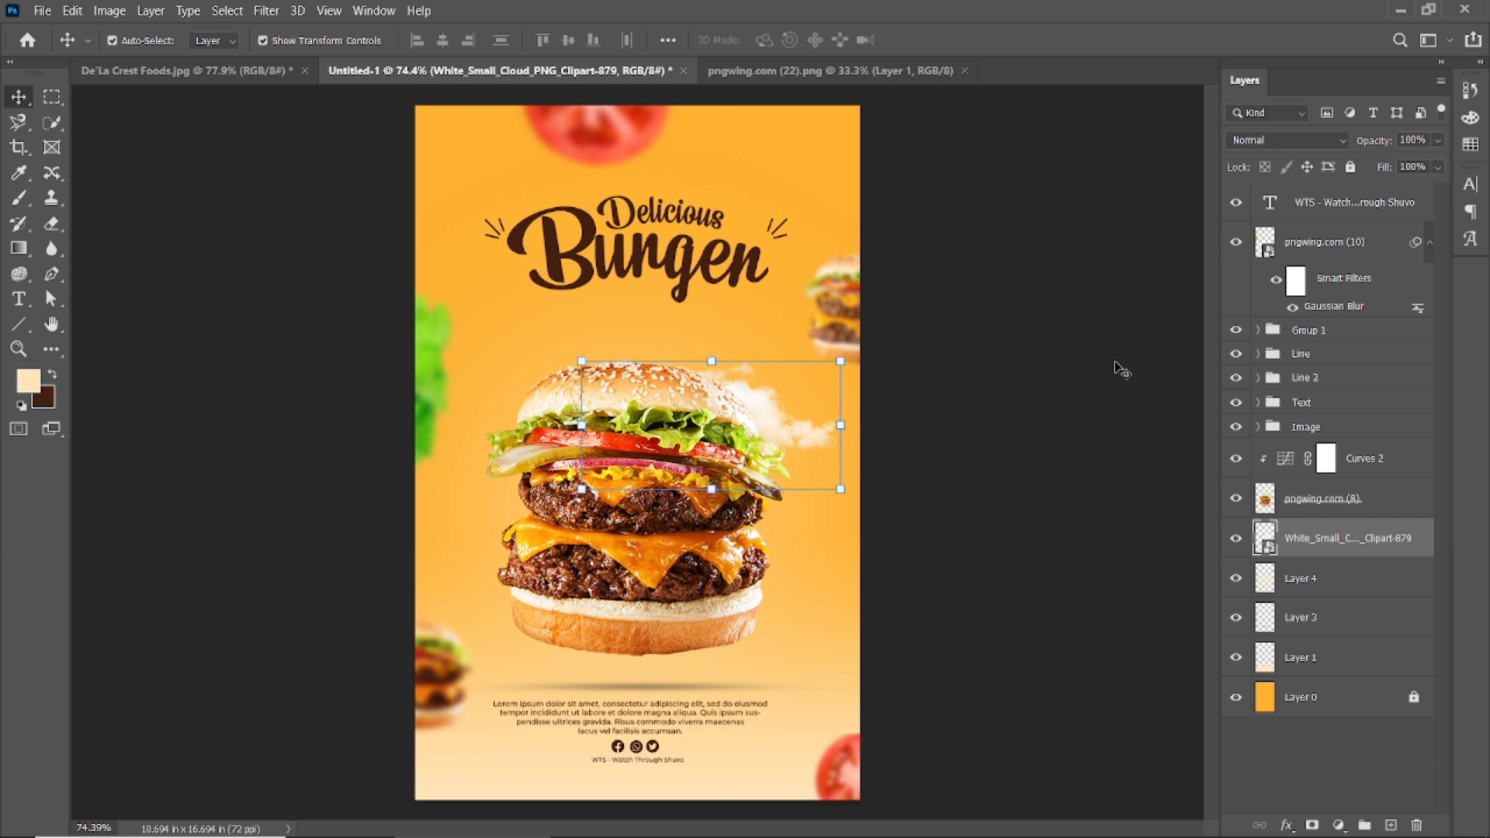
{"action": "left_click_drag", "start_coordinate": [782, 415], "coordinate": [627, 370]}
{"action": "left_click_drag", "start_coordinate": [1385, 143], "coordinate": [1364, 143]}
{"action": "left_click_drag", "start_coordinate": [1386, 168], "coordinate": [1355, 169]}
{"action": "left_click", "coordinate": [1044, 304]}
{"action": "left_click_drag", "start_coordinate": [563, 357], "coordinate": [561, 356]}
Duplicate the cloud, place the copy above Curves 2, shift it right and raise its opacity.
{"action": "left_click_drag", "start_coordinate": [1374, 549], "coordinate": [1390, 824]}
{"action": "left_click_drag", "start_coordinate": [1354, 548], "coordinate": [1350, 458]}
{"action": "left_click_drag", "start_coordinate": [579, 393], "coordinate": [749, 429]}
{"action": "left_click_drag", "start_coordinate": [1383, 177], "coordinate": [1382, 144]}
Try a red-shifted Color Balance clipped to the cloud copy, then delete the copy.
{"action": "left_click", "coordinate": [1340, 824]}
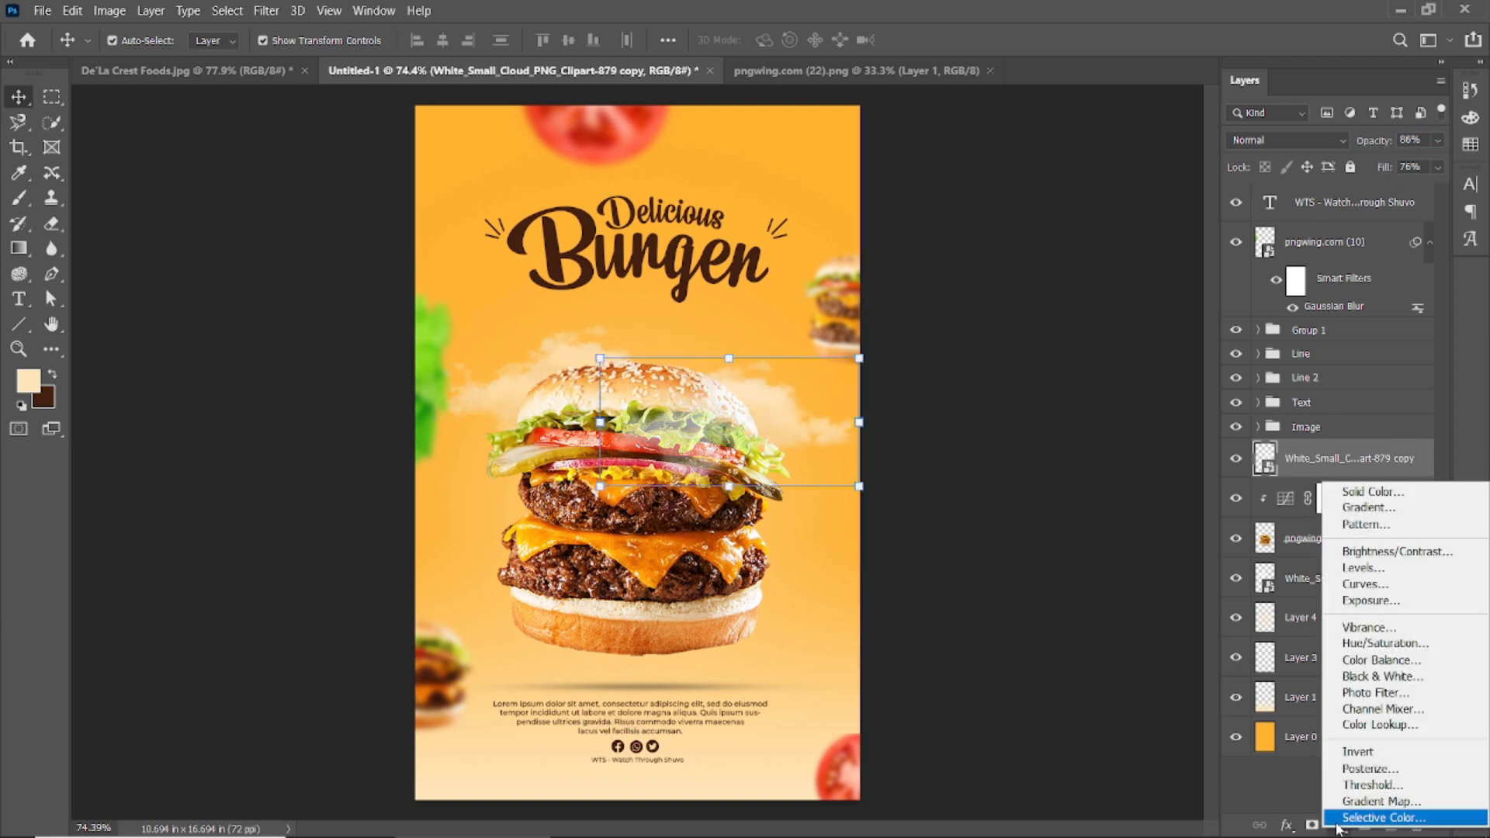
{"action": "left_click", "coordinate": [1362, 661]}
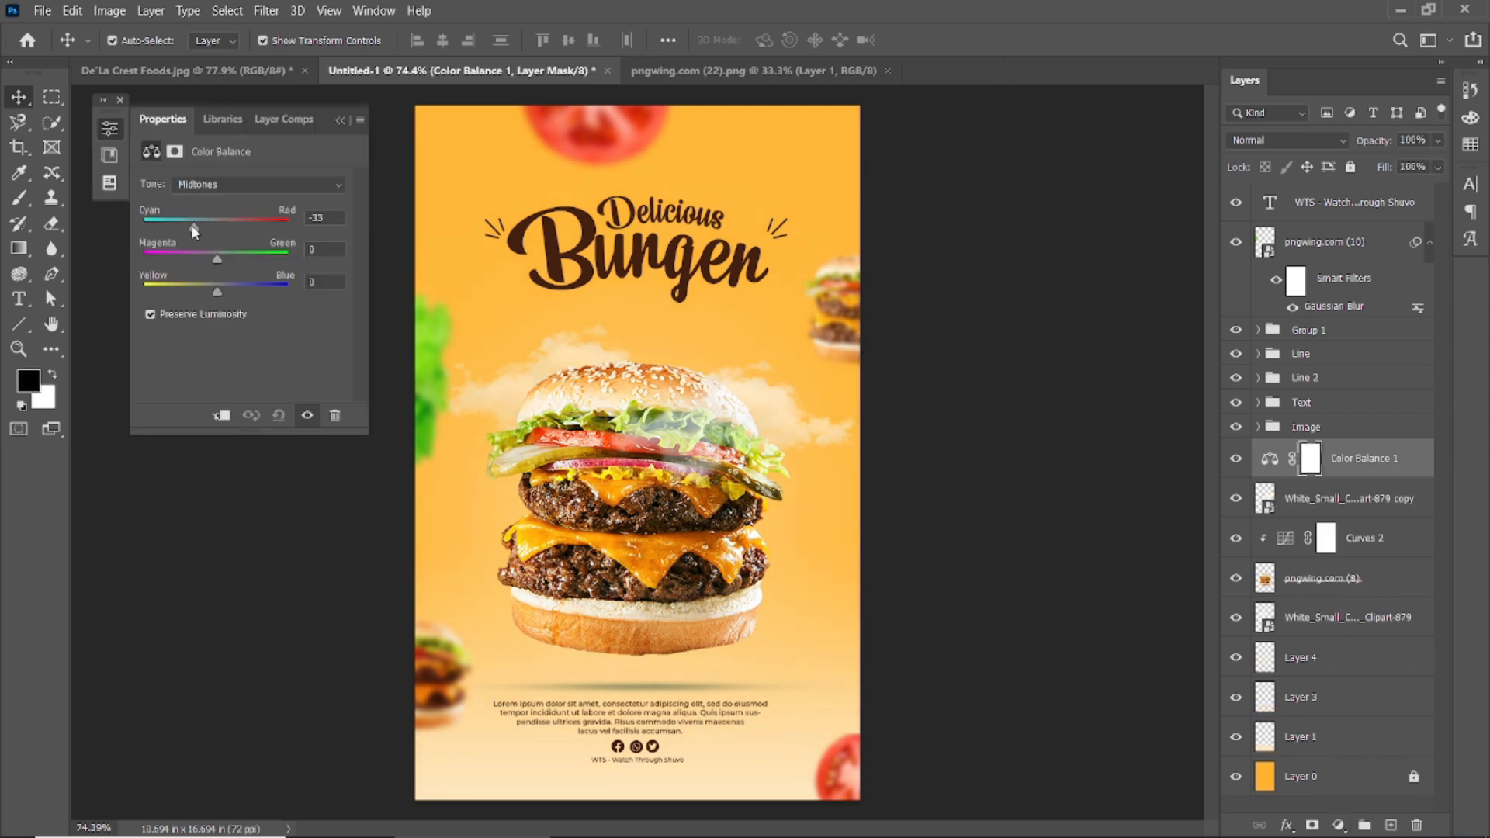
{"action": "left_click_drag", "start_coordinate": [193, 226], "coordinate": [267, 228]}
{"action": "left_click", "coordinate": [222, 416]}
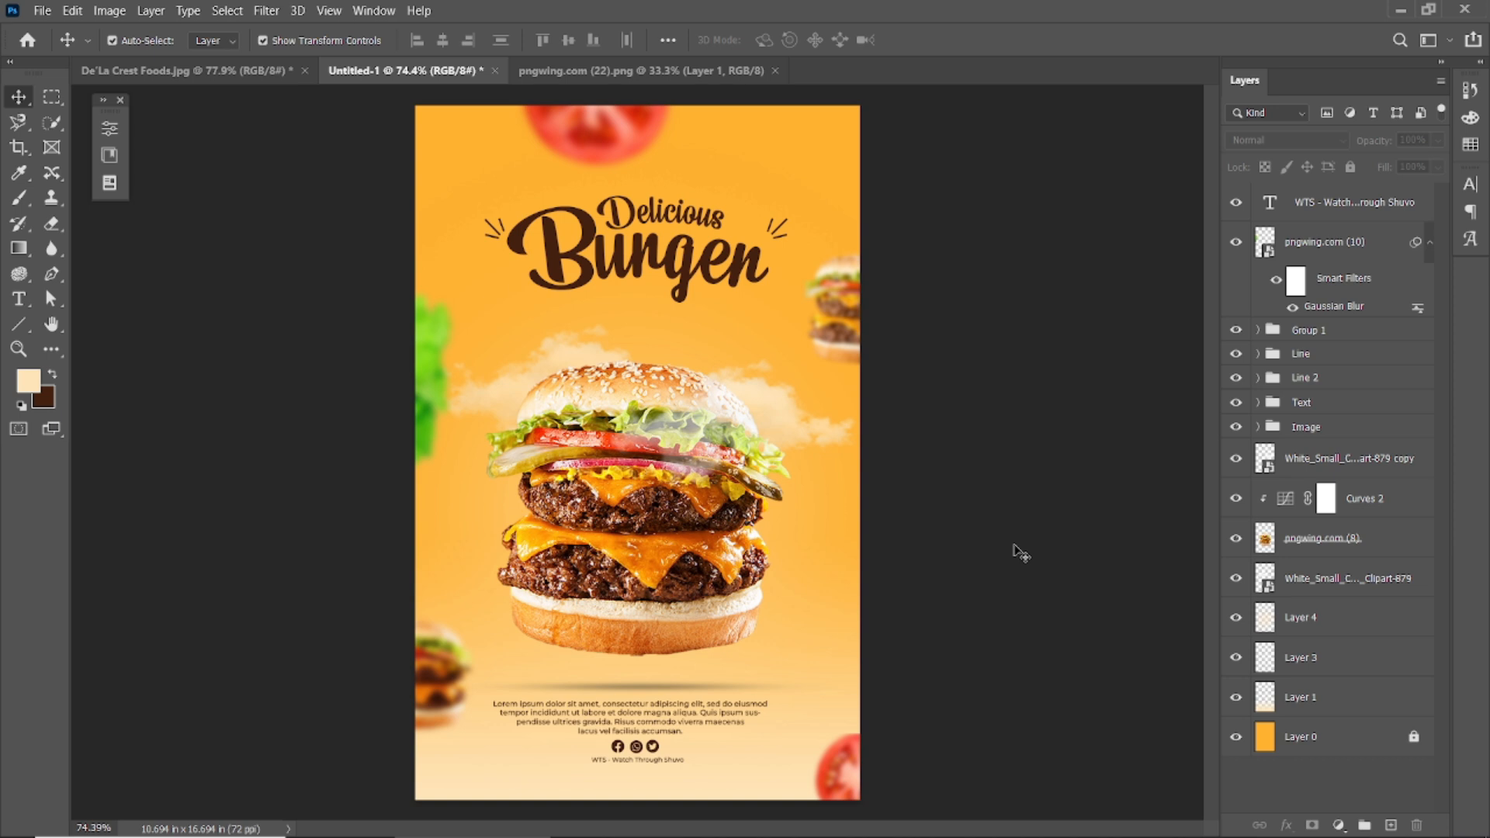
{"action": "left_click", "coordinate": [800, 441]}
{"action": "key", "text": "Delete"}
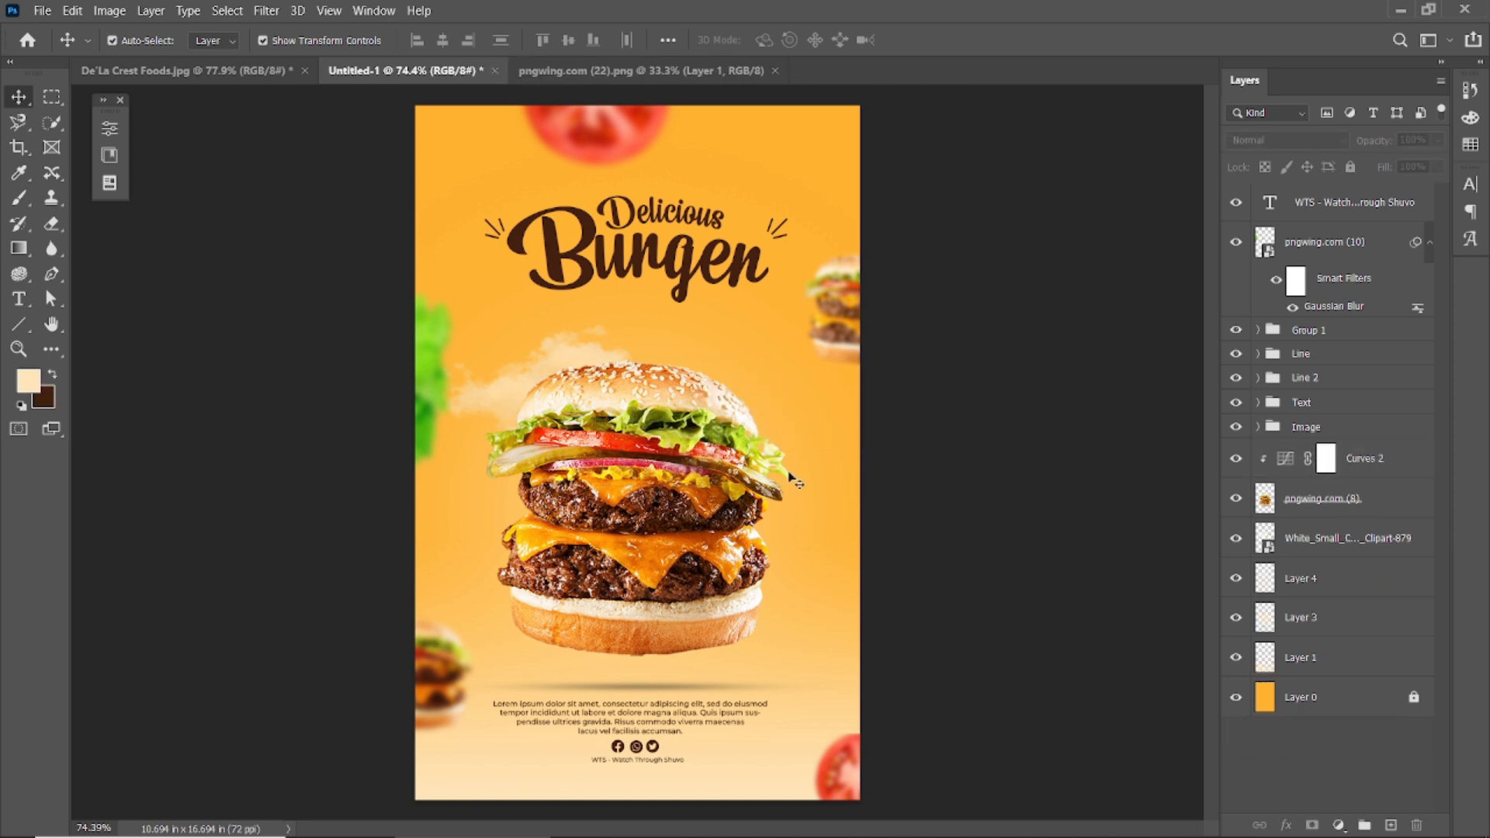
{"action": "left_click", "coordinate": [22, 201]}
{"action": "left_click", "coordinate": [141, 41]}
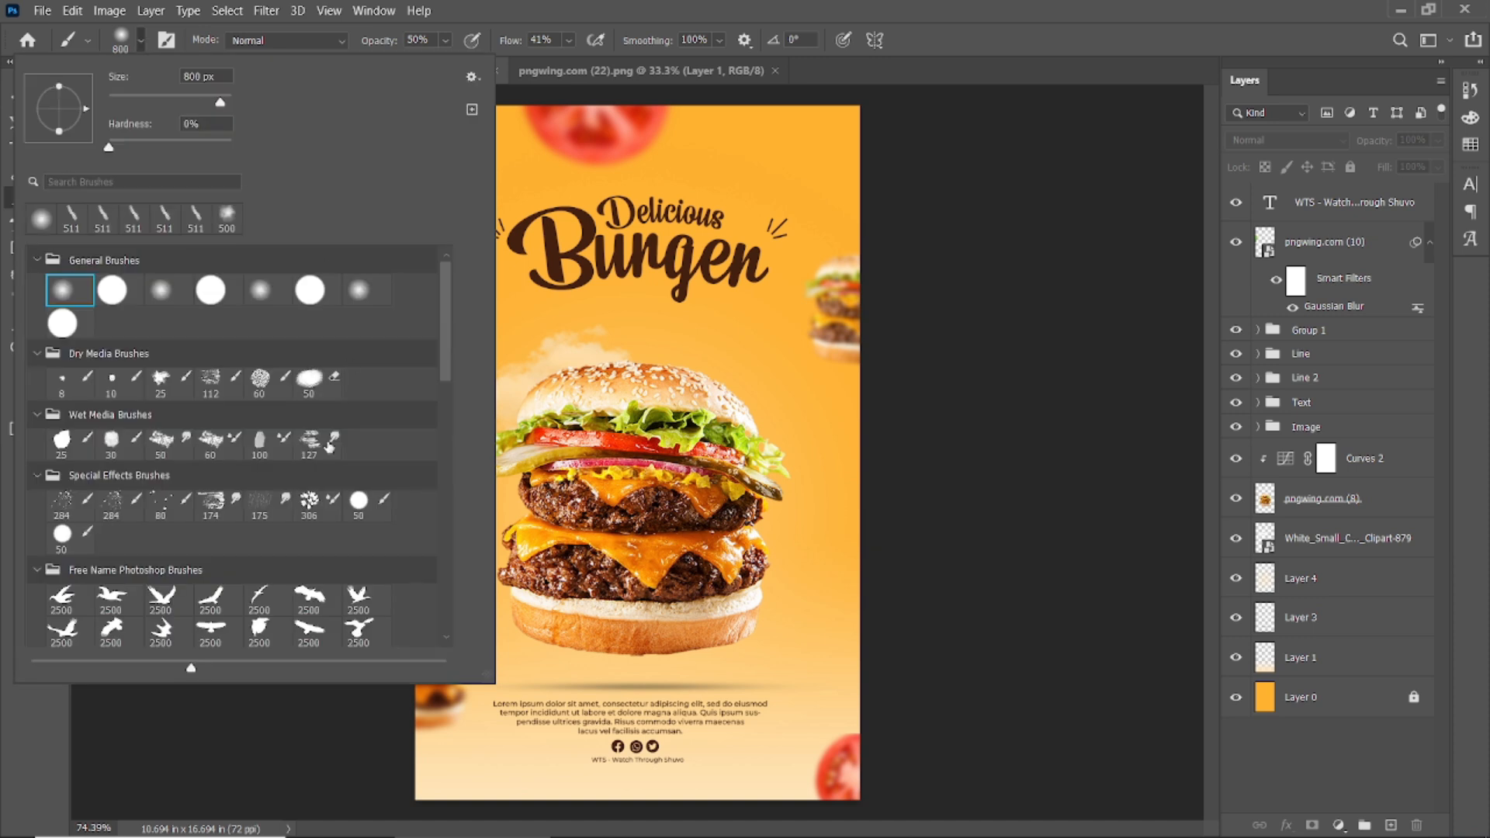
Choose the 4693 smoke brush, add a new empty layer, and raise brush opacity to 100%.
{"action": "scroll", "coordinate": [336, 483], "scroll_direction": "down", "scroll_amount": 5}
{"action": "scroll", "coordinate": [335, 483], "scroll_direction": "down", "scroll_amount": 8}
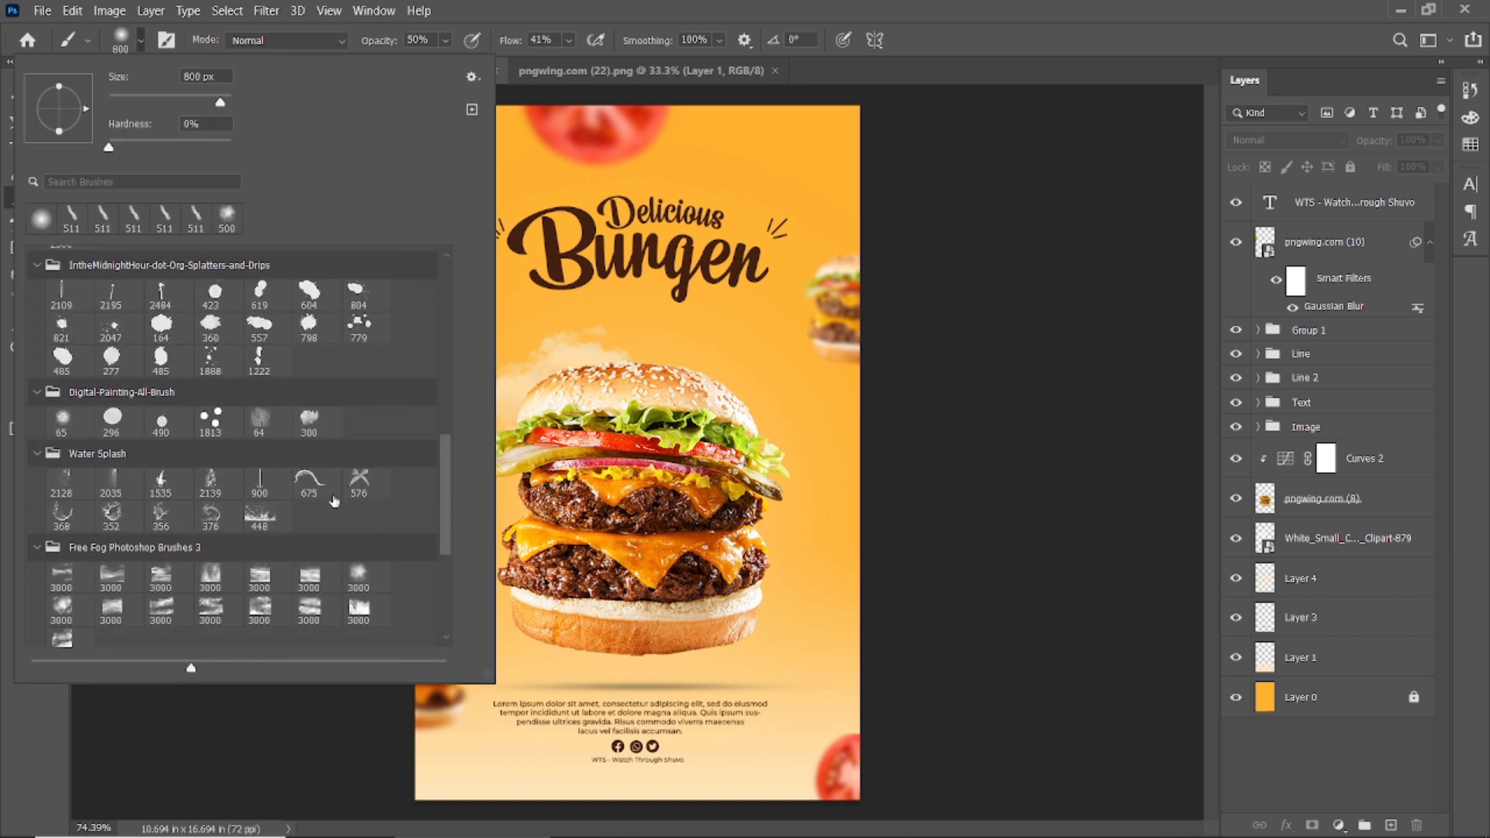
{"action": "scroll", "coordinate": [335, 506], "scroll_direction": "down", "scroll_amount": 6}
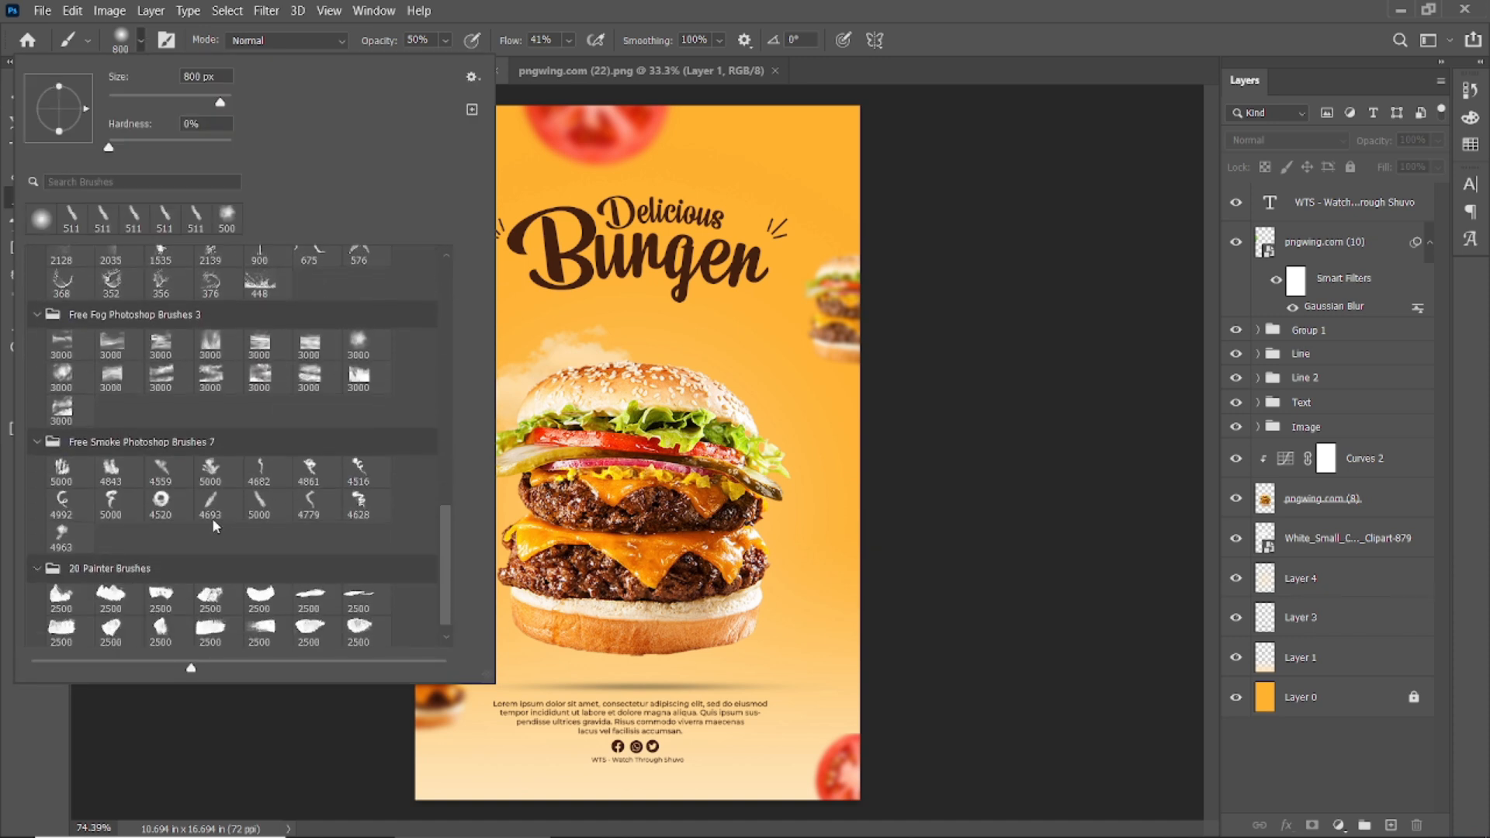
{"action": "left_click", "coordinate": [211, 470]}
{"action": "left_click", "coordinate": [1390, 825]}
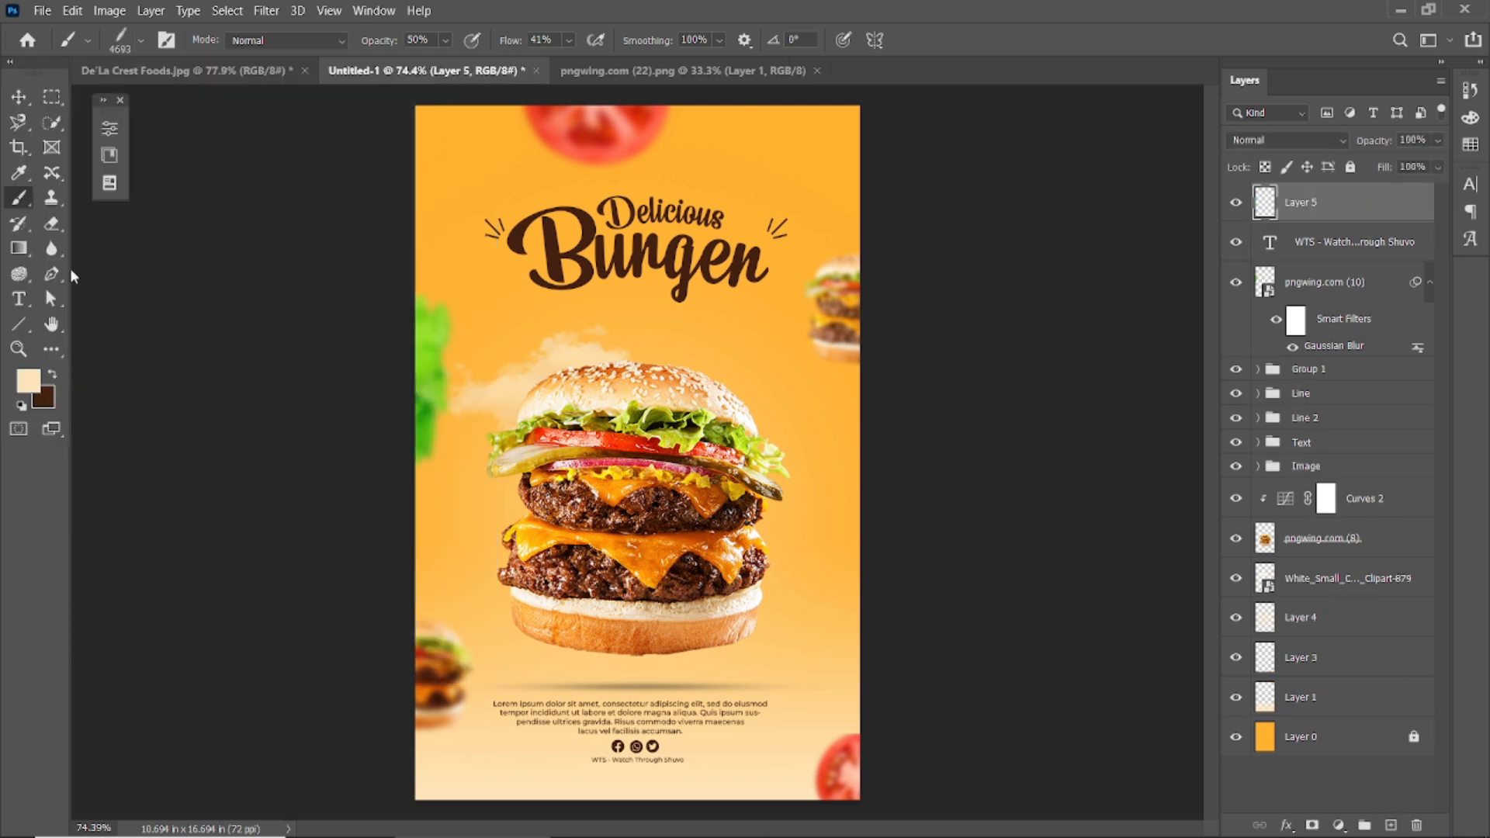
{"action": "left_click", "coordinate": [128, 43]}
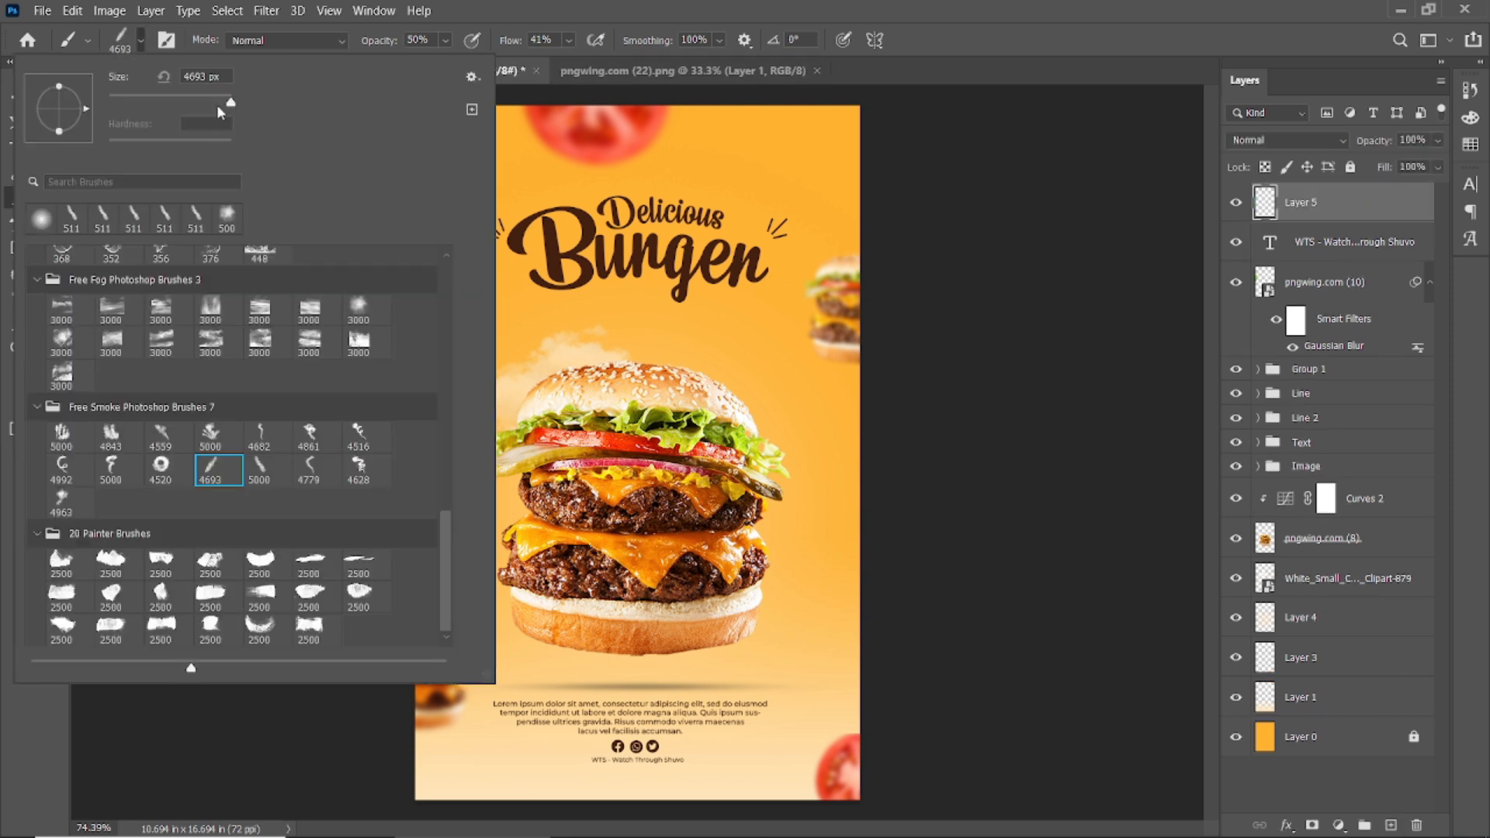
{"action": "left_click", "coordinate": [546, 11]}
{"action": "left_click_drag", "start_coordinate": [376, 44], "coordinate": [553, 48]}
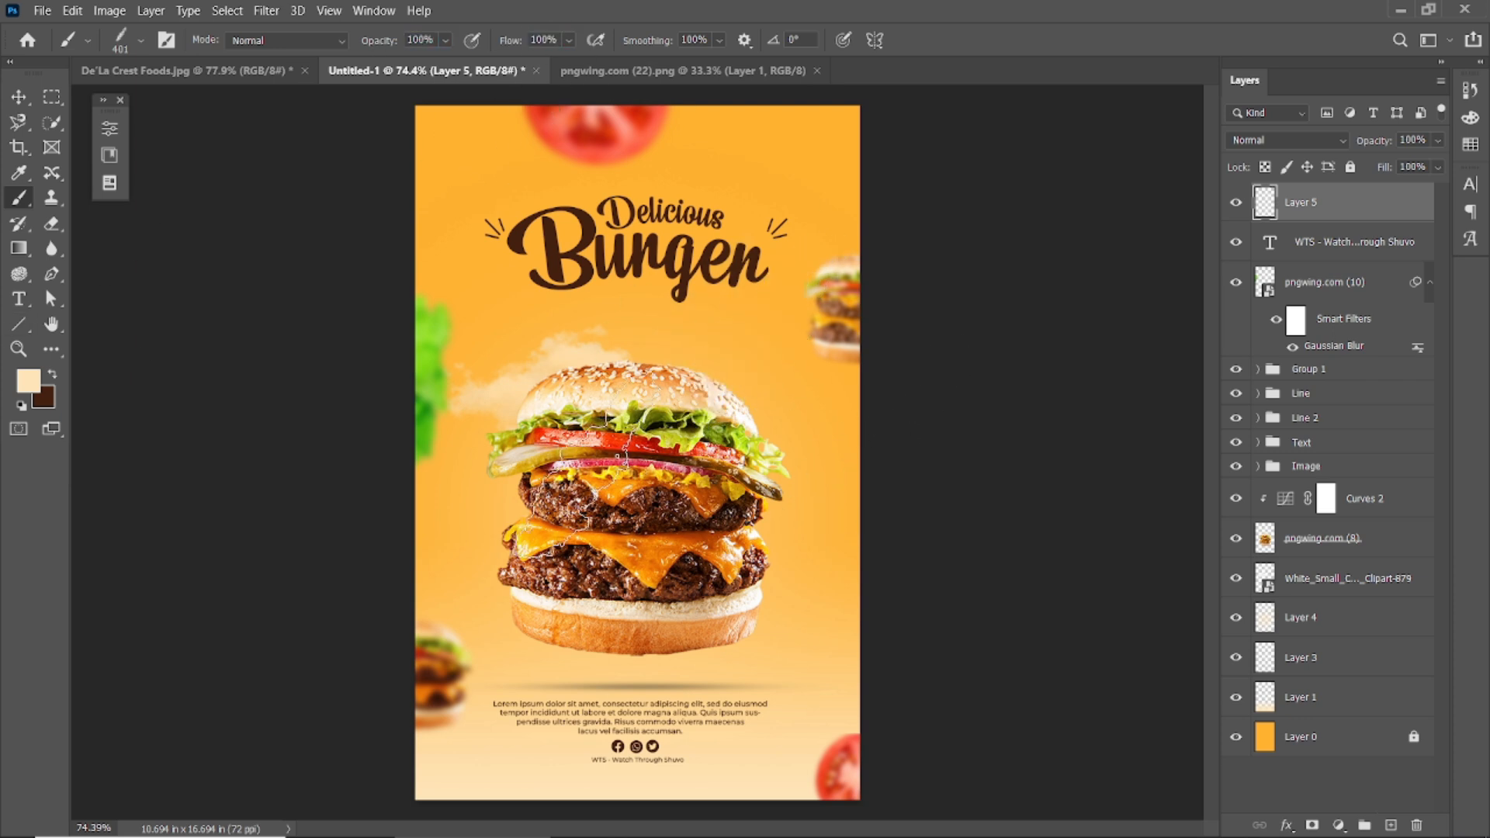
After an undone test stamp, sample the poster's orange background and set brush flow to 49%.
{"action": "key", "text": "Right"}
{"action": "key", "text": "Right"}
{"action": "key", "text": "Right"}
{"action": "key", "text": "Right"}
{"action": "key", "text": "Right"}
{"action": "key", "text": "Right"}
{"action": "key", "text": "Right"}
{"action": "key", "text": "Right"}
{"action": "key", "text": "Right"}
{"action": "key", "text": "Right"}
{"action": "key", "text": "Right"}
{"action": "key", "text": "Right"}
{"action": "key", "text": "Right"}
{"action": "key", "text": "Right"}
{"action": "key", "text": "Right"}
{"action": "key", "text": "Right"}
{"action": "key", "text": "Right"}
{"action": "key", "text": "Right"}
{"action": "key", "text": "Right"}
{"action": "key", "text": "Right"}
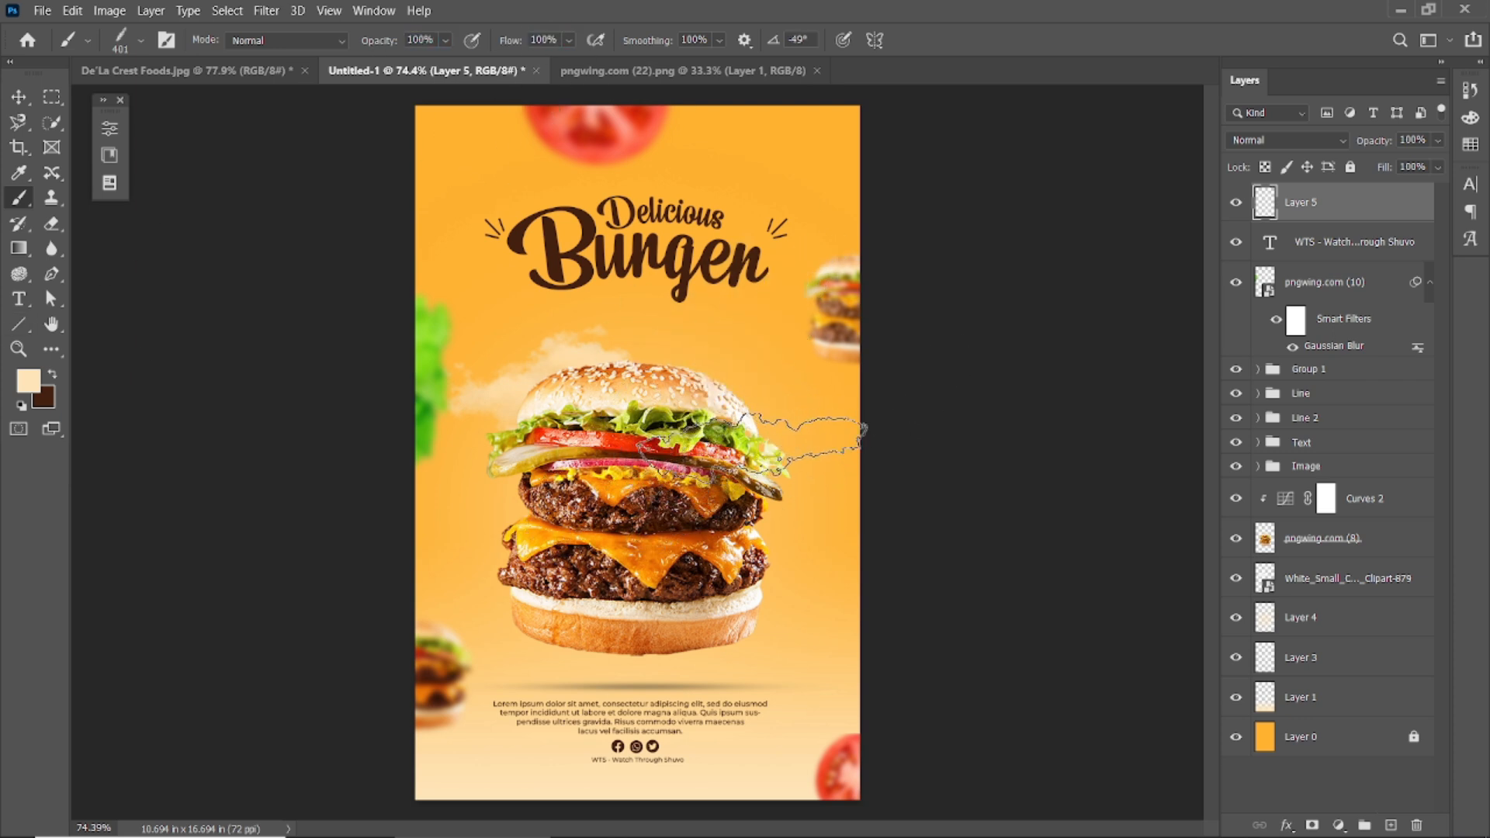
{"action": "left_click", "coordinate": [750, 443]}
{"action": "key", "text": "ctrl+z"}
{"action": "left_click", "coordinate": [19, 173]}
{"action": "left_click", "coordinate": [447, 122]}
{"action": "left_click", "coordinate": [21, 196]}
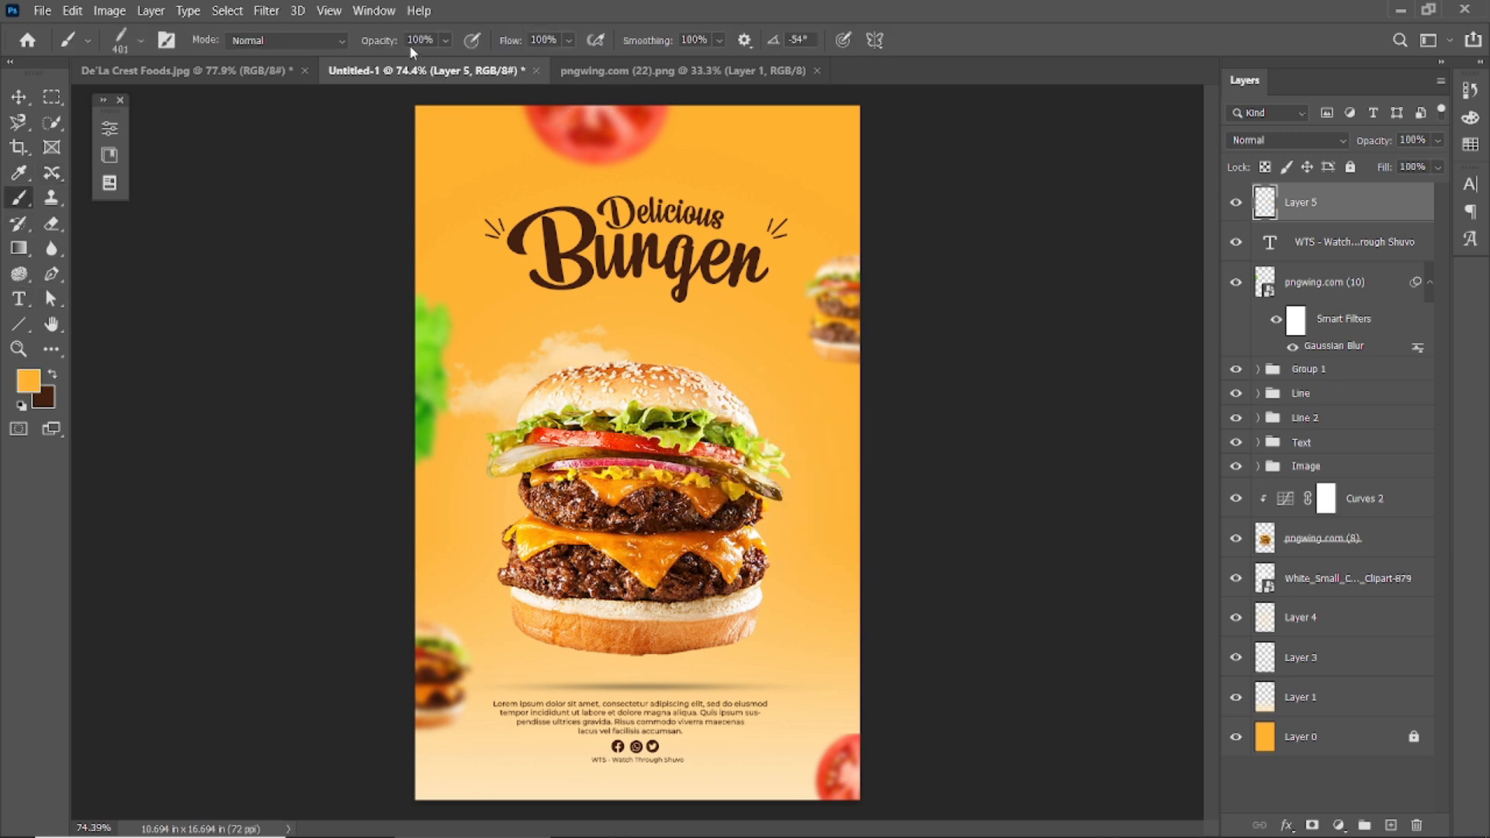
{"action": "left_click_drag", "start_coordinate": [503, 47], "coordinate": [463, 54]}
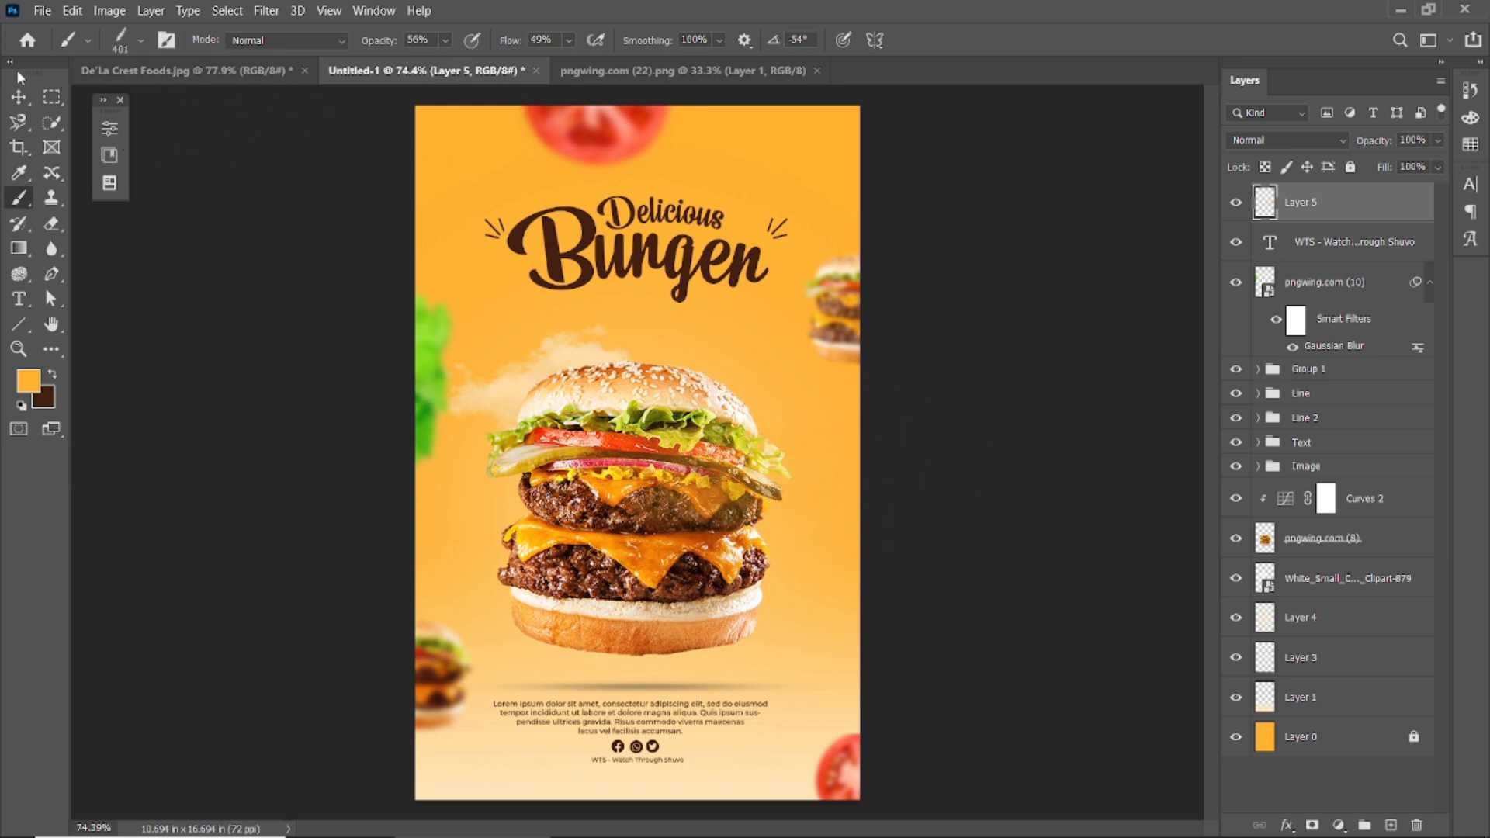
Create another empty layer above Layer 0 and move it to the top of the stack.
{"action": "key", "text": "v"}
{"action": "left_click", "coordinate": [1236, 203]}
{"action": "left_click", "coordinate": [1236, 204]}
{"action": "left_click", "coordinate": [1097, 382]}
{"action": "scroll", "coordinate": [582, 415], "scroll_direction": "down", "scroll_amount": 2}
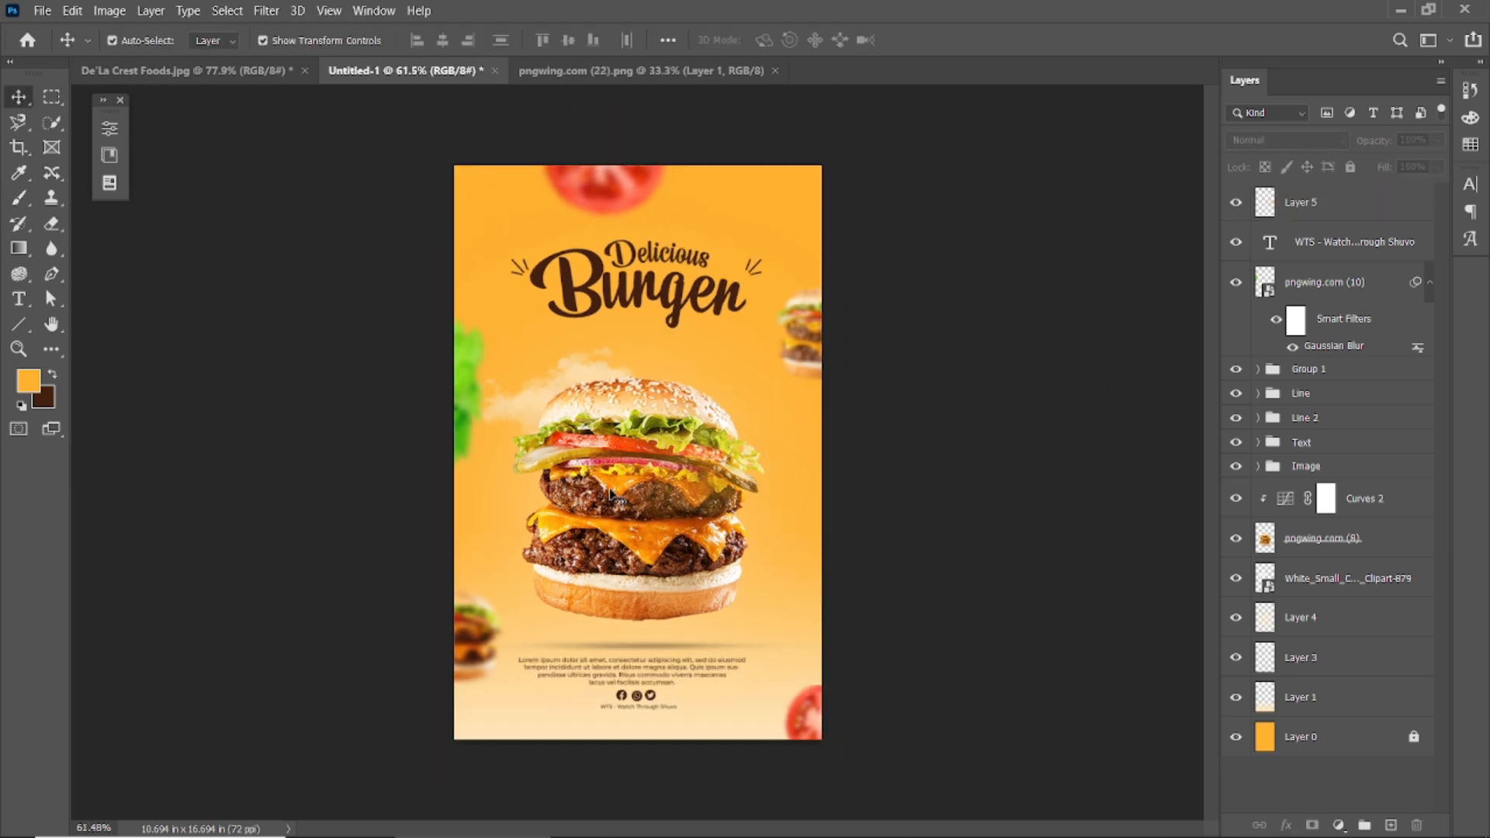
{"action": "scroll", "coordinate": [616, 457], "scroll_direction": "up", "scroll_amount": 1}
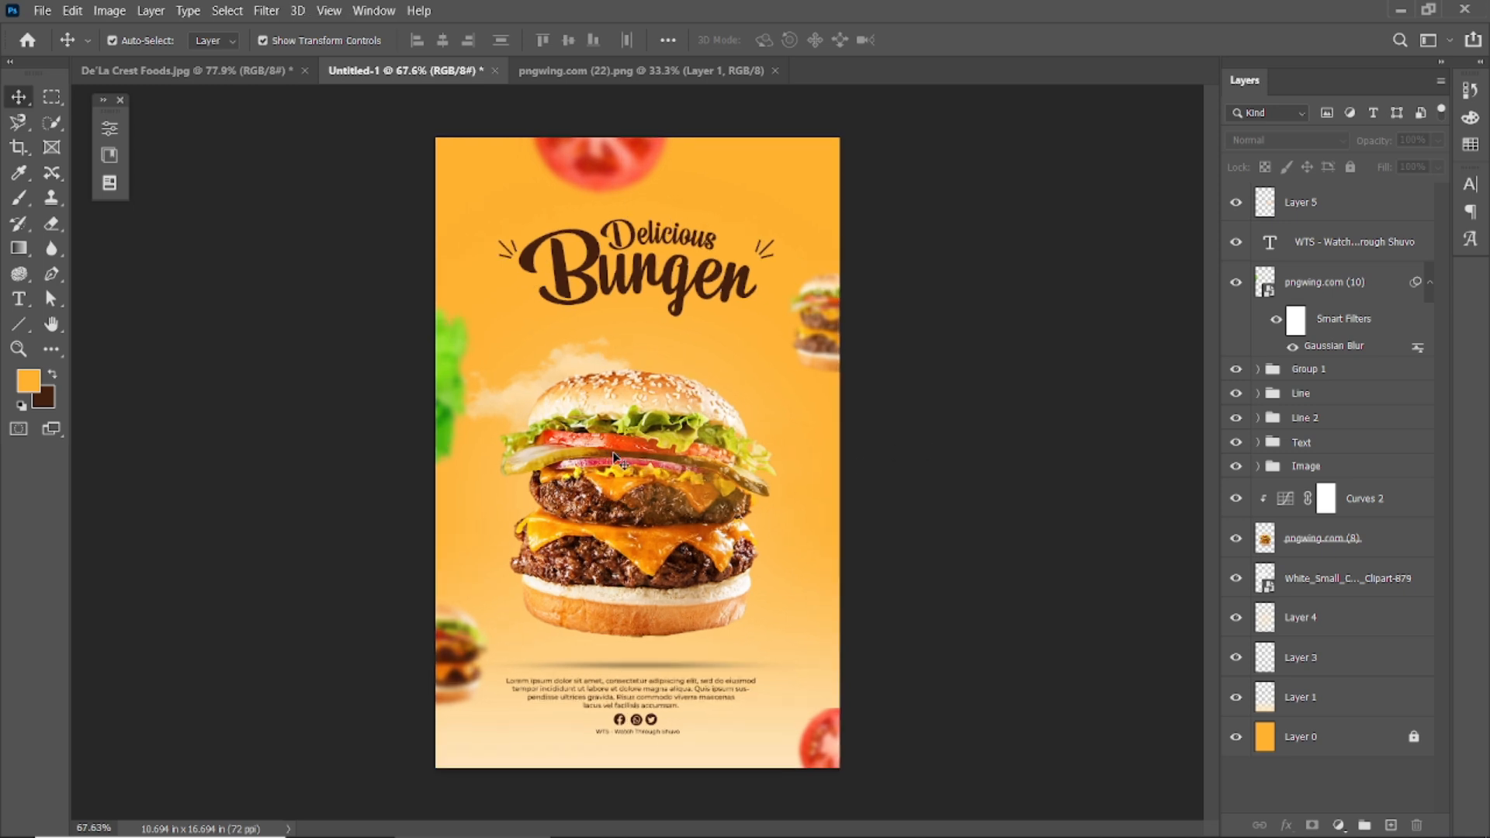
{"action": "left_click", "coordinate": [1364, 746]}
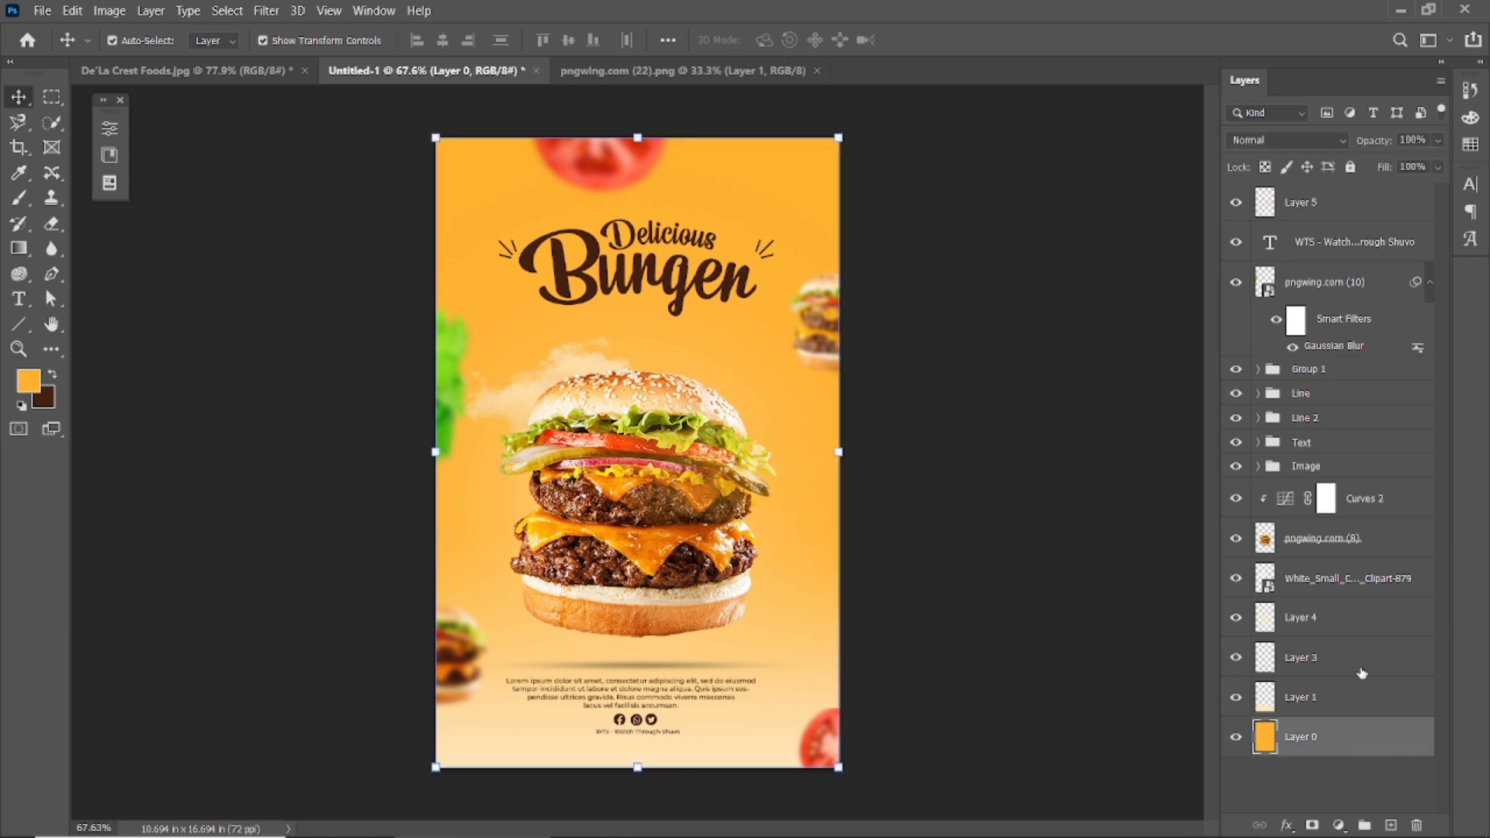
{"action": "left_click", "coordinate": [1390, 827]}
{"action": "left_click_drag", "start_coordinate": [1363, 742], "coordinate": [1357, 188]}
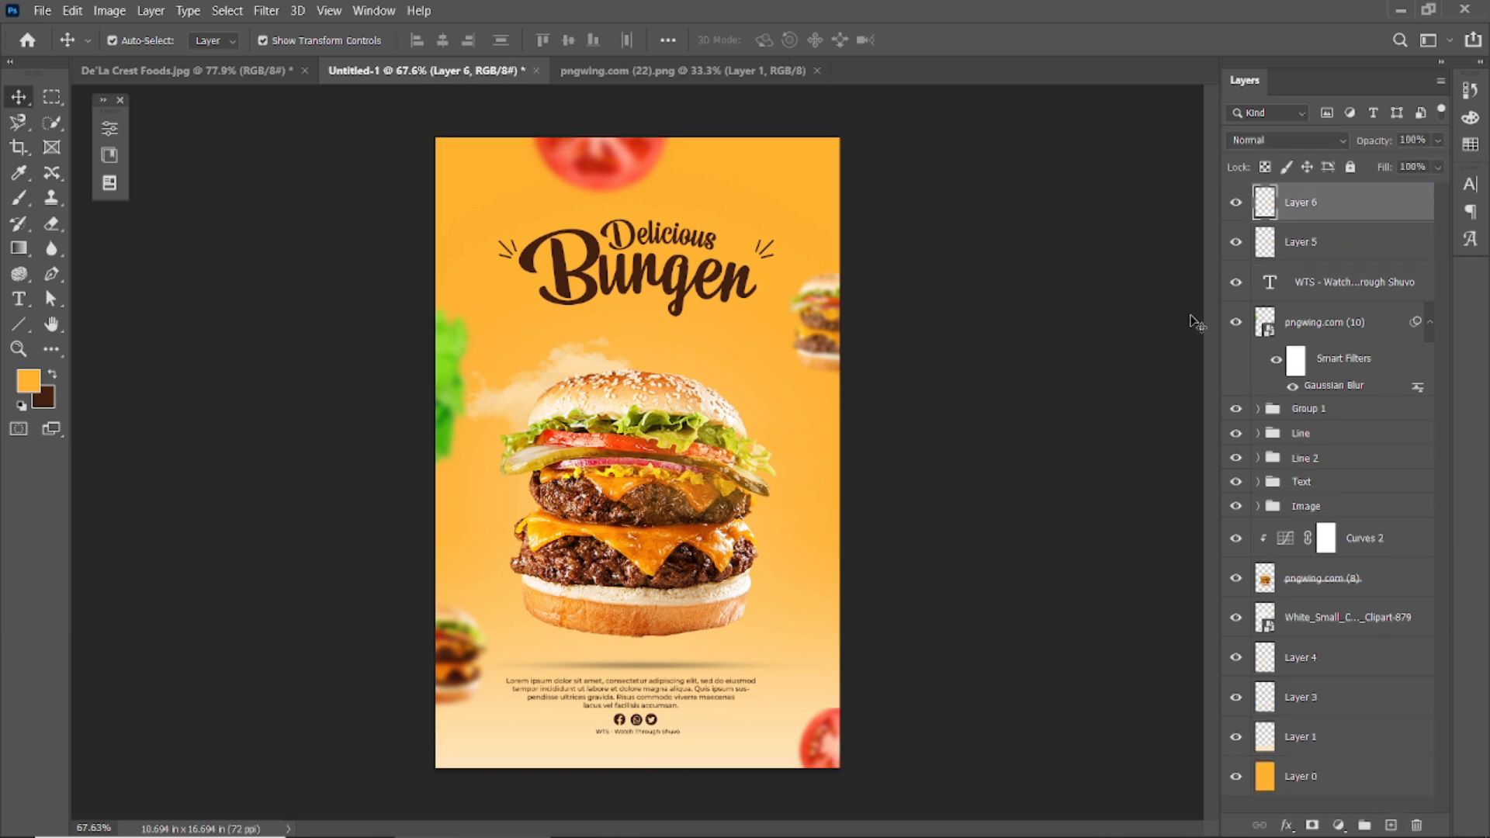
Set the foreground colour to light peach fee5b7.
{"action": "left_click", "coordinate": [1168, 270]}
{"action": "scroll", "coordinate": [814, 385], "scroll_direction": "down", "scroll_amount": 1}
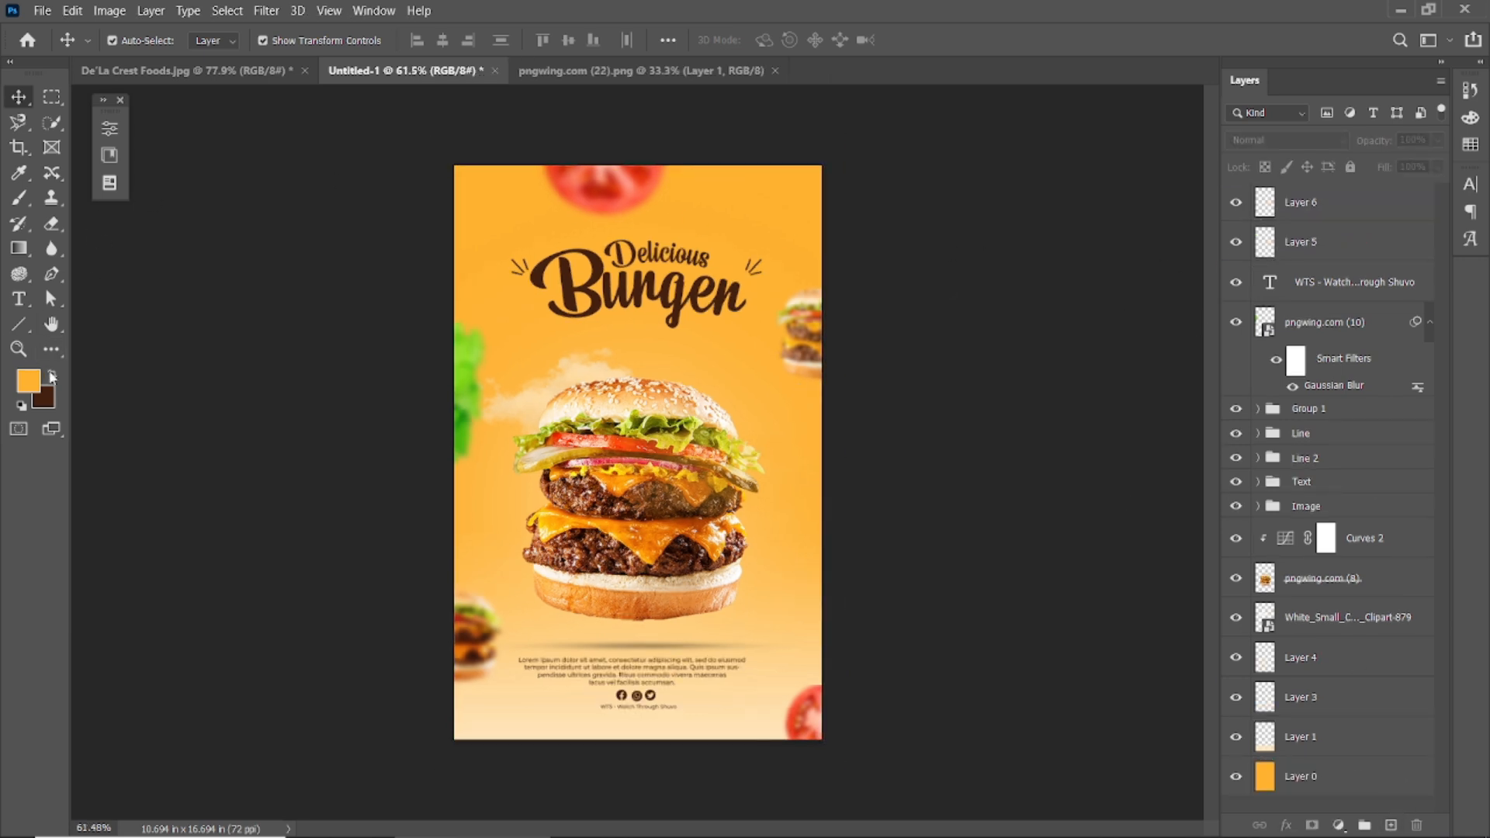
{"action": "left_click", "coordinate": [28, 380]}
{"action": "left_click", "coordinate": [720, 726]}
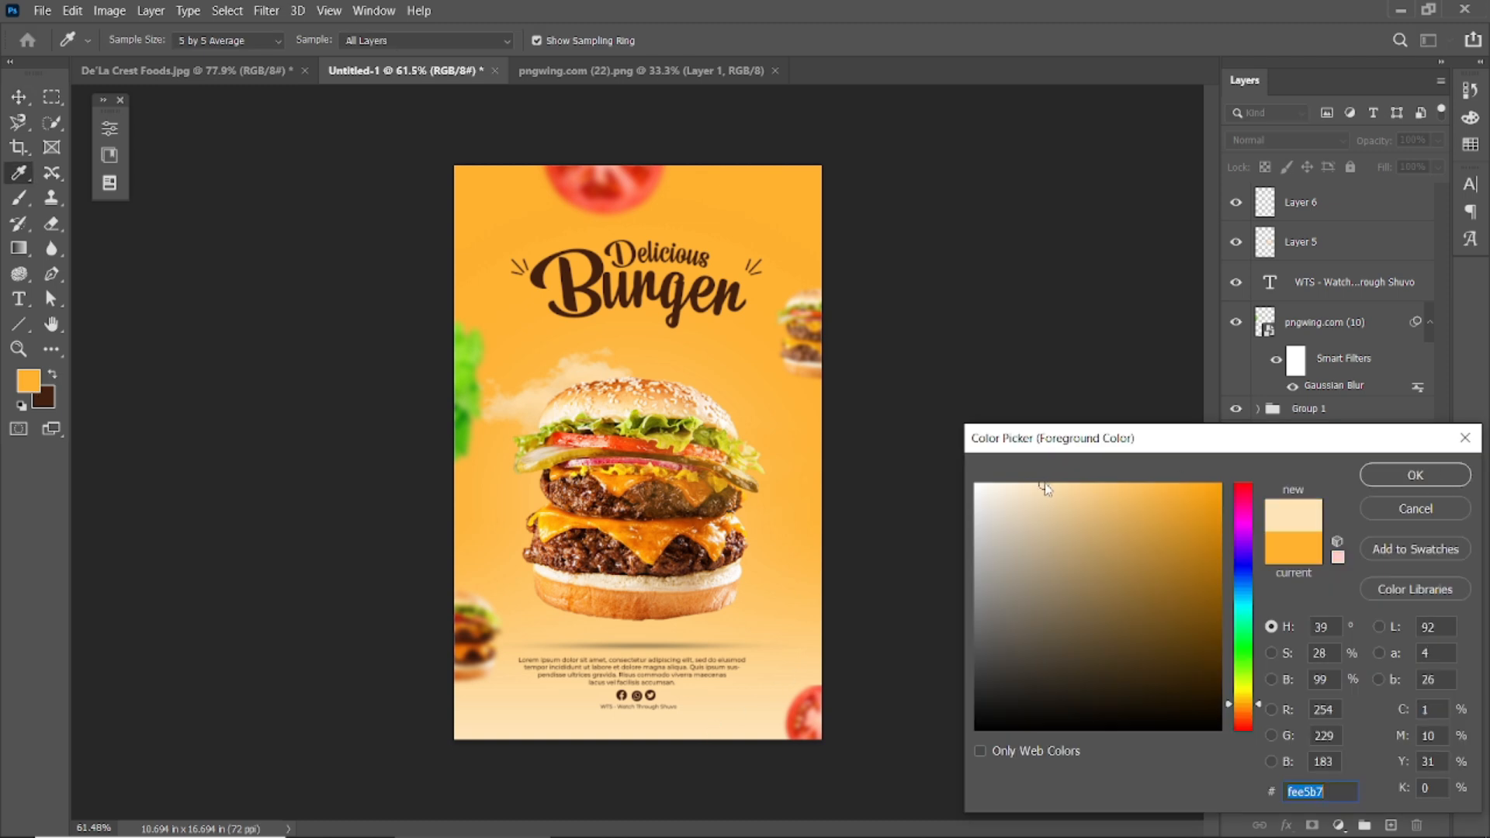
{"action": "type", "text": "fee5b7"}
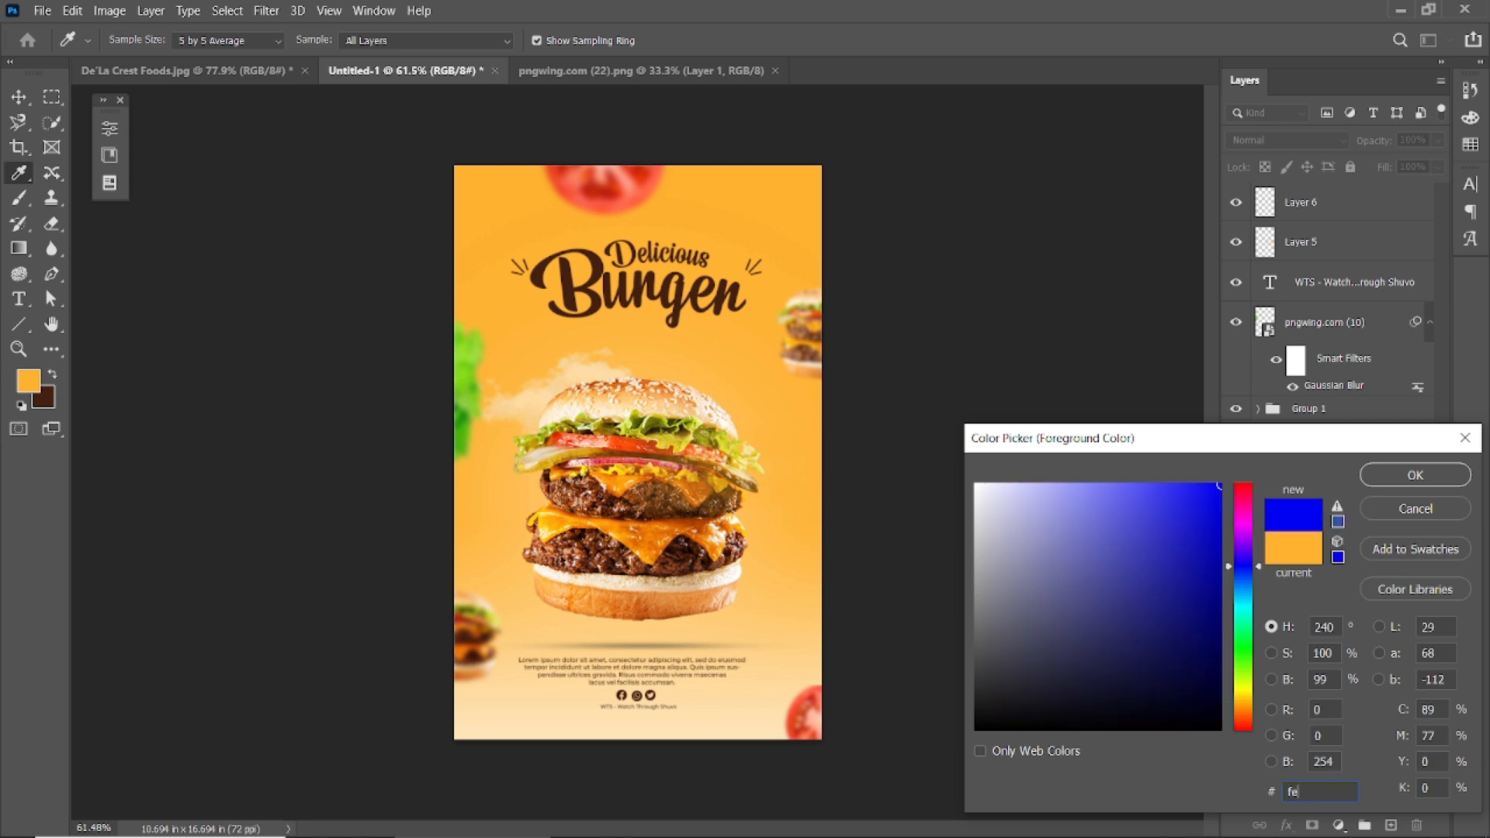
{"action": "left_click", "coordinate": [1422, 475]}
Paint a soft 401 px round-brush dab at the top-right corner on Layer 6.
{"action": "left_click", "coordinate": [19, 197]}
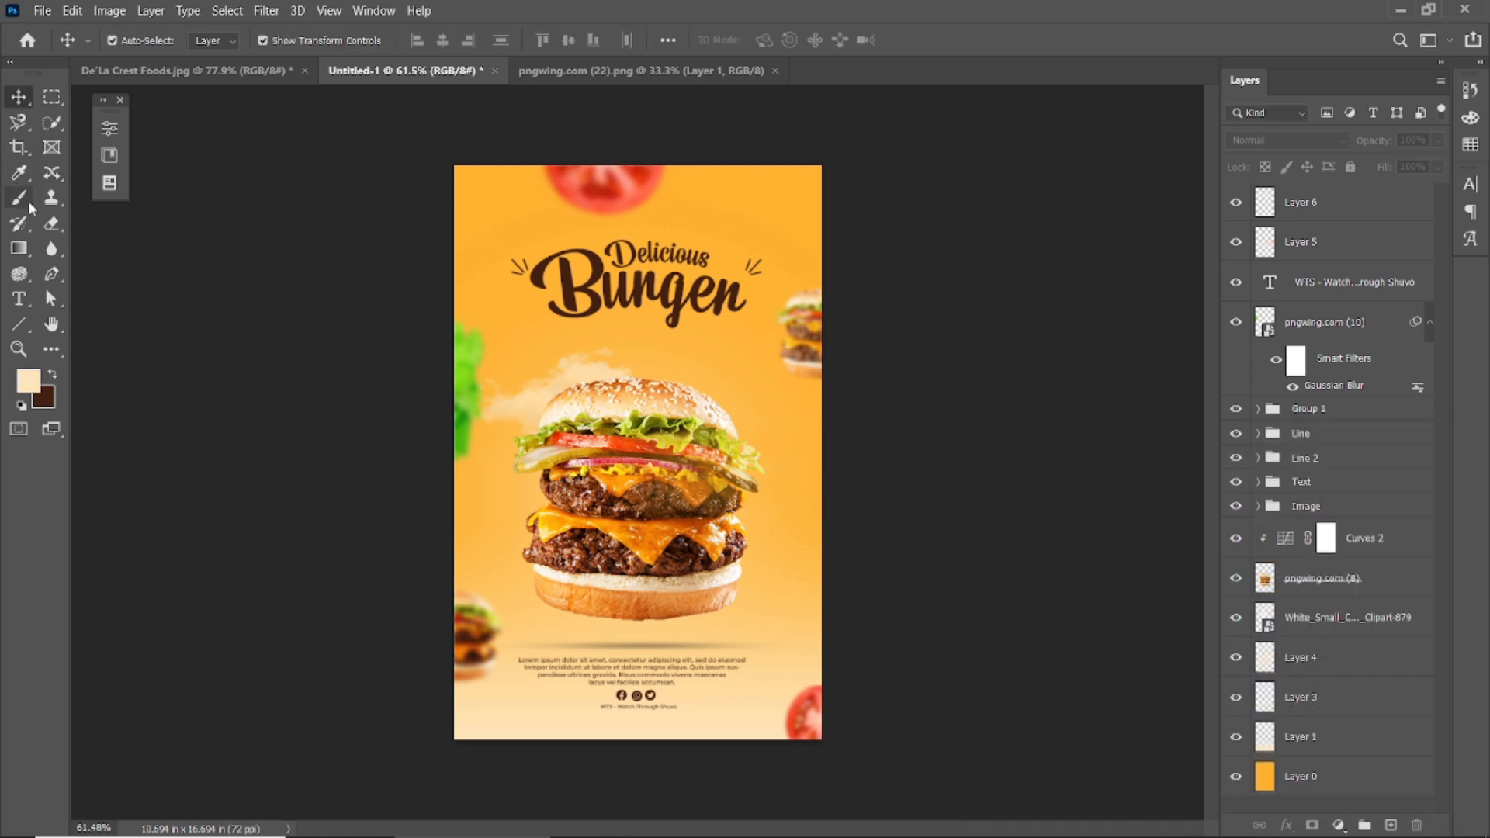
{"action": "left_click", "coordinate": [1331, 219]}
{"action": "left_click", "coordinate": [140, 40]}
{"action": "left_click", "coordinate": [101, 221]}
{"action": "left_click", "coordinate": [851, 151]}
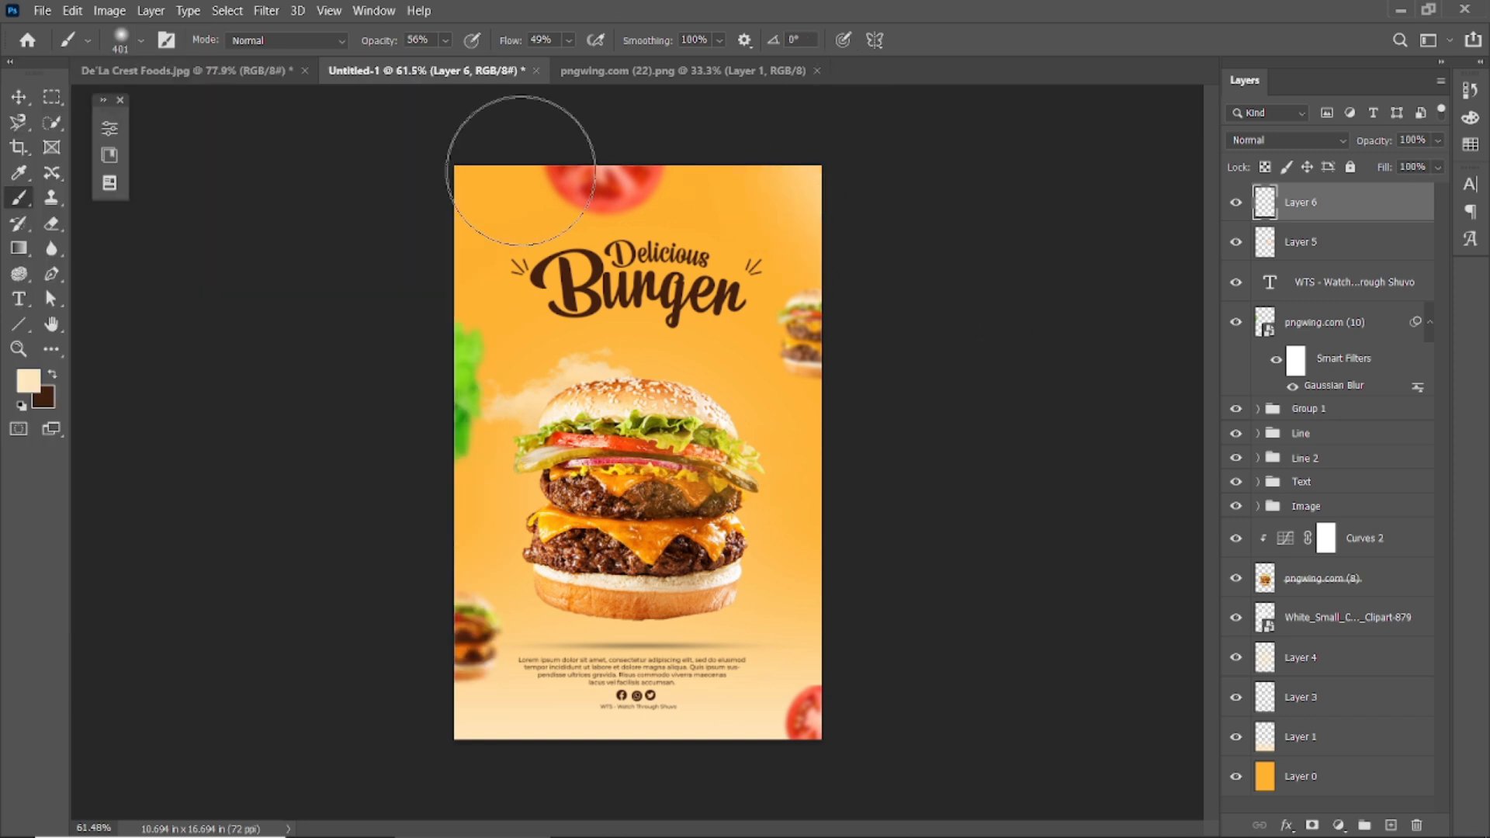
Delete Layer 6 and select the main burger layer.
{"action": "left_click", "coordinate": [18, 97]}
{"action": "left_click_drag", "start_coordinate": [1360, 203], "coordinate": [1416, 824]}
{"action": "scroll", "coordinate": [613, 458], "scroll_direction": "down", "scroll_amount": 2}
{"action": "scroll", "coordinate": [611, 458], "scroll_direction": "up", "scroll_amount": 3}
{"action": "left_click", "coordinate": [613, 458]}
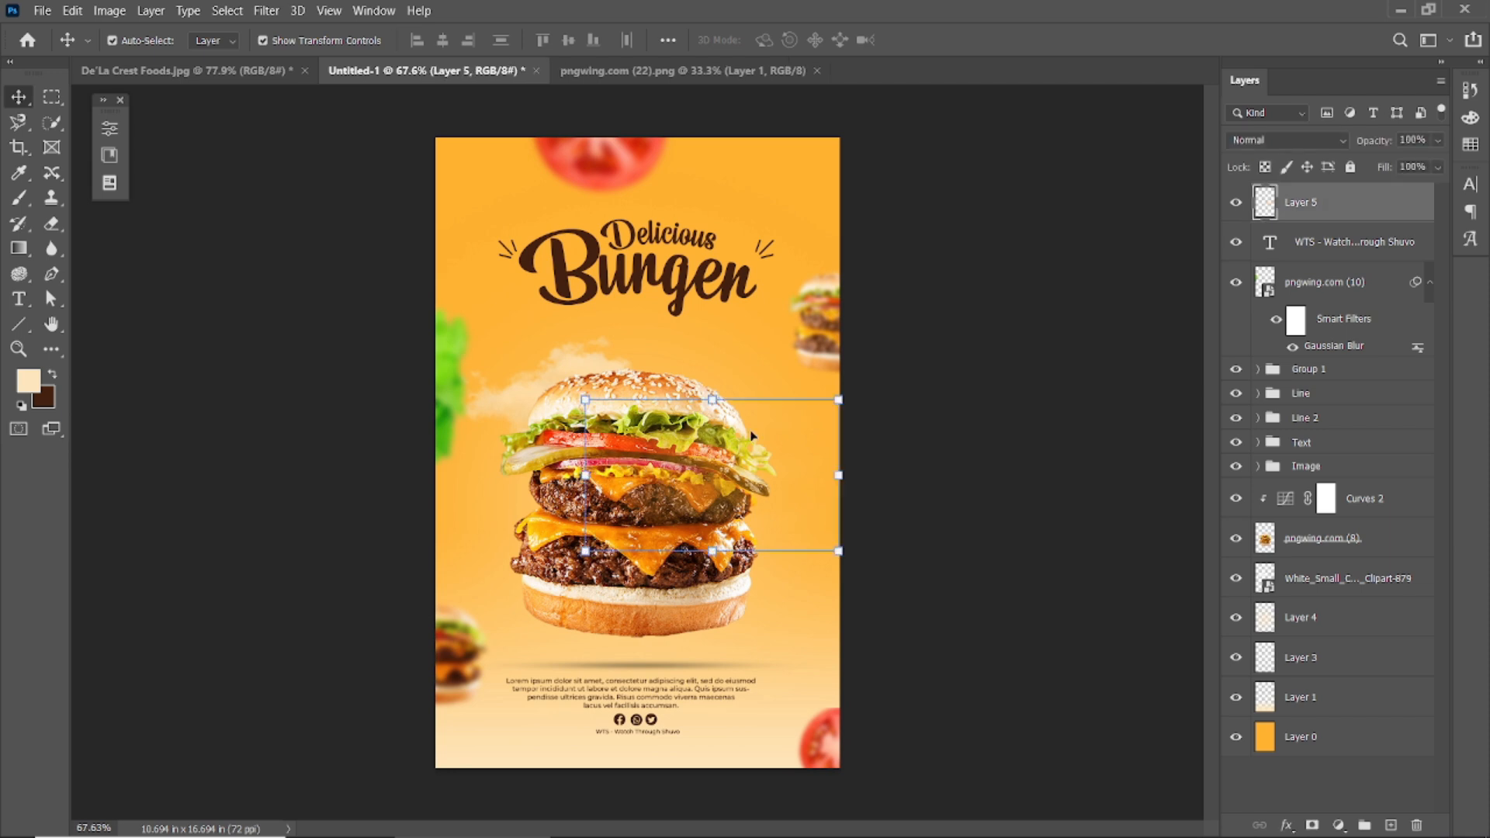
Scale the burger, clipart and Layer 4 together up to about 111%.
{"action": "left_click", "coordinate": [1319, 620], "text": "shift"}
{"action": "key", "text": "ctrl+t"}
{"action": "left_click_drag", "start_coordinate": [838, 160], "coordinate": [882, 137]}
{"action": "left_click", "coordinate": [961, 41]}
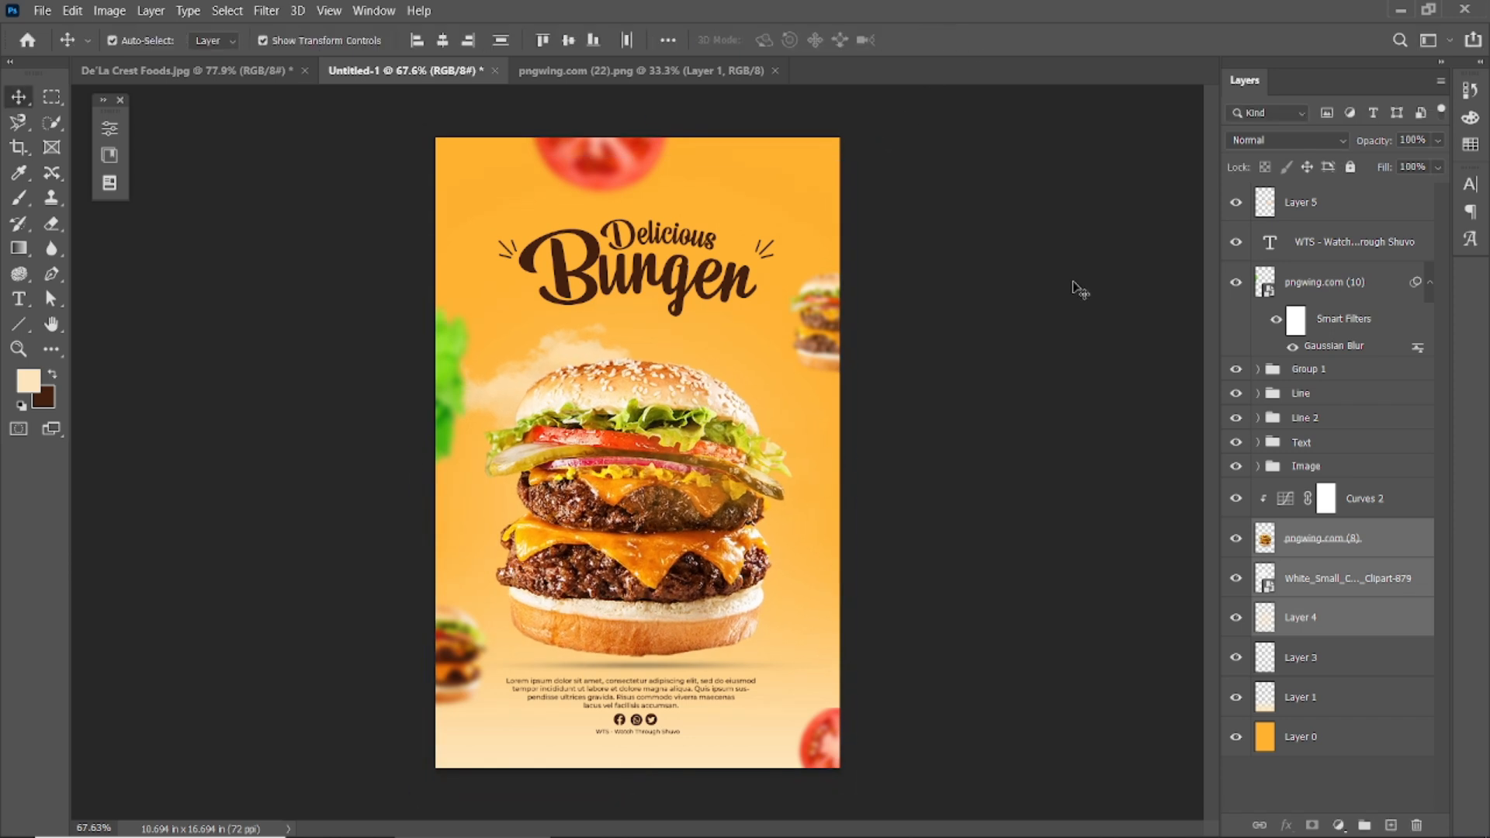
Select the paragraph, Image group and WTS credit layers in the Layers panel.
{"action": "left_click", "coordinate": [1076, 284]}
{"action": "left_click", "coordinate": [622, 674]}
{"action": "left_click", "coordinate": [1004, 584]}
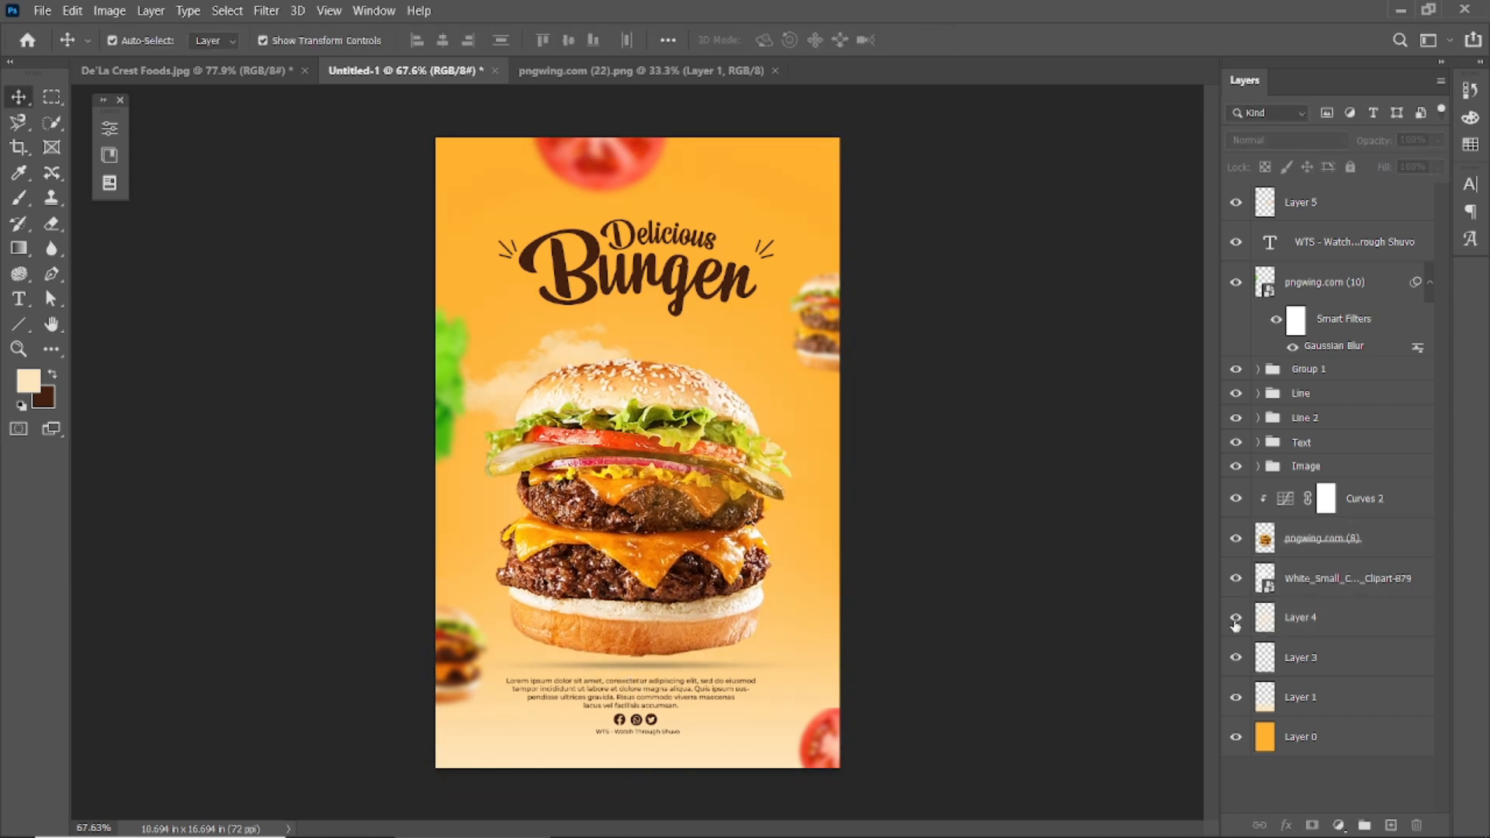
{"action": "left_click", "coordinate": [1261, 658]}
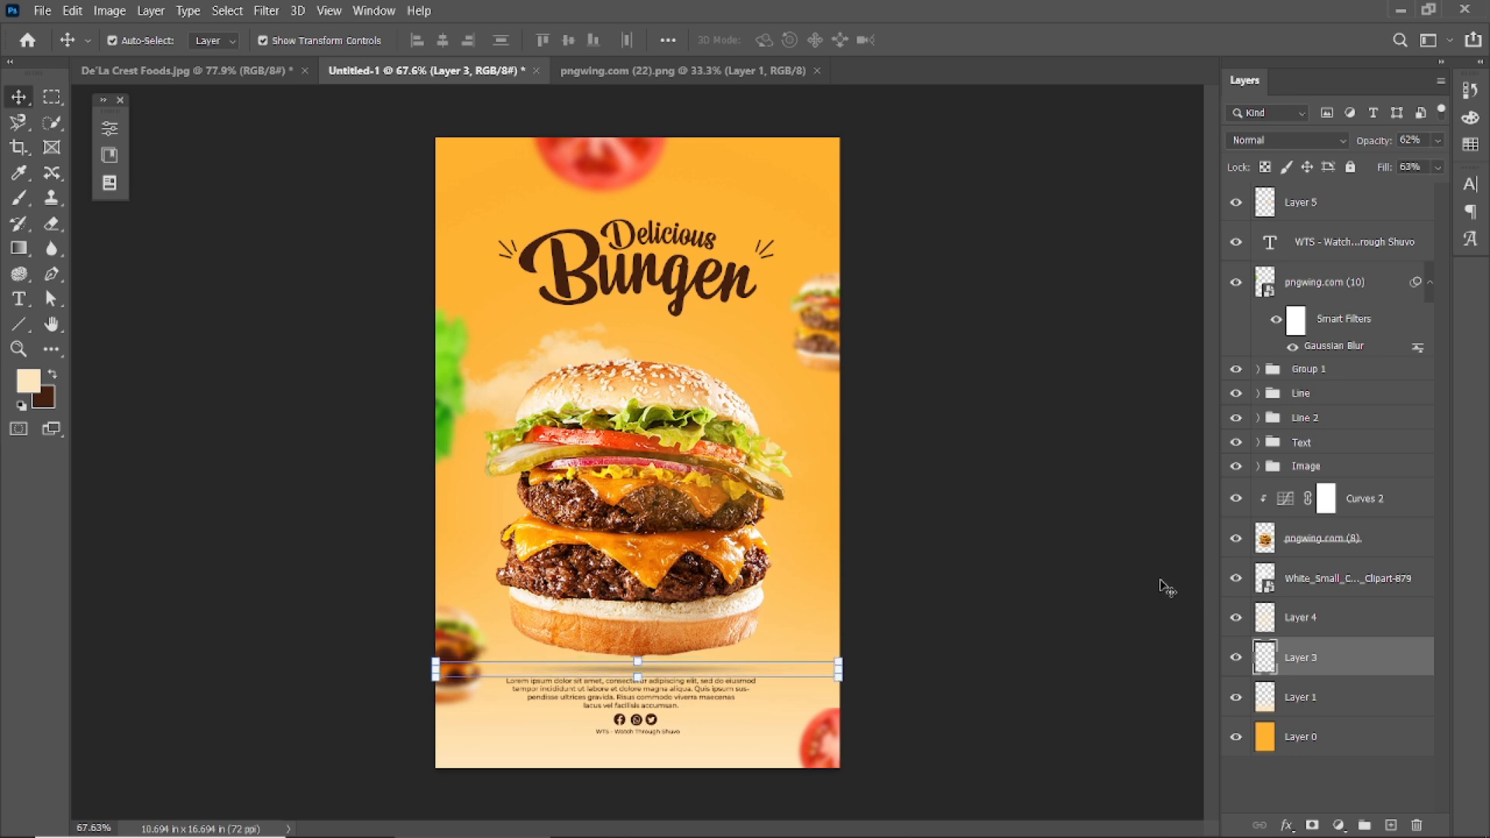
{"action": "left_click", "coordinate": [1092, 554]}
{"action": "left_click", "coordinate": [615, 696]}
{"action": "left_click", "coordinate": [1258, 443]}
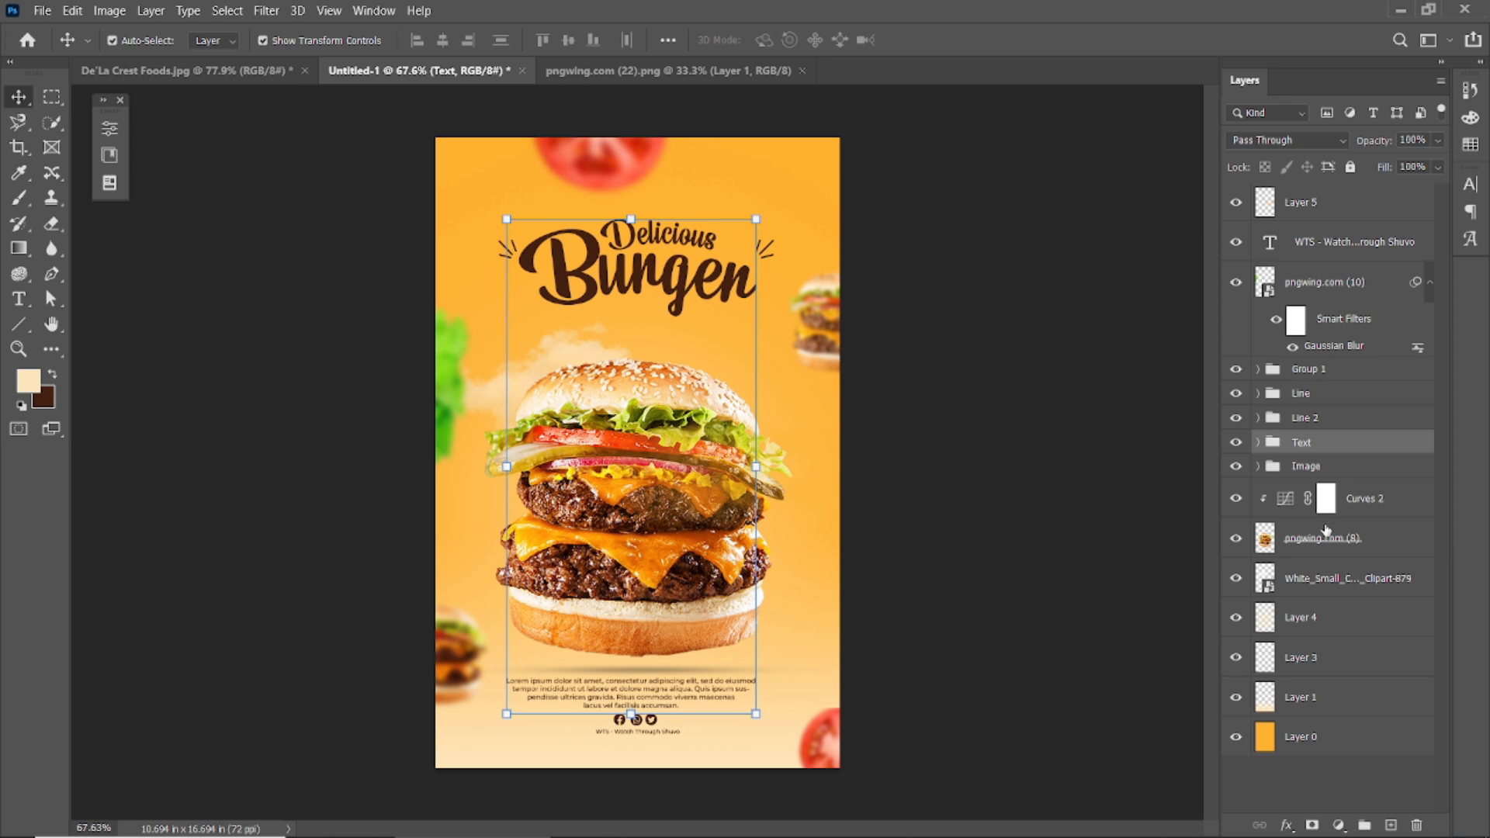
{"action": "left_click", "coordinate": [1362, 468], "text": "shift"}
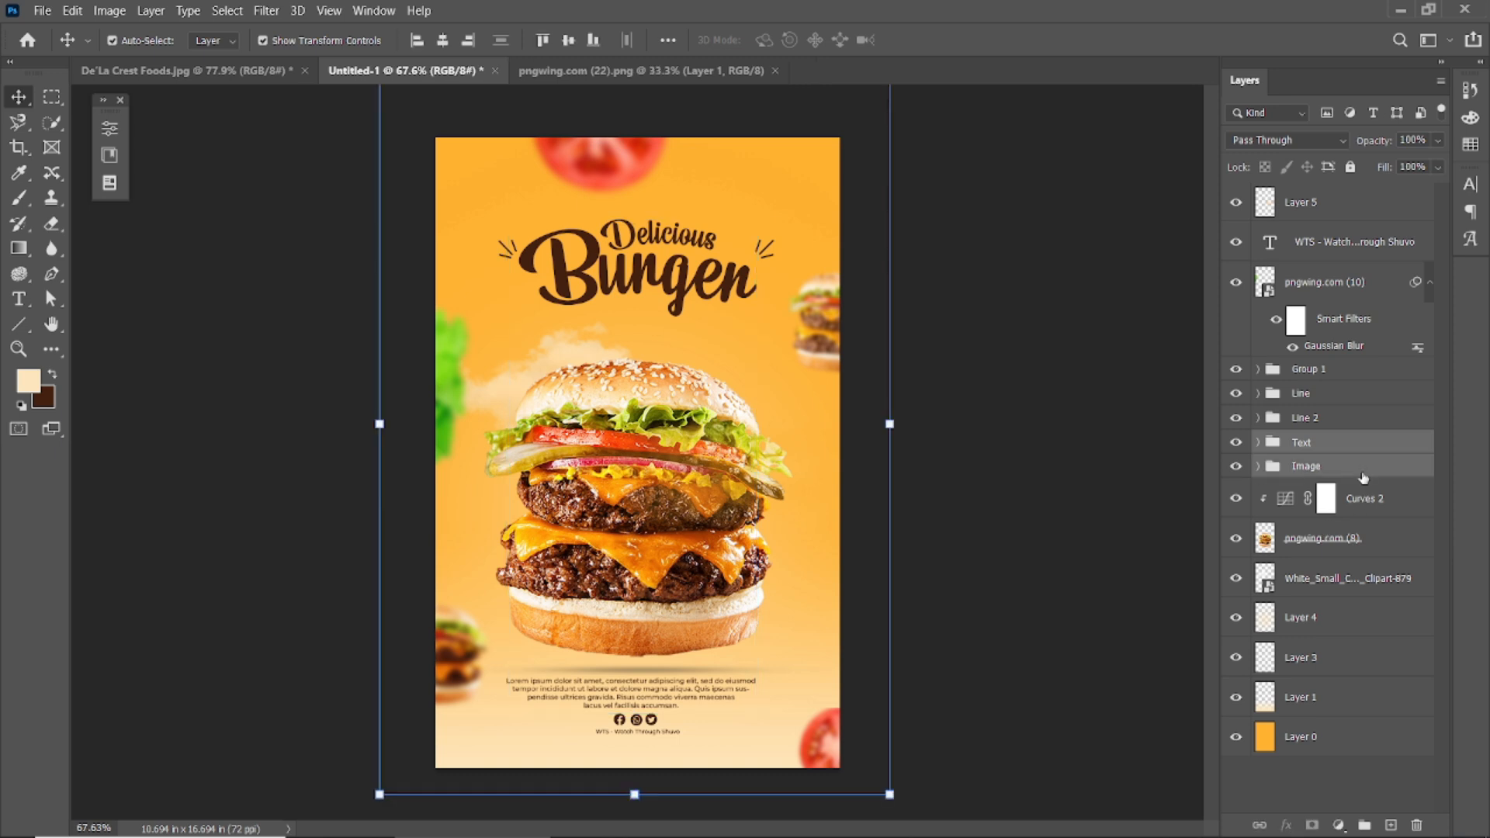
{"action": "left_click", "coordinate": [1347, 247], "text": "ctrl"}
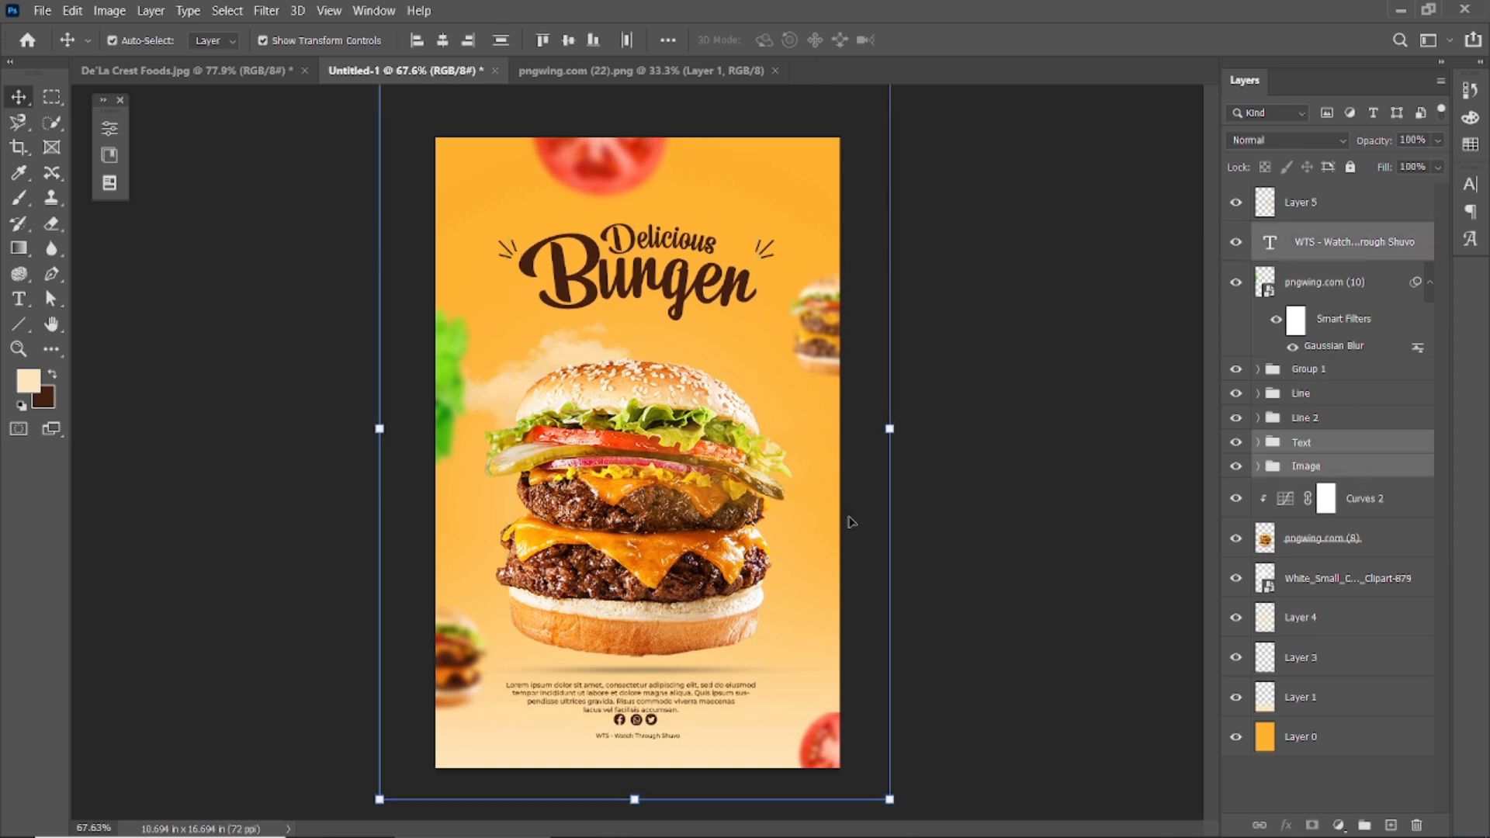
Nudge the Layer 3 shadow line down a few pixels.
{"action": "left_click", "coordinate": [668, 672]}
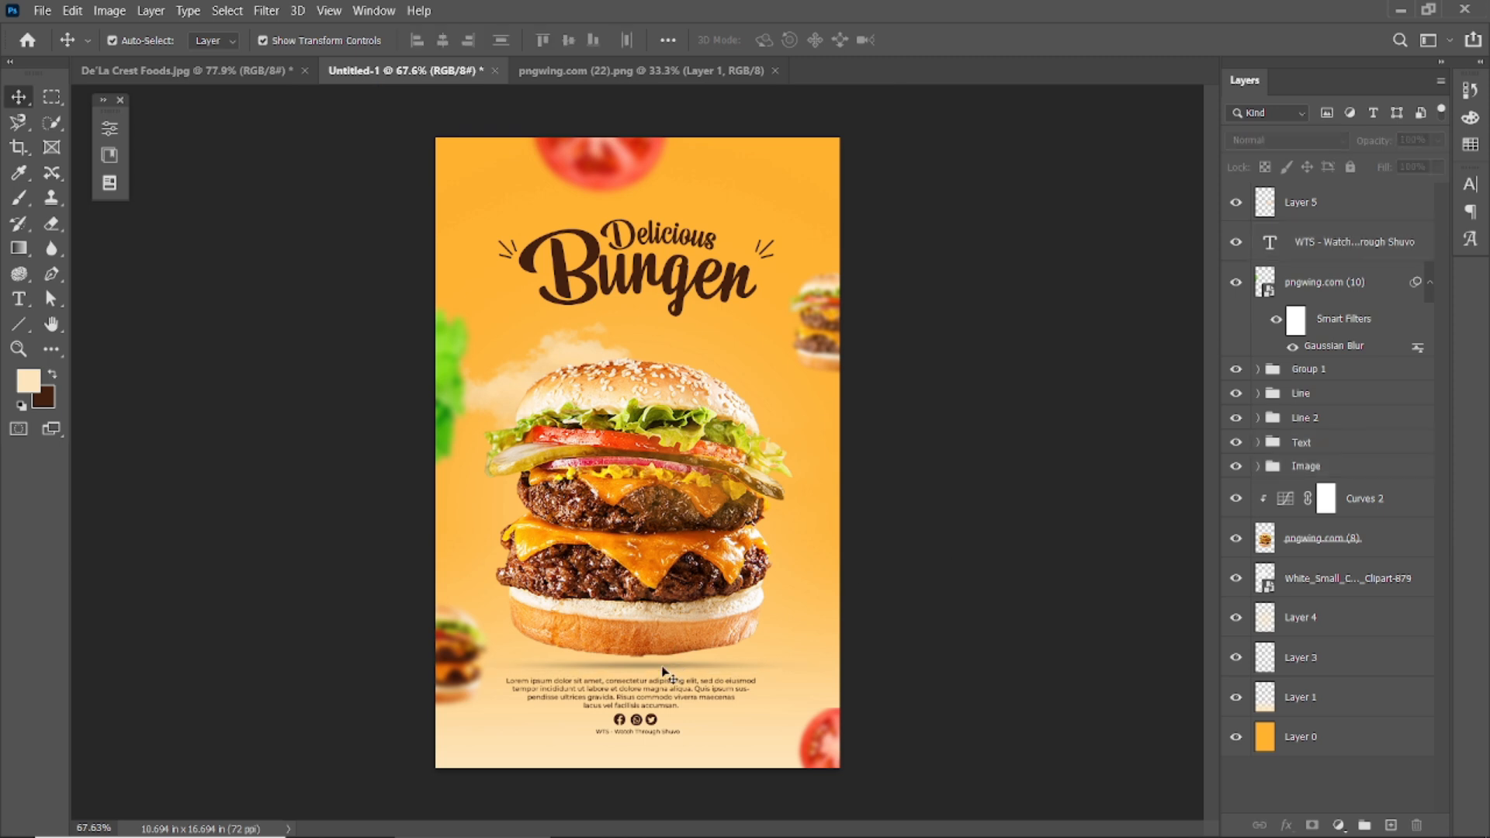
{"action": "left_click", "coordinate": [848, 641]}
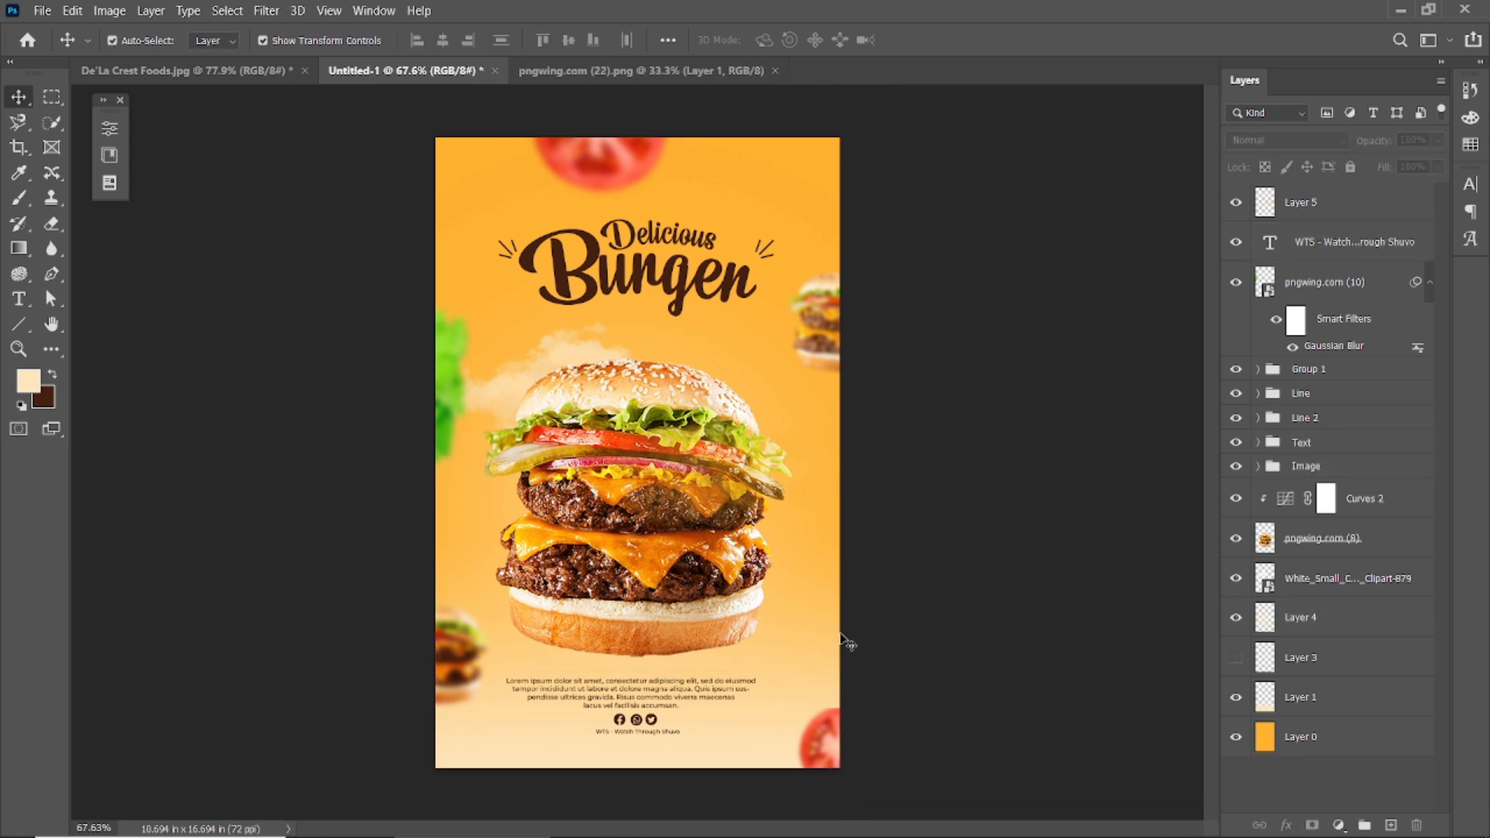
{"action": "left_click", "coordinate": [1299, 671]}
{"action": "key", "text": "shift+Down"}
{"action": "key", "text": "Down"}
{"action": "key", "text": "Down"}
{"action": "key", "text": "Down"}
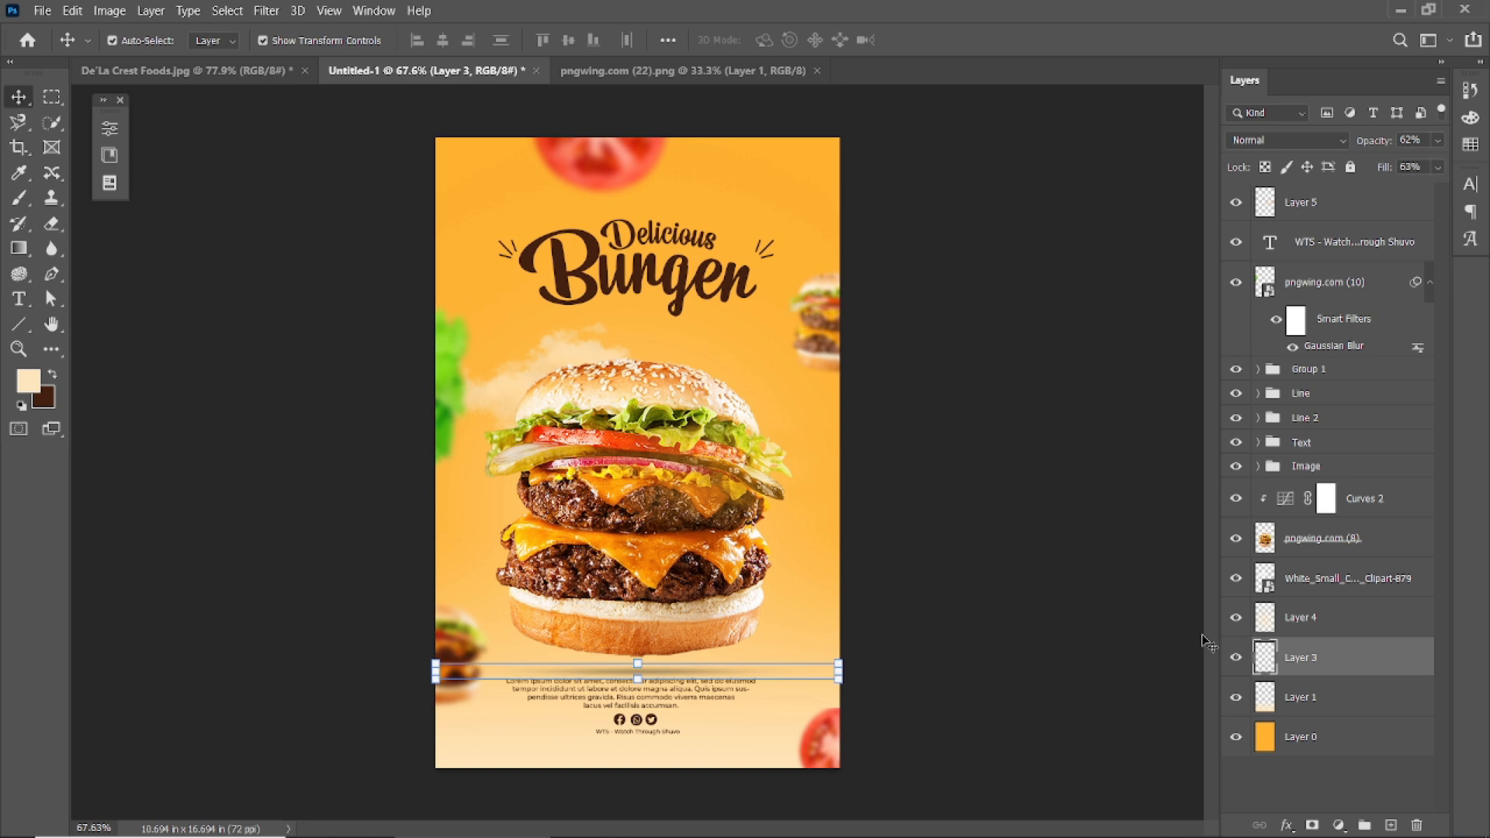
{"action": "left_click", "coordinate": [1089, 194]}
Select the lorem ipsum paragraph, social icons group and WTS credit line together.
{"action": "left_click", "coordinate": [628, 703]}
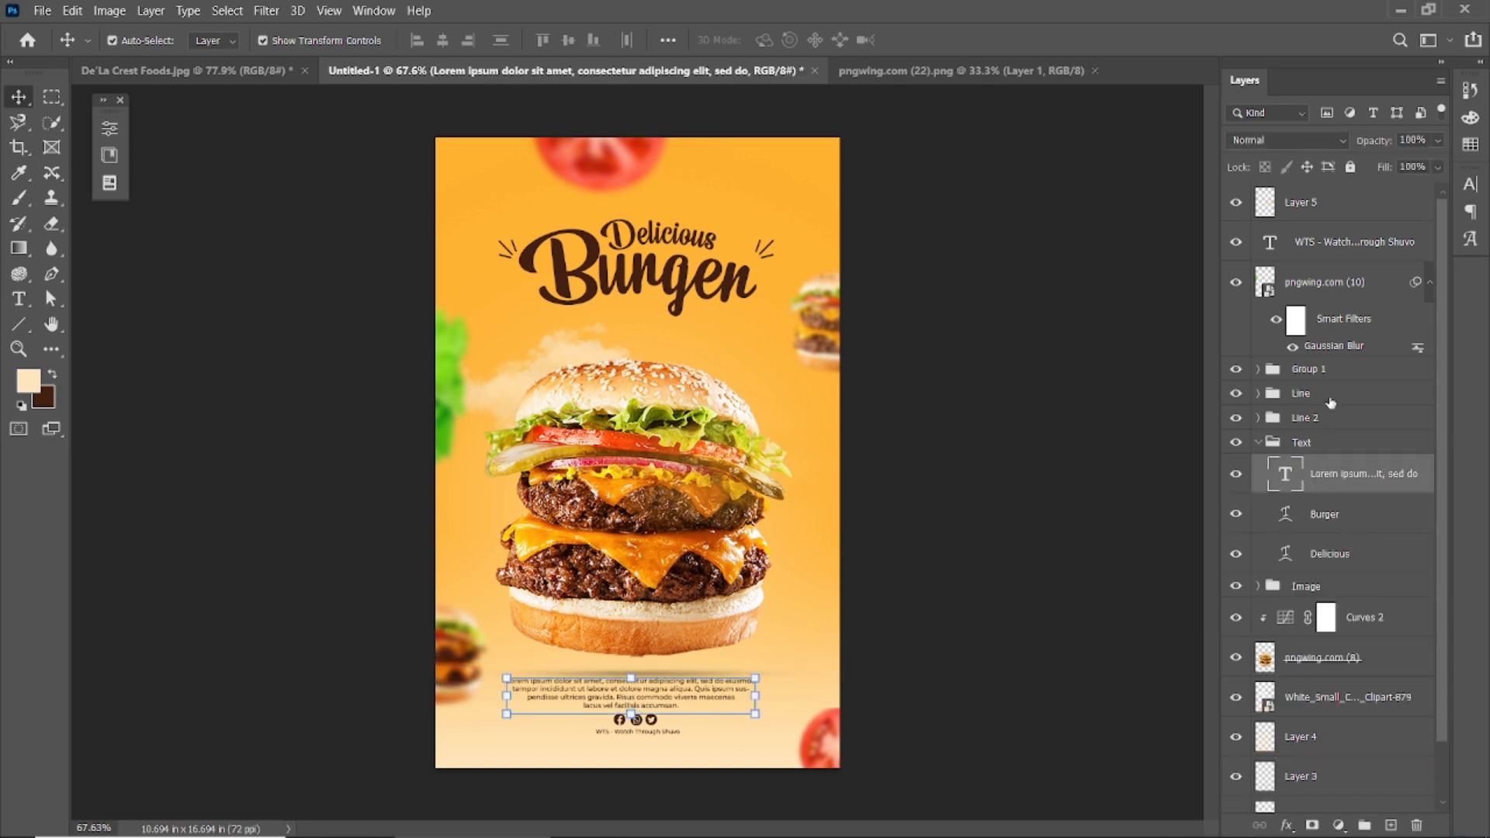
{"action": "left_click", "coordinate": [1336, 373], "text": "ctrl"}
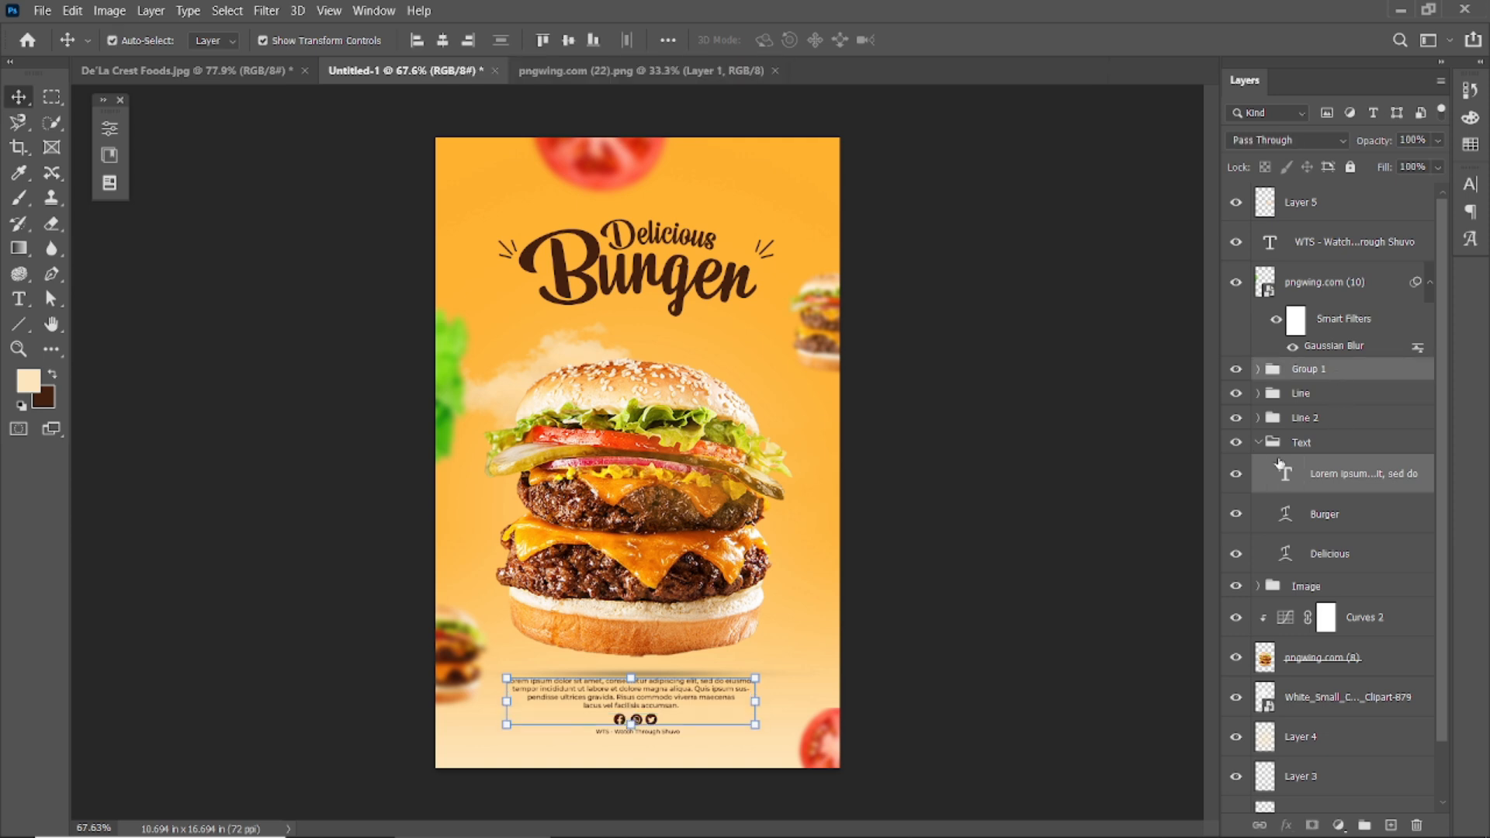
{"action": "left_click", "coordinate": [1259, 442]}
{"action": "left_click", "coordinate": [1322, 448]}
{"action": "left_click", "coordinate": [1323, 372], "text": "ctrl"}
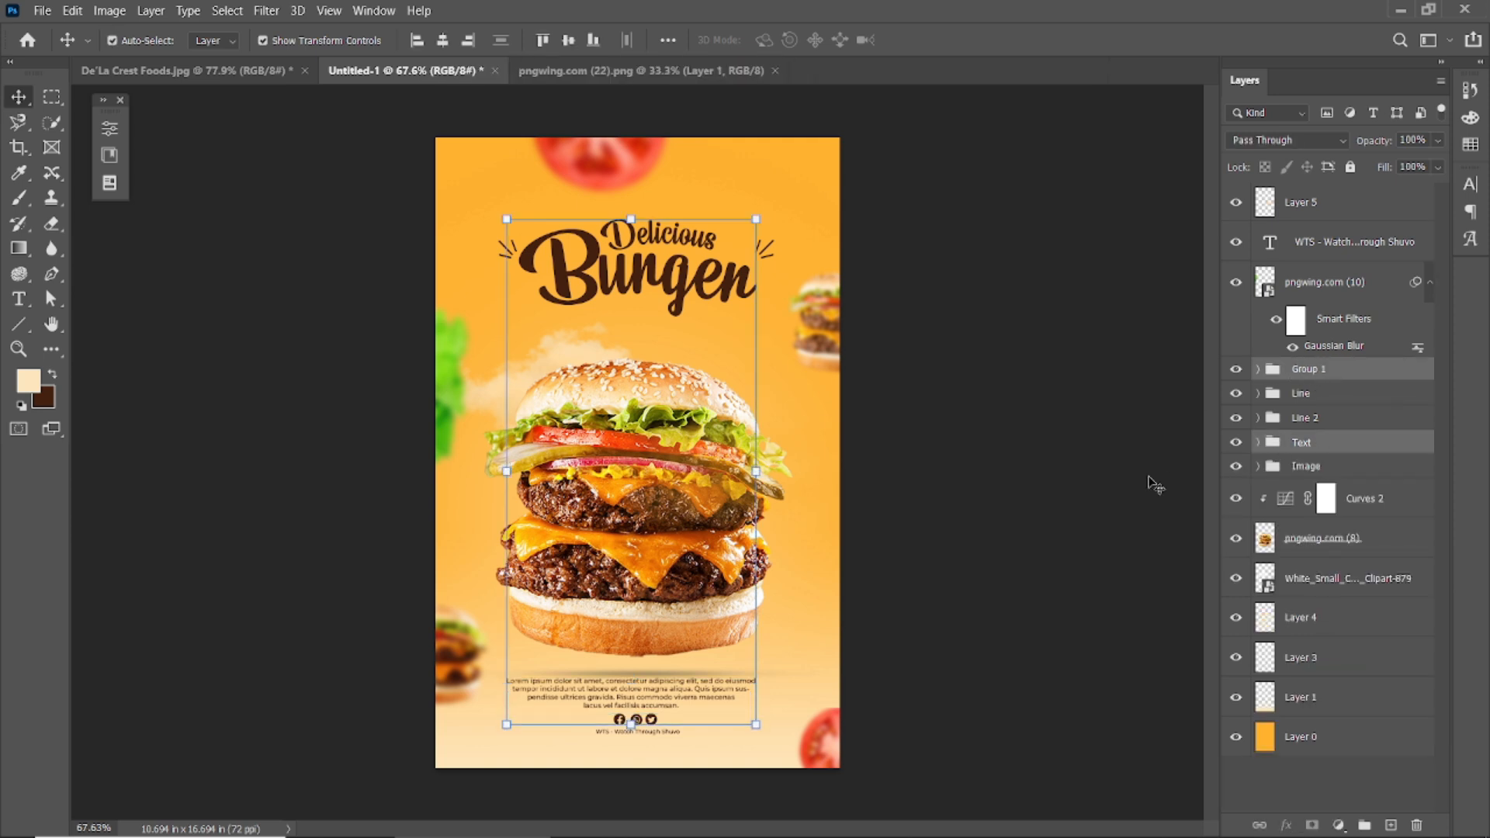
{"action": "left_click", "coordinate": [1113, 499]}
{"action": "left_click", "coordinate": [619, 721]}
{"action": "left_click", "coordinate": [1257, 372]}
{"action": "left_click", "coordinate": [1307, 375]}
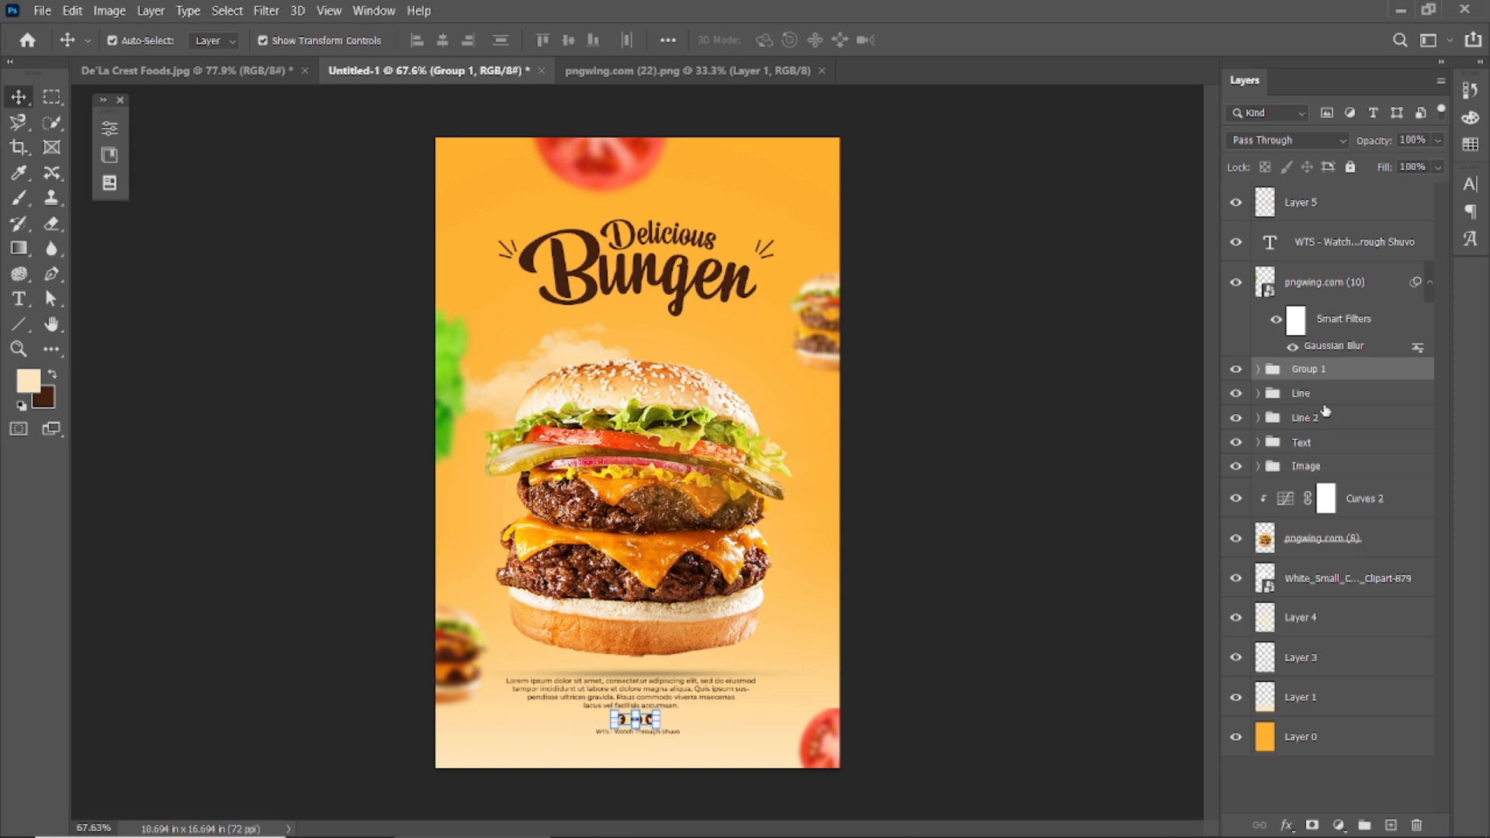
{"action": "left_click", "coordinate": [1259, 444]}
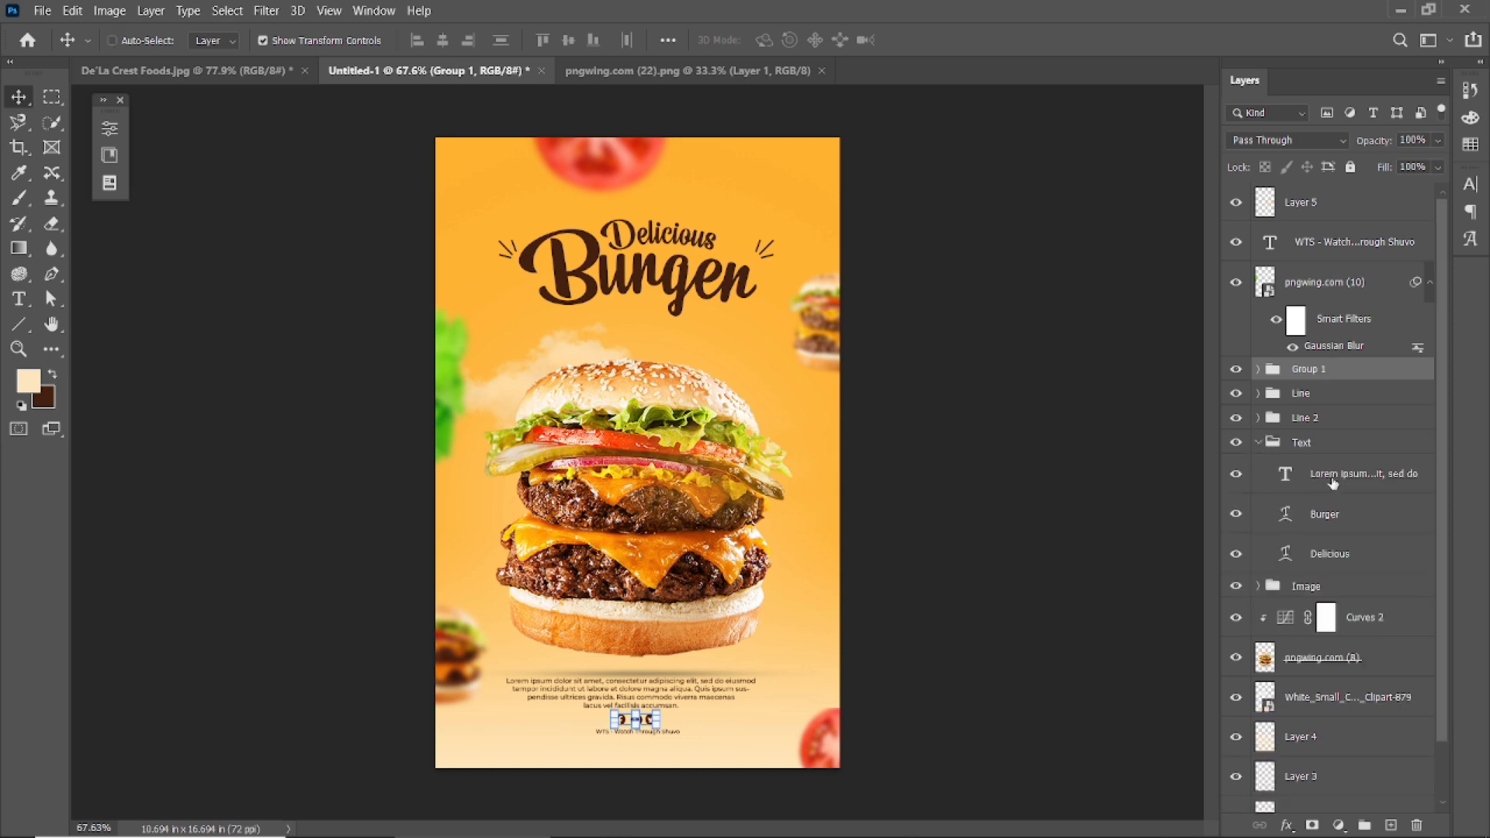
{"action": "left_click", "coordinate": [1333, 481], "text": "ctrl"}
{"action": "left_click", "coordinate": [1334, 242], "text": "ctrl"}
Shift the bottom text, icons and credit block slightly into place and commit it.
{"action": "key", "text": "Down"}
{"action": "key", "text": "Down"}
{"action": "key", "text": "Down"}
{"action": "key", "text": "Down"}
{"action": "key", "text": "Down"}
{"action": "key", "text": "Down"}
{"action": "key", "text": "Down"}
{"action": "key", "text": "Down"}
{"action": "key", "text": "Down"}
{"action": "key", "text": "Down"}
{"action": "key", "text": "Down"}
{"action": "key", "text": "Down"}
{"action": "key", "text": "Down"}
{"action": "key", "text": "Down"}
{"action": "key", "text": "Down"}
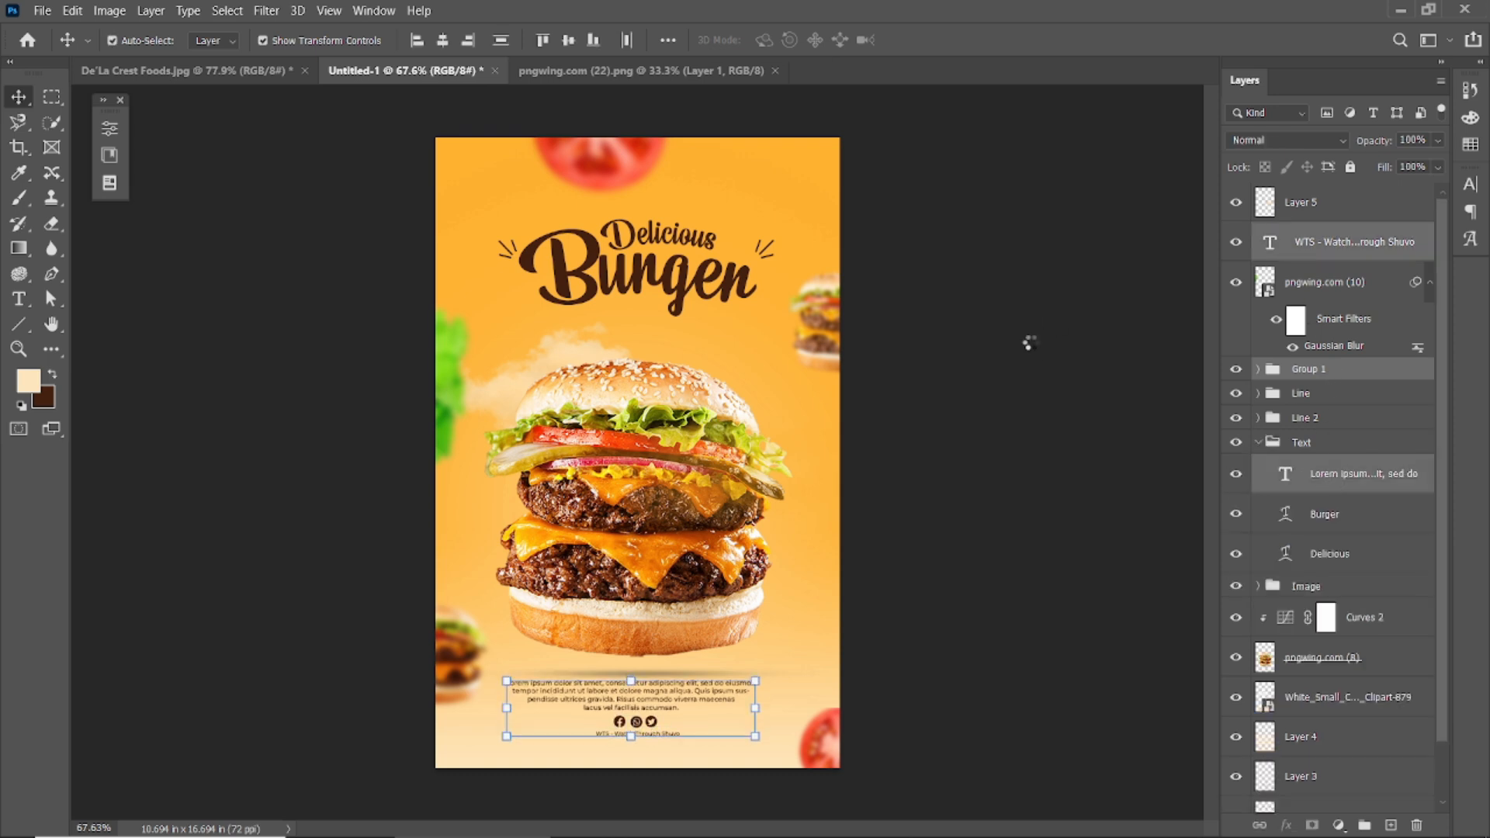
{"action": "mouse_move", "coordinate": [632, 703]}
{"action": "left_mouse_down"}
{"action": "mouse_move", "coordinate": [621, 719]}
{"action": "mouse_move", "coordinate": [634, 718]}
{"action": "left_mouse_up"}
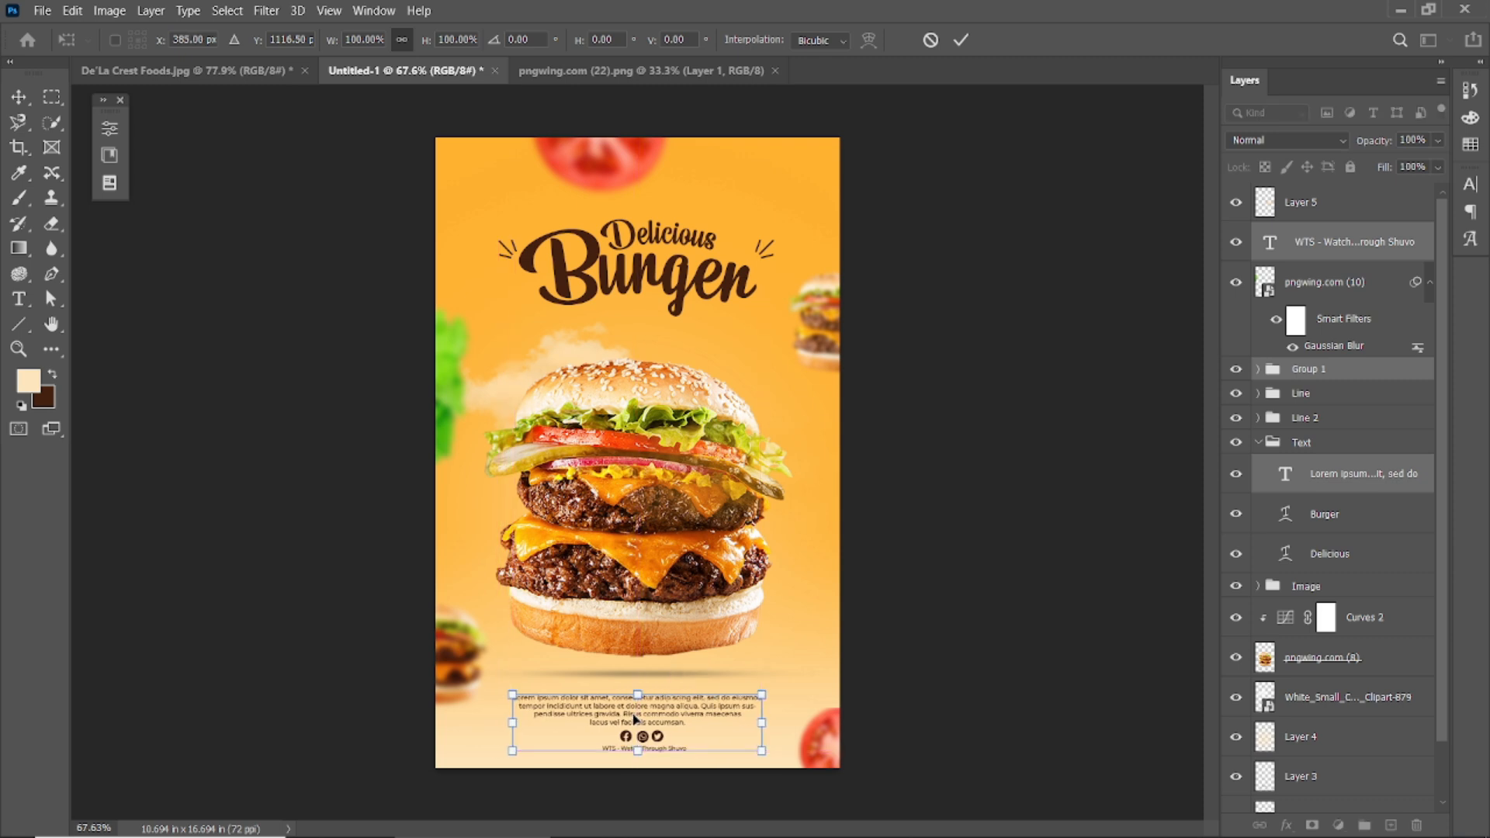
{"action": "key", "text": "shift+Up"}
{"action": "key", "text": "Down"}
{"action": "key", "text": "Down"}
{"action": "key", "text": "Down"}
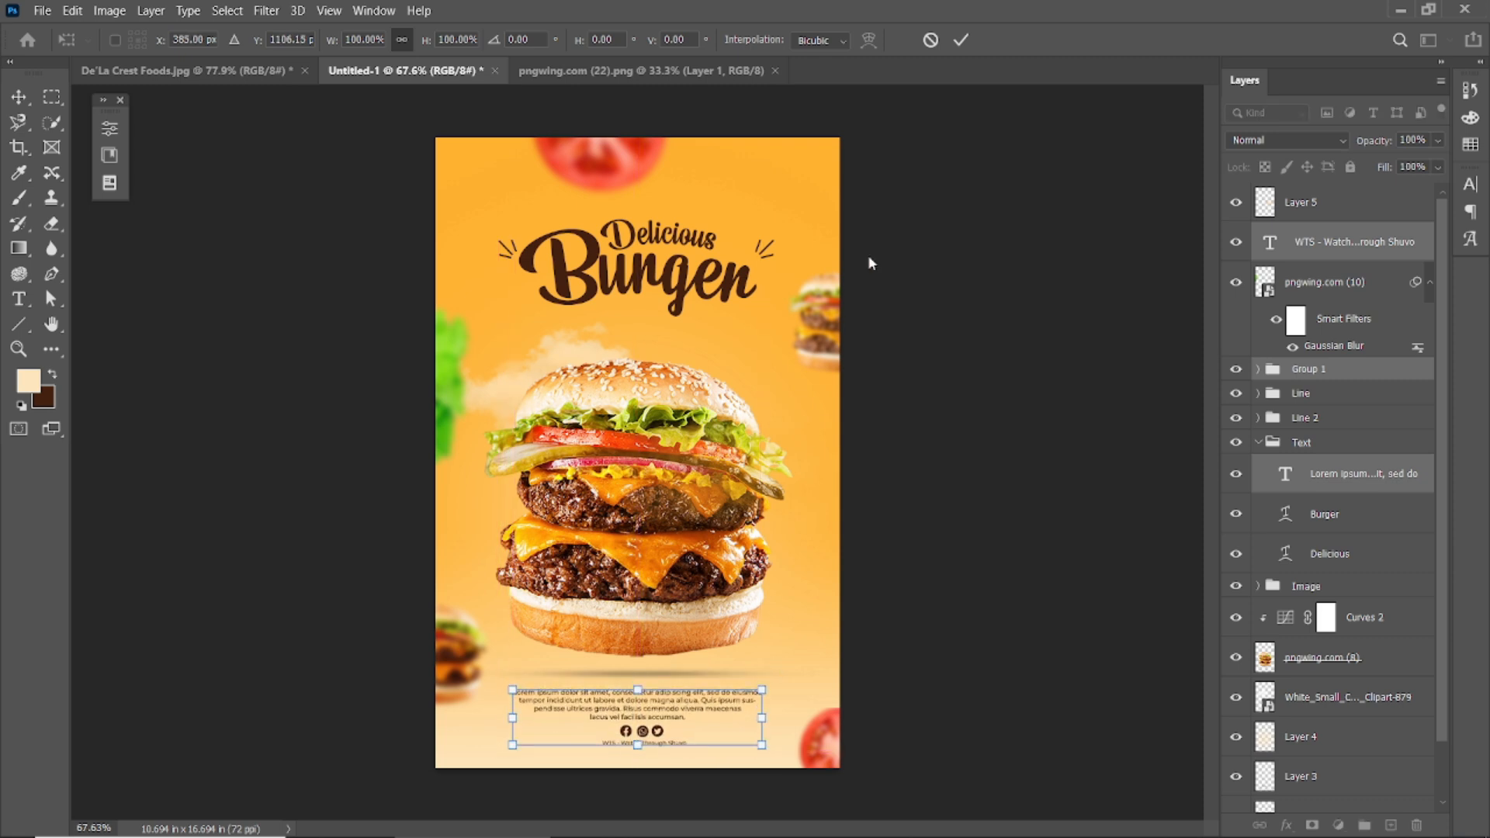
{"action": "left_click", "coordinate": [963, 40]}
{"action": "scroll", "coordinate": [781, 412], "scroll_direction": "down", "scroll_amount": 2}
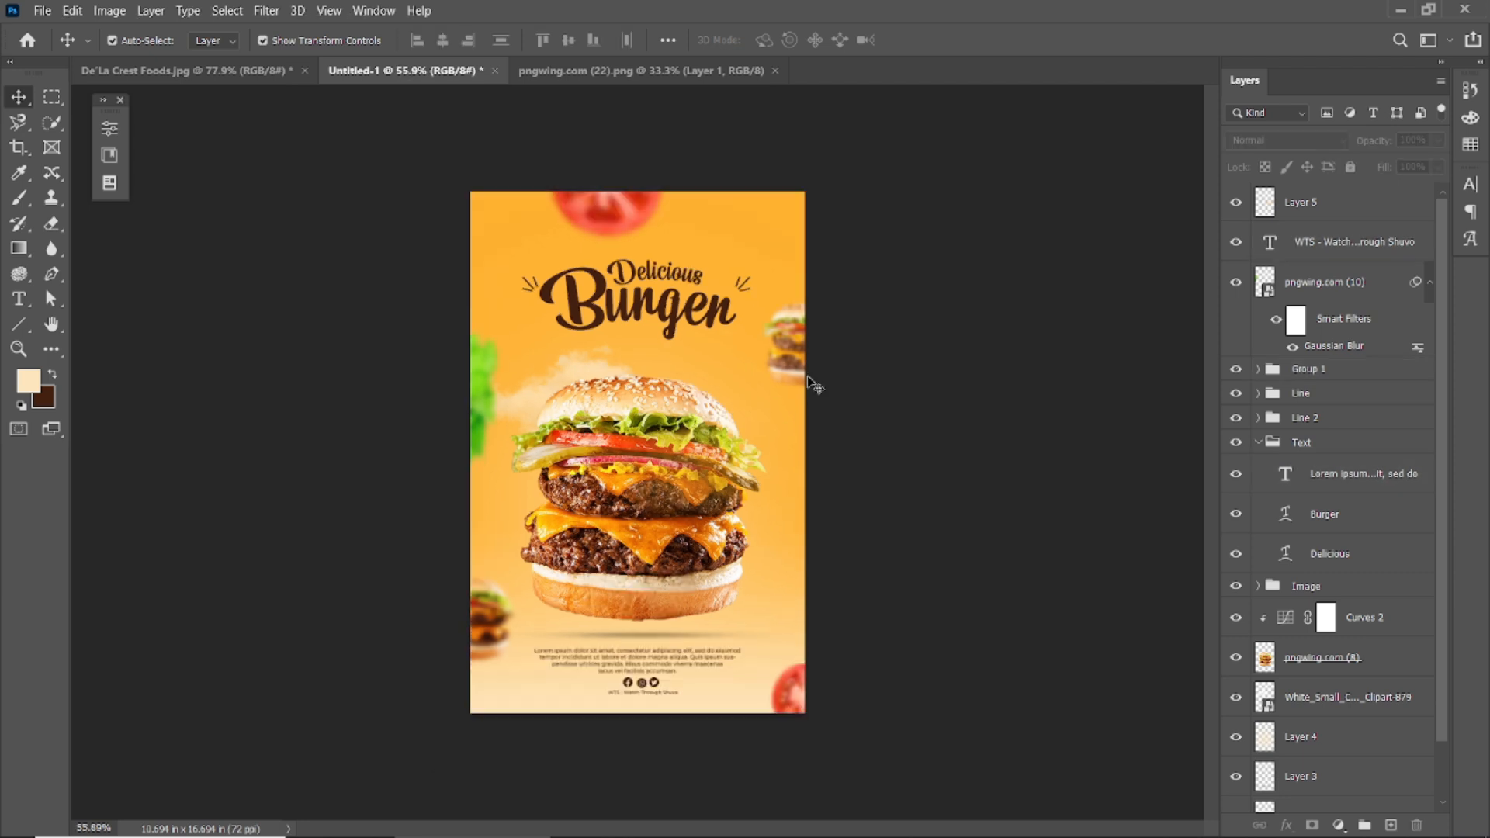
Place the pngwing.com (15) light overlay at the top-right corner and set its fill to 56%.
{"action": "left_click_drag", "start_coordinate": [813, 383], "coordinate": [689, 398]}
{"action": "left_click_drag", "start_coordinate": [649, 458], "coordinate": [810, 182]}
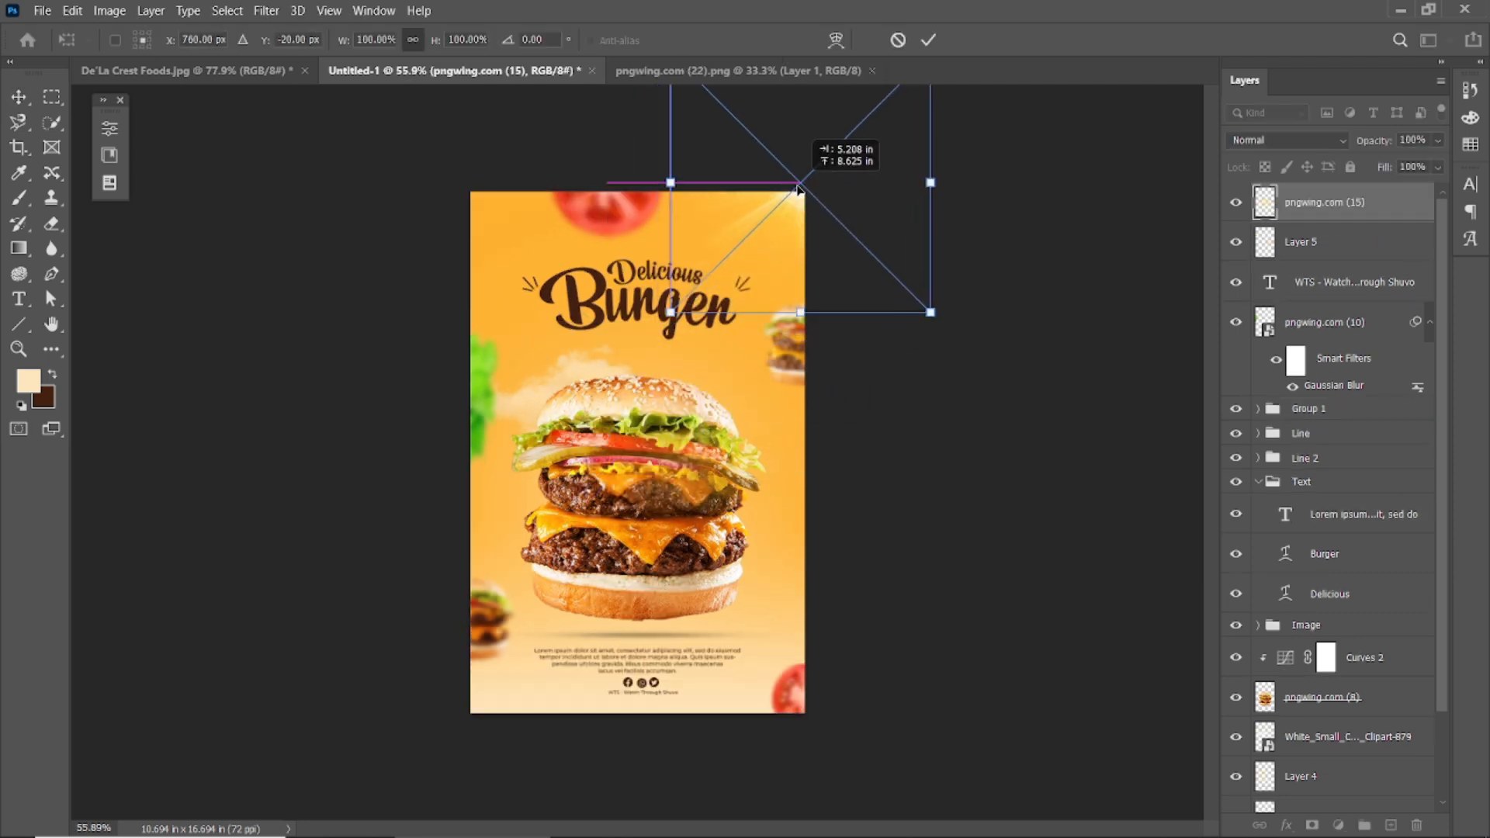
{"action": "scroll", "coordinate": [919, 53], "scroll_direction": "down", "scroll_amount": 2}
{"action": "left_click", "coordinate": [928, 39]}
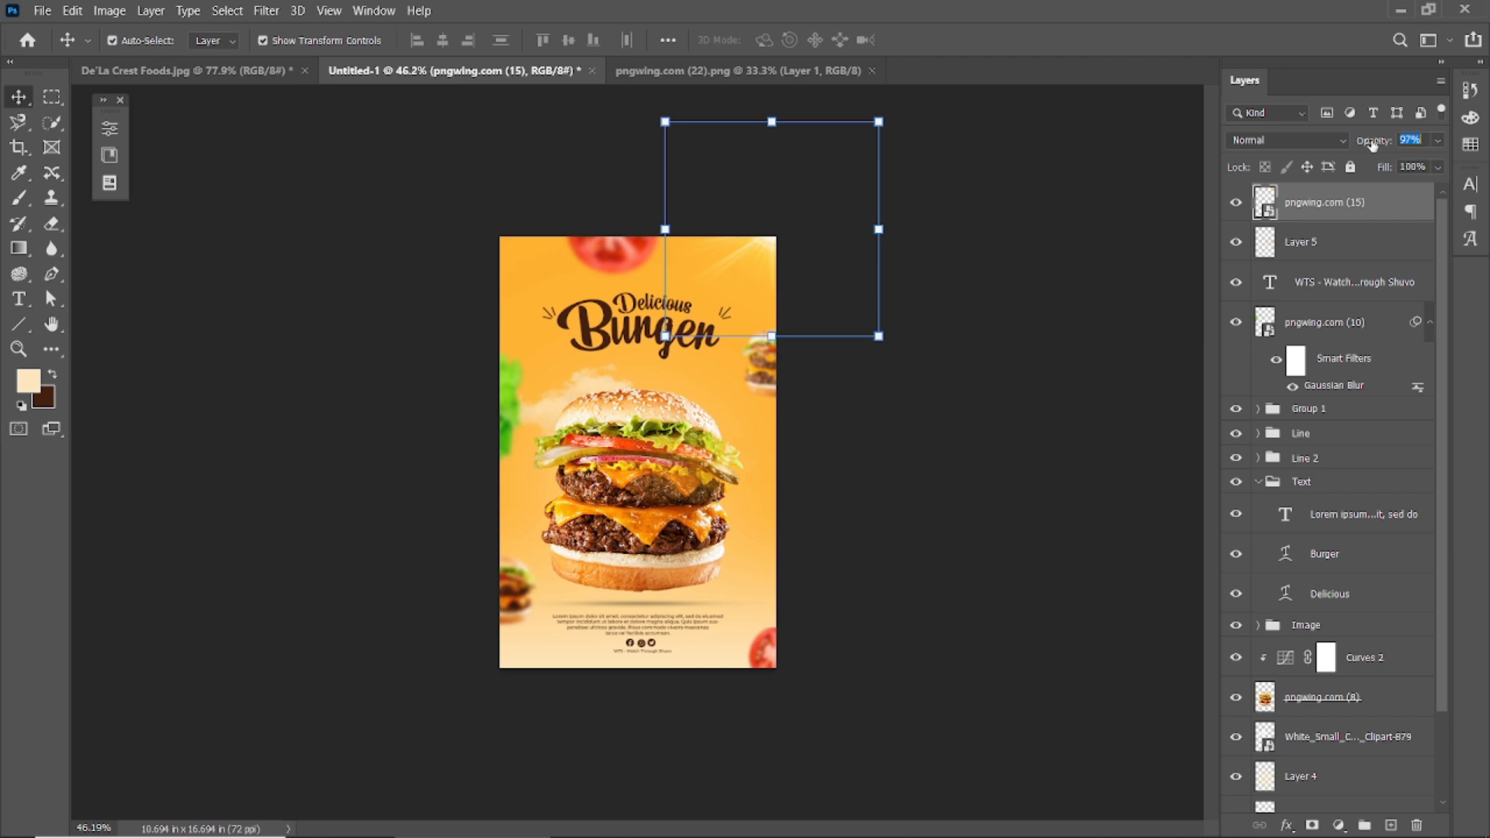
{"action": "left_click_drag", "start_coordinate": [1385, 182], "coordinate": [1358, 194]}
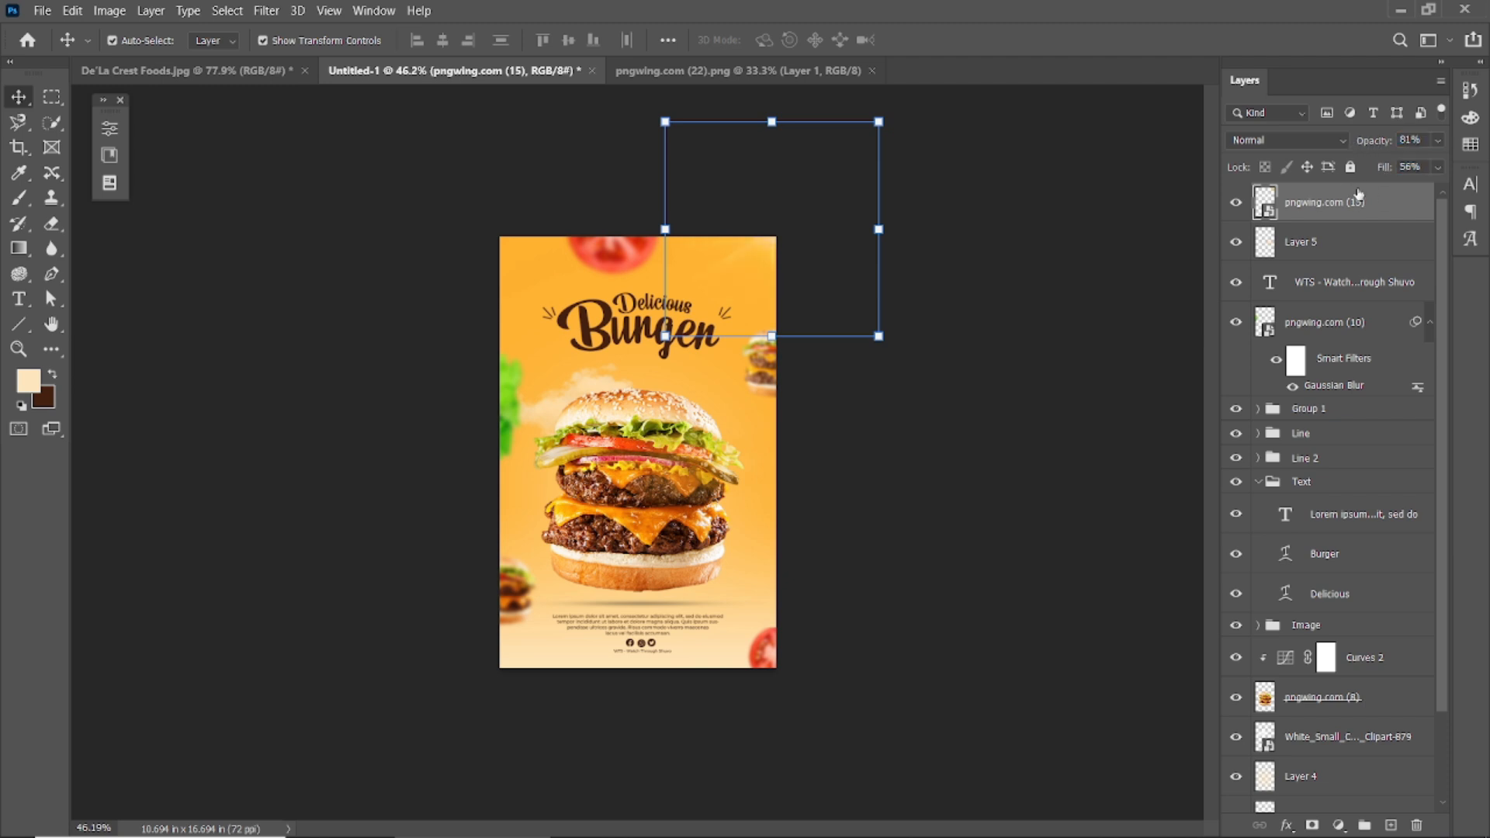
{"action": "left_click", "coordinate": [246, 214]}
{"action": "scroll", "coordinate": [689, 363], "scroll_direction": "up", "scroll_amount": 2}
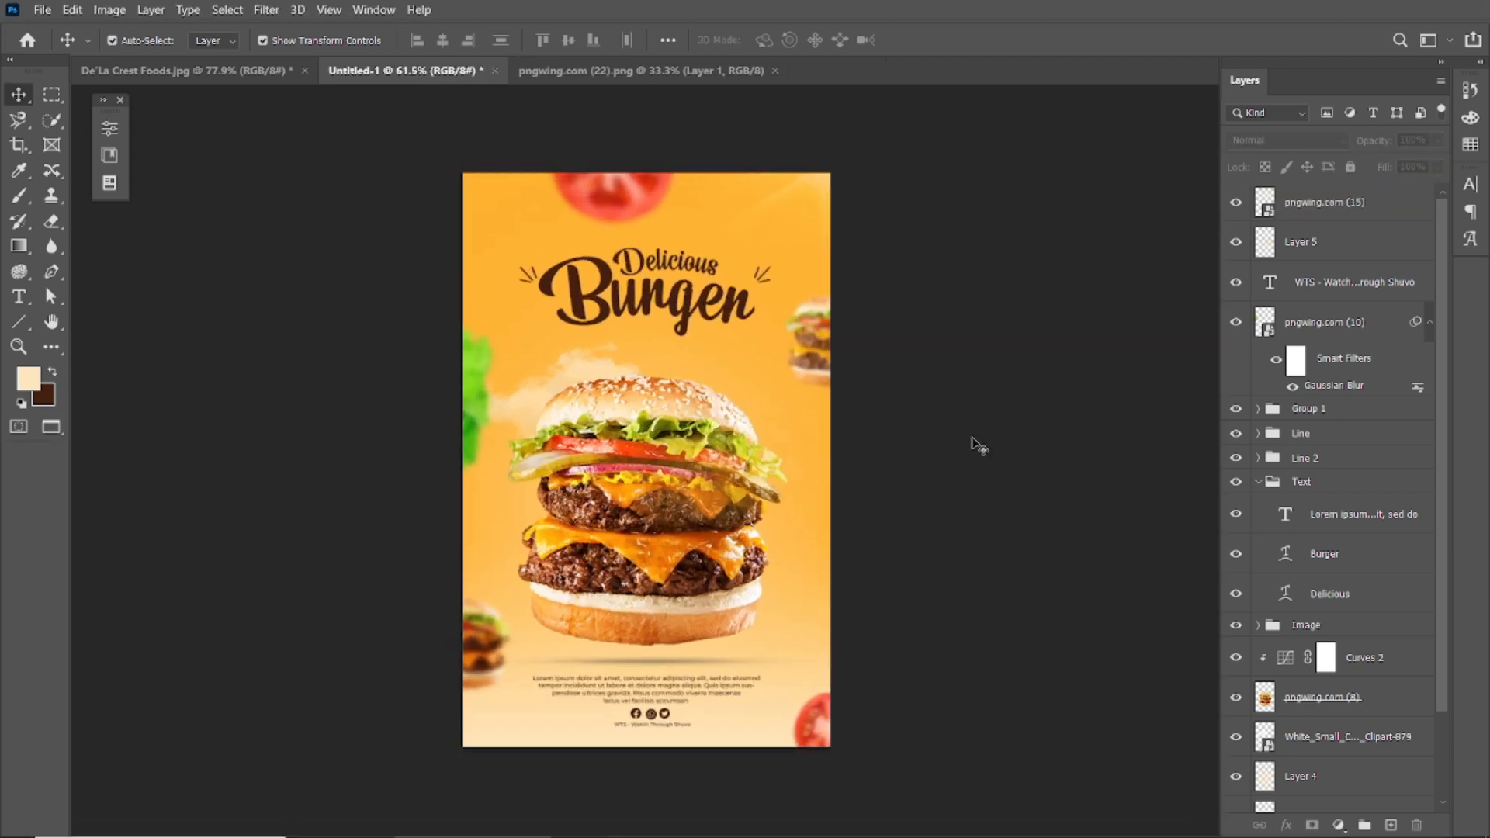